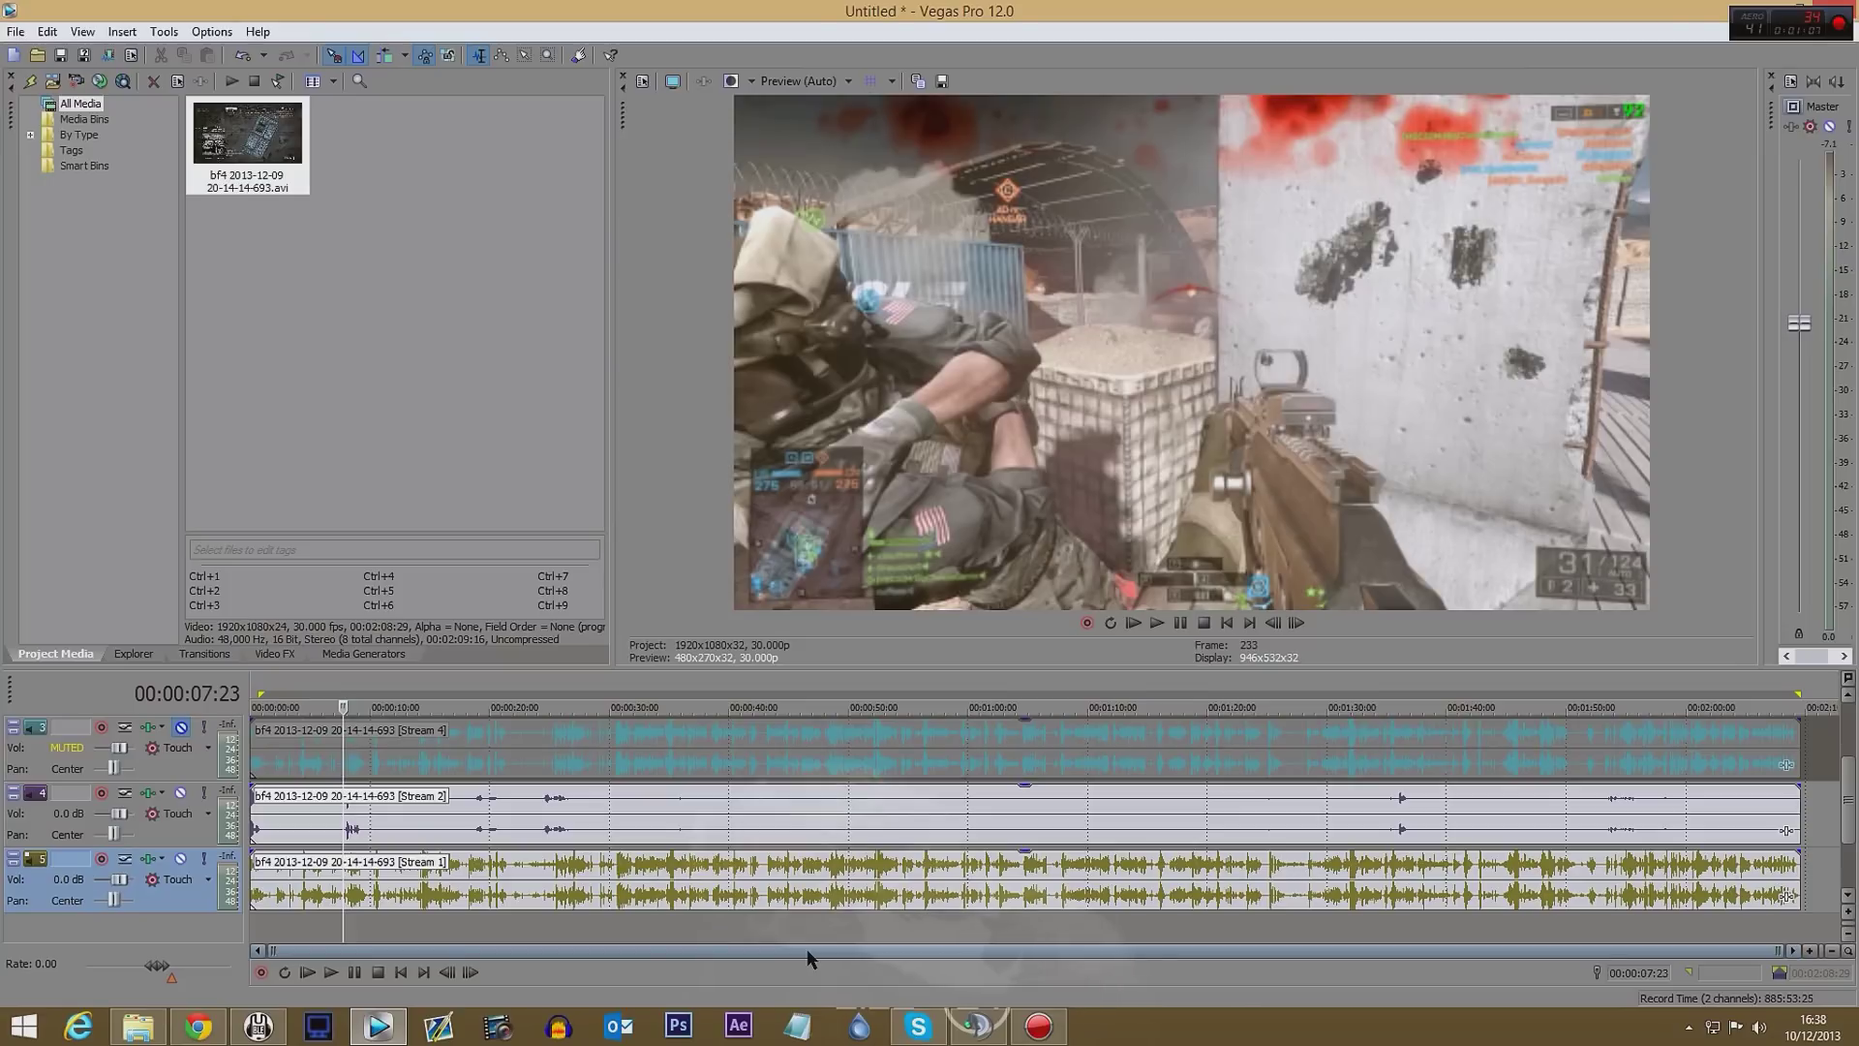
- Preview the recording from the current position, then stop playback
{"action": "left_click", "coordinate": [330, 973]}
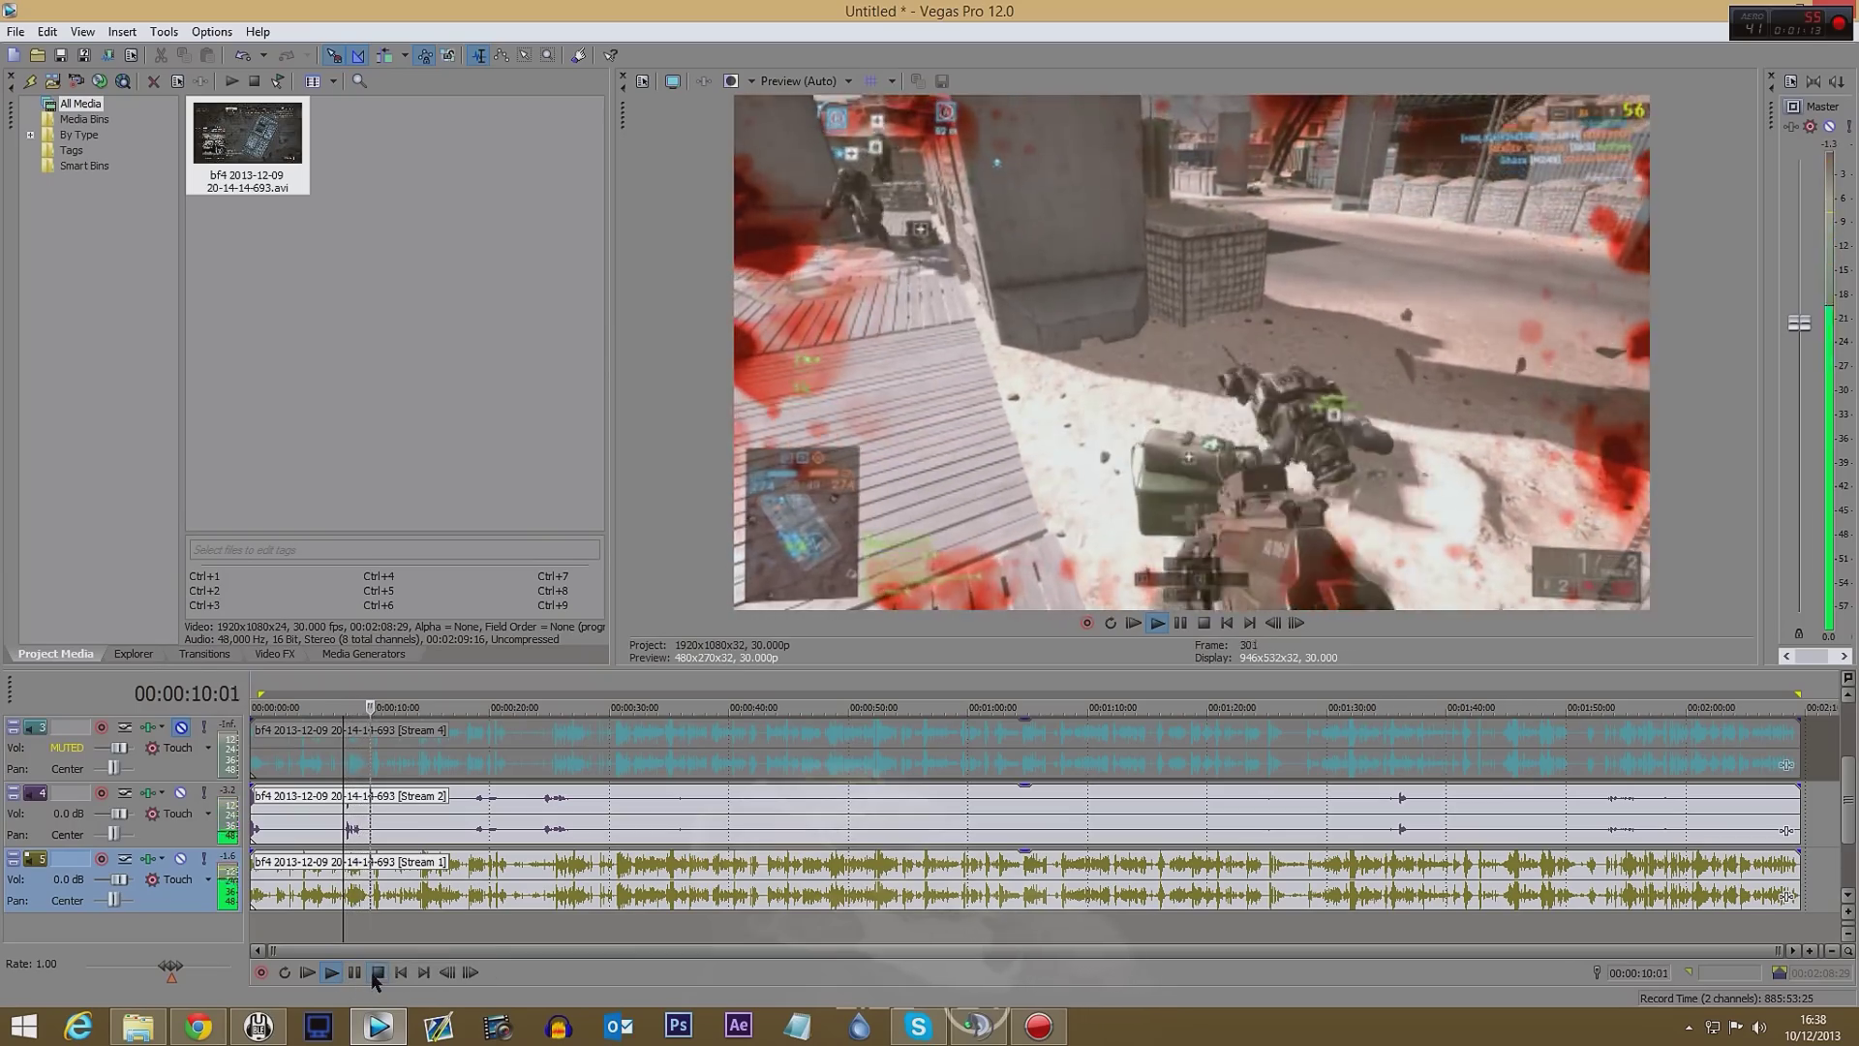
{"action": "left_click", "coordinate": [377, 972]}
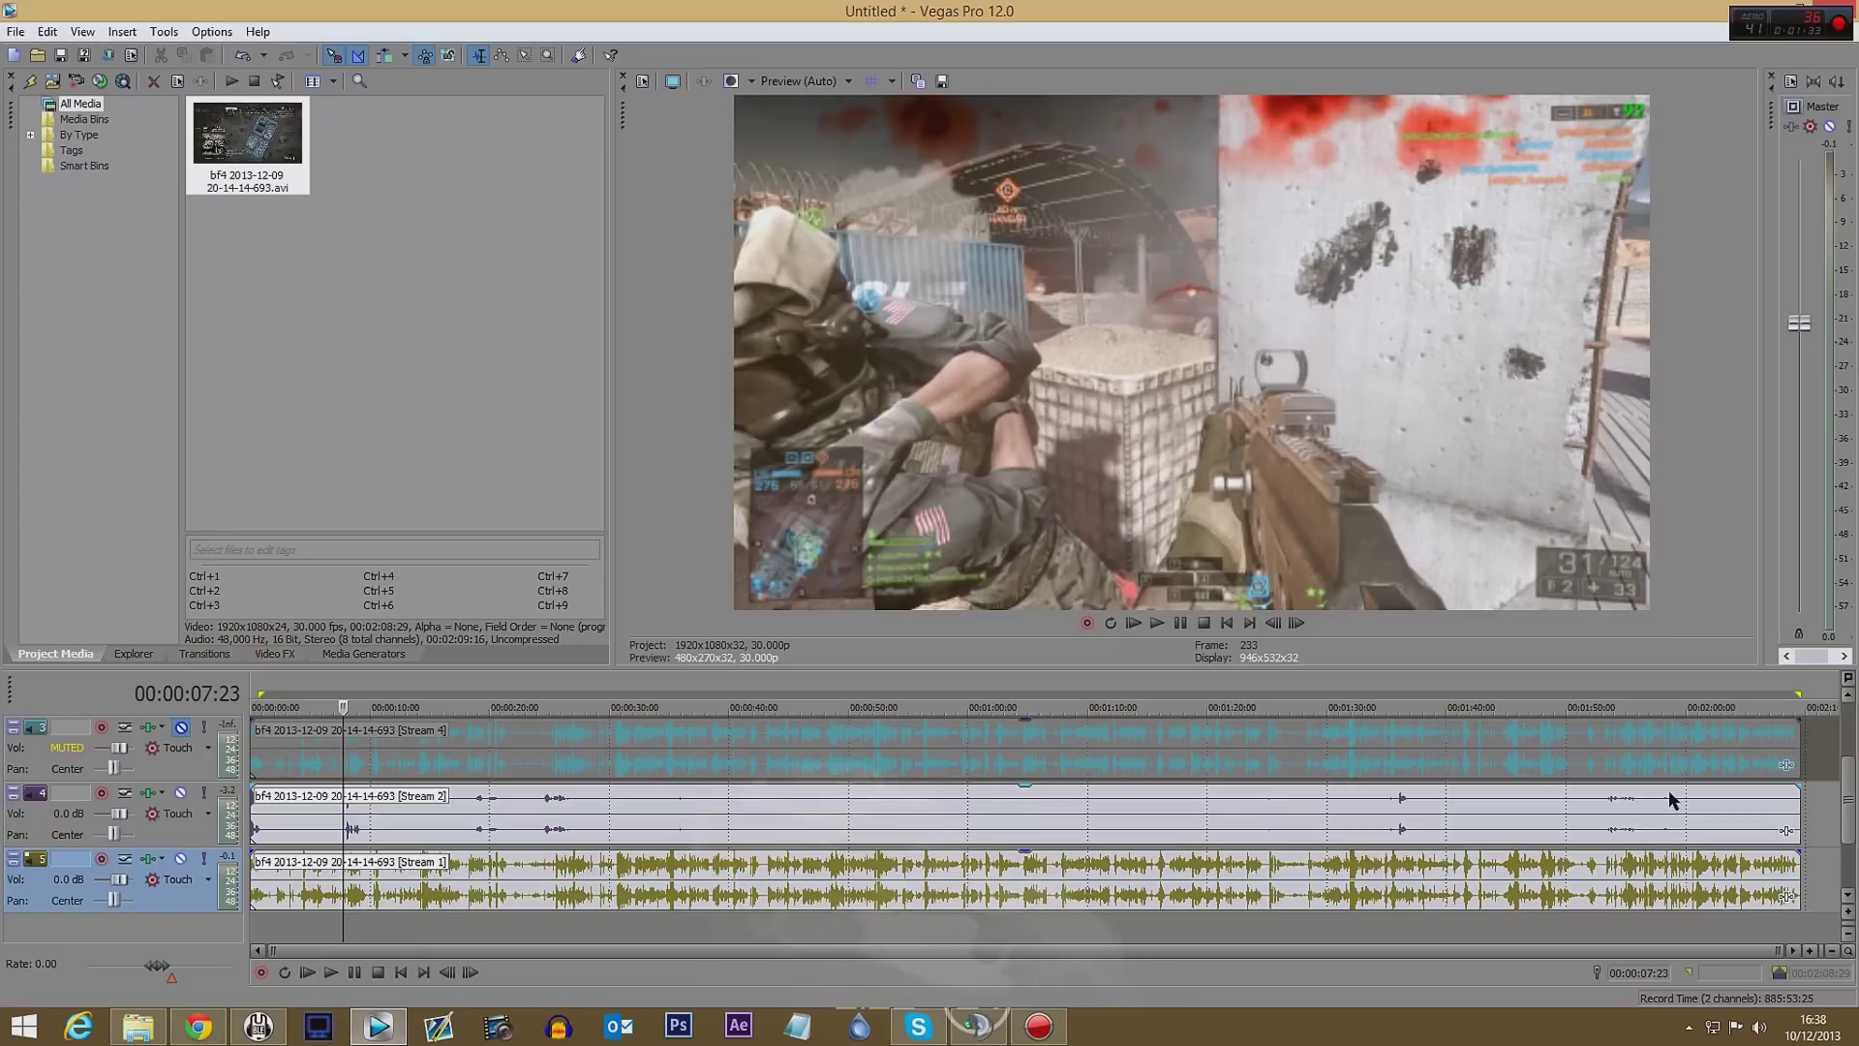
{"action": "scroll", "coordinate": [1053, 829], "scroll_direction": "up", "scroll_amount": 2}
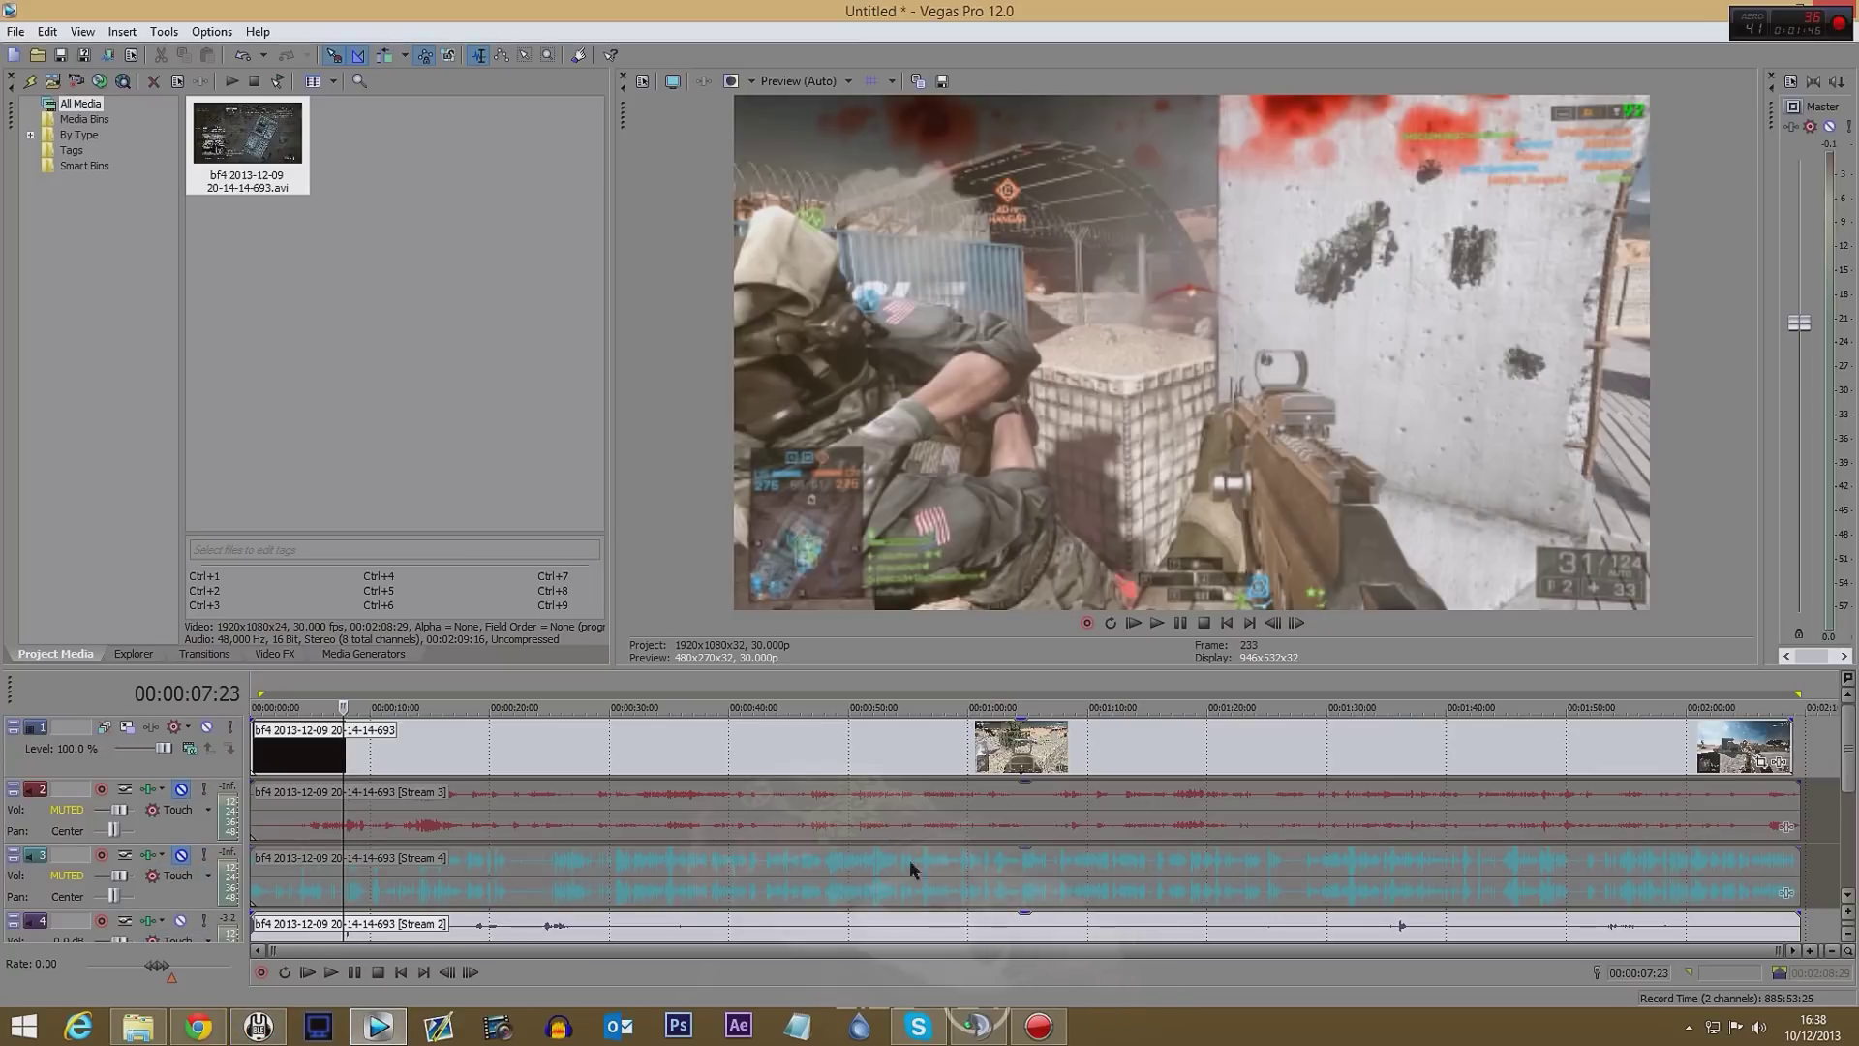
{"action": "scroll", "coordinate": [1825, 774], "scroll_direction": "down", "scroll_amount": 1}
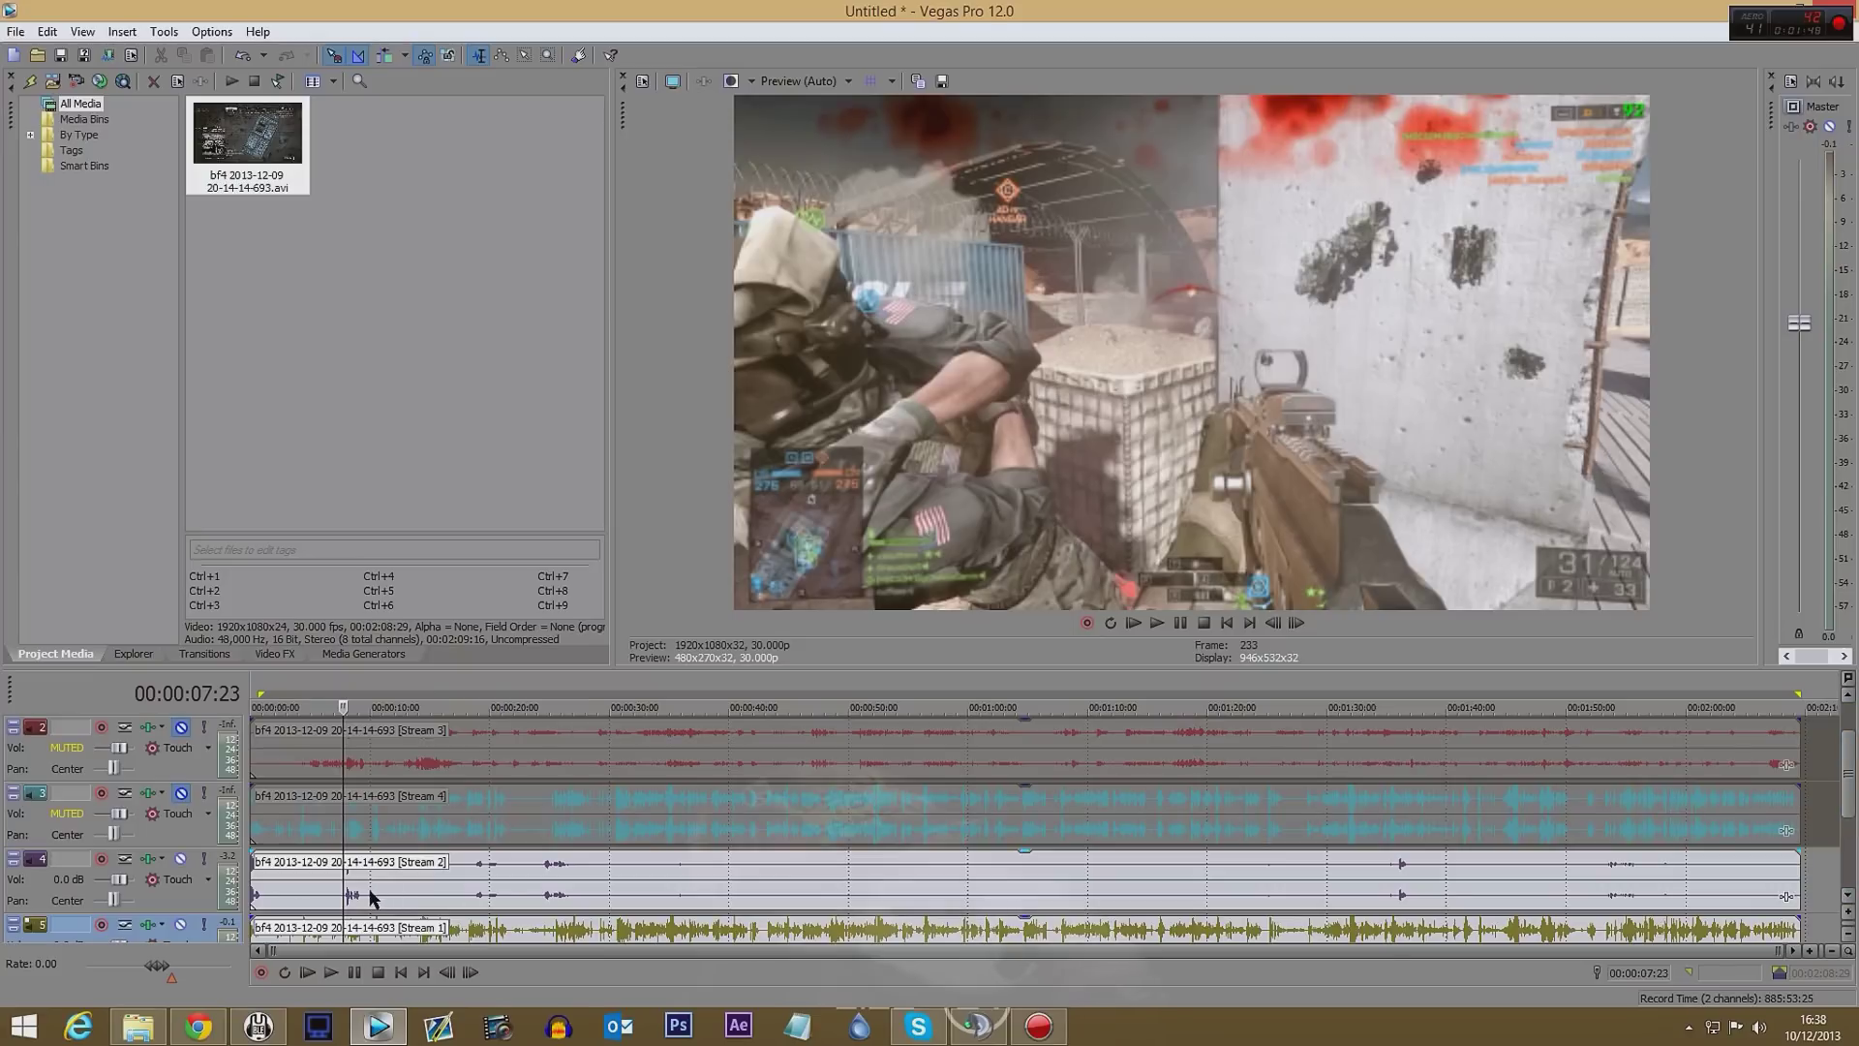
- Unmute Stream 3 and Stream 4, mute Stream 1, and play back to hear them
{"action": "left_click", "coordinate": [180, 925]}
{"action": "left_click", "coordinate": [182, 726]}
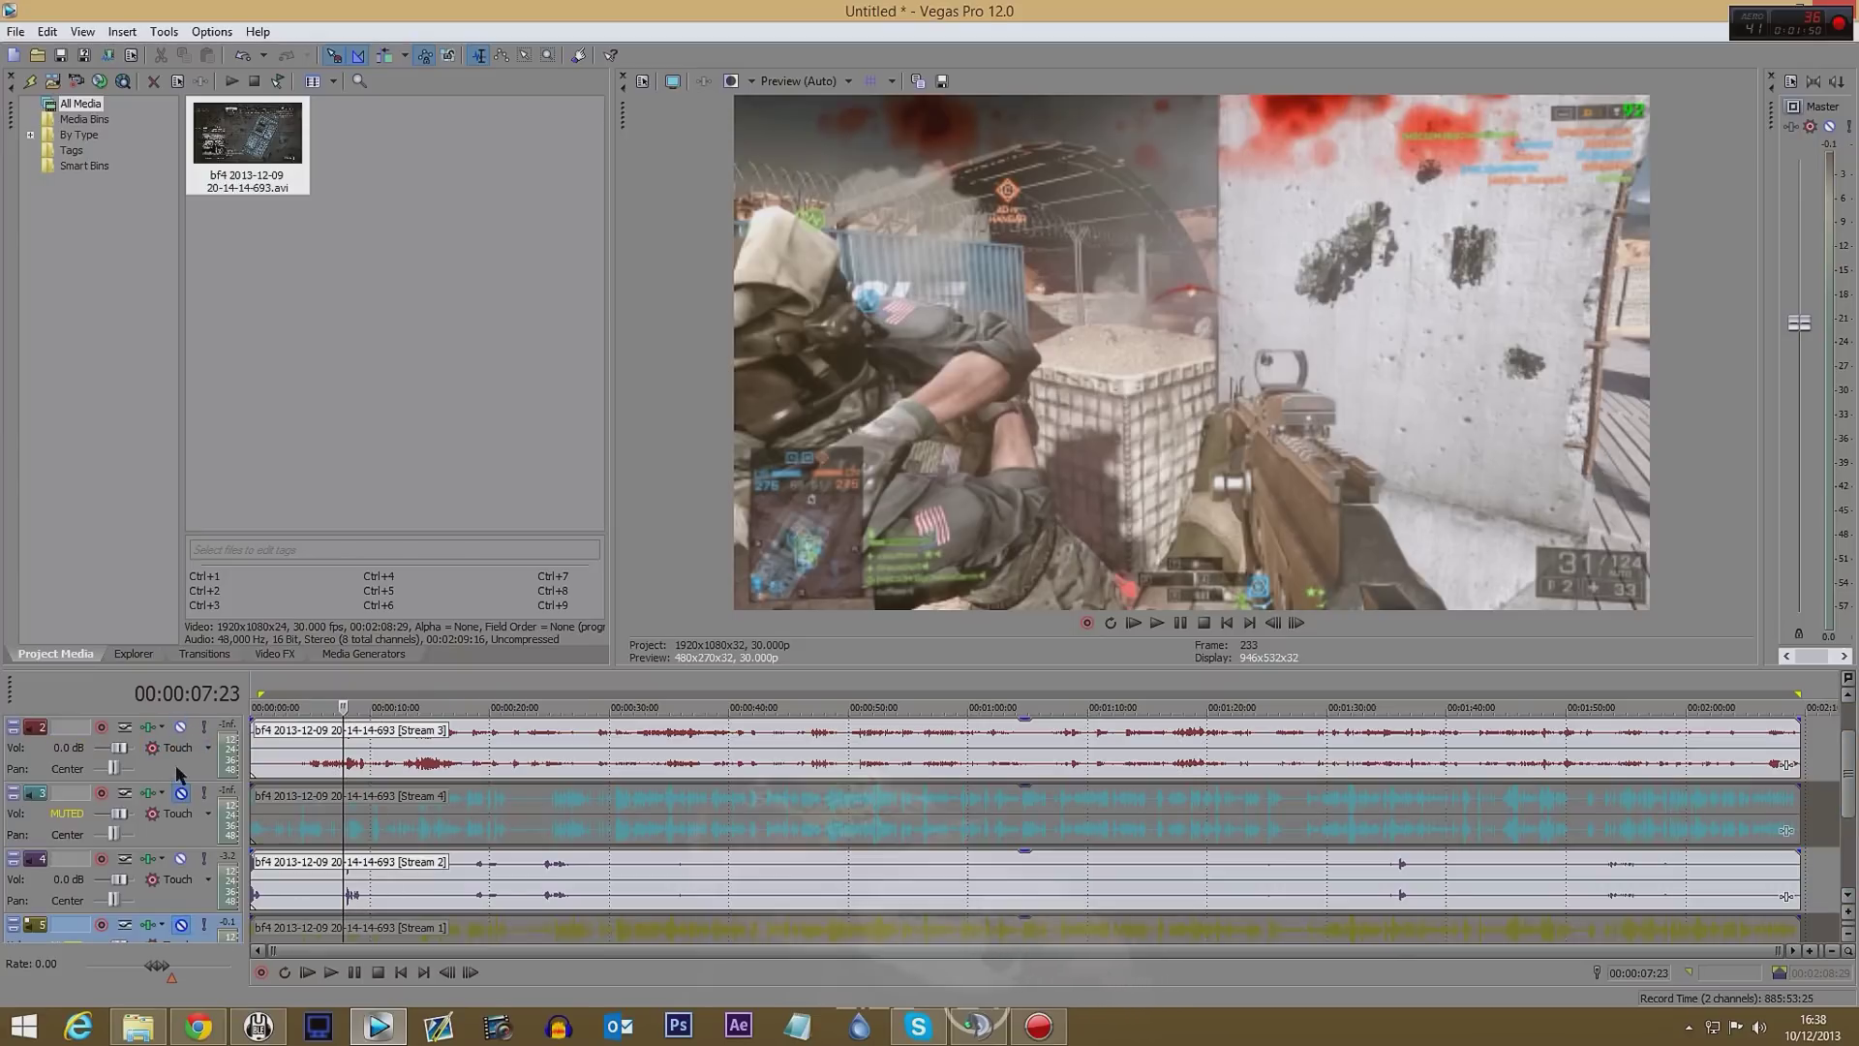
{"action": "left_click", "coordinate": [181, 793]}
{"action": "left_click", "coordinate": [331, 973]}
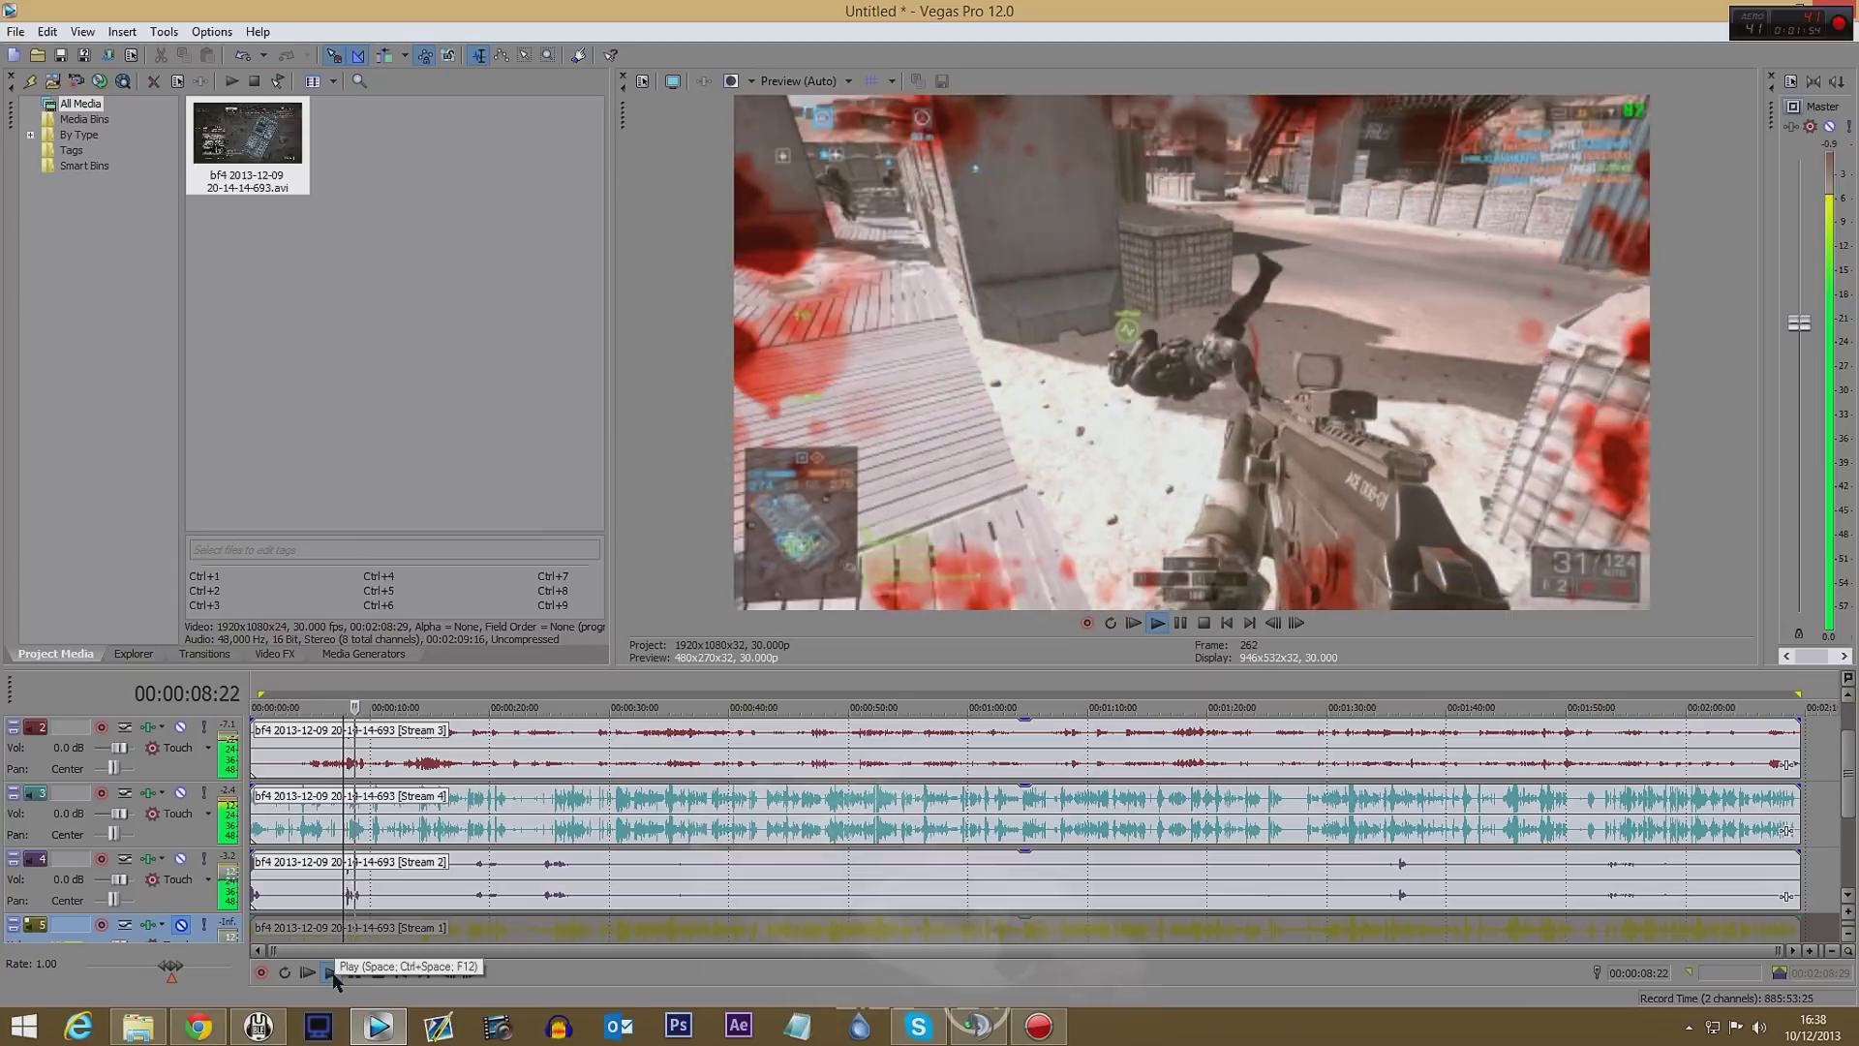
{"action": "left_click", "coordinate": [377, 973]}
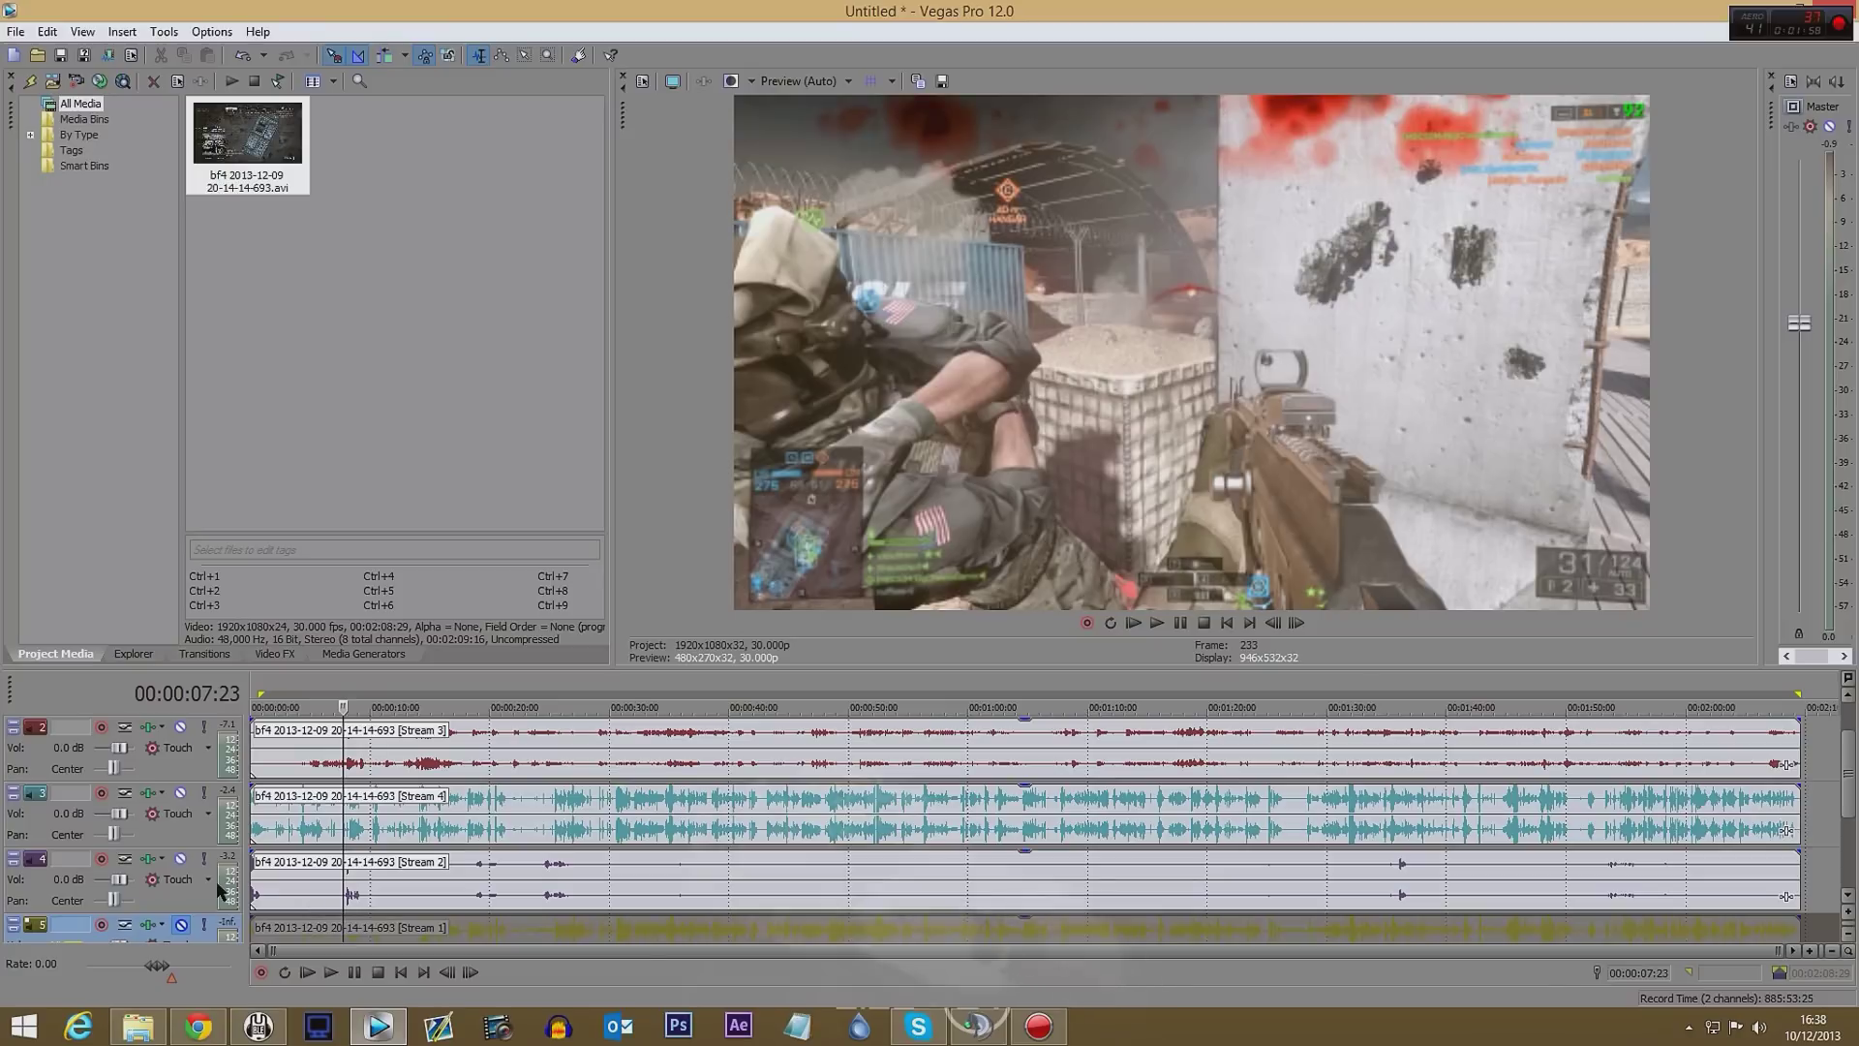
- Mute Stream 4 and Stream 2 and audition Stream 3 on its own
{"action": "left_click", "coordinate": [180, 793]}
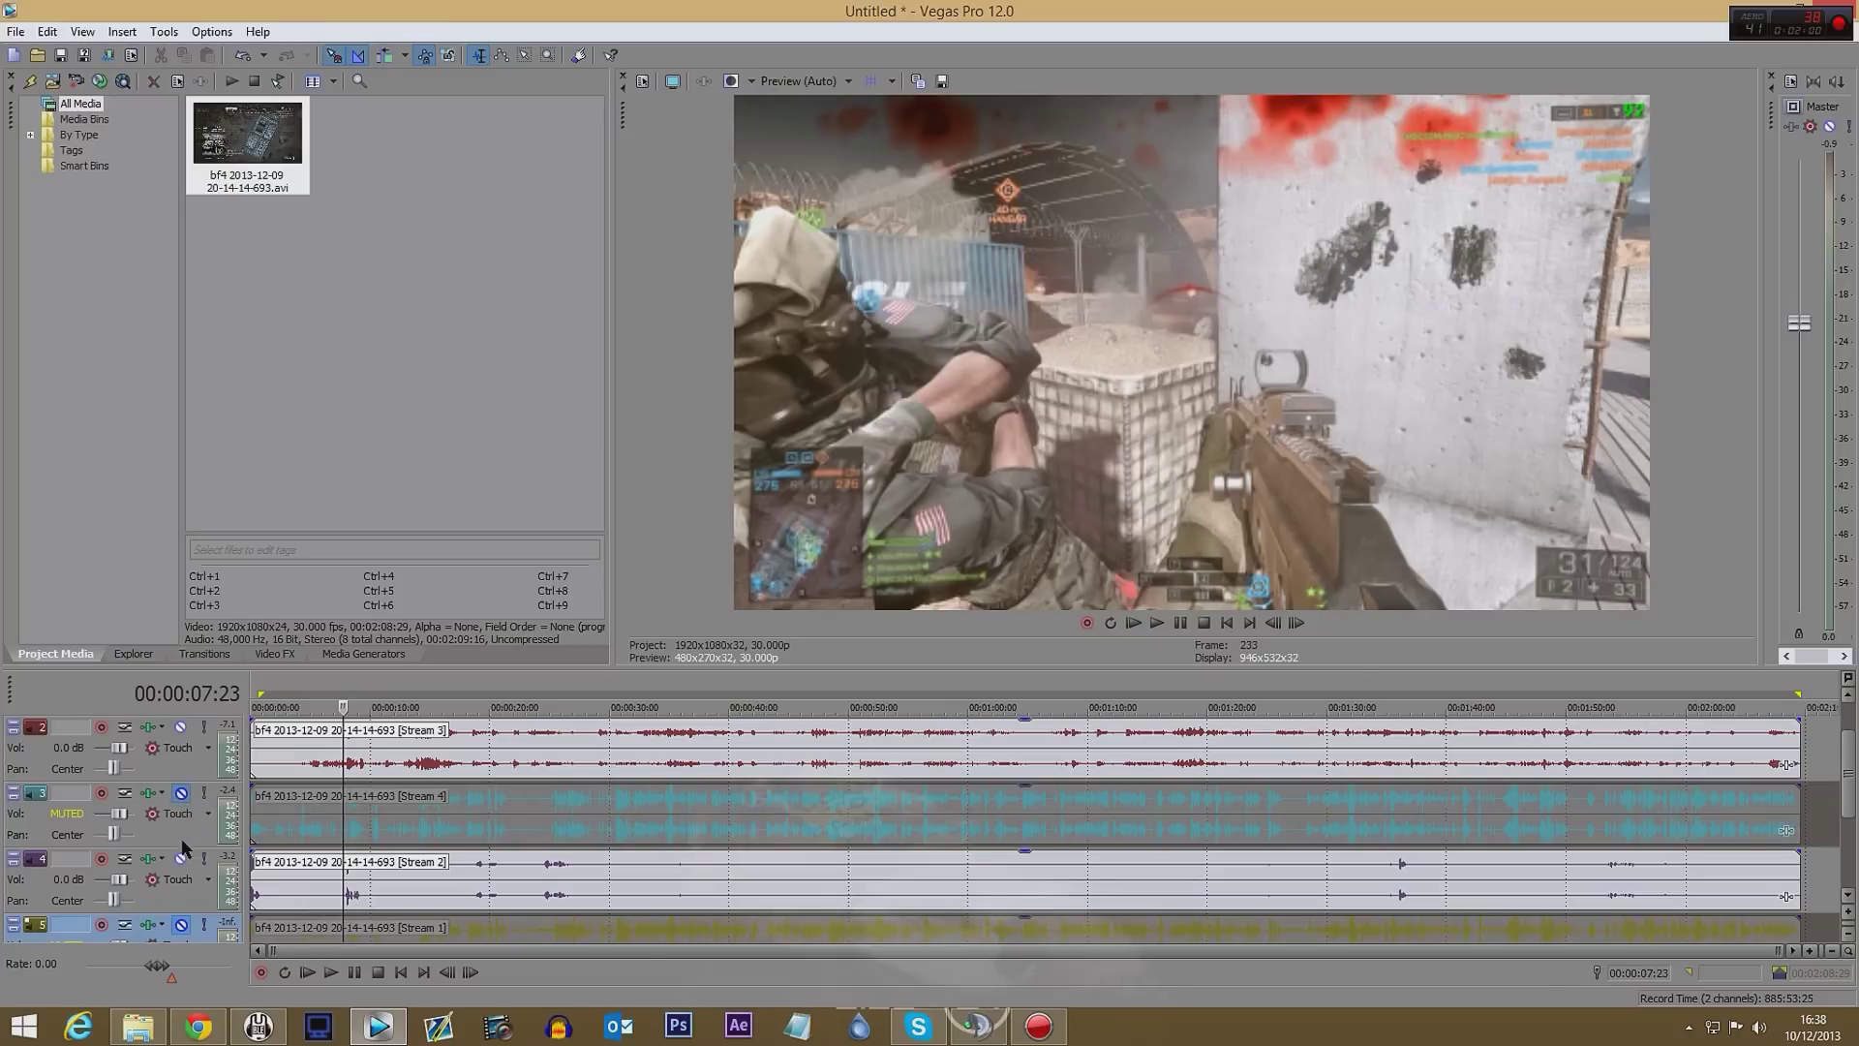
{"action": "left_click", "coordinate": [181, 858]}
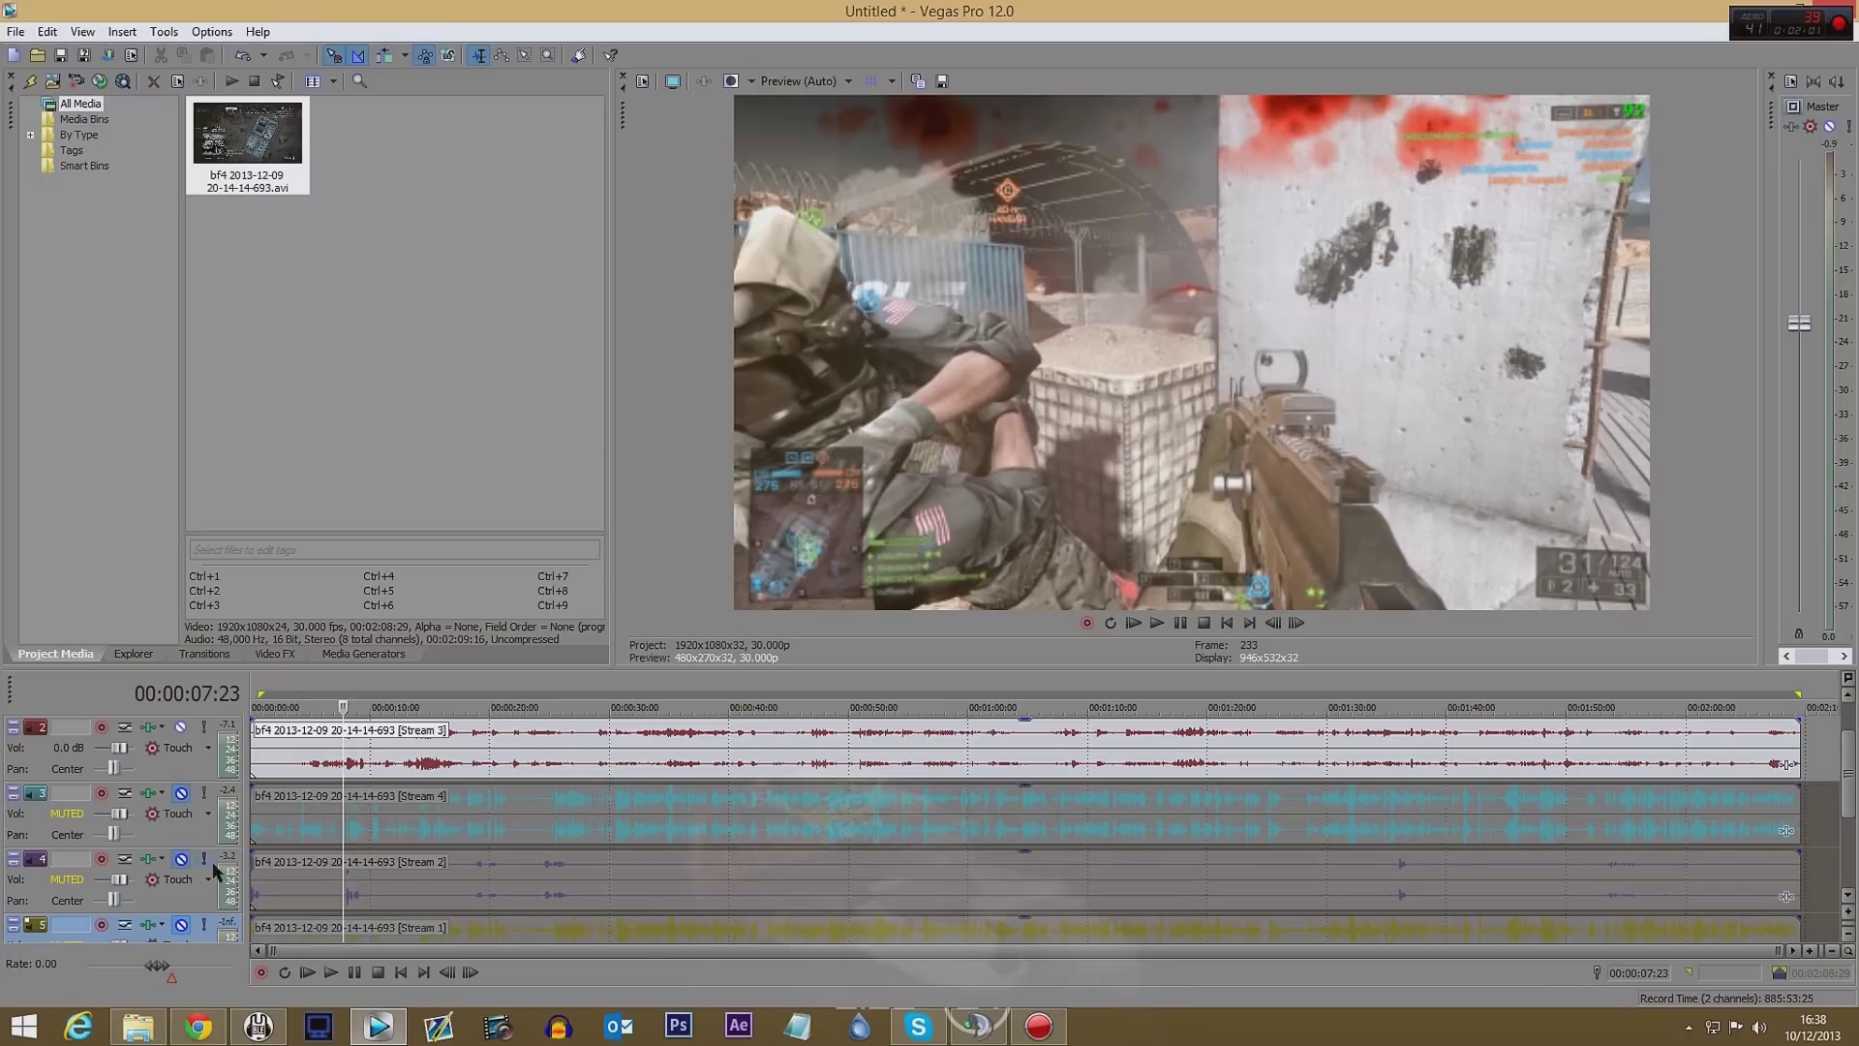
{"action": "left_click", "coordinate": [326, 973]}
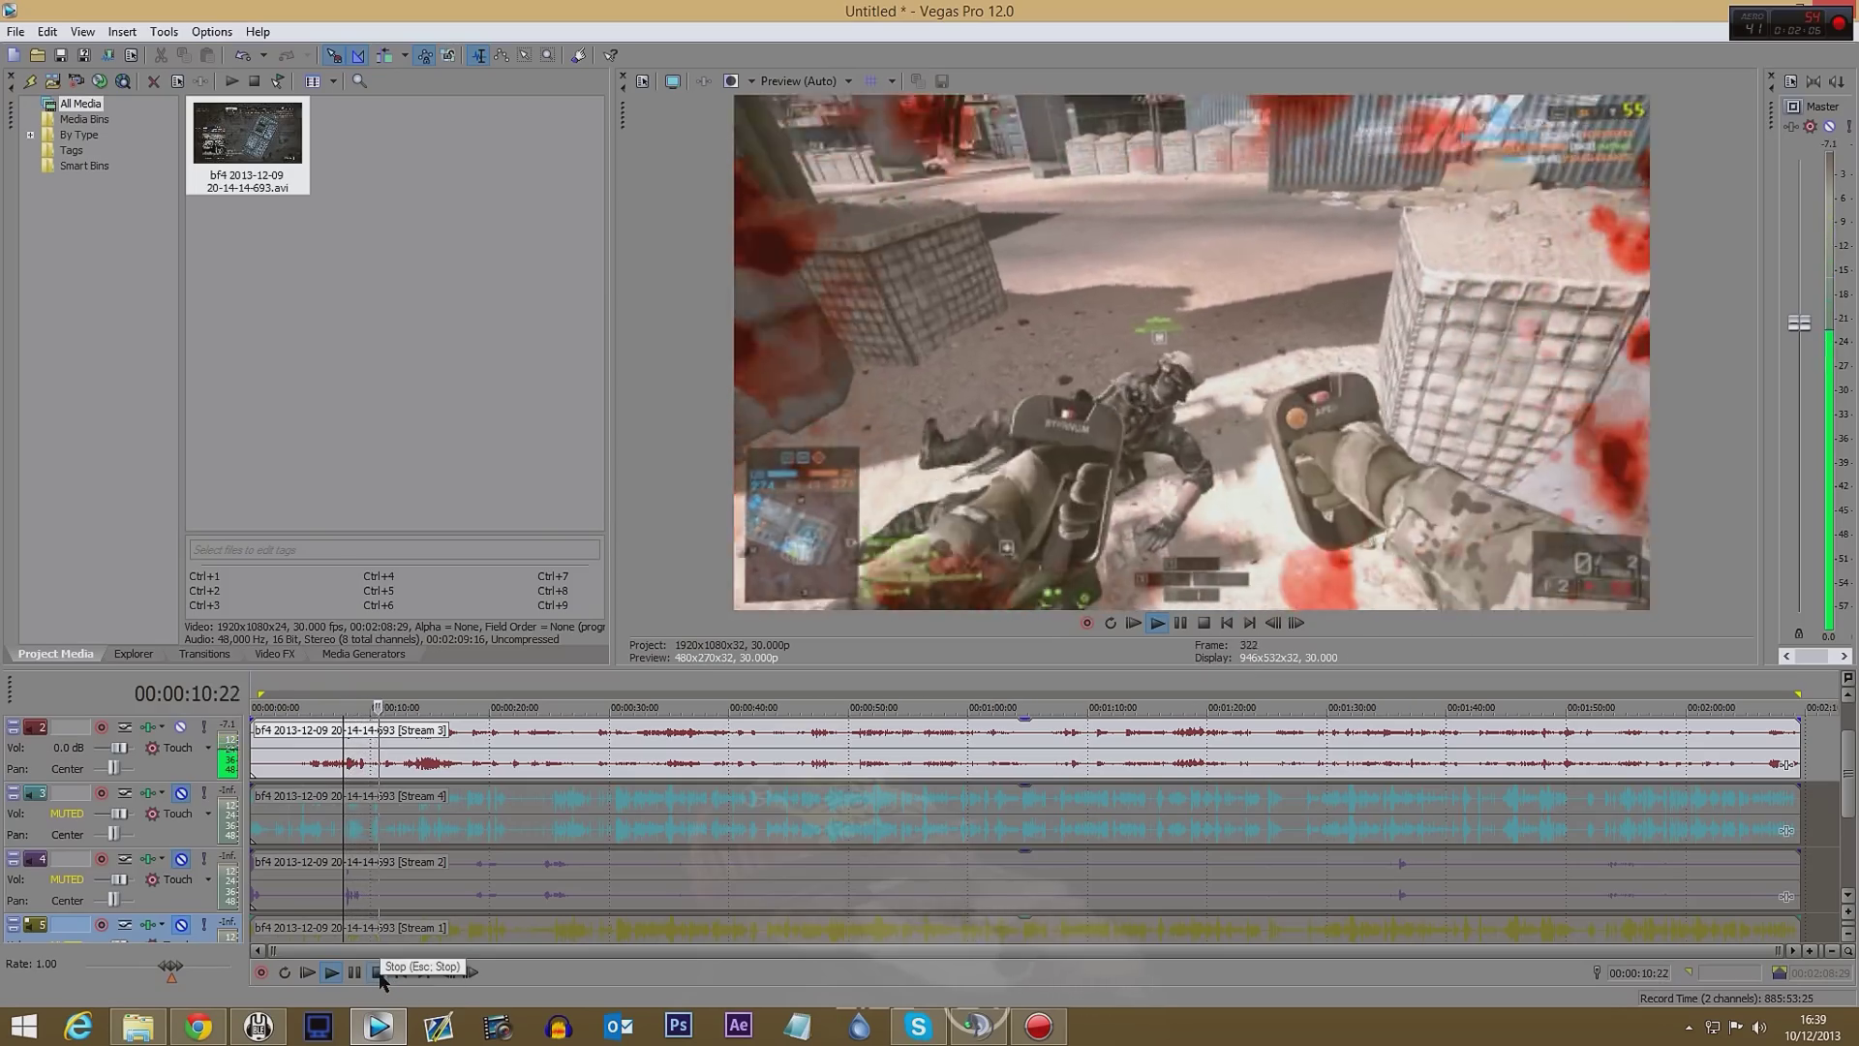
{"action": "left_click", "coordinate": [379, 974]}
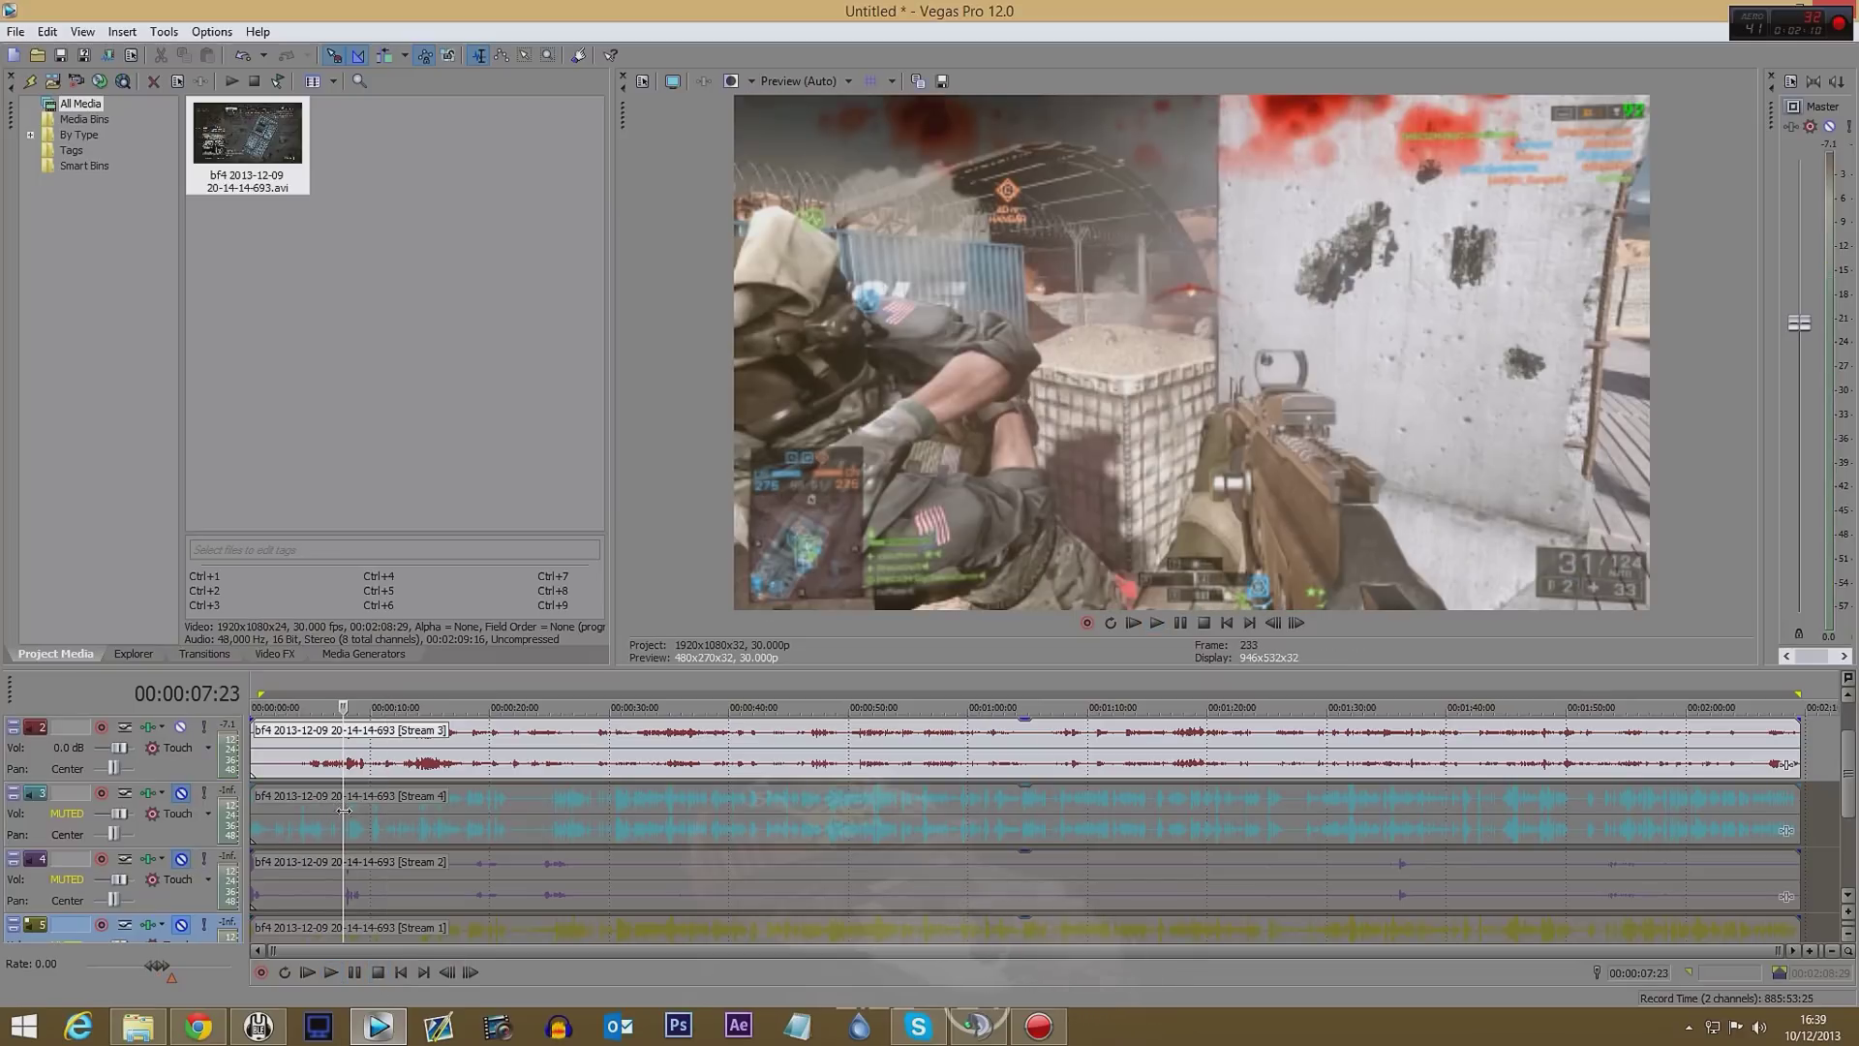
- Unmute Stream 2, then split the Stream 4 clips at 00:00:07:21 and 00:00:12:07
{"action": "left_click", "coordinate": [181, 859]}
{"action": "left_click", "coordinate": [181, 793]}
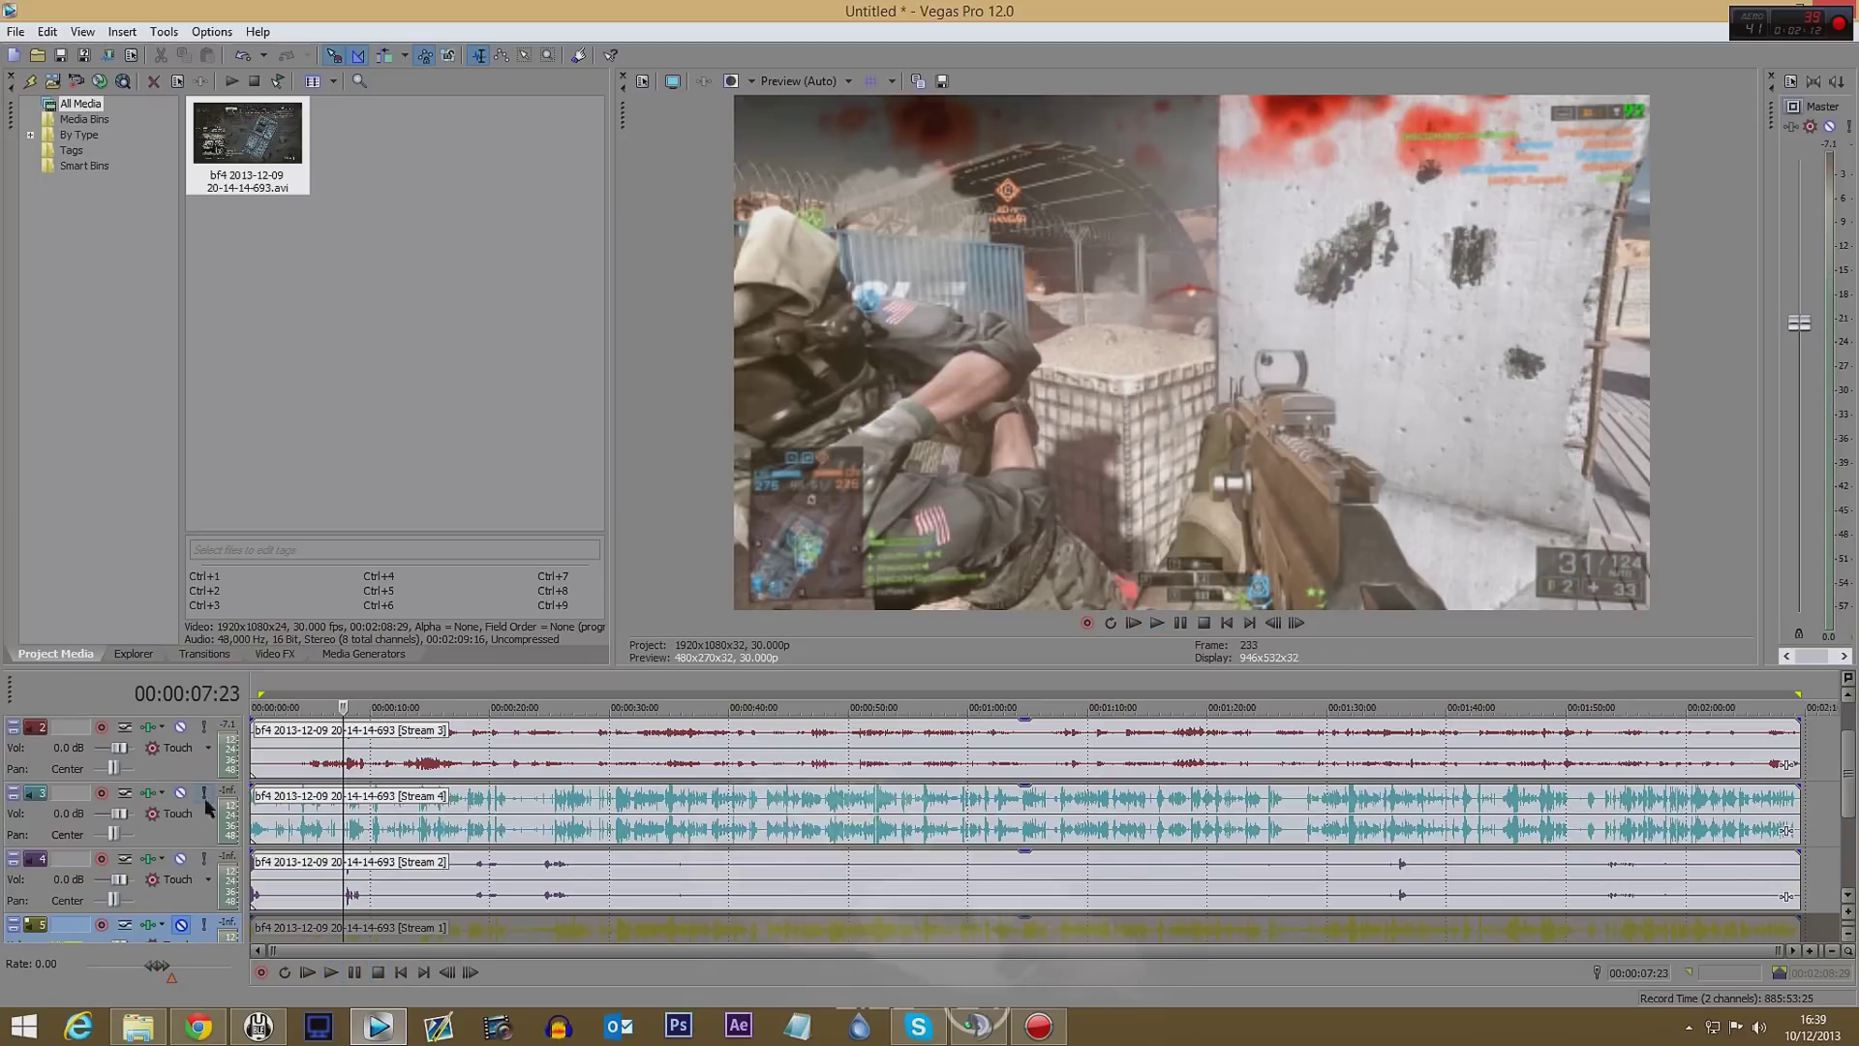
{"action": "left_click", "coordinate": [341, 823]}
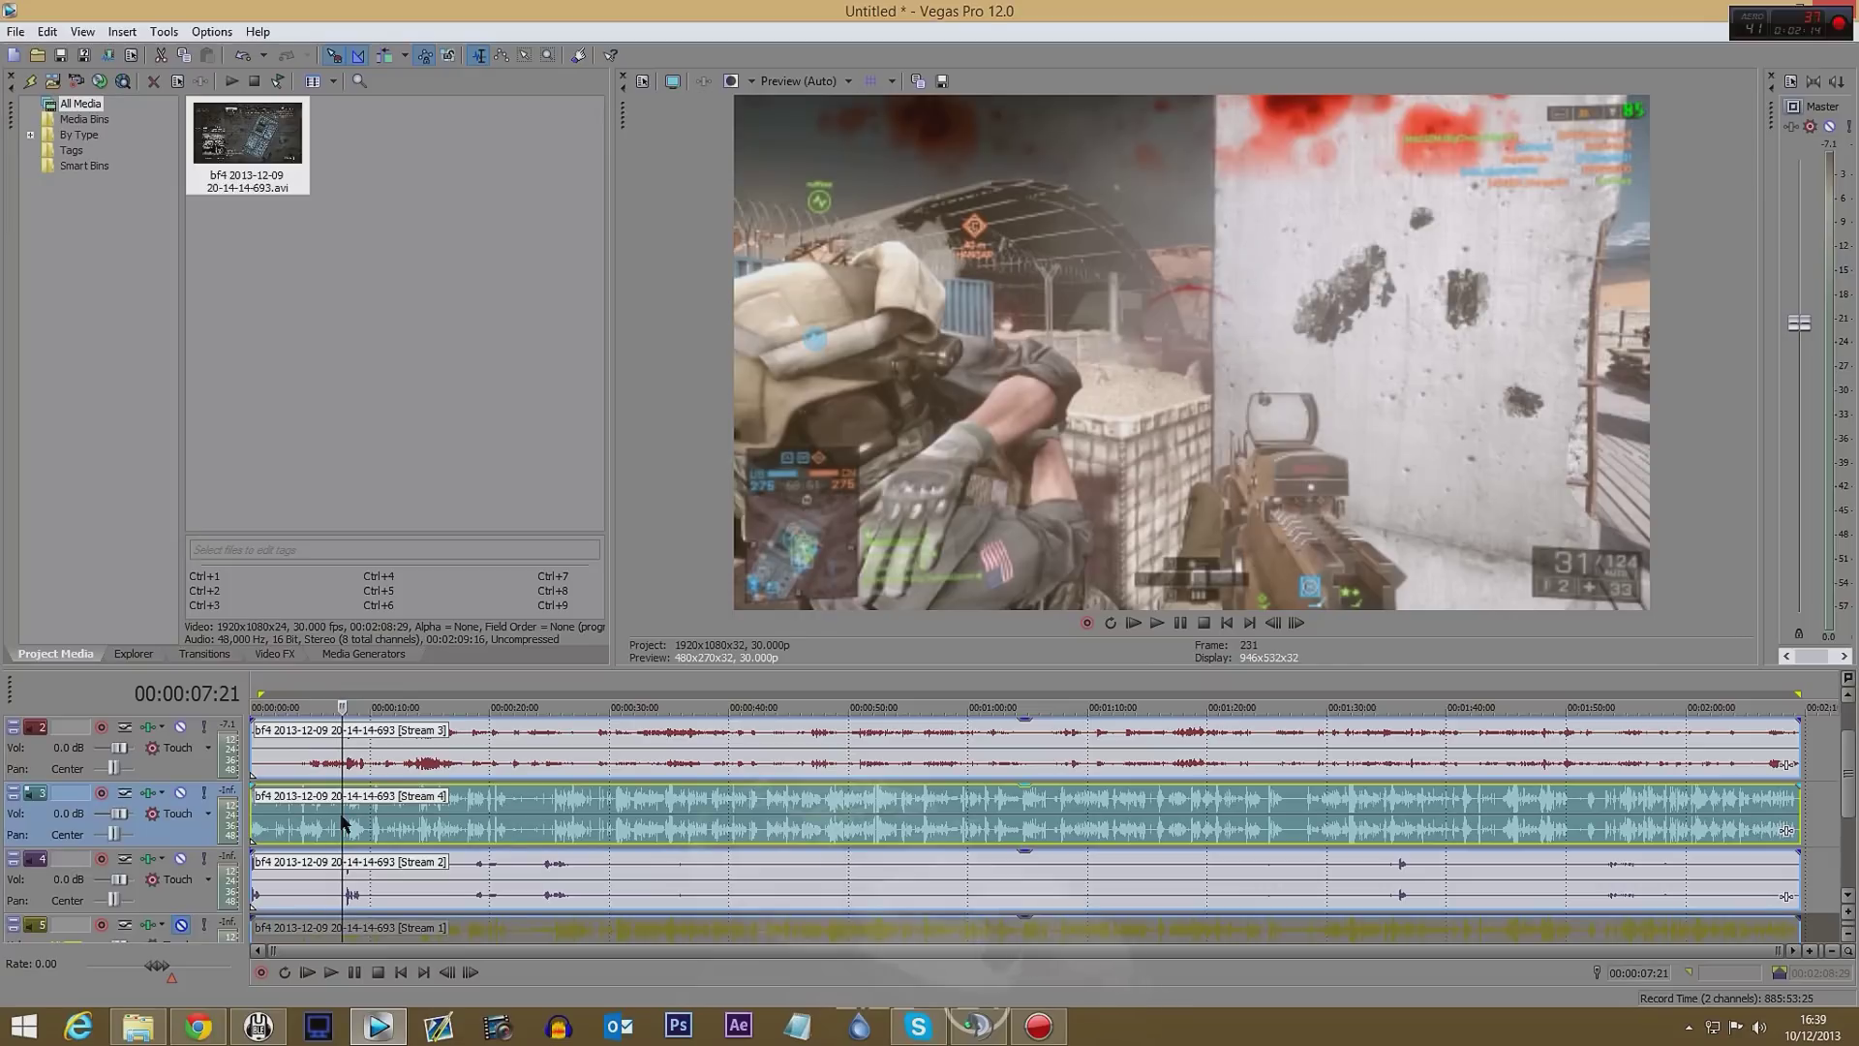
{"action": "key", "text": "s"}
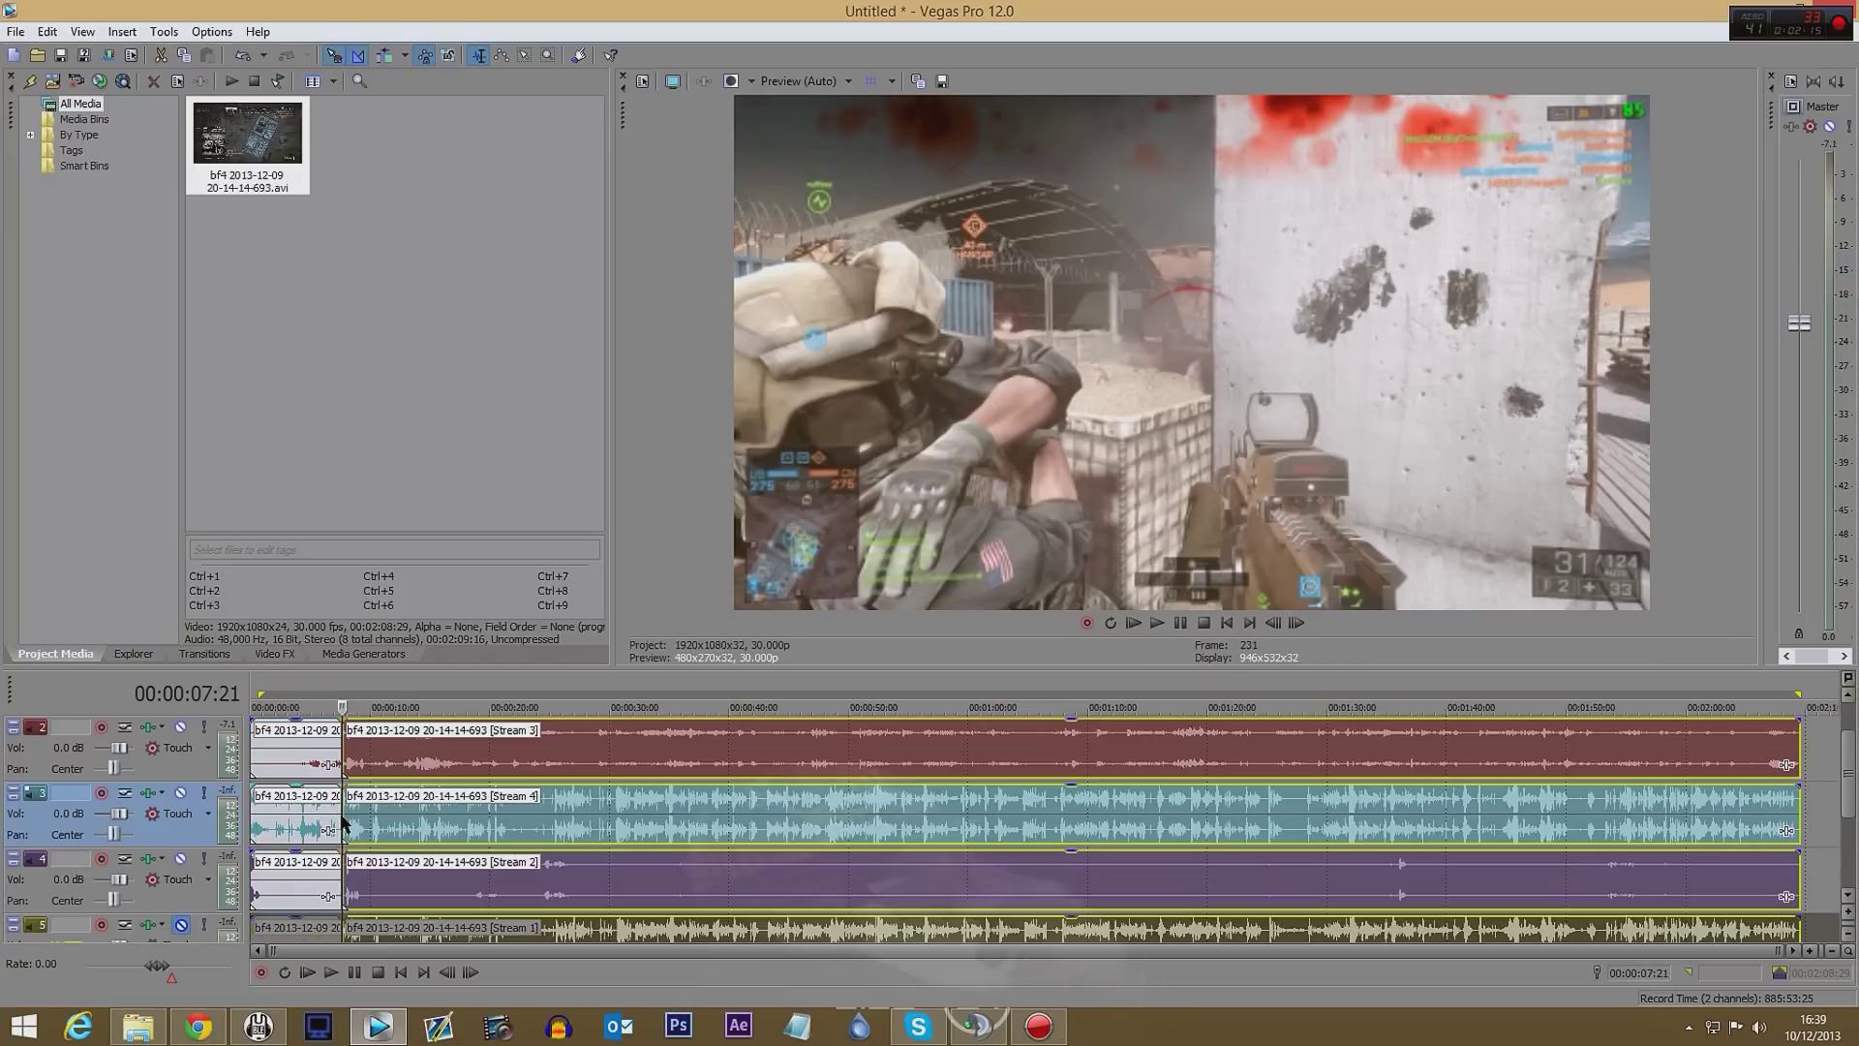
{"action": "left_click", "coordinate": [393, 821]}
{"action": "key", "text": "s"}
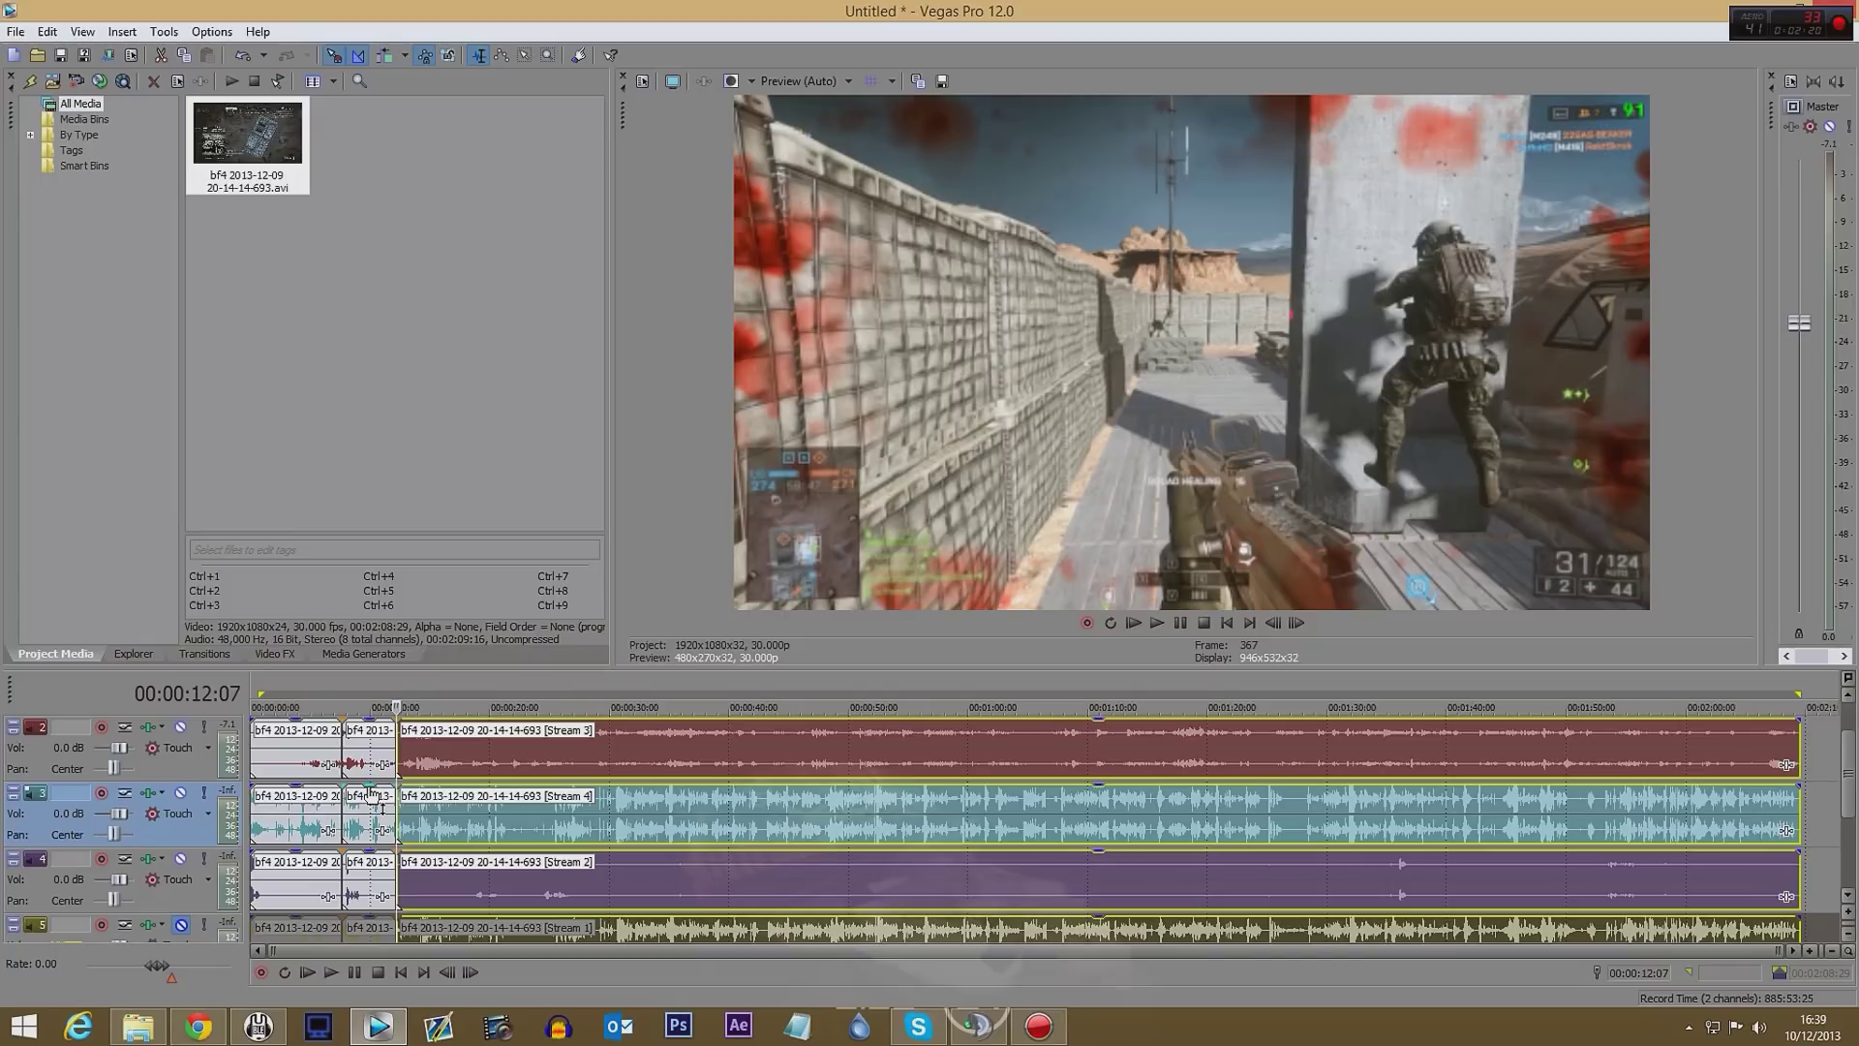
- Select the middle section, play from 00:00:07:21, and mute Stream 2 during playback
{"action": "left_click", "coordinate": [371, 794]}
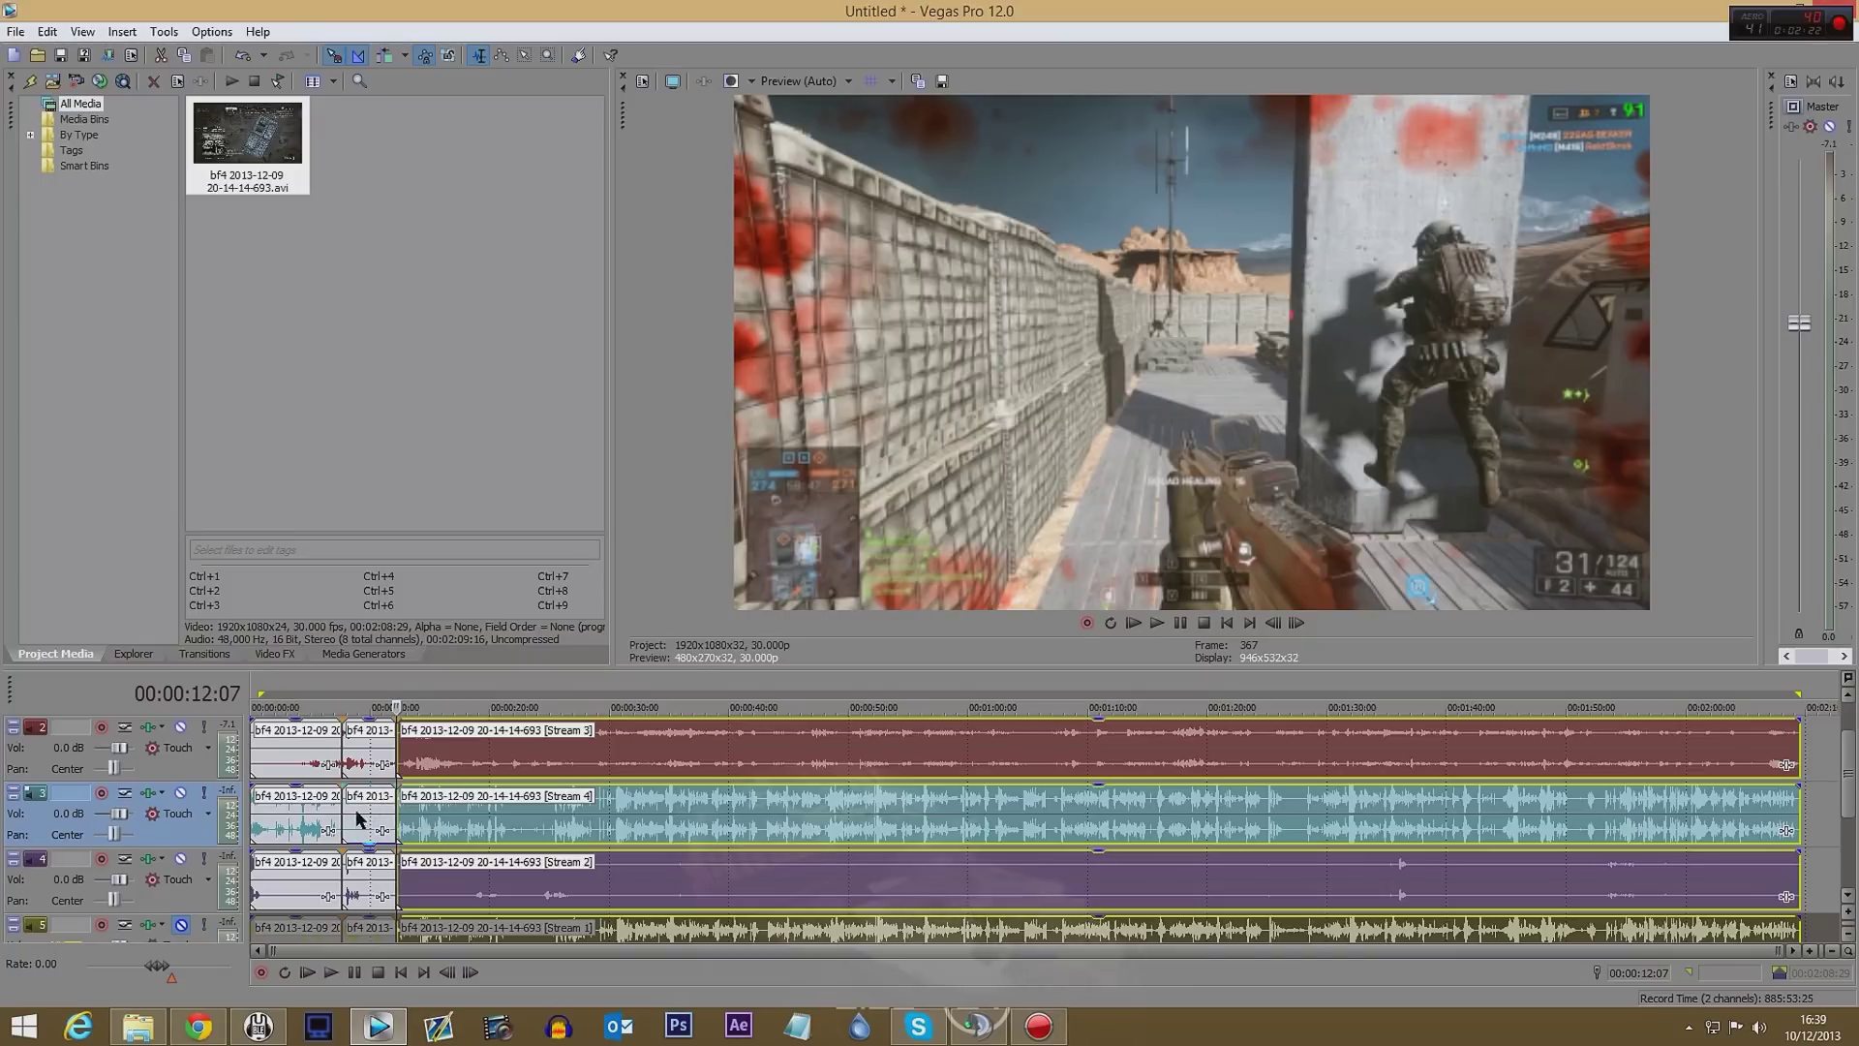
{"action": "left_click", "coordinate": [343, 918]}
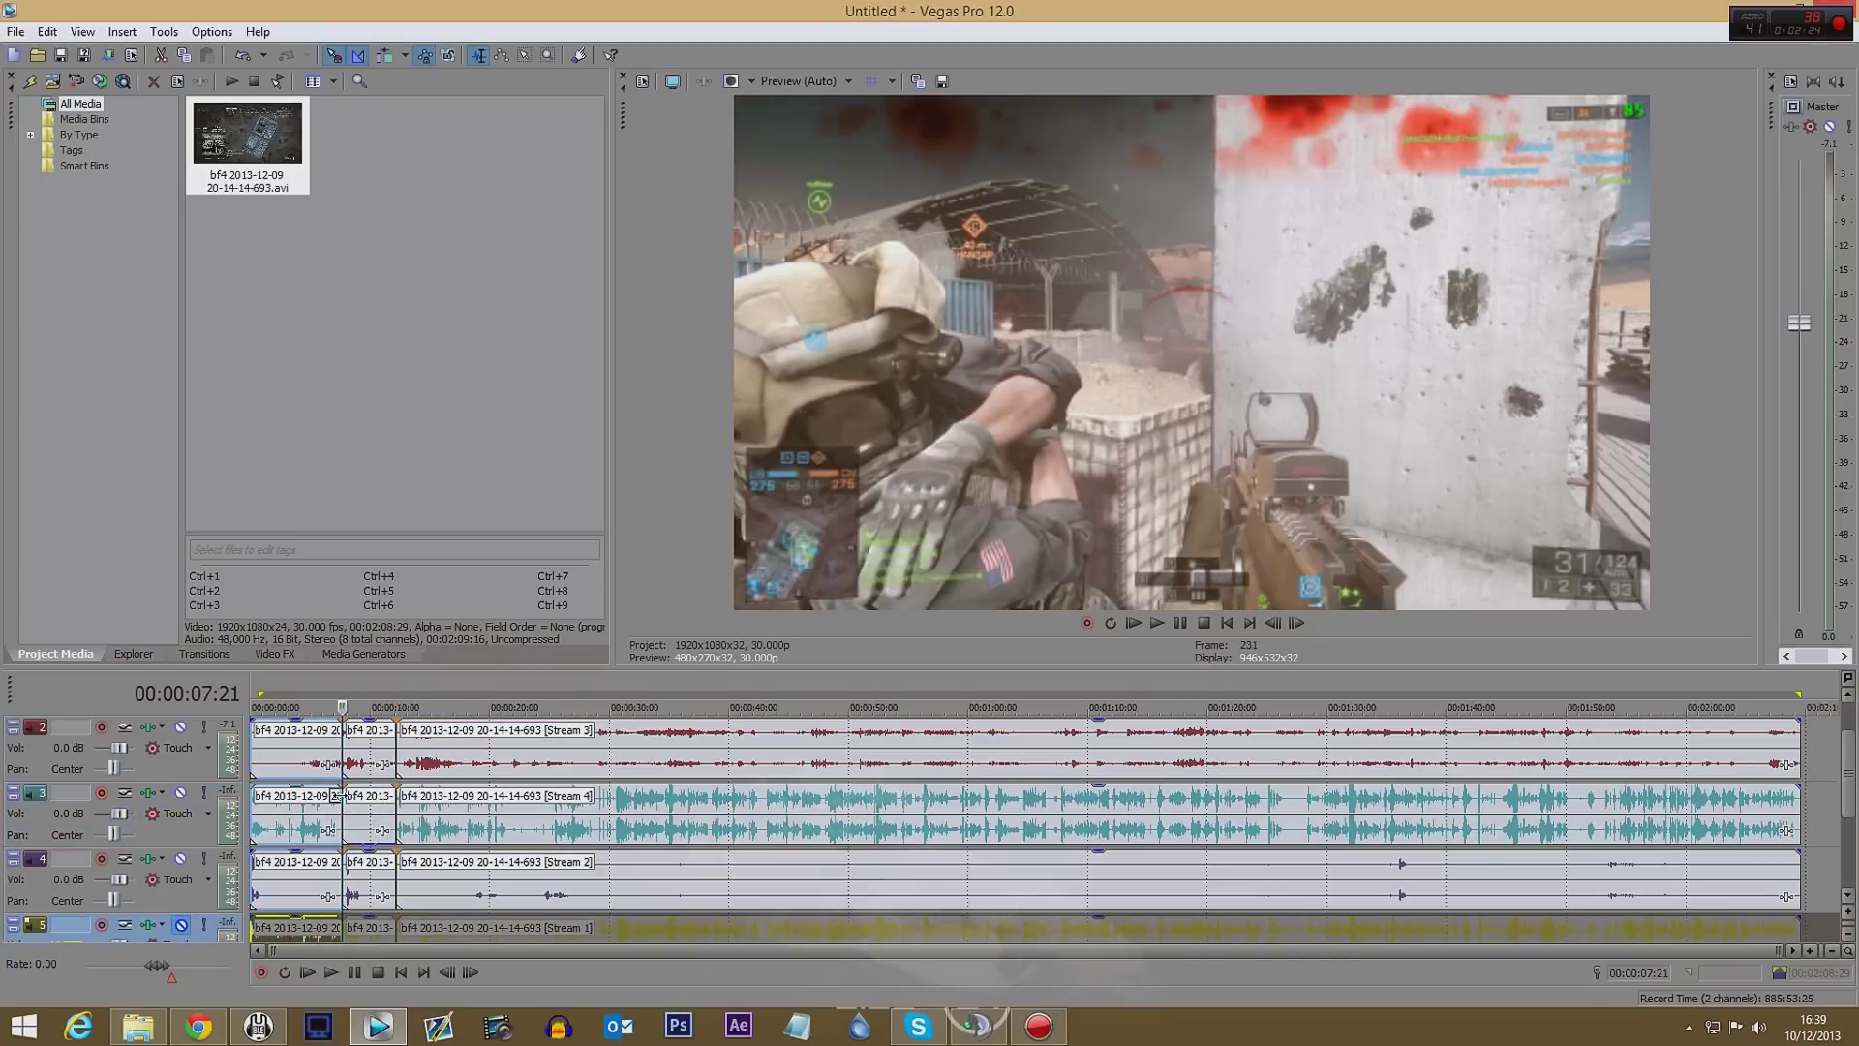
{"action": "left_click", "coordinate": [333, 973]}
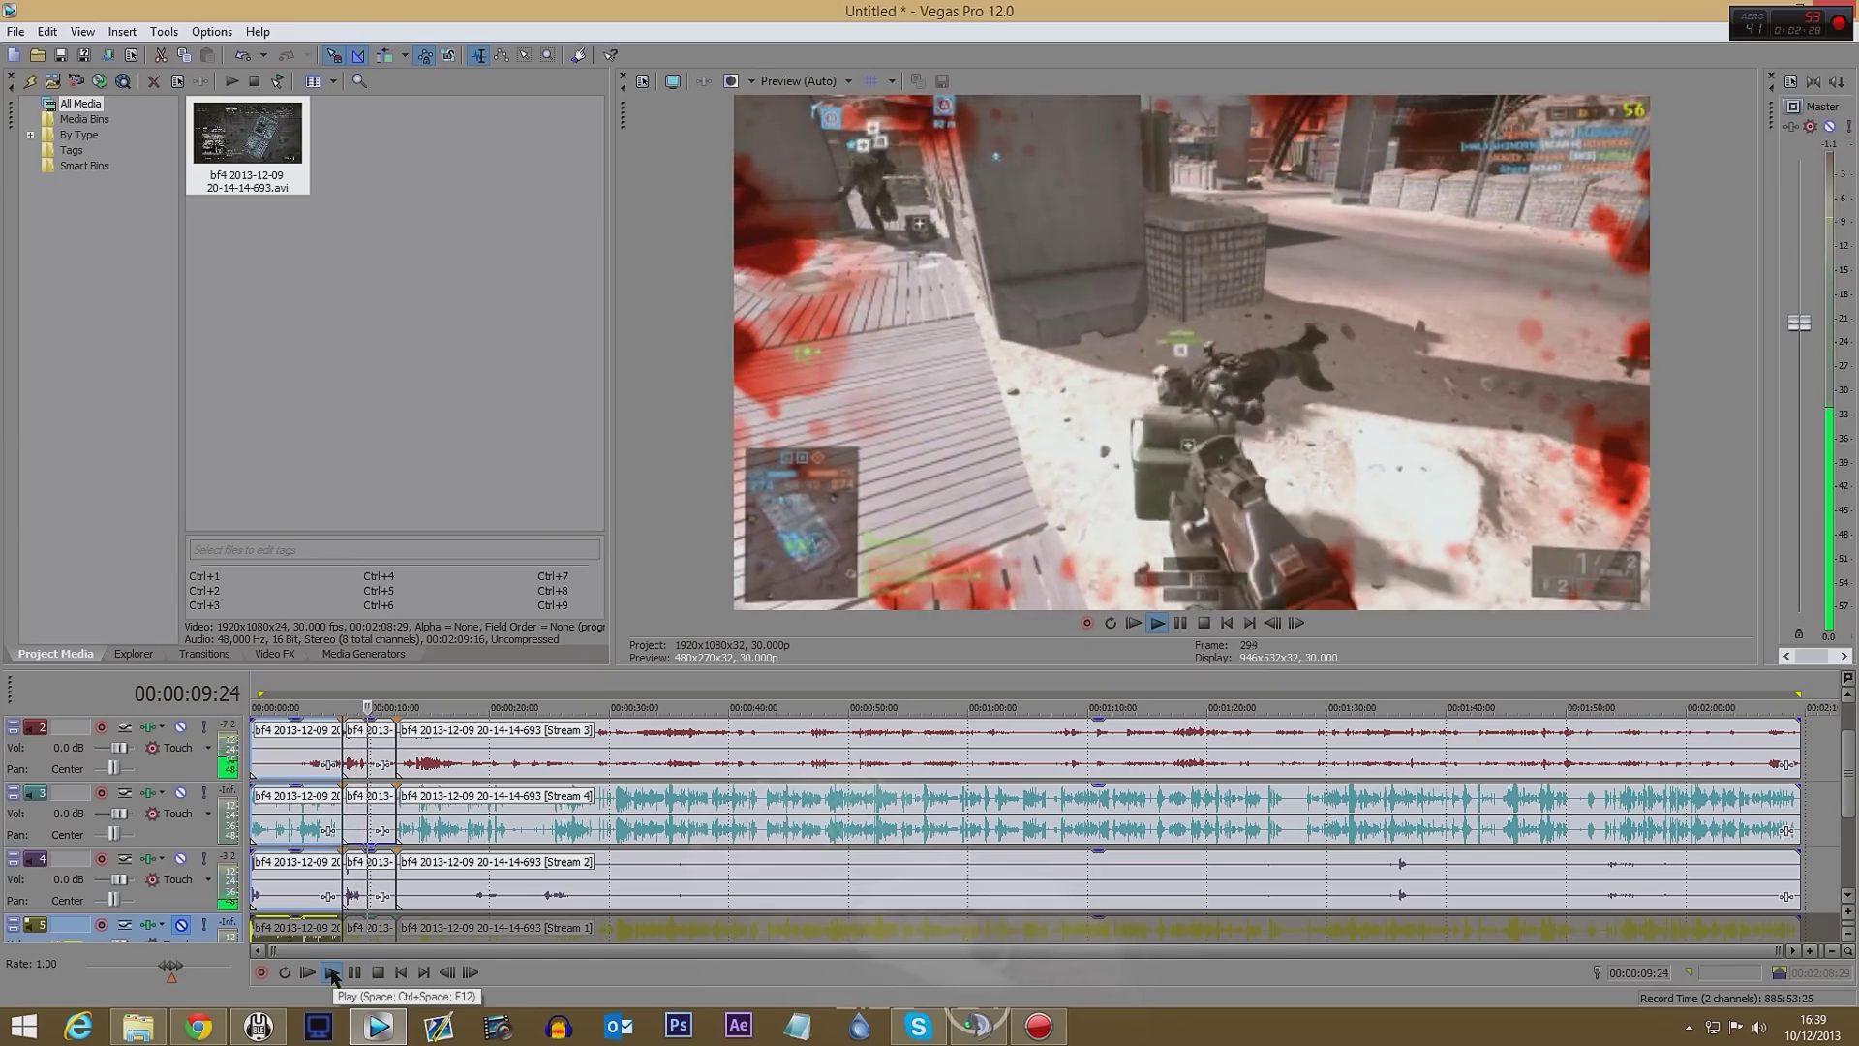
{"action": "left_click", "coordinate": [181, 859]}
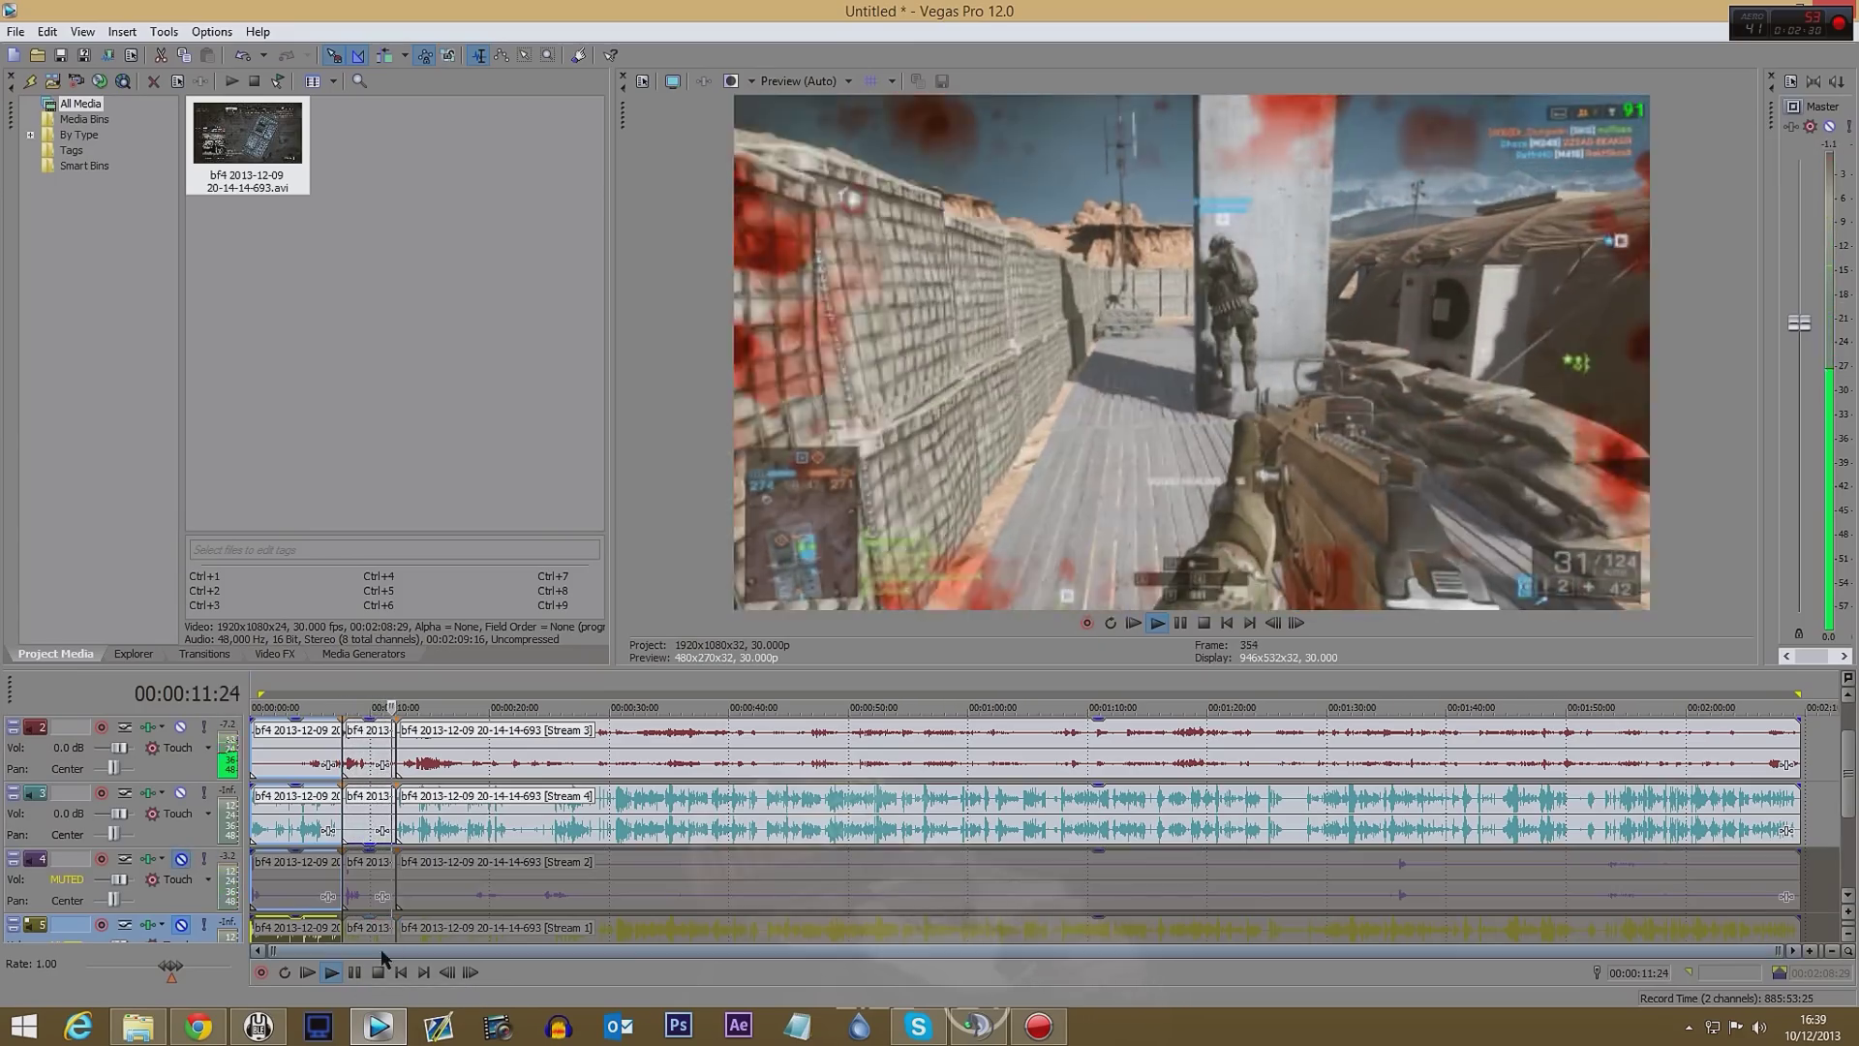
{"action": "left_click", "coordinate": [378, 972]}
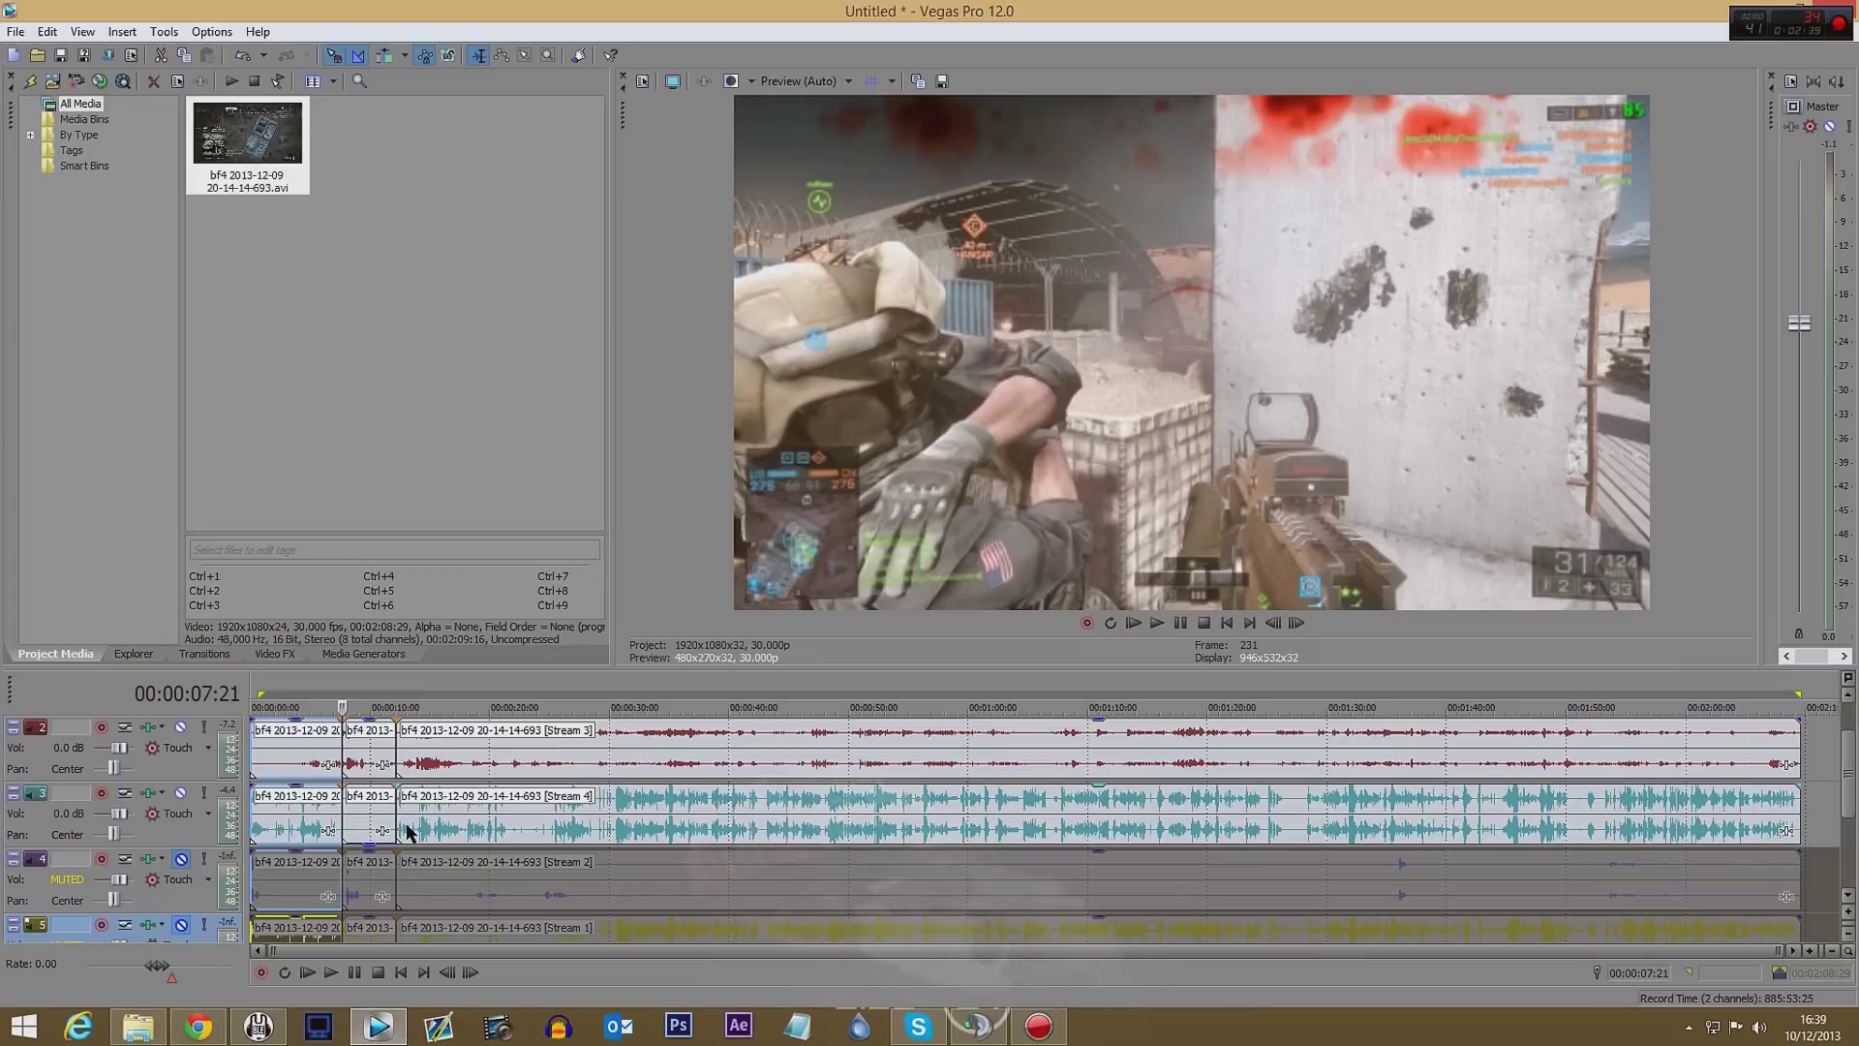
- Unmute Stream 2 again and bring up the VB-Audio Virtual Cable page in Chrome
{"action": "left_click", "coordinate": [180, 859]}
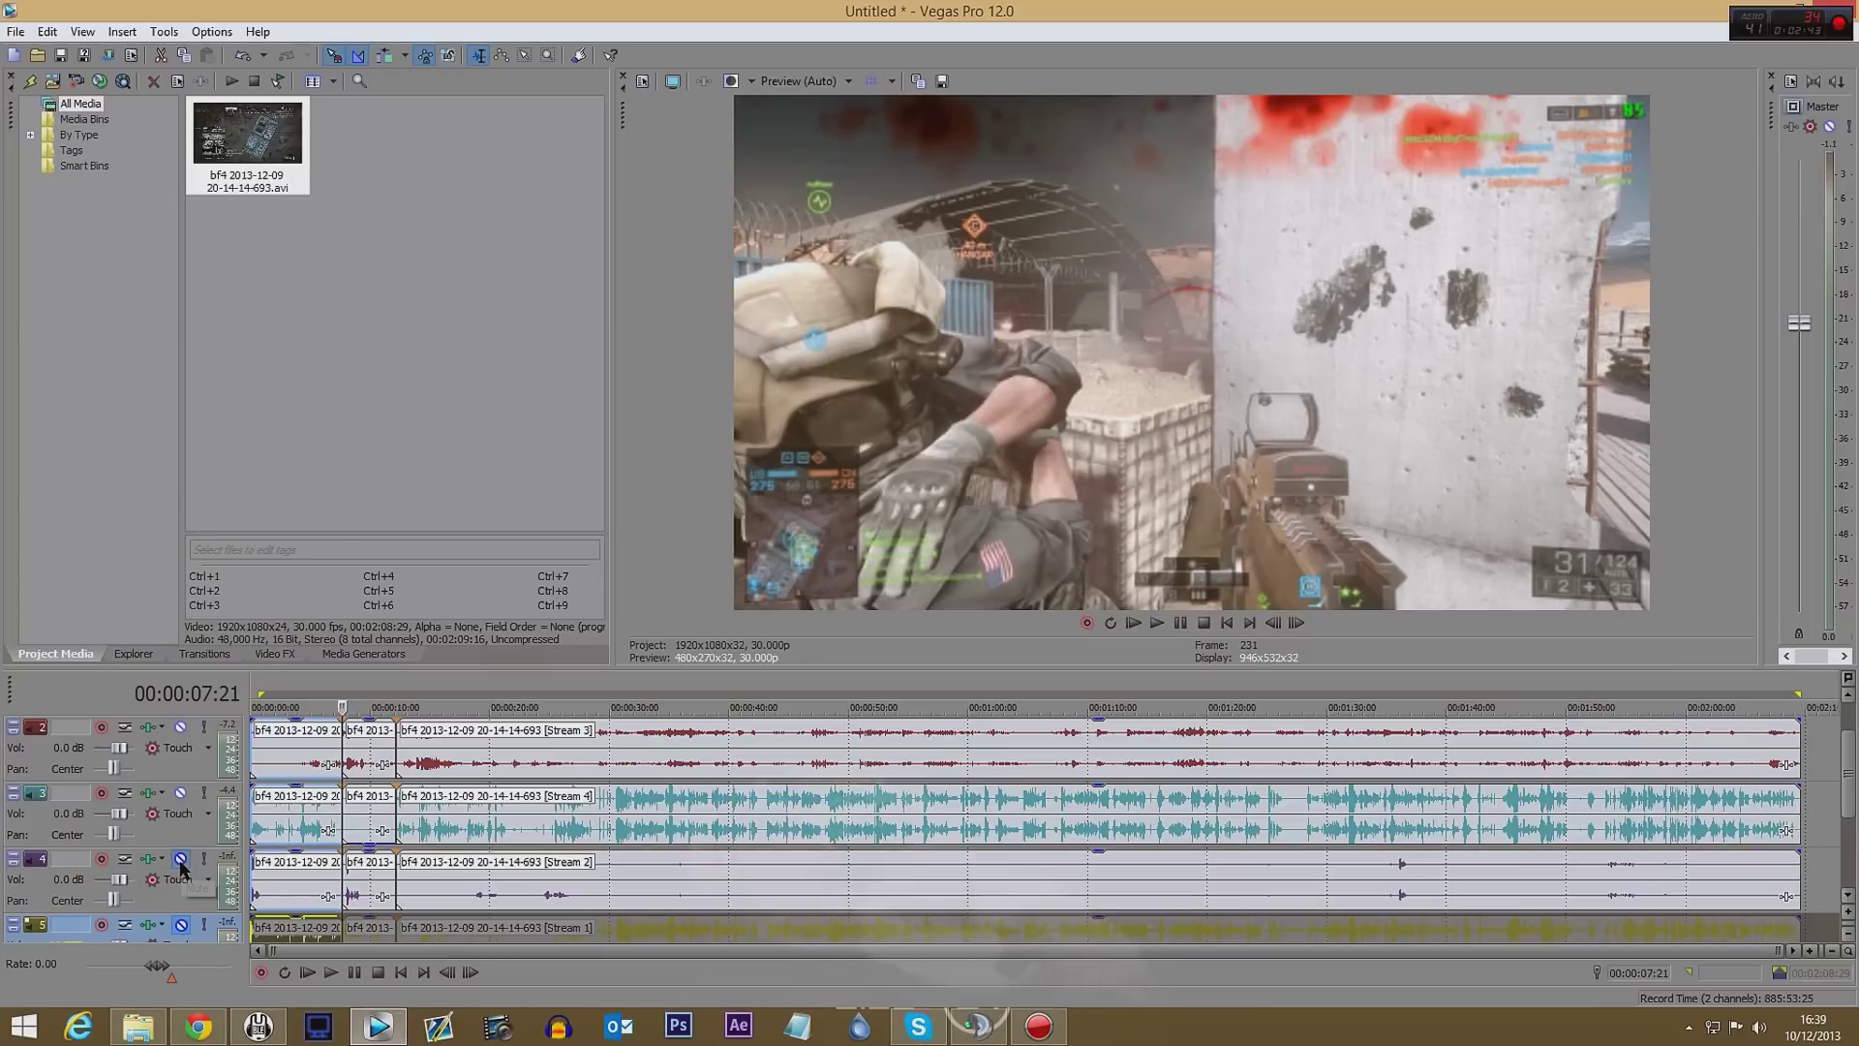
{"action": "left_click", "coordinate": [201, 1033]}
{"action": "left_click", "coordinate": [274, 17]}
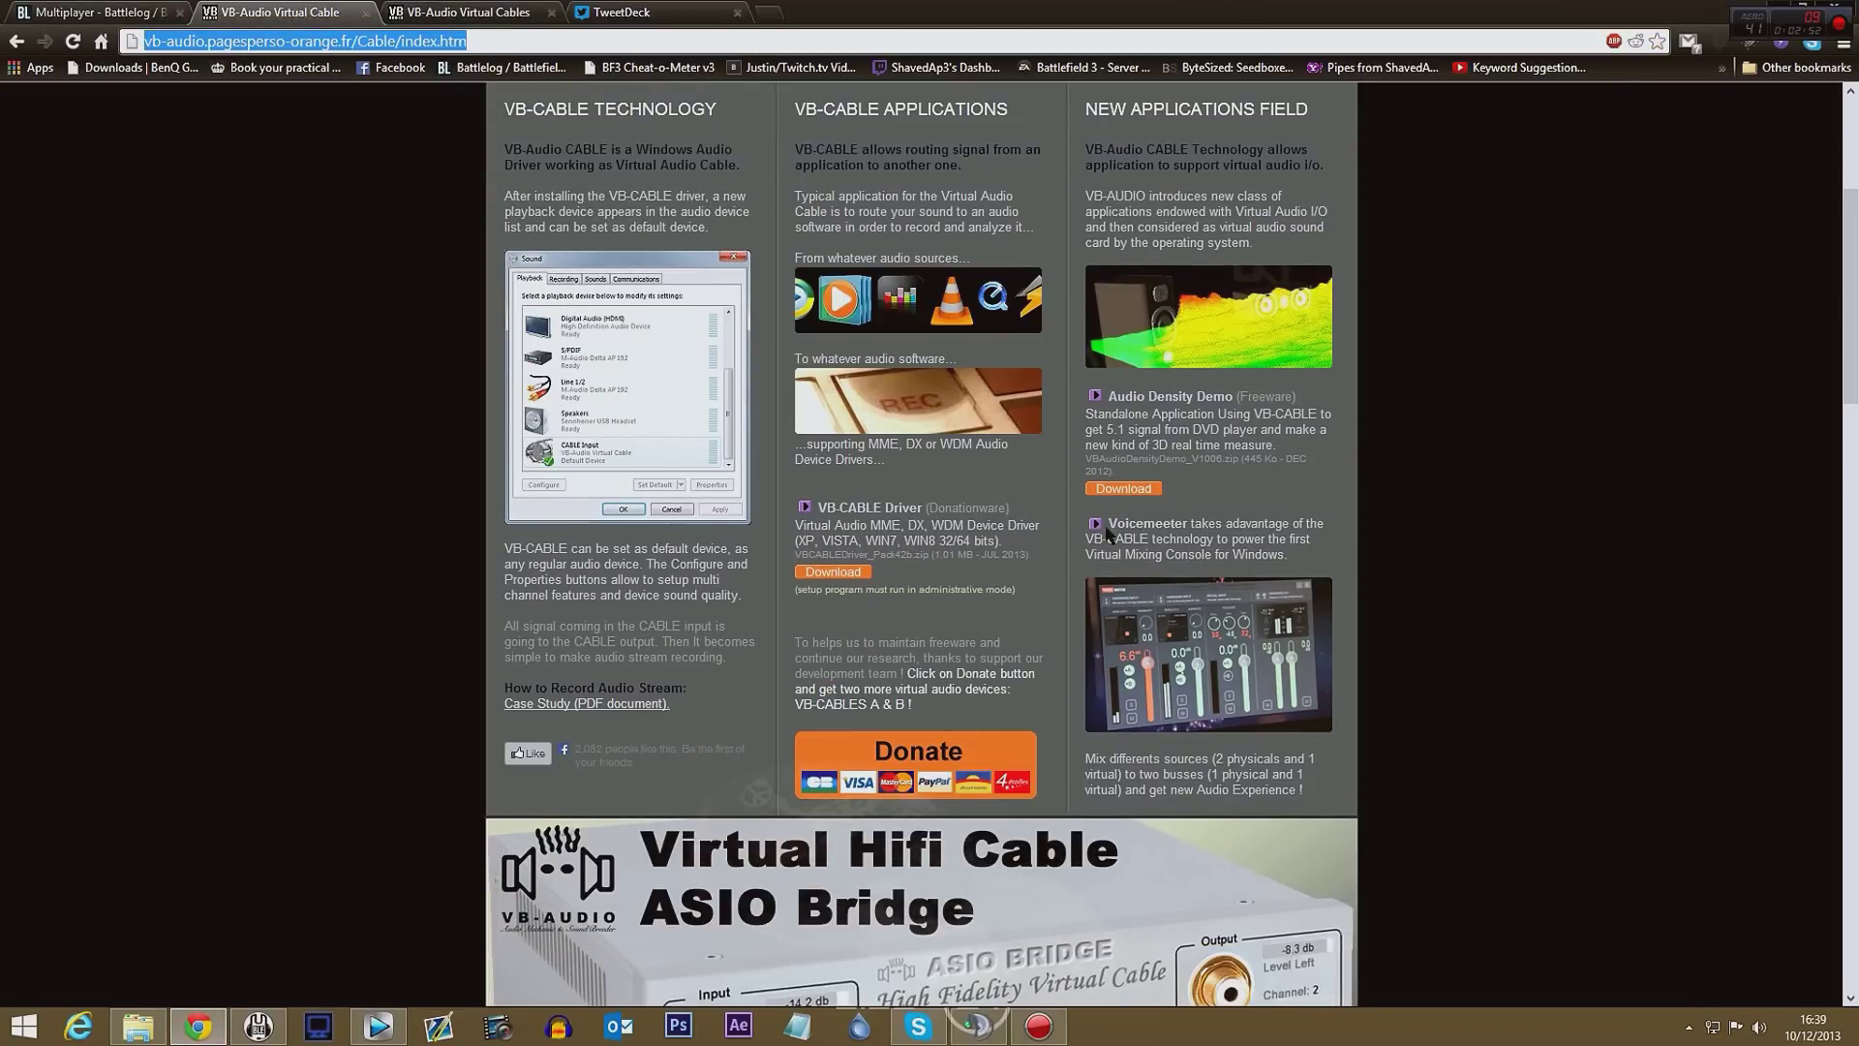
{"action": "scroll", "coordinate": [757, 293], "scroll_direction": "up", "scroll_amount": 4}
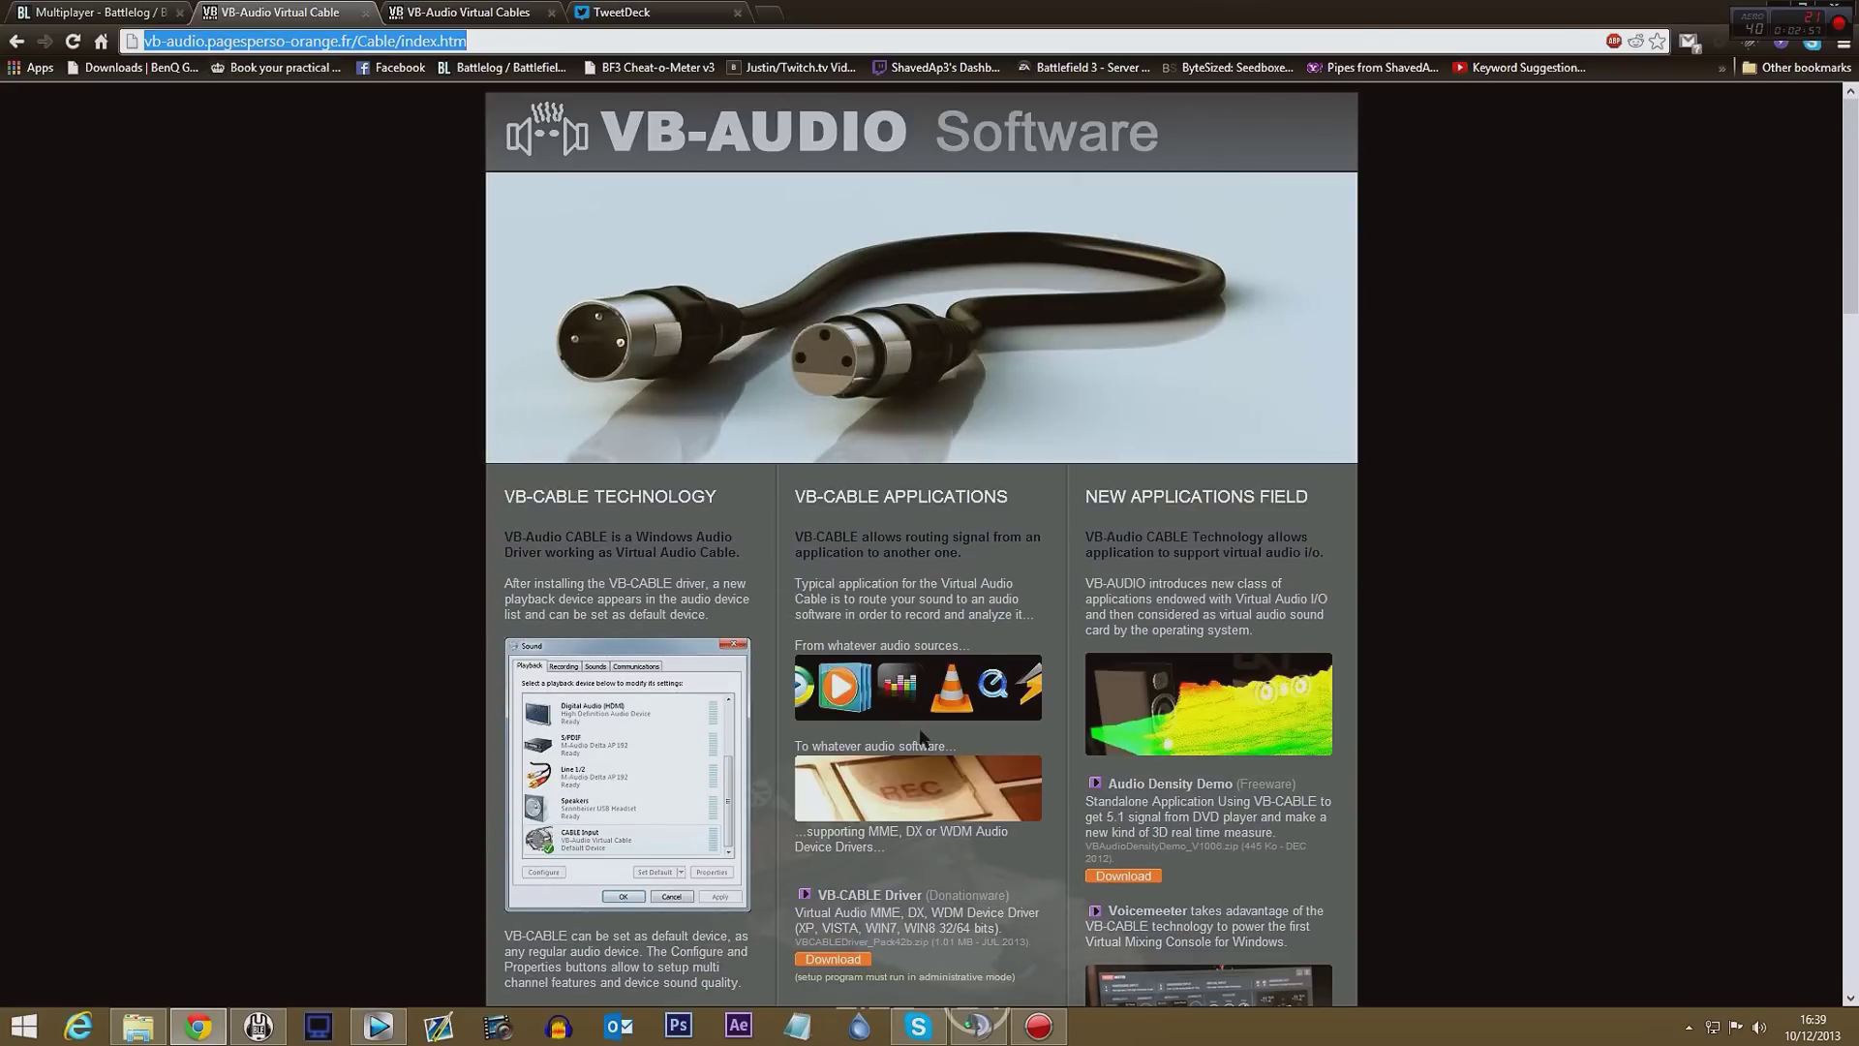
{"action": "scroll", "coordinate": [634, 571], "scroll_direction": "down", "scroll_amount": 2}
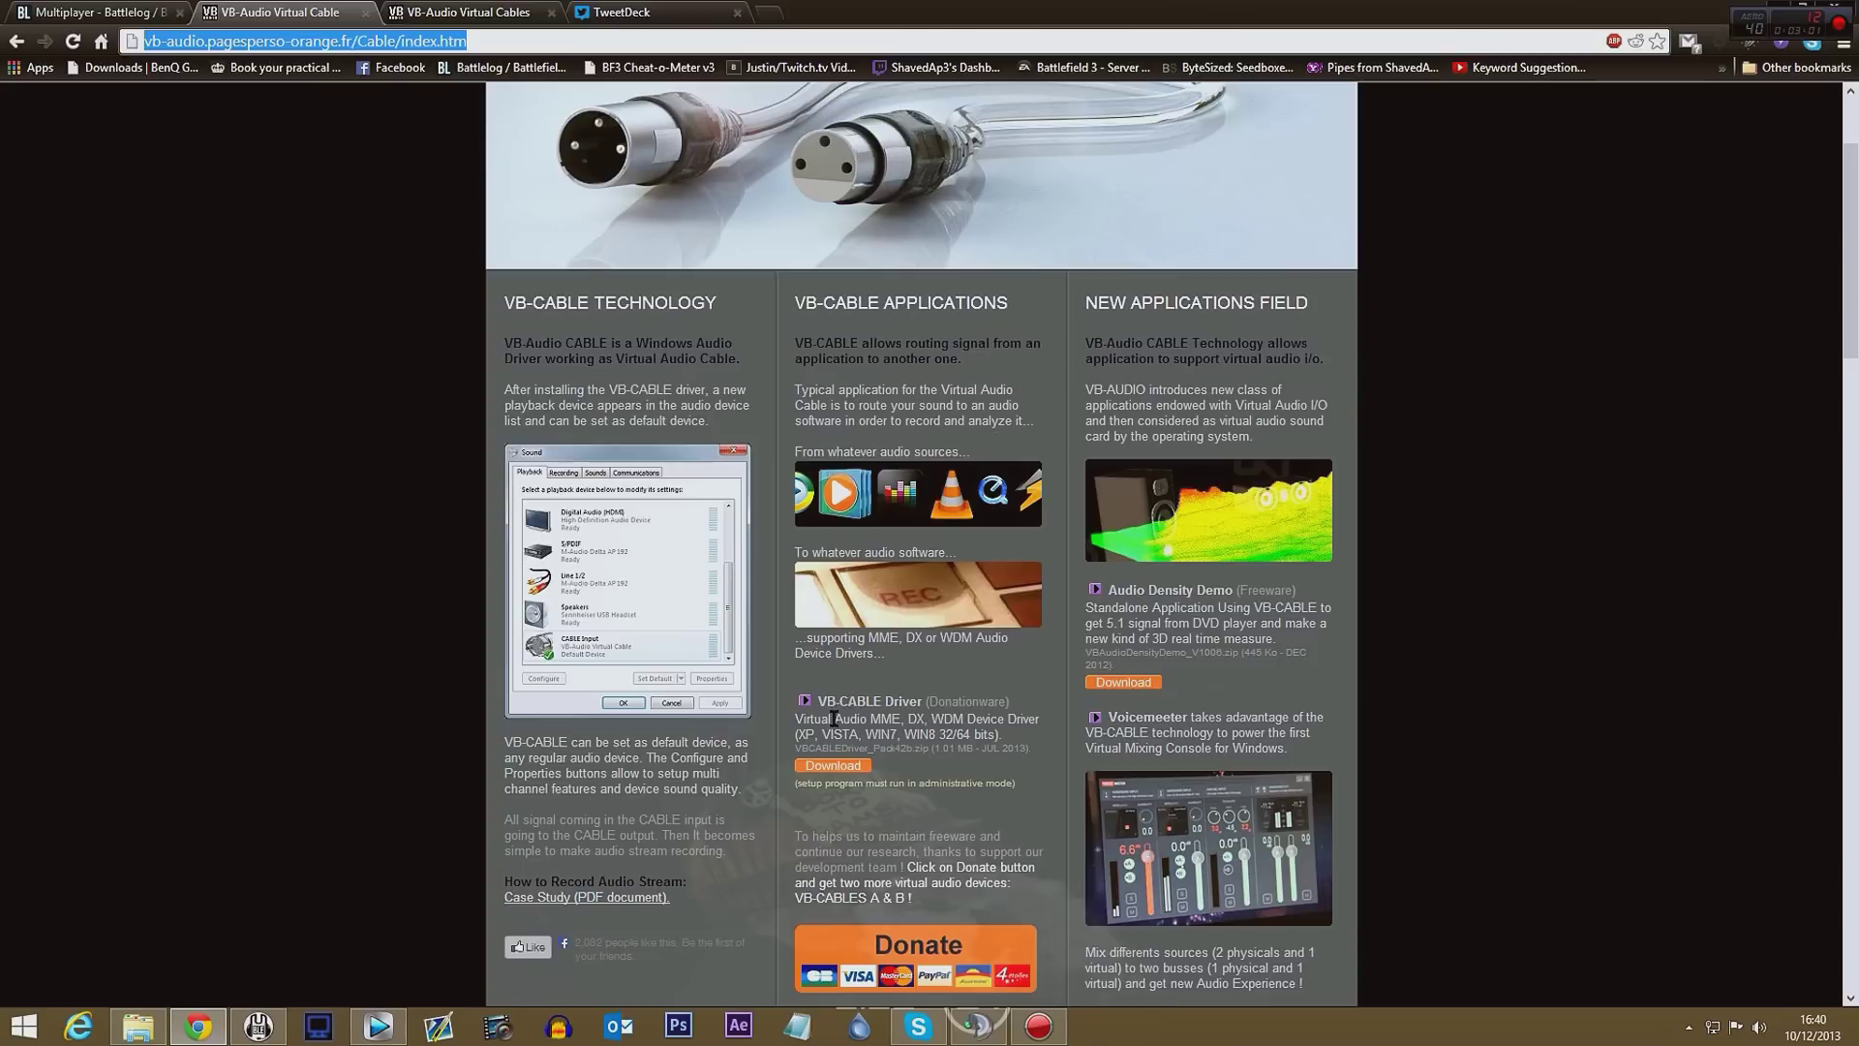
- Highlight the VB-CABLE Driver name and donationware note, then go to the VB-CABLE A & B page
{"action": "left_click_drag", "start_coordinate": [818, 701], "coordinate": [932, 696]}
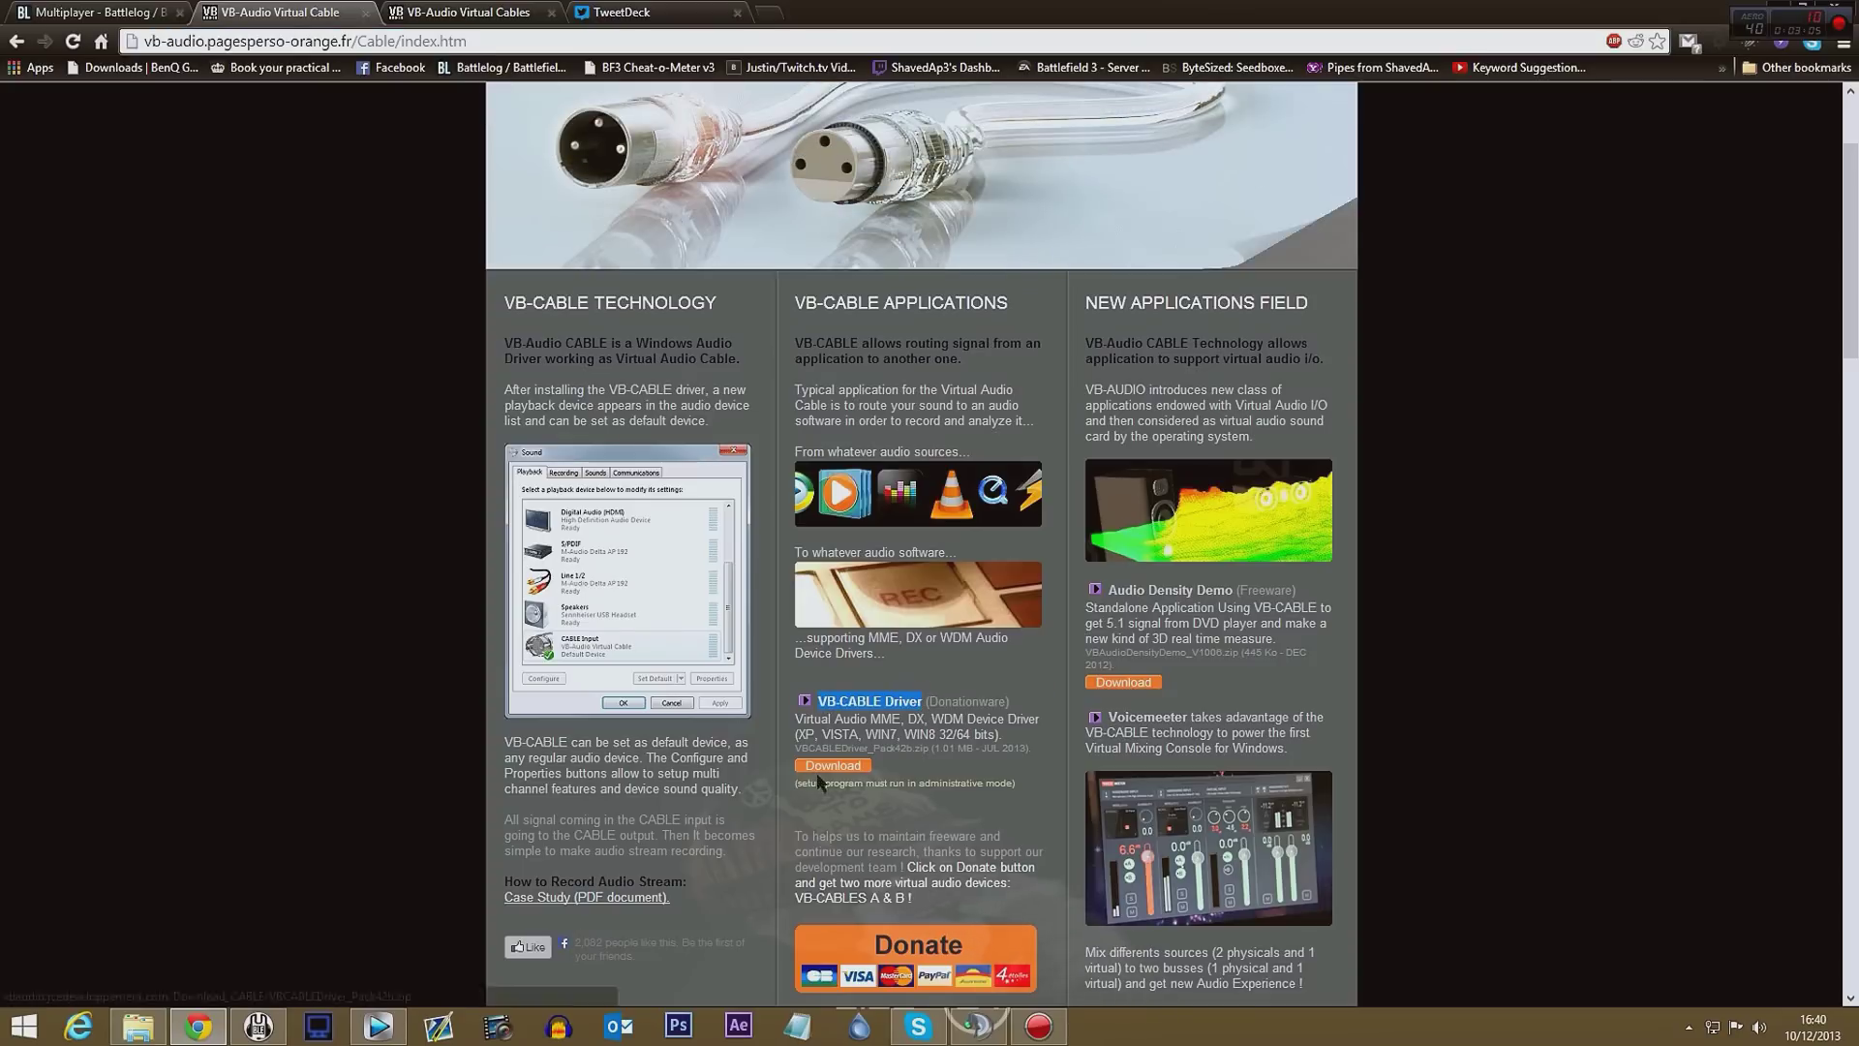
{"action": "left_click_drag", "start_coordinate": [929, 699], "coordinate": [1003, 701]}
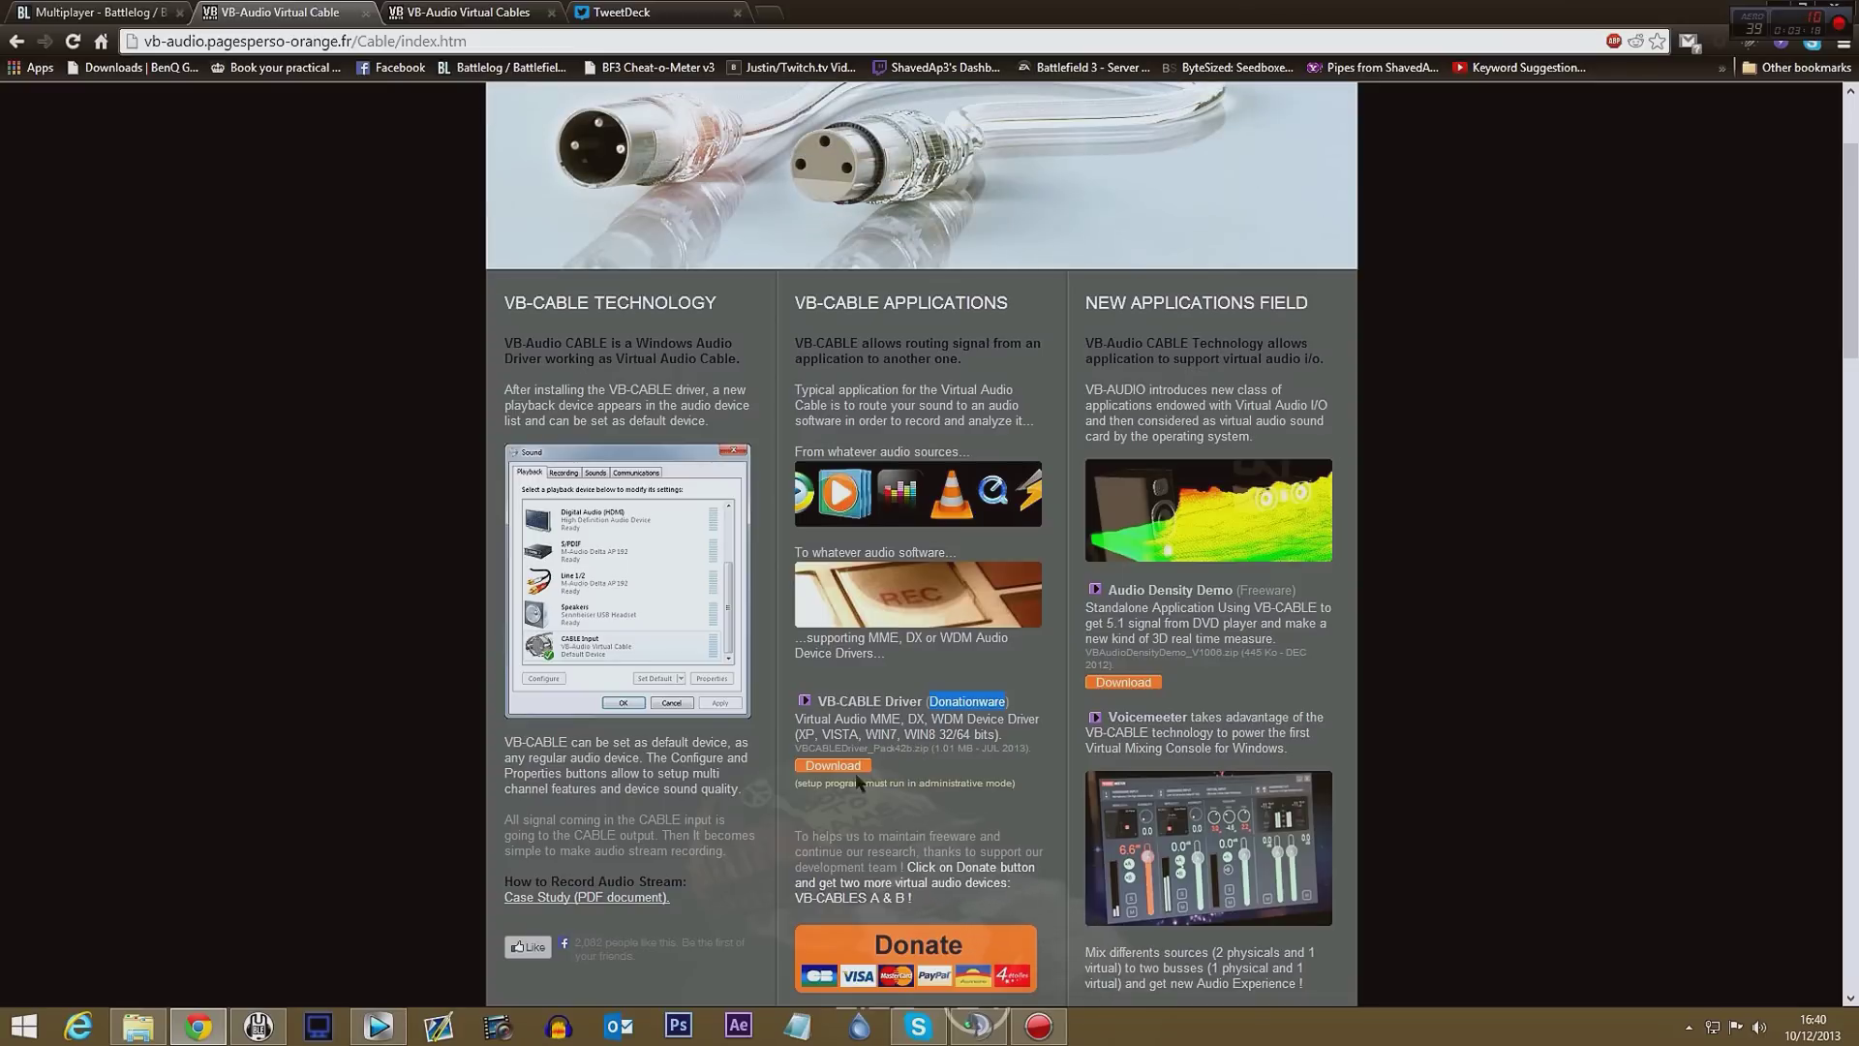
{"action": "left_click_drag", "start_coordinate": [821, 699], "coordinate": [922, 701]}
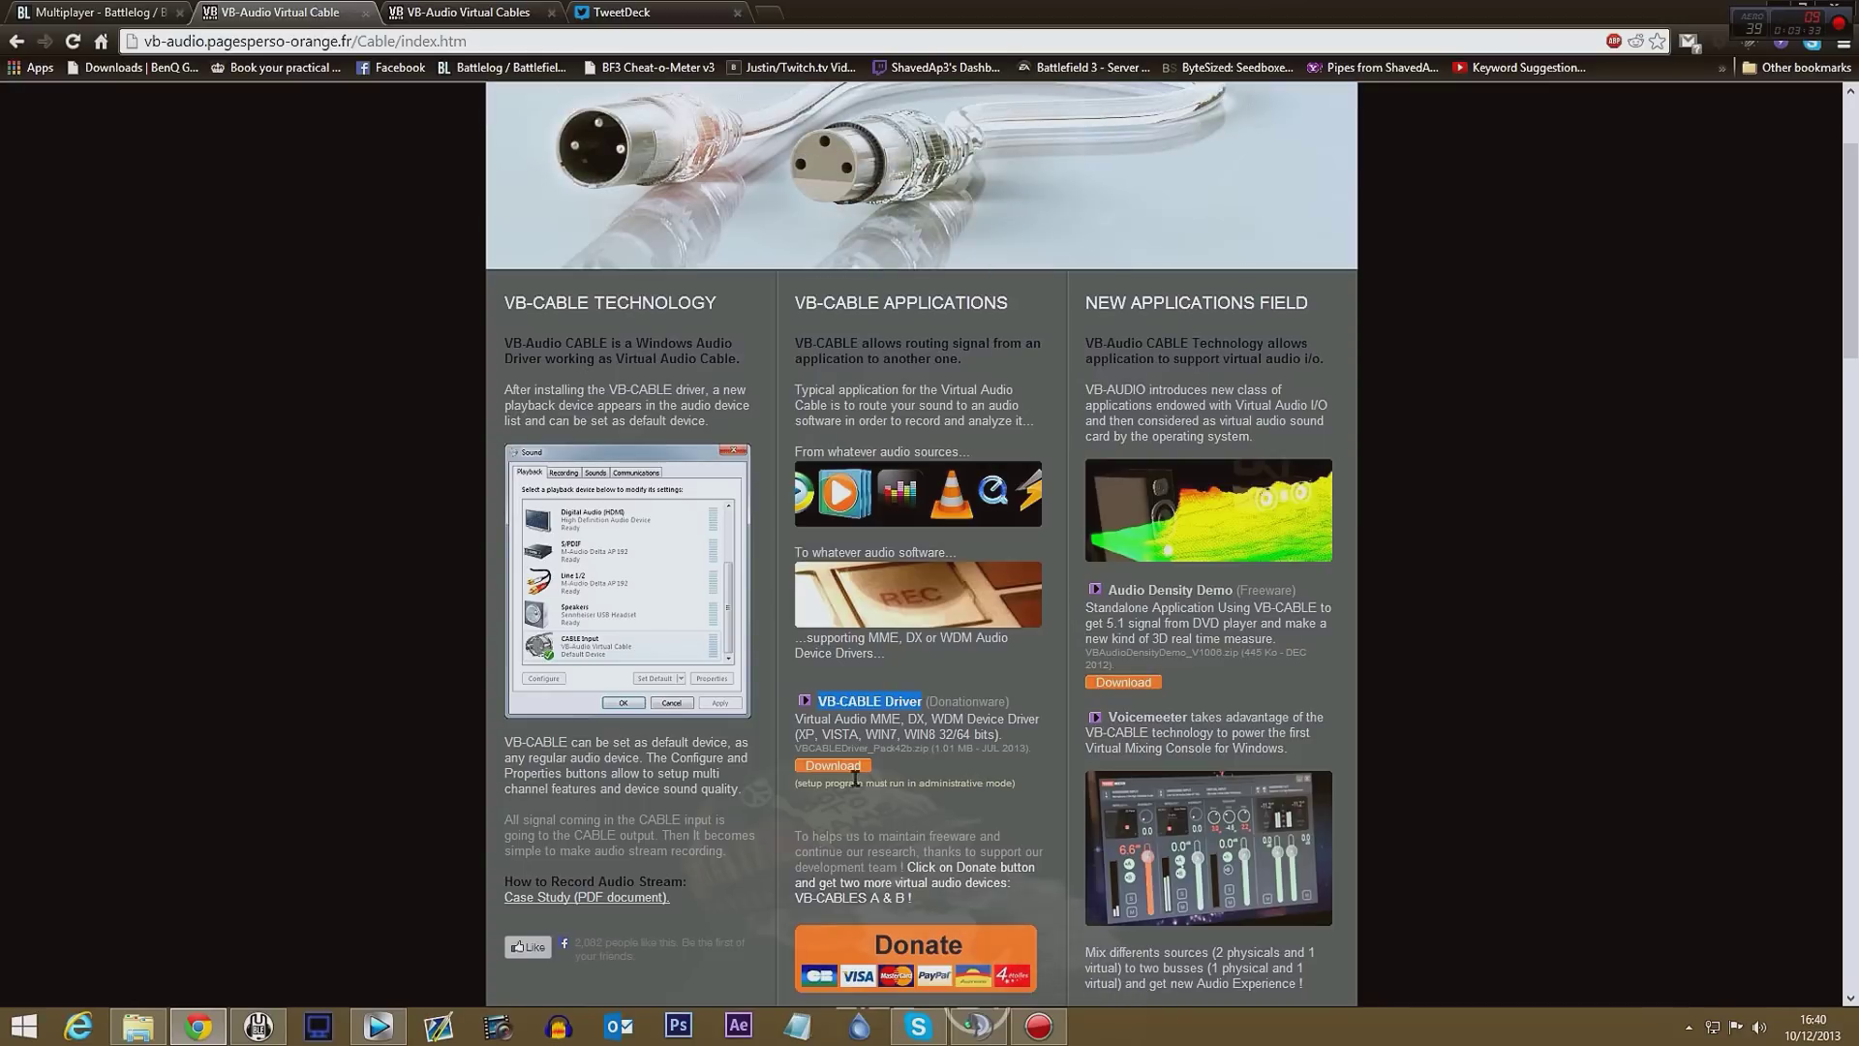
{"action": "left_click", "coordinate": [430, 23]}
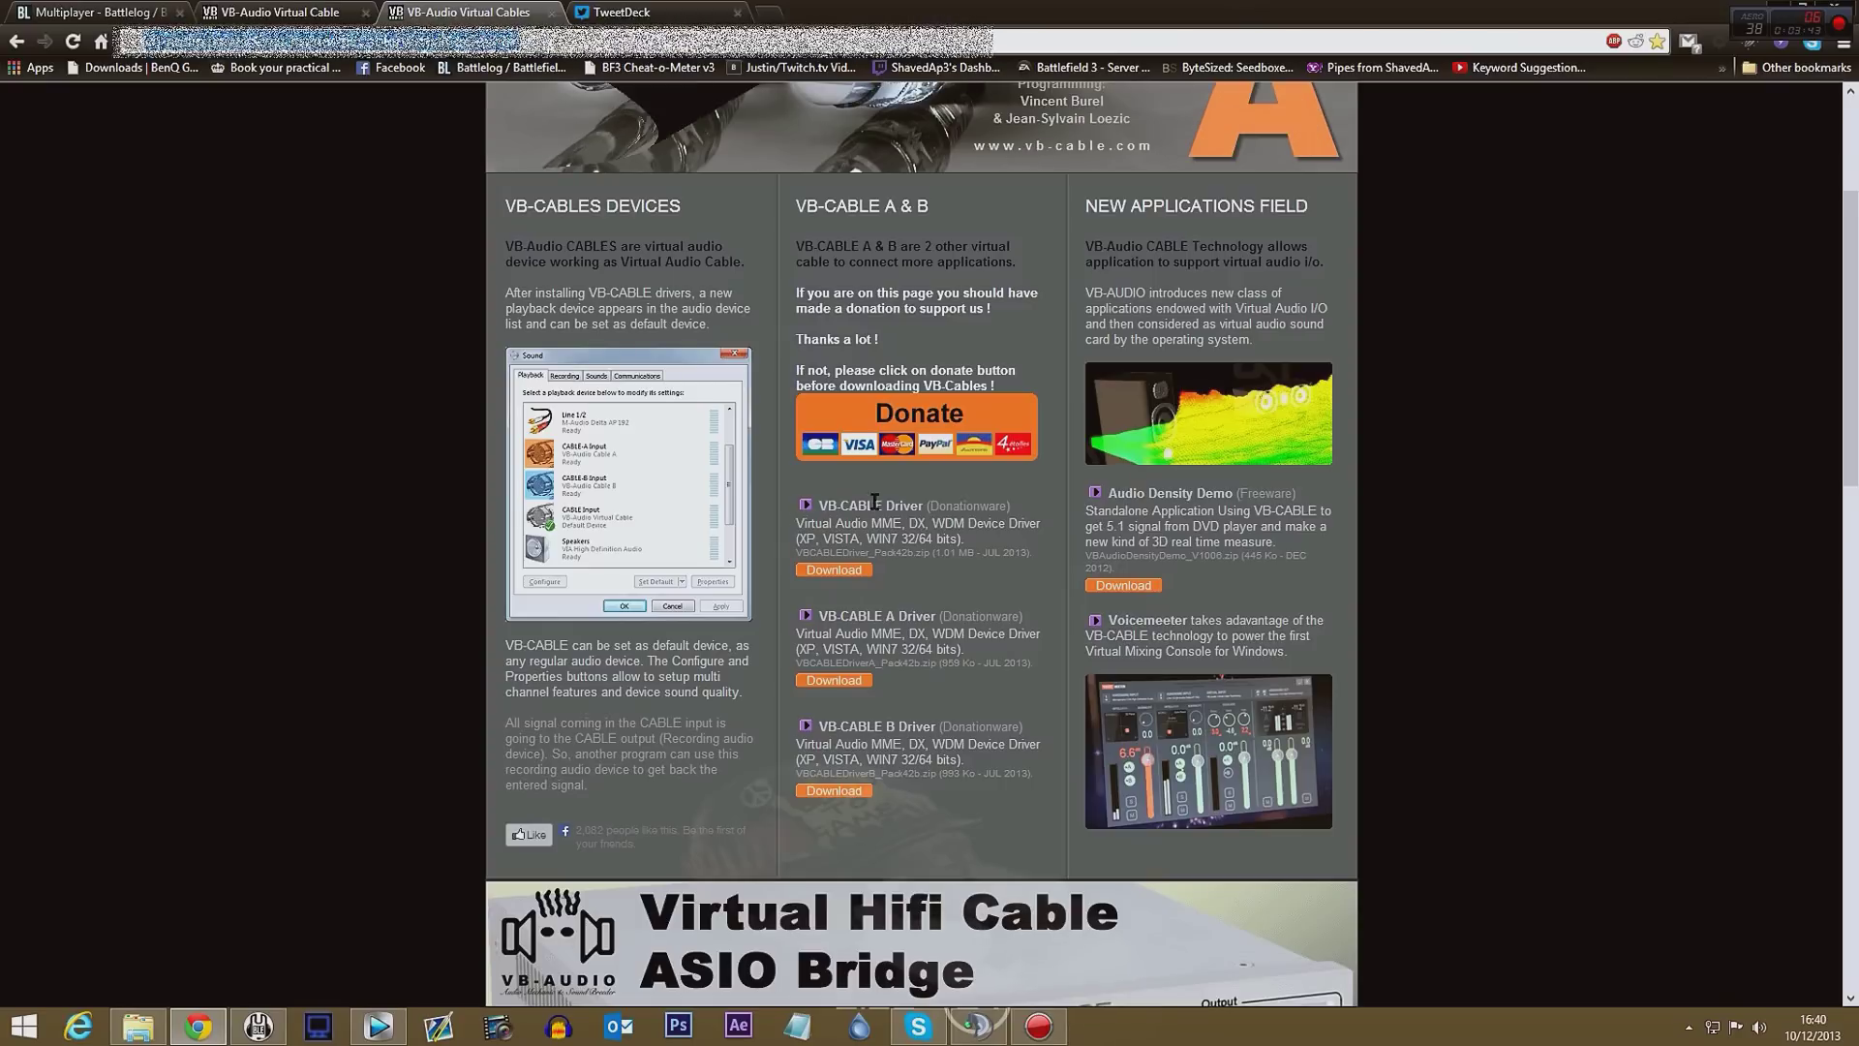
{"action": "left_click_drag", "start_coordinate": [818, 505], "coordinate": [922, 505]}
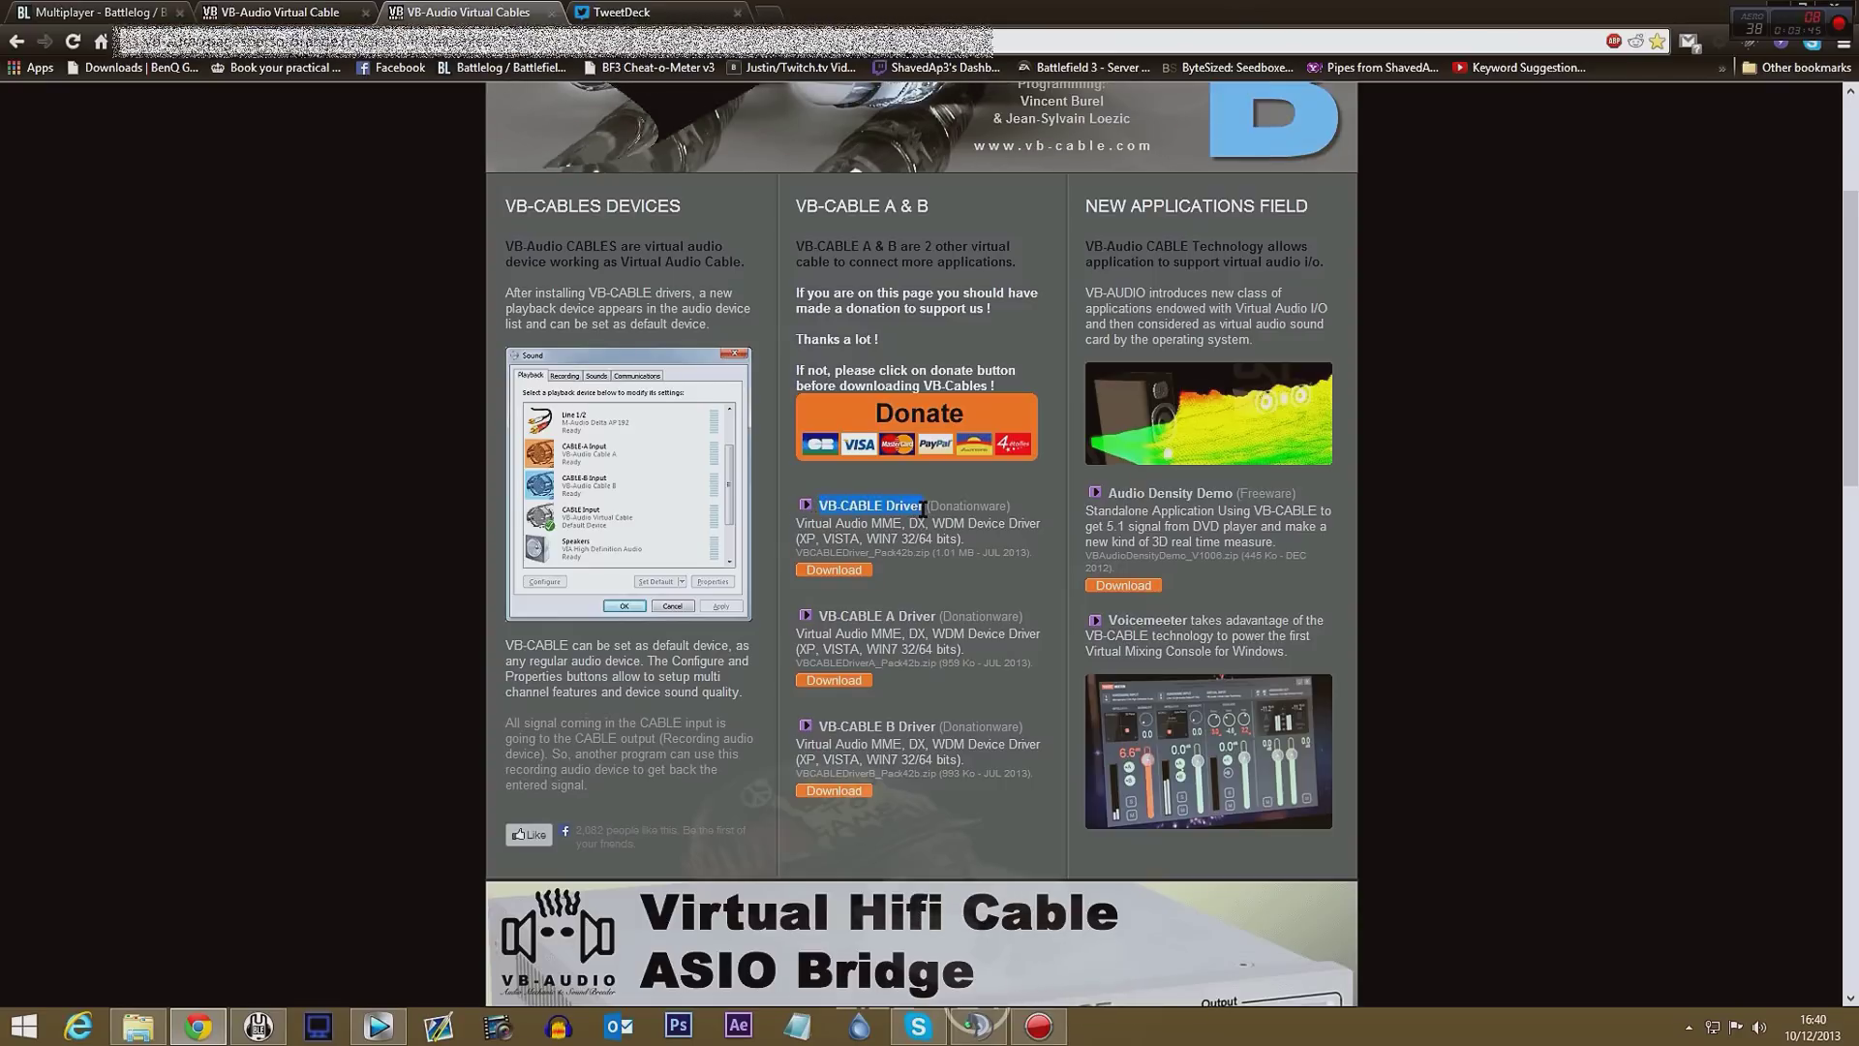
{"action": "left_click_drag", "start_coordinate": [820, 616], "coordinate": [937, 614]}
{"action": "left_click_drag", "start_coordinate": [821, 722], "coordinate": [847, 719]}
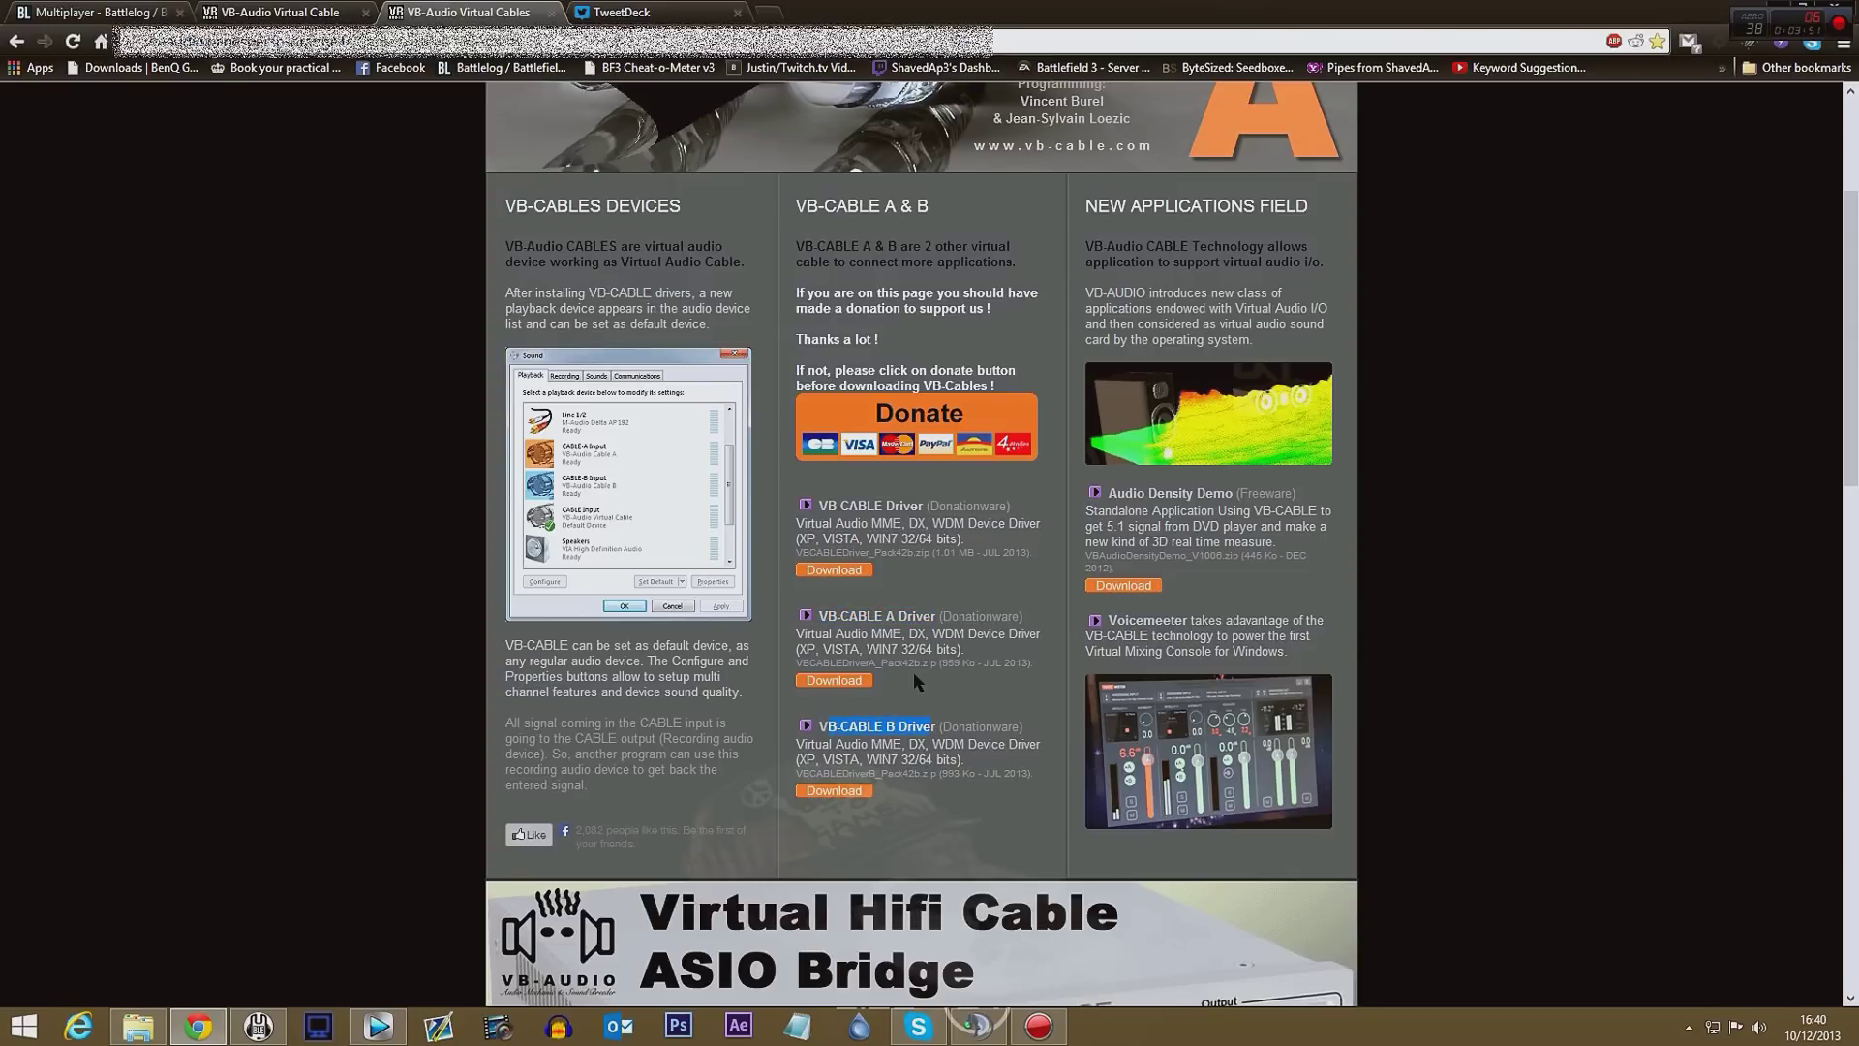
- Open the Windows playback devices and select CABLE-A Input
{"action": "right_click", "coordinate": [1759, 1034]}
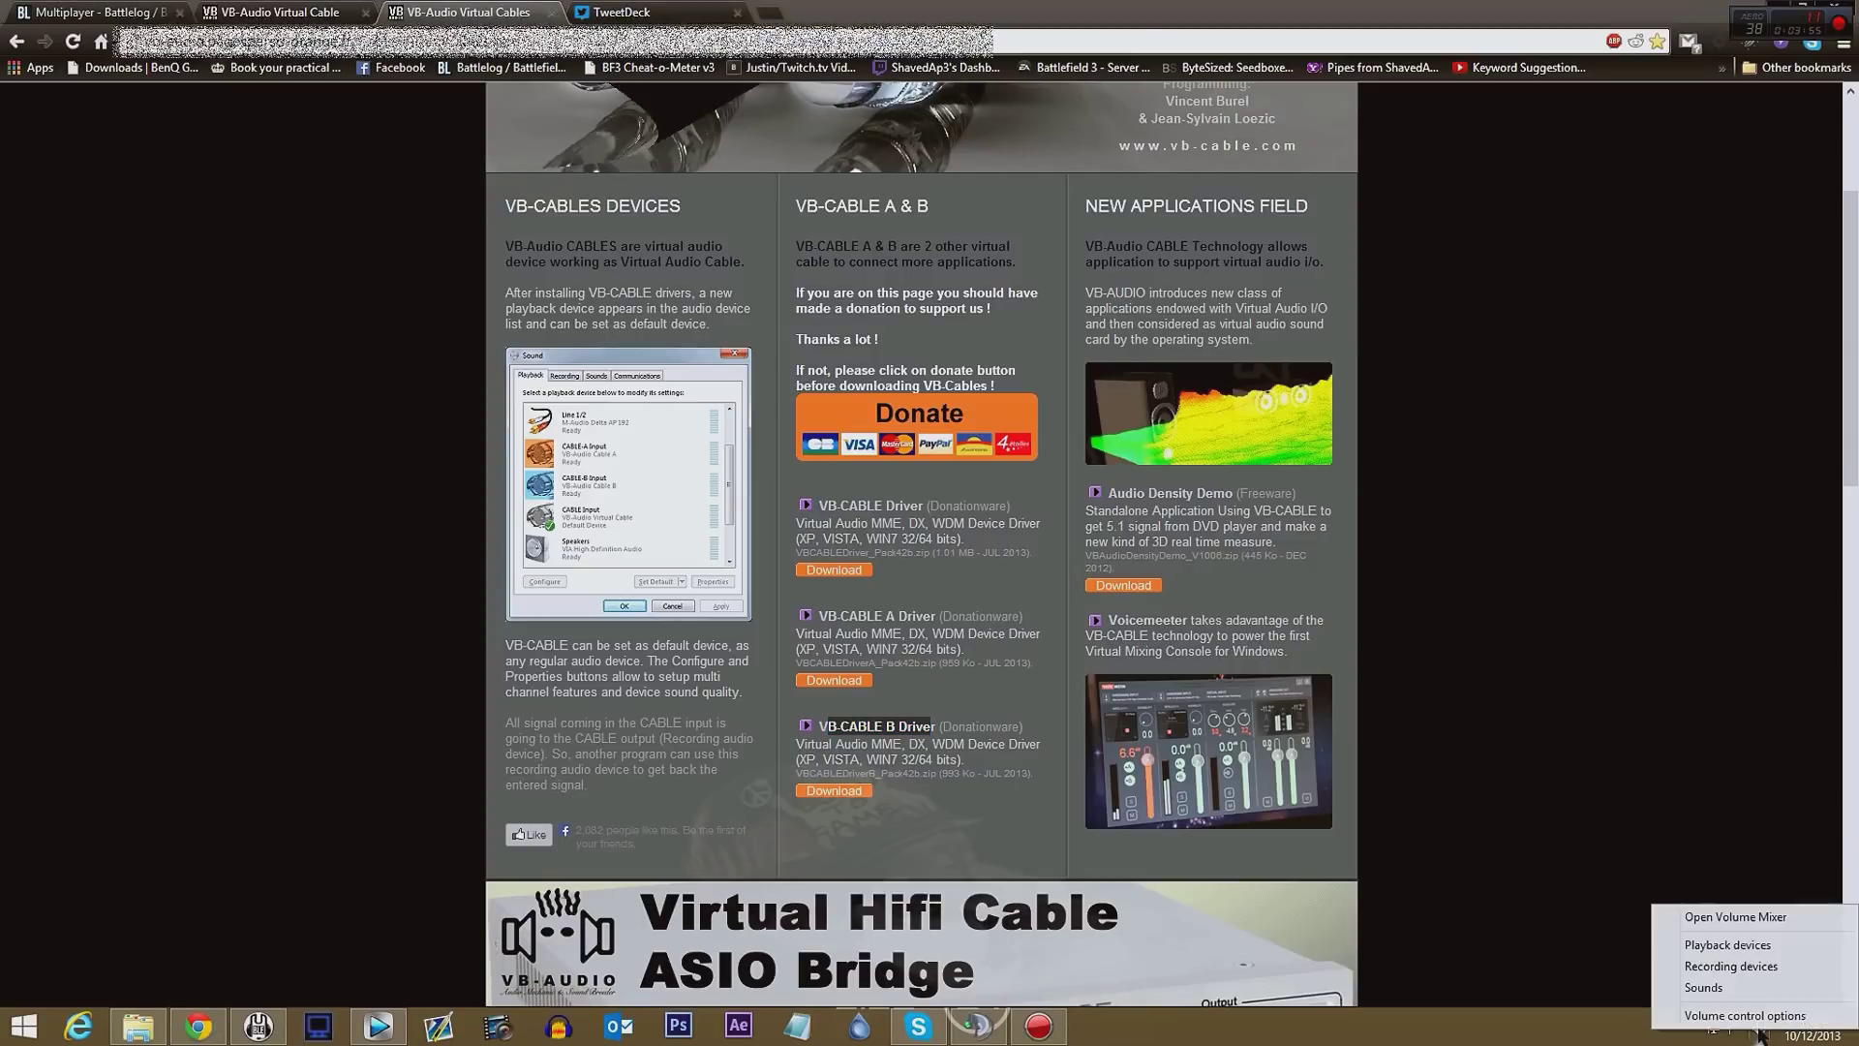
{"action": "left_click", "coordinate": [1728, 945]}
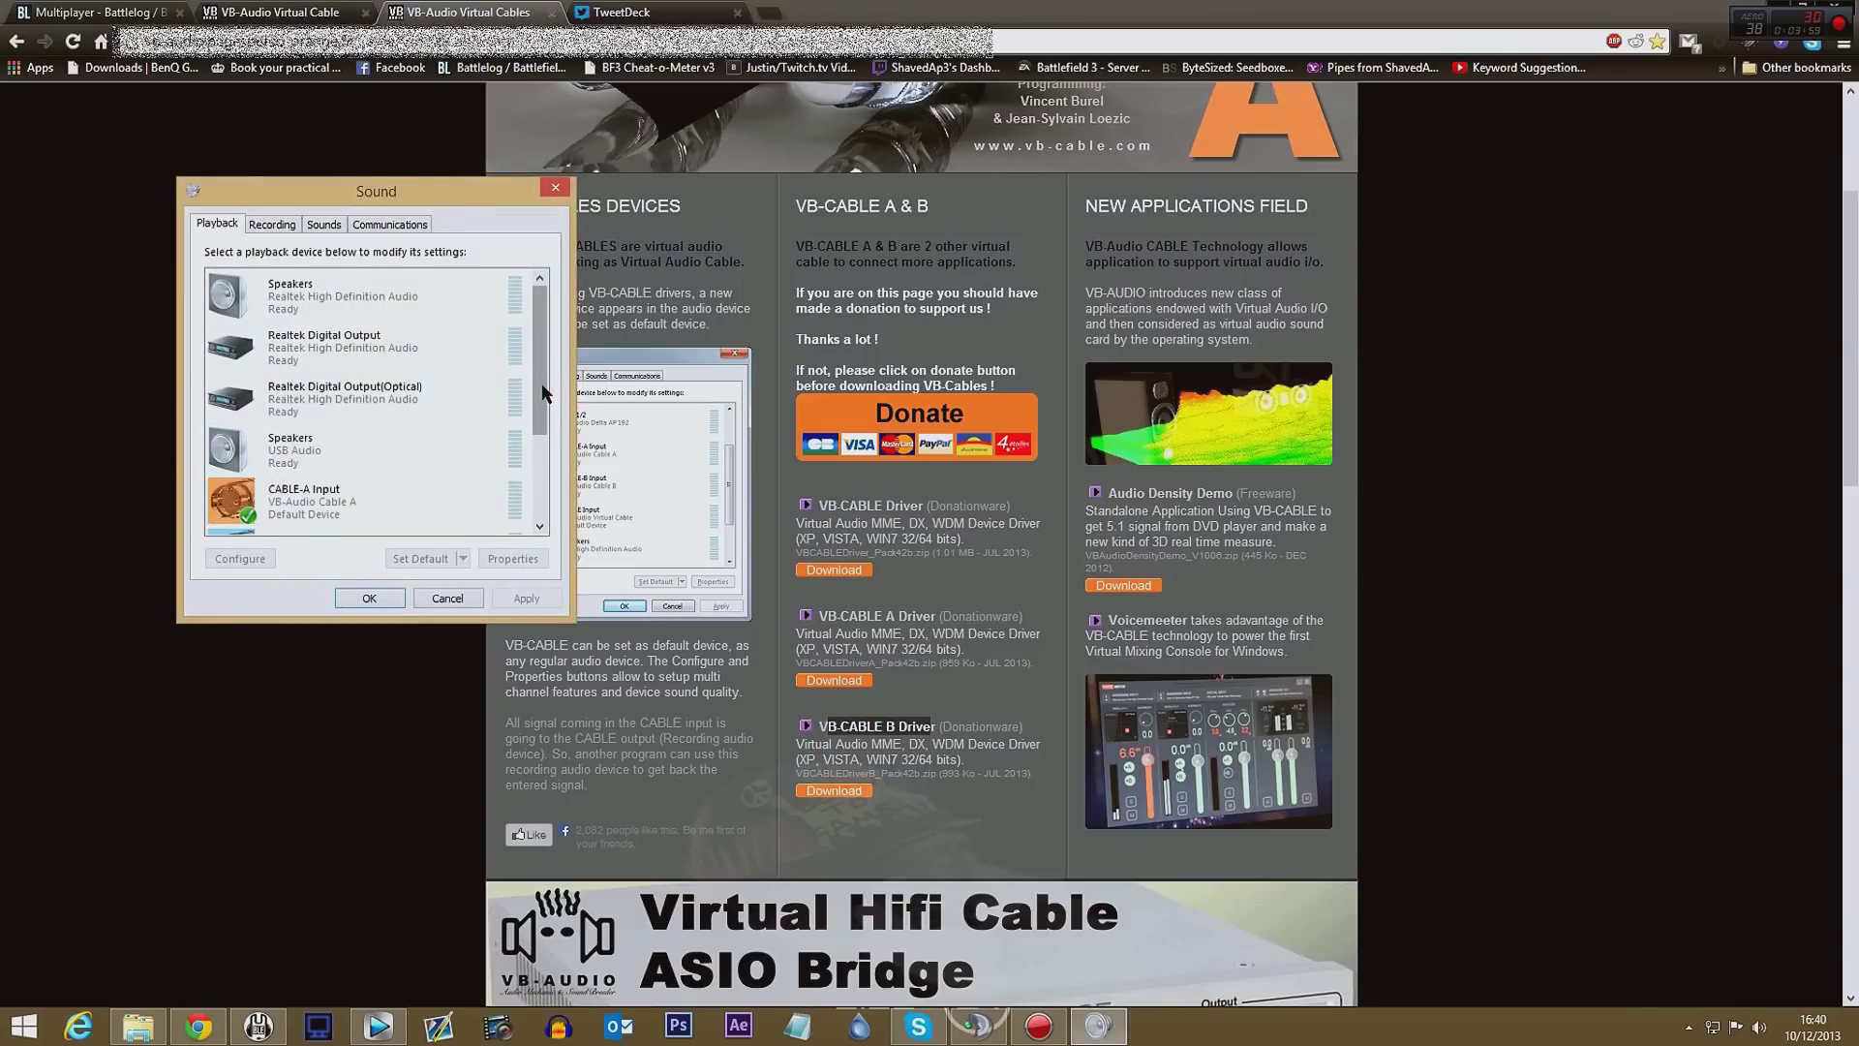
{"action": "scroll", "coordinate": [545, 392], "scroll_direction": "down", "scroll_amount": 2}
{"action": "left_click", "coordinate": [329, 372]}
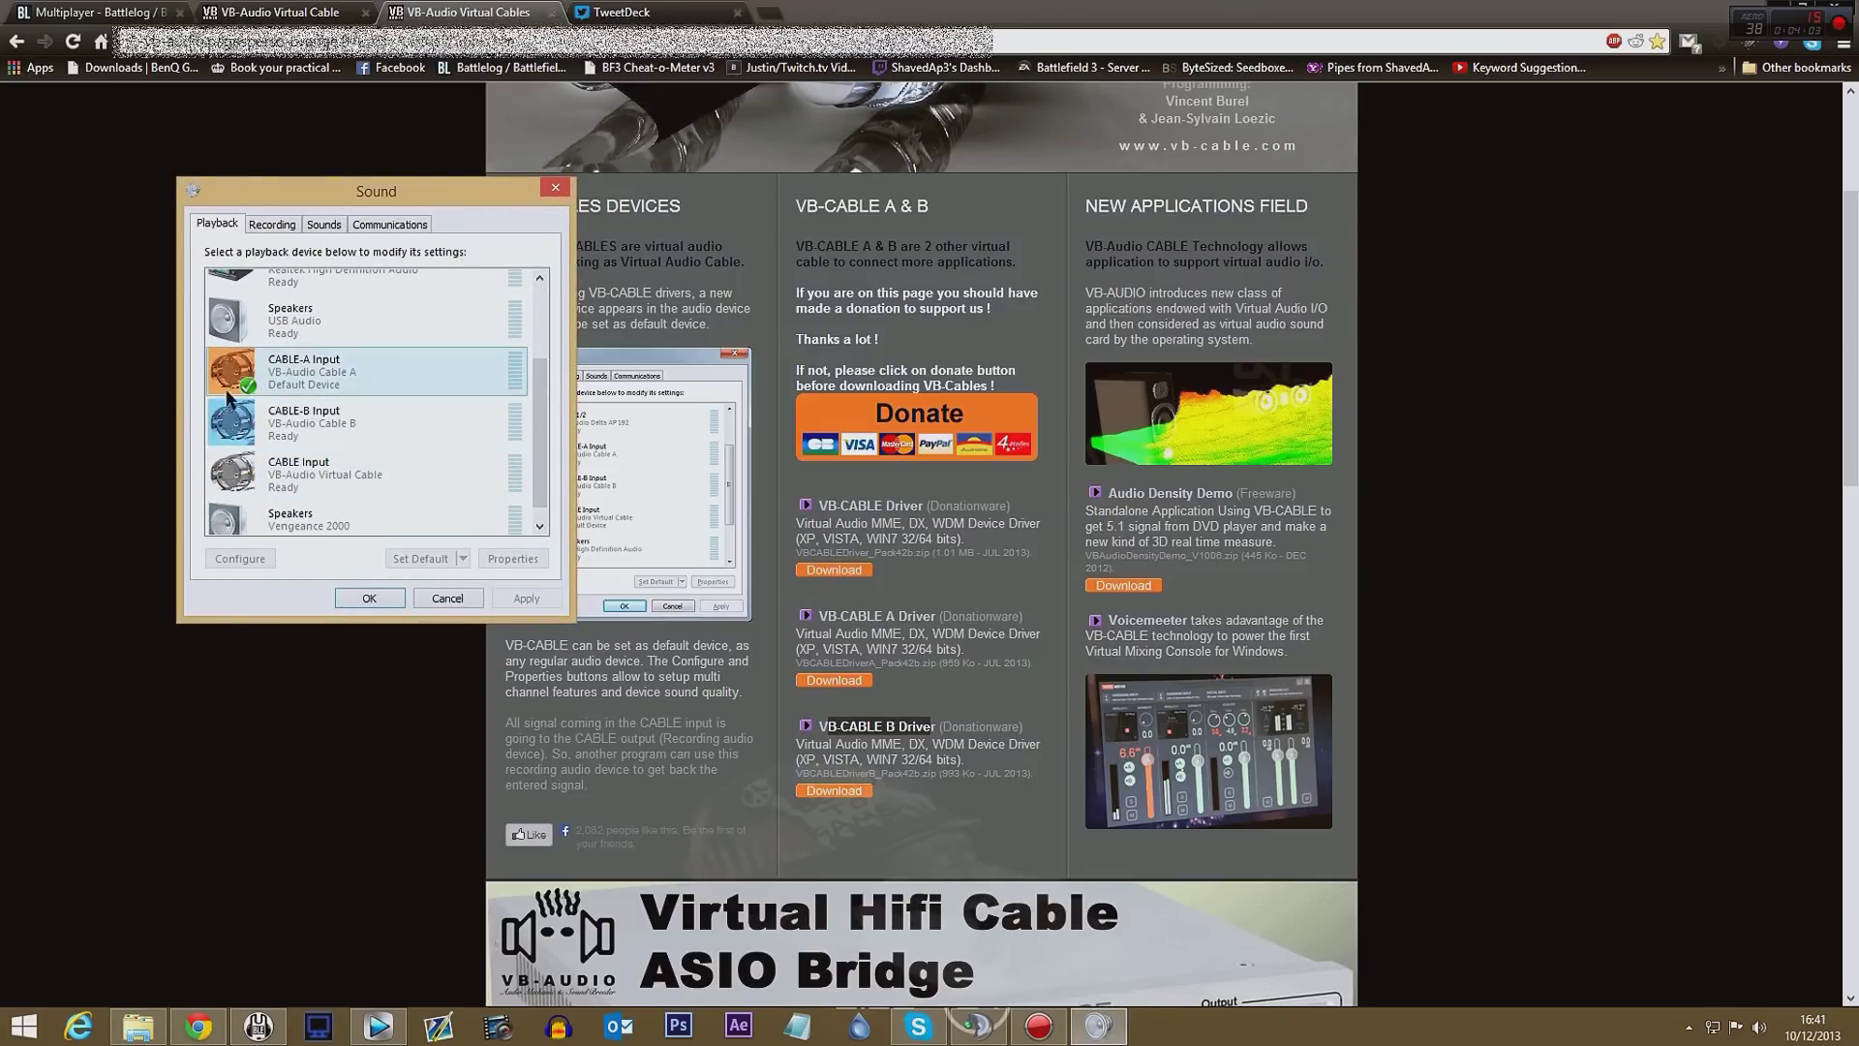
{"action": "left_click", "coordinate": [480, 434]}
{"action": "left_click_drag", "start_coordinate": [544, 459], "coordinate": [516, 491]}
{"action": "left_click", "coordinate": [259, 361]}
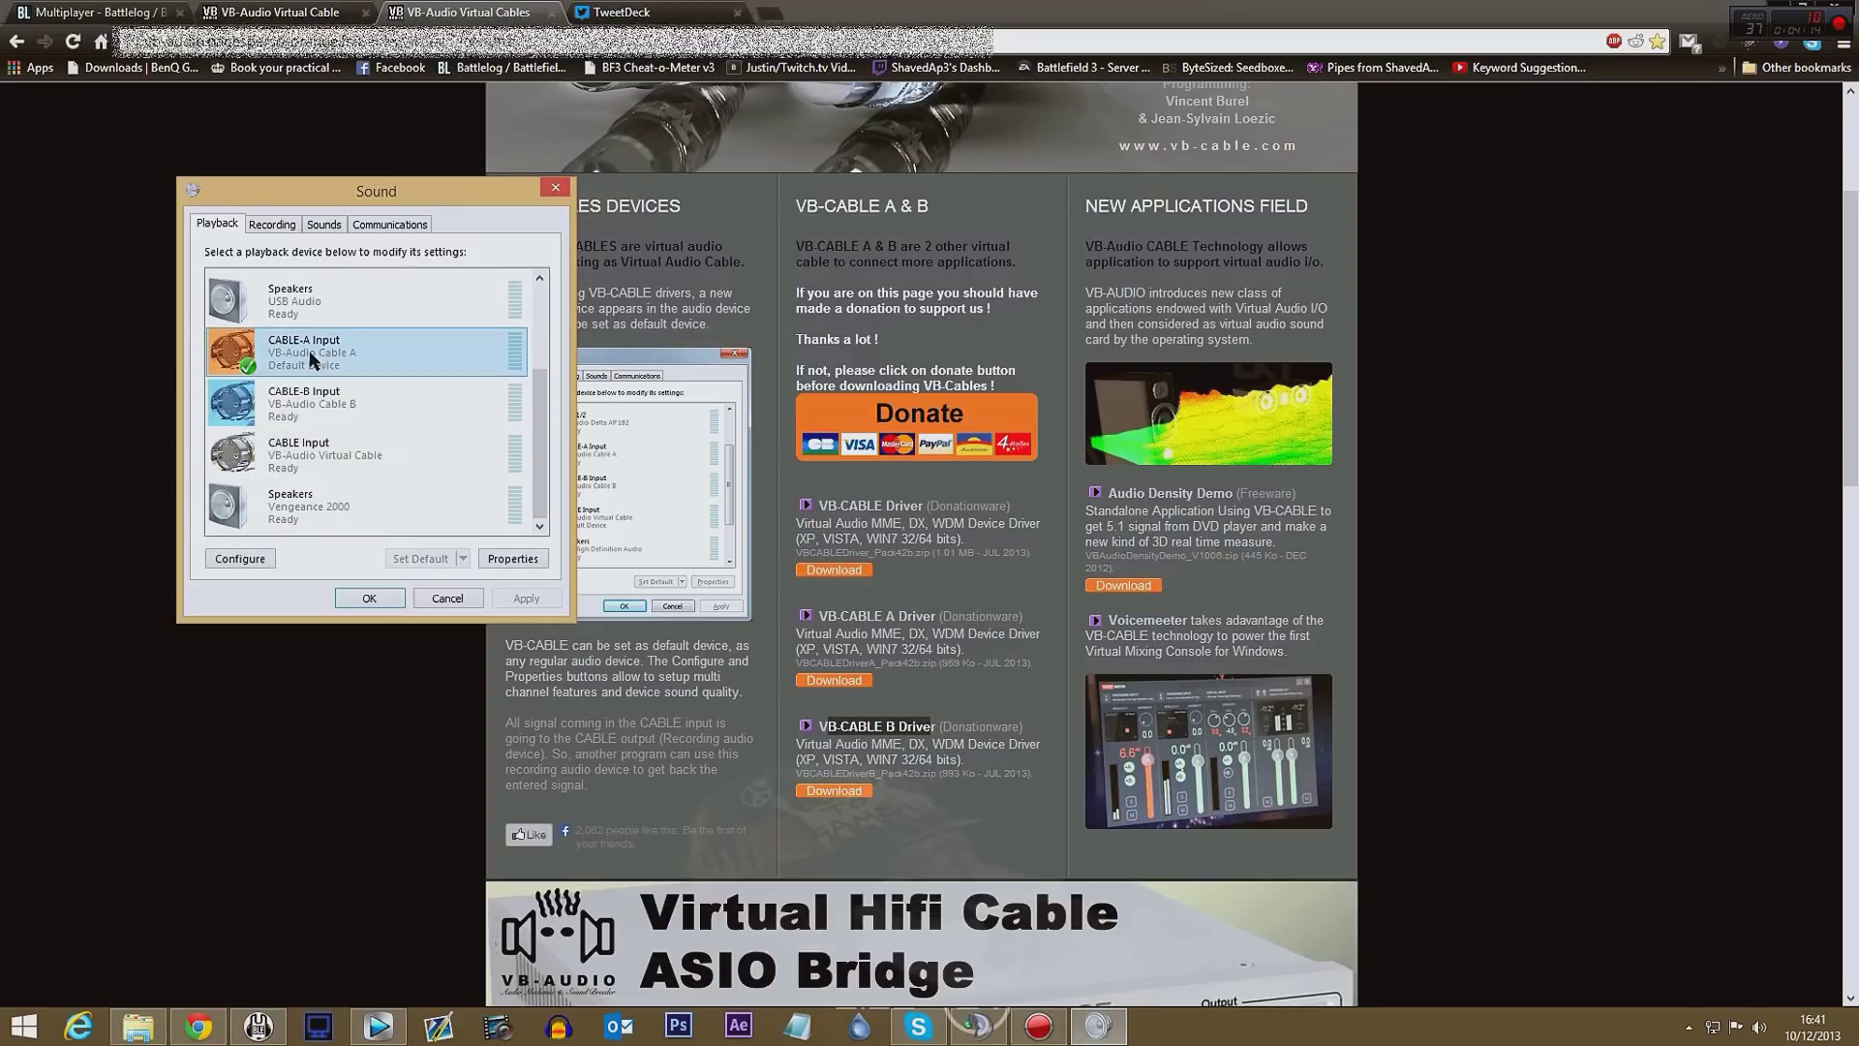
- Open CABLE-A Output's properties under Recording and show its Listen tab
{"action": "left_click", "coordinate": [271, 226]}
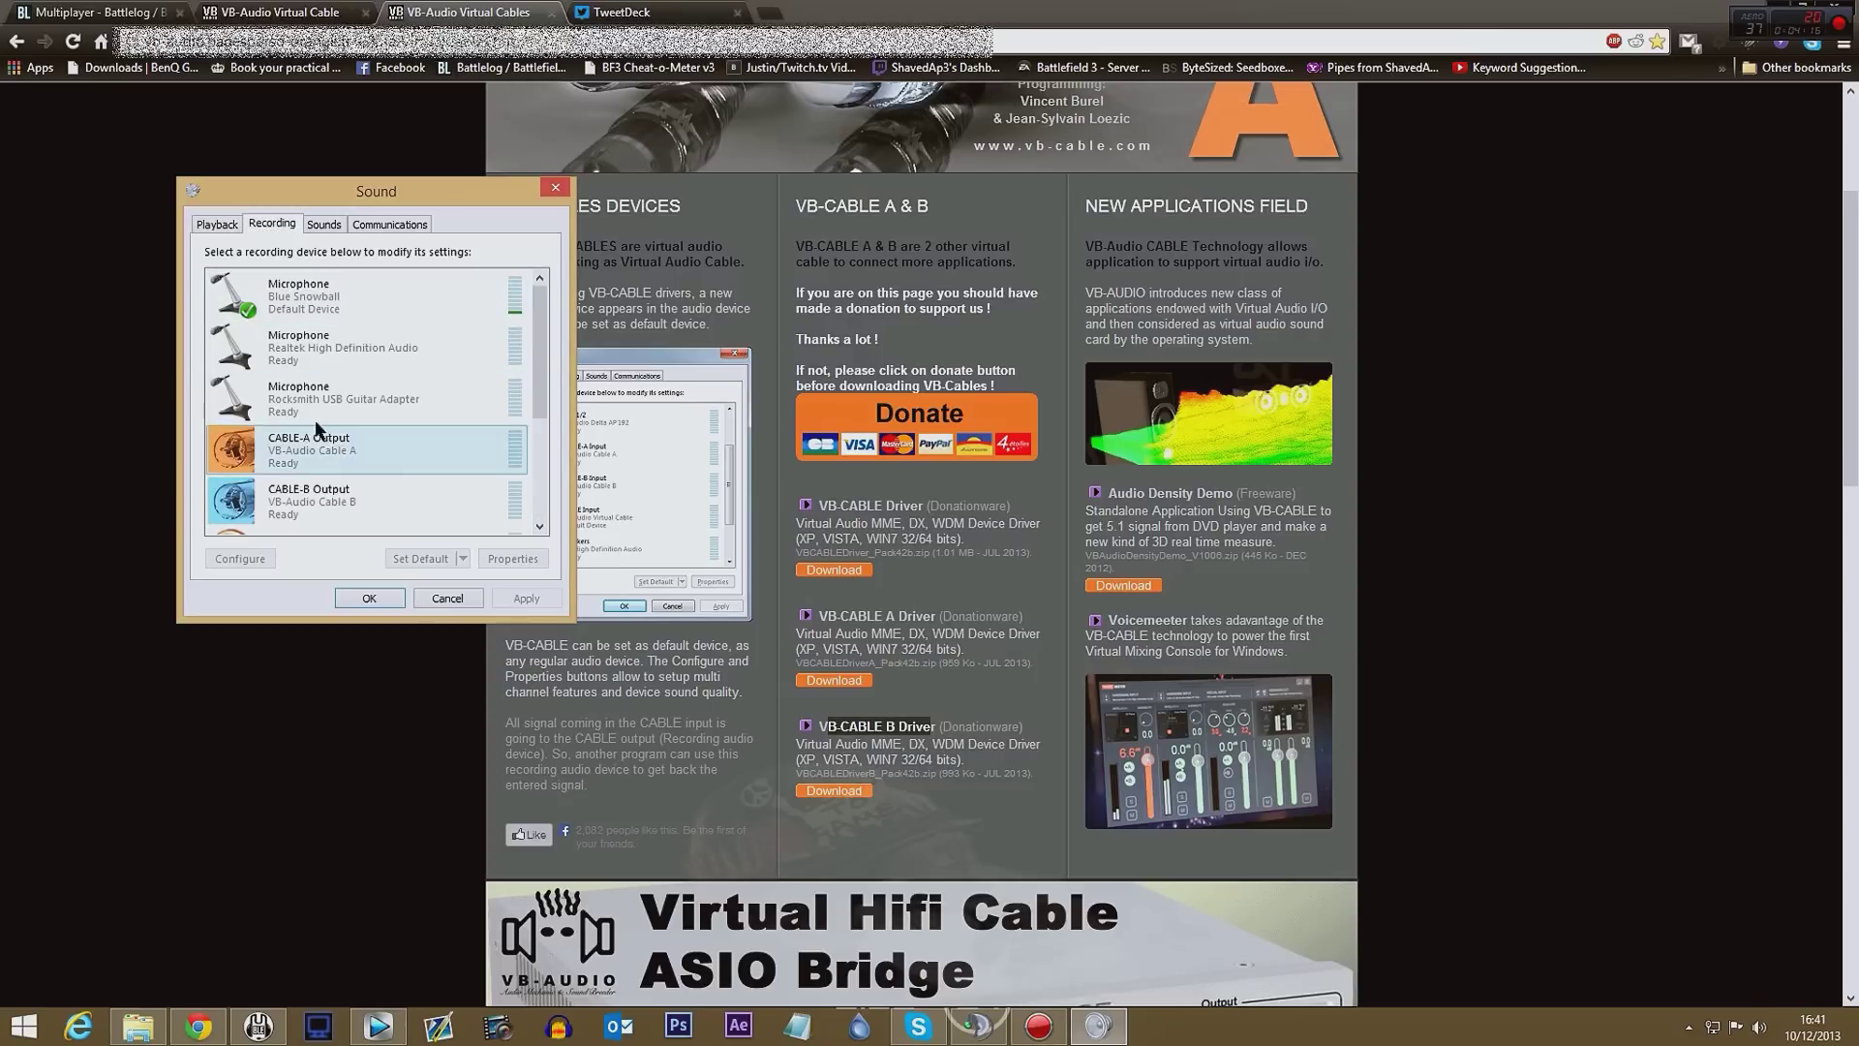
{"action": "left_click", "coordinate": [269, 451]}
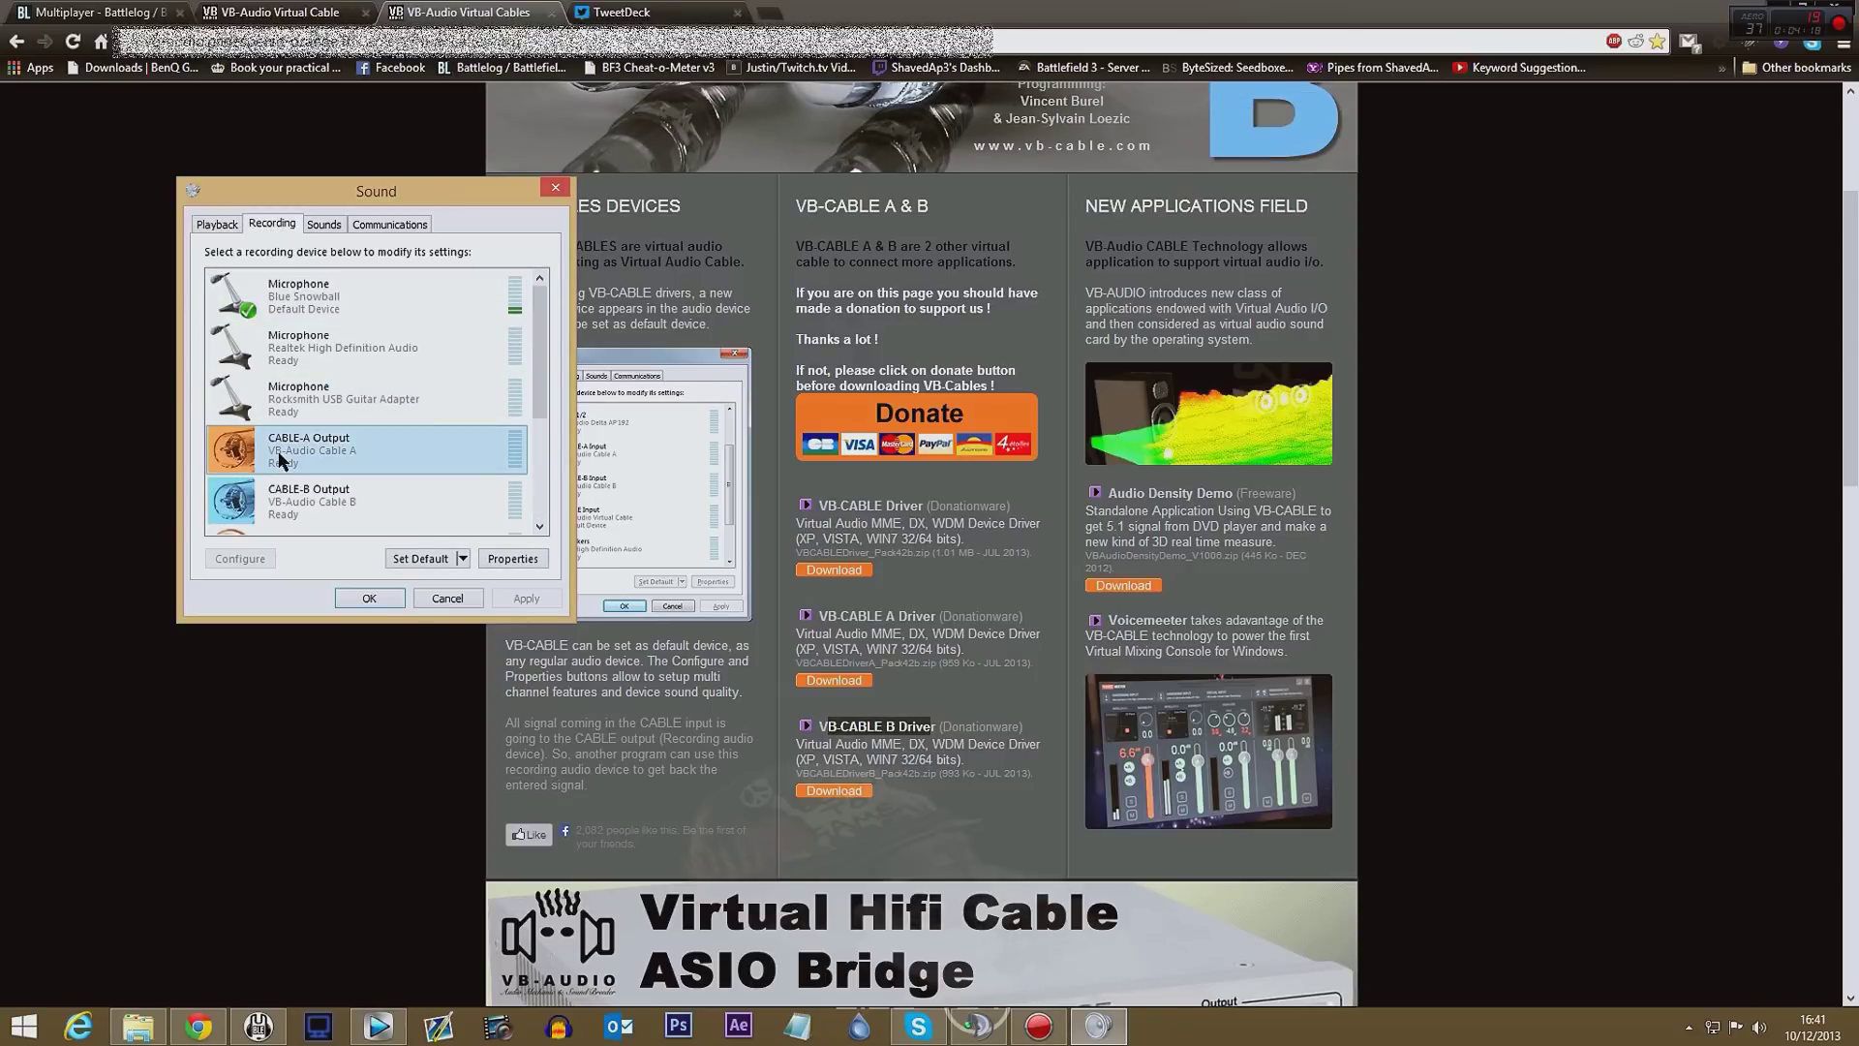
{"action": "double_click", "coordinate": [279, 459]}
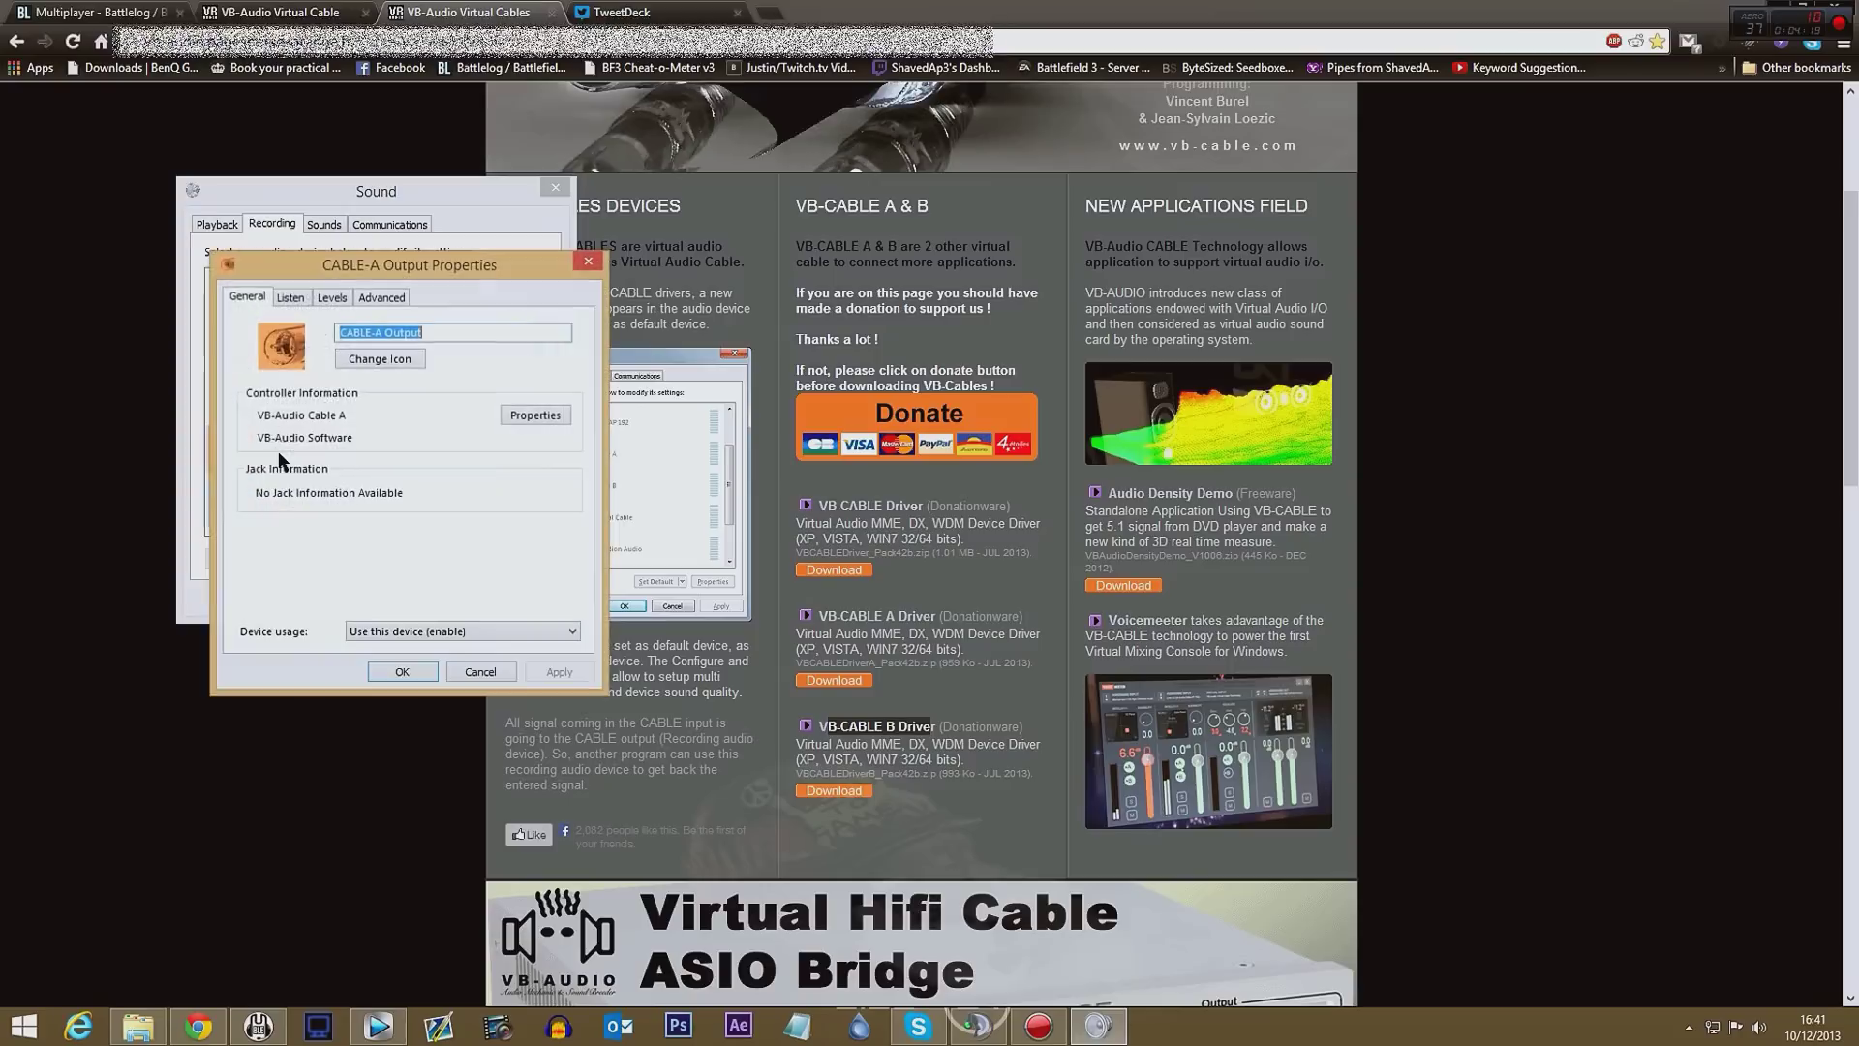
{"action": "left_click", "coordinate": [292, 300]}
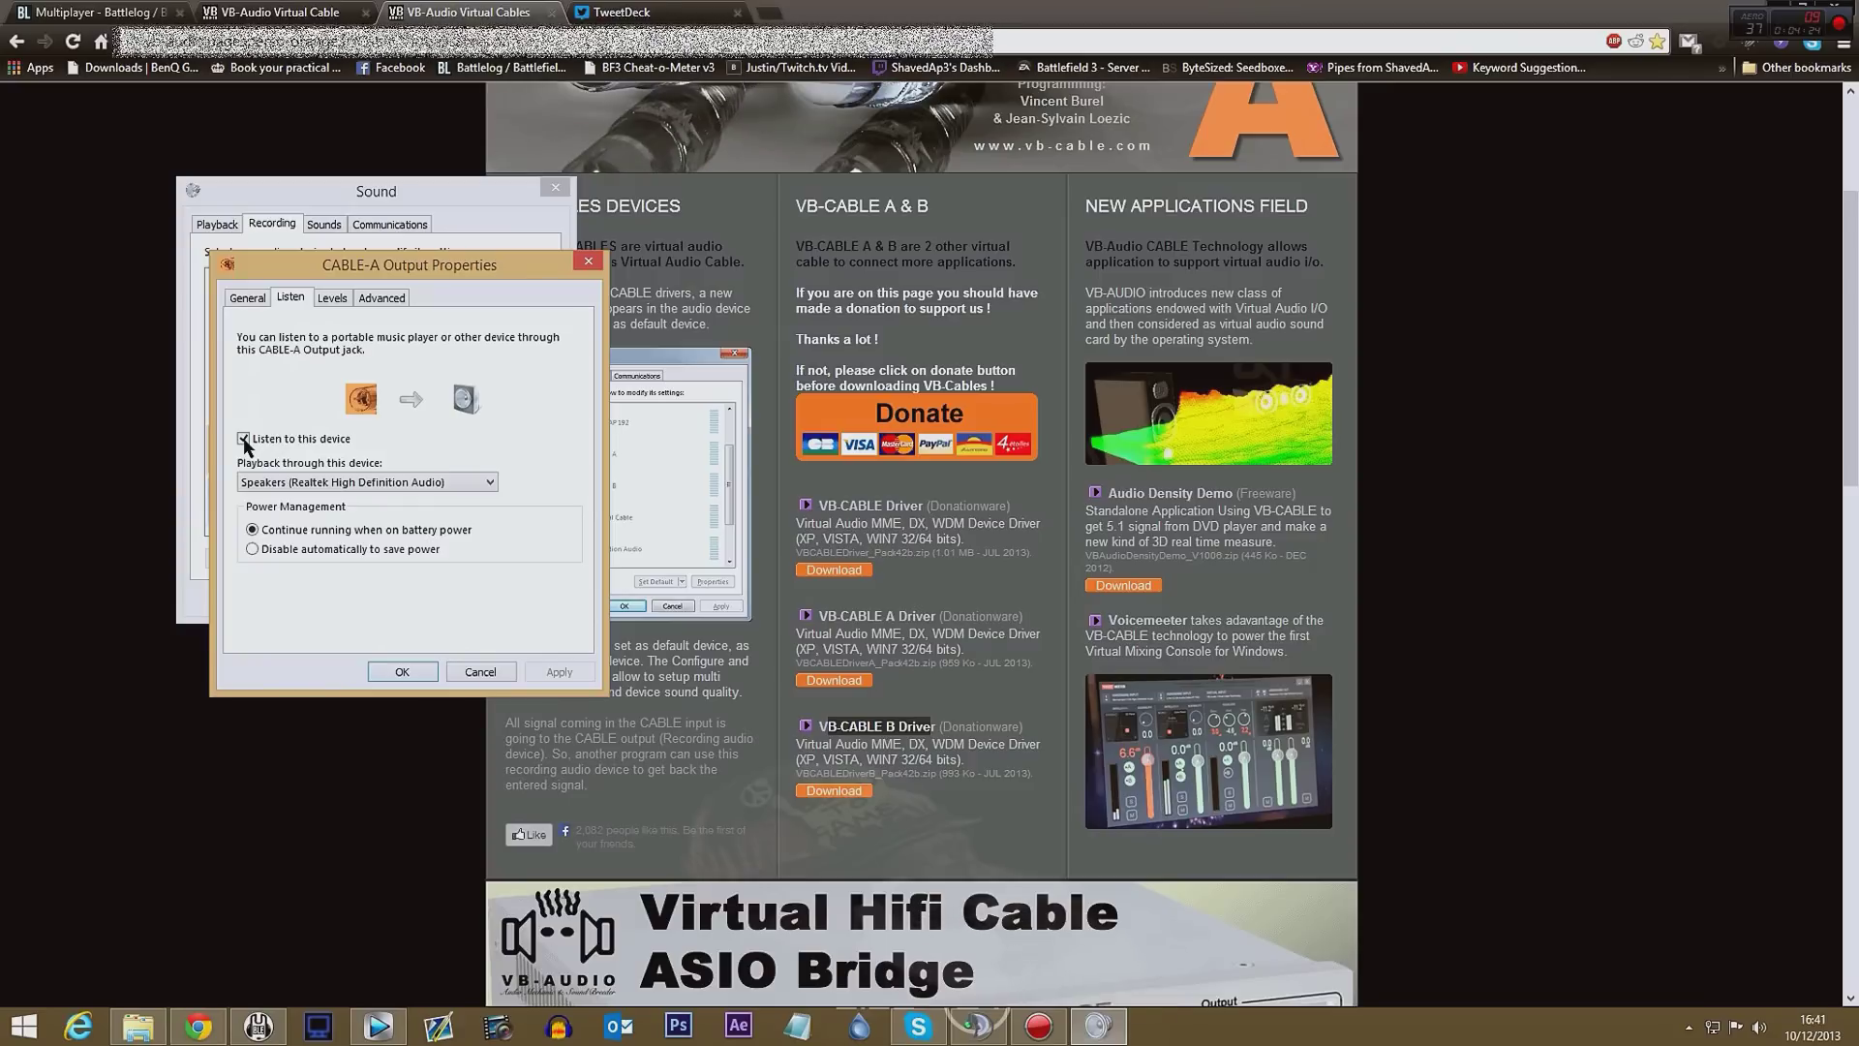
- Check CABLE-A Output's listen device, then cancel its properties unchanged
{"action": "left_click", "coordinate": [272, 481]}
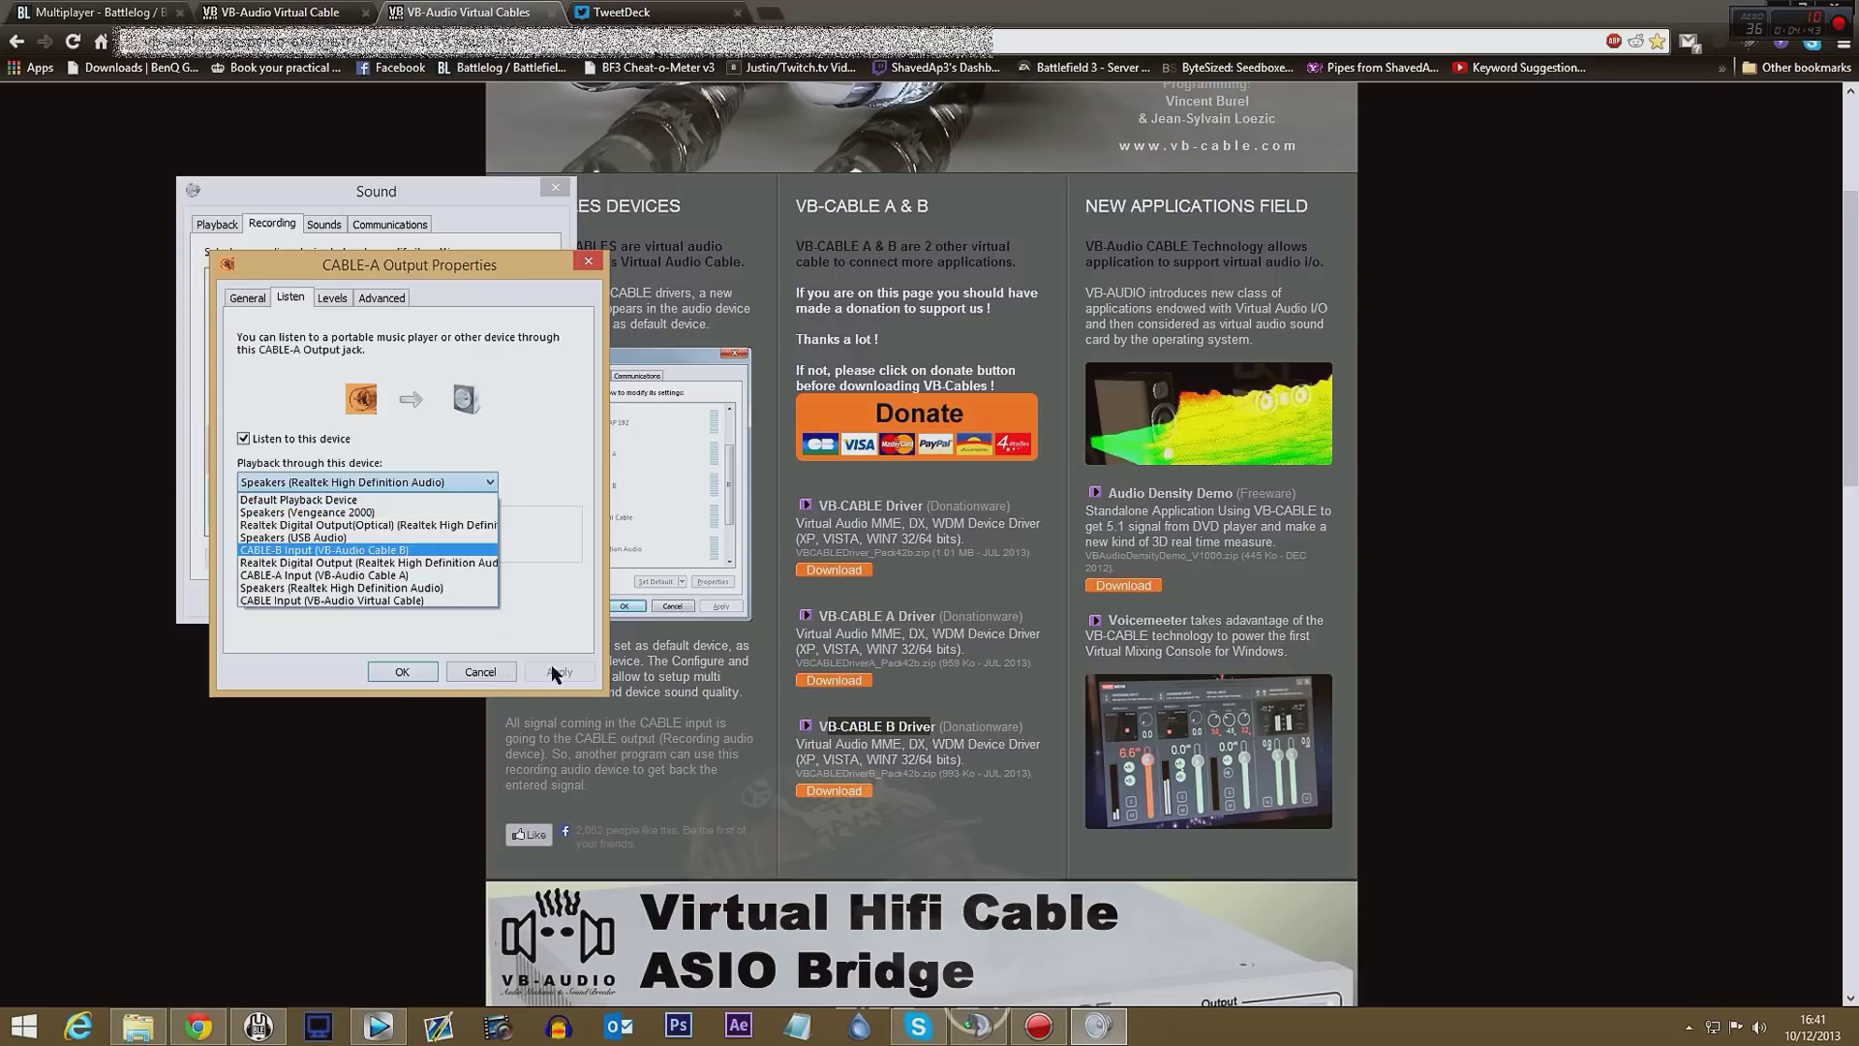
{"action": "left_click", "coordinate": [480, 675]}
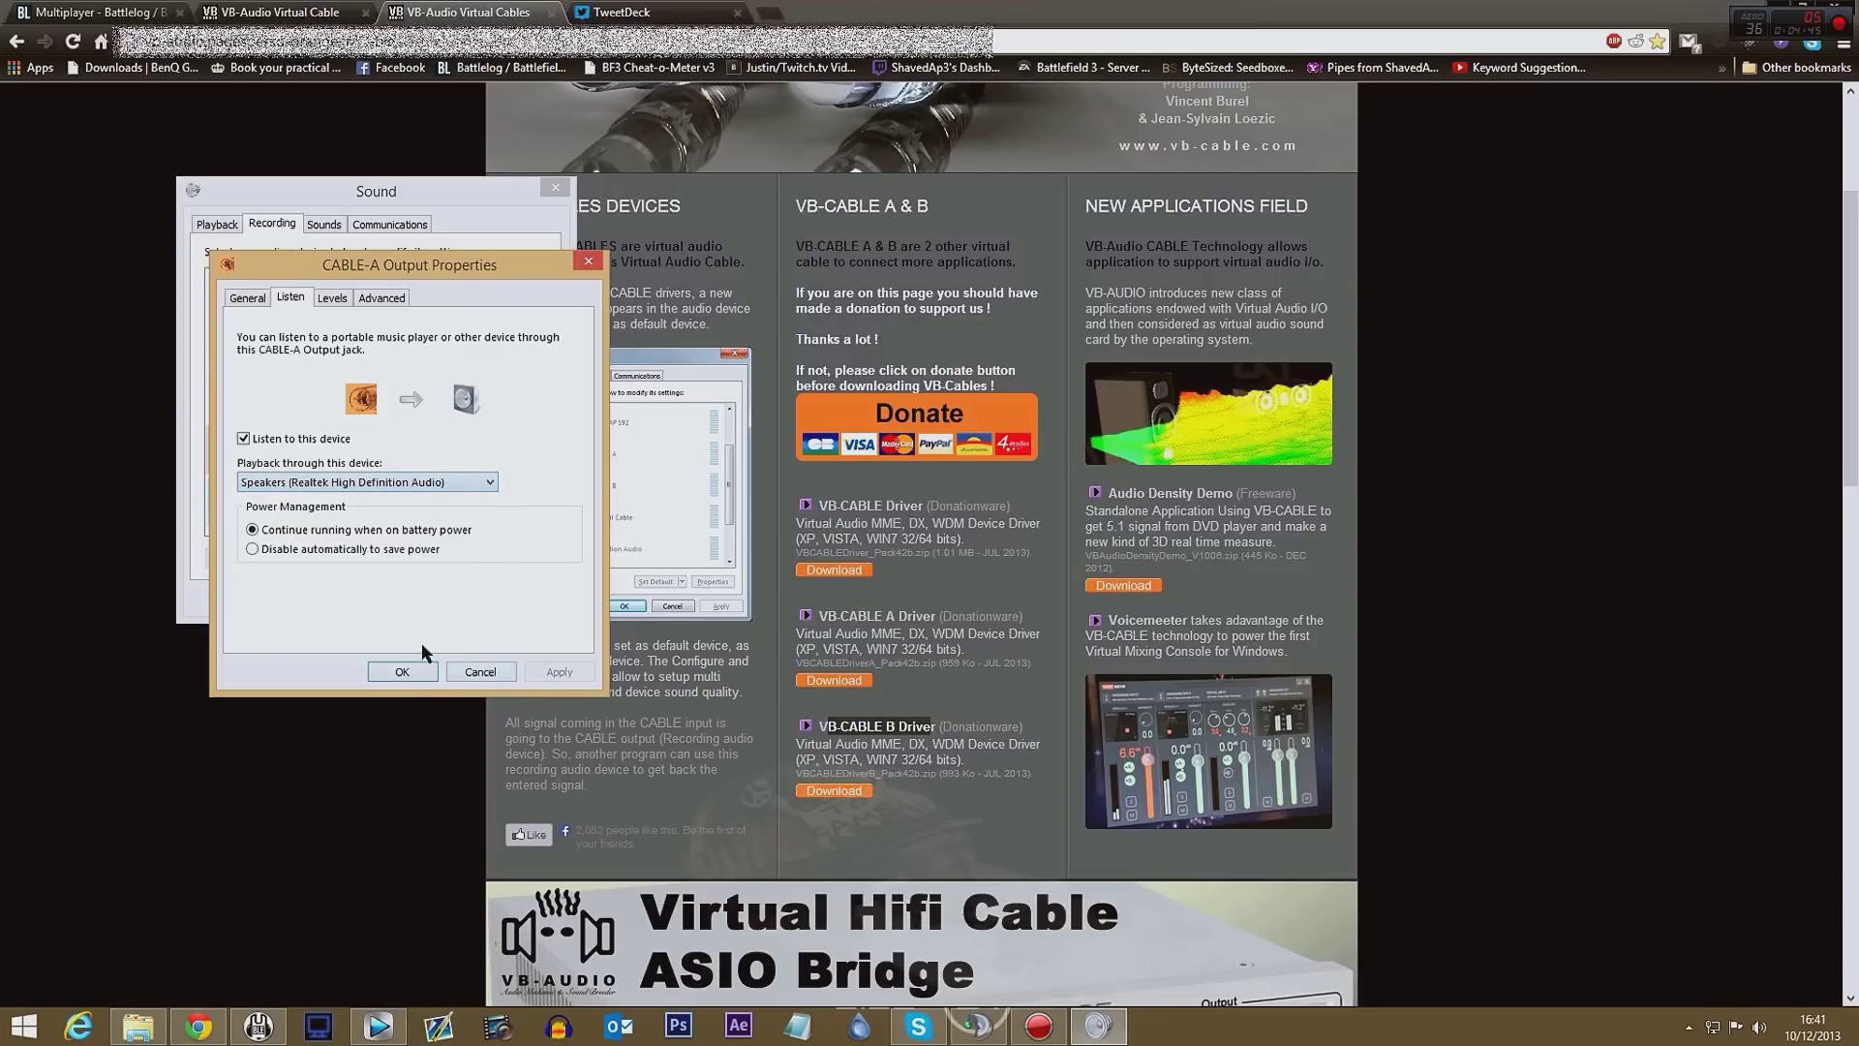
{"action": "left_click", "coordinate": [478, 673]}
- Set CABLE-B Output to listen through Speakers (Realtek), then confirm and close Sound
{"action": "double_click", "coordinate": [305, 499]}
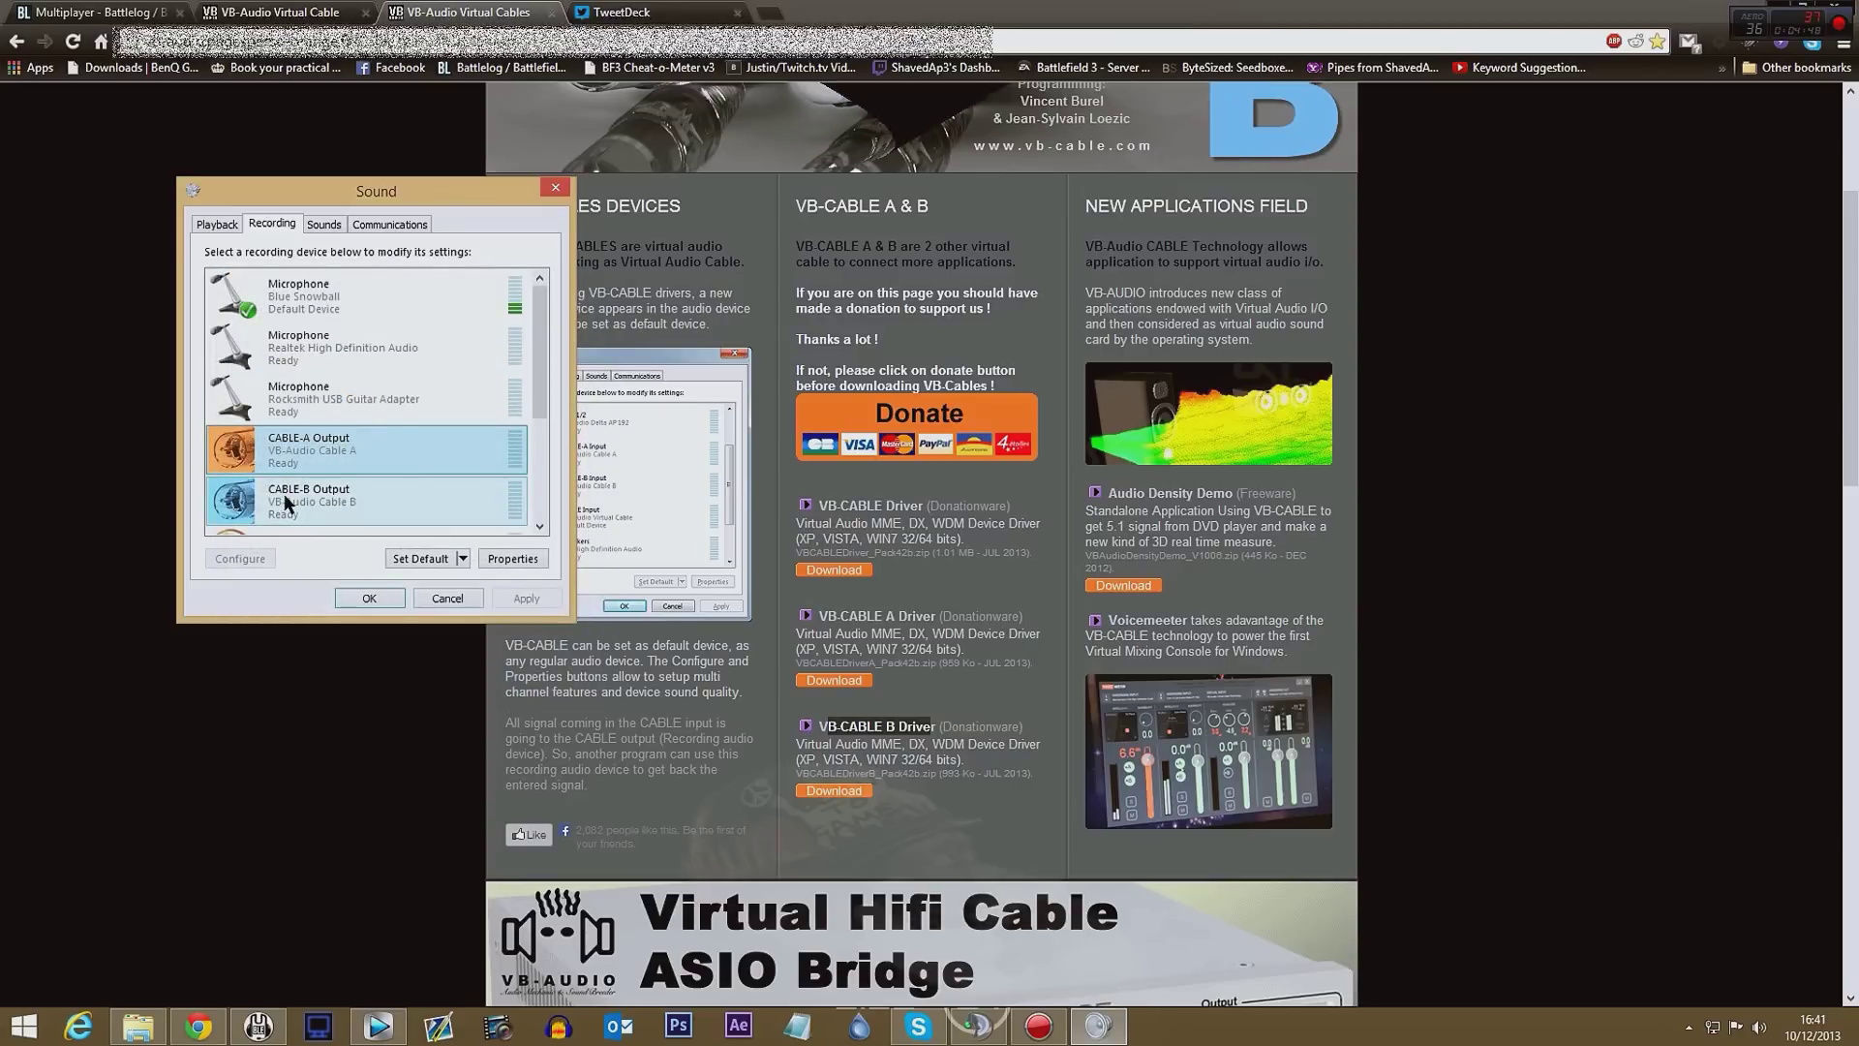
{"action": "left_click", "coordinate": [291, 298]}
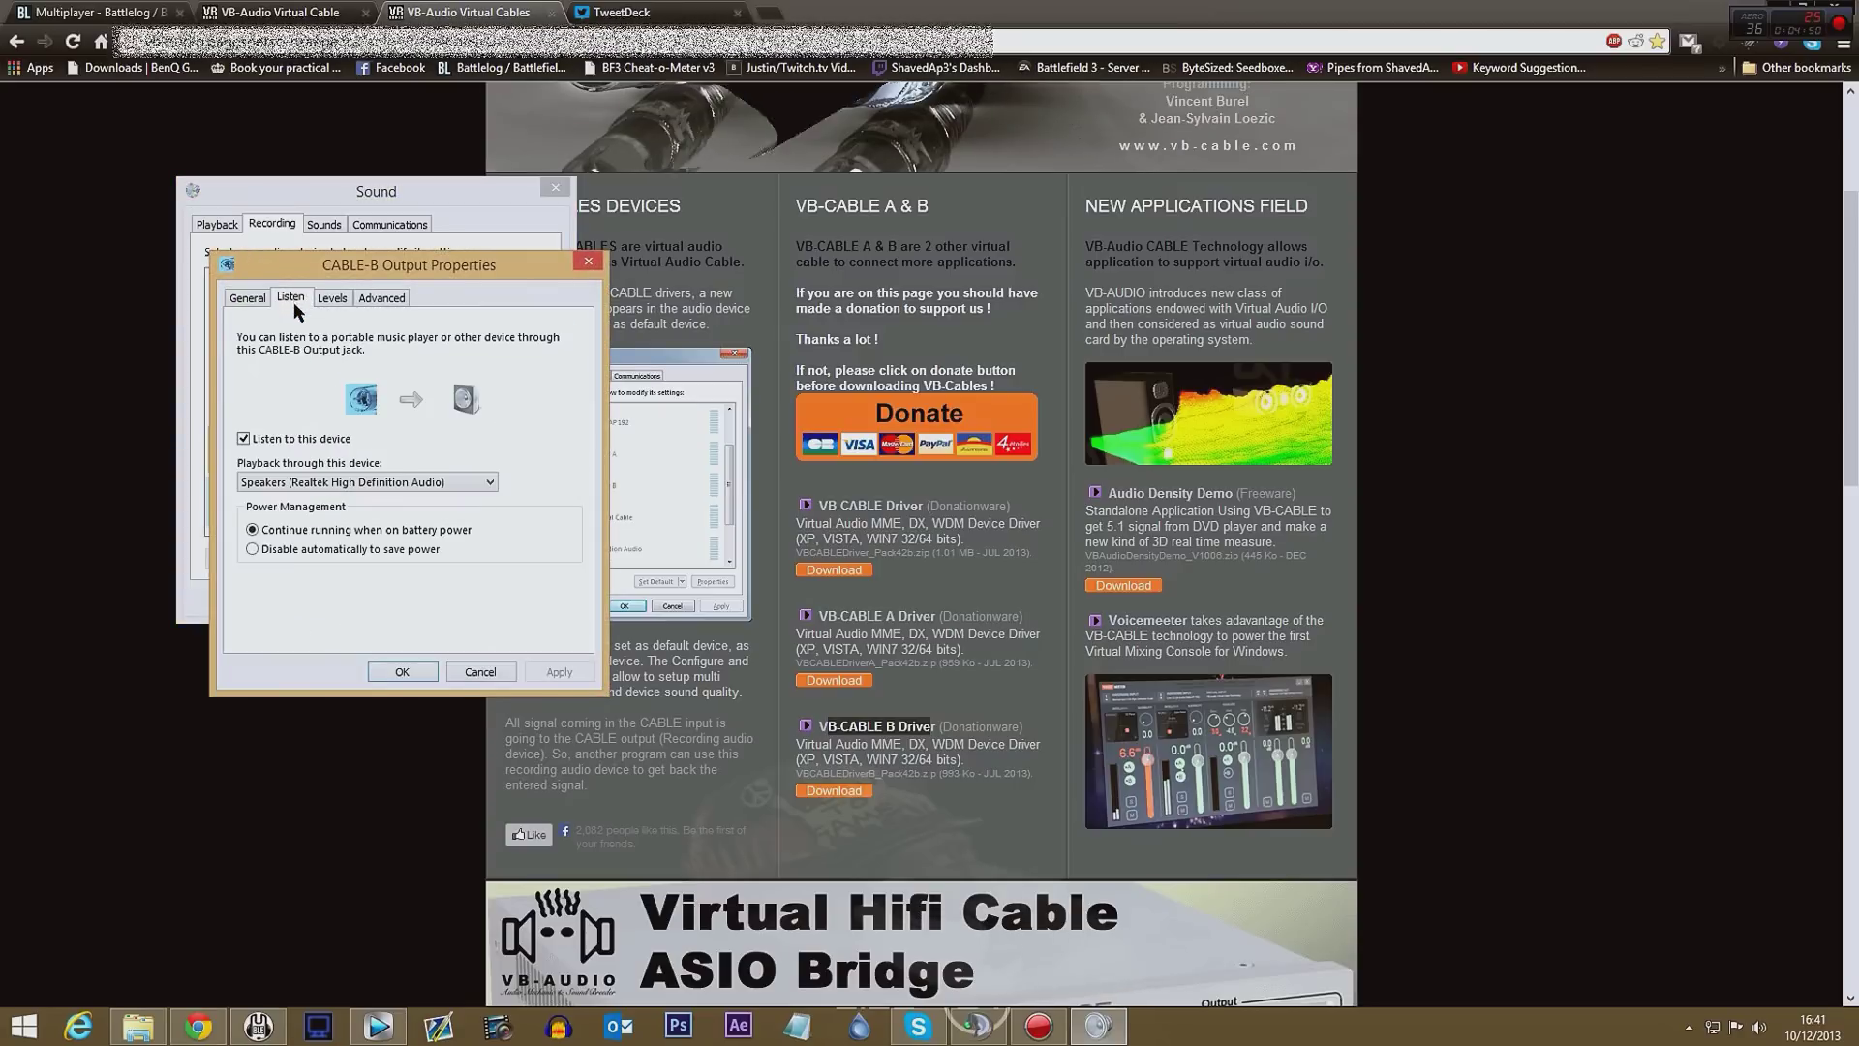
{"action": "left_click", "coordinate": [246, 439]}
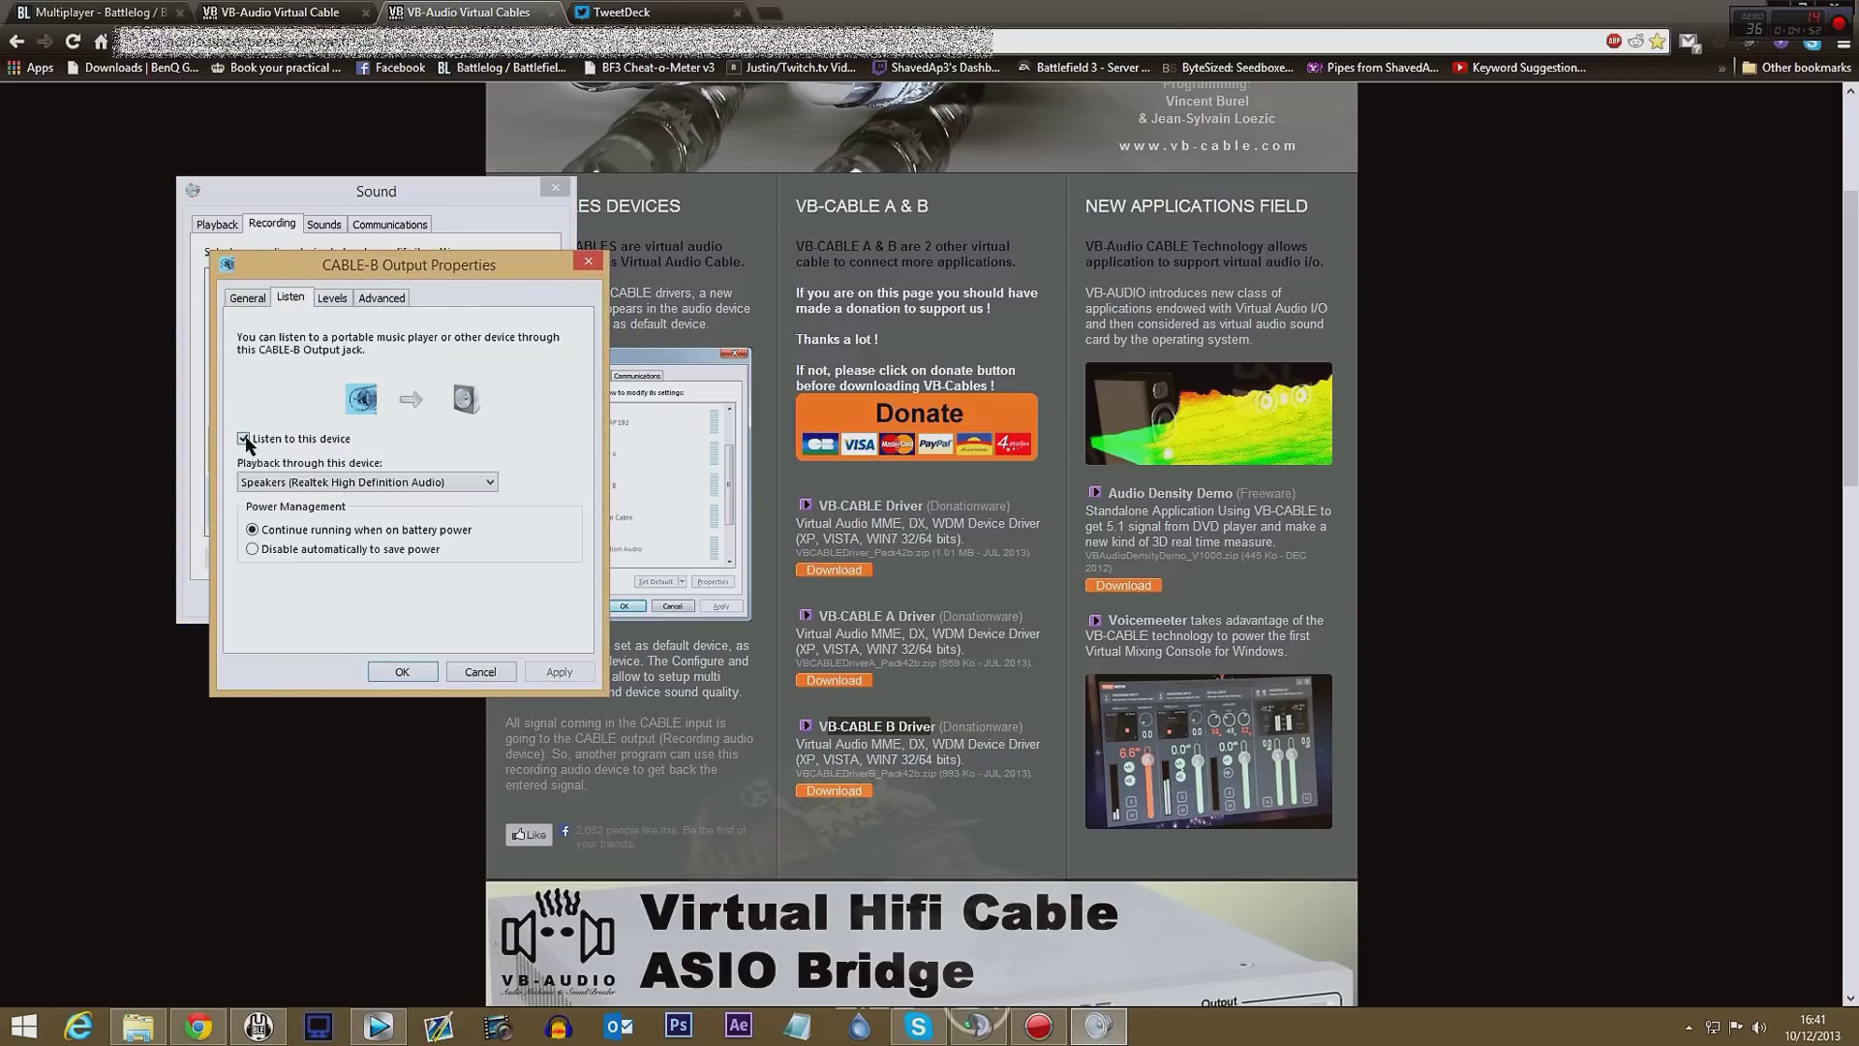
{"action": "left_click", "coordinate": [334, 484]}
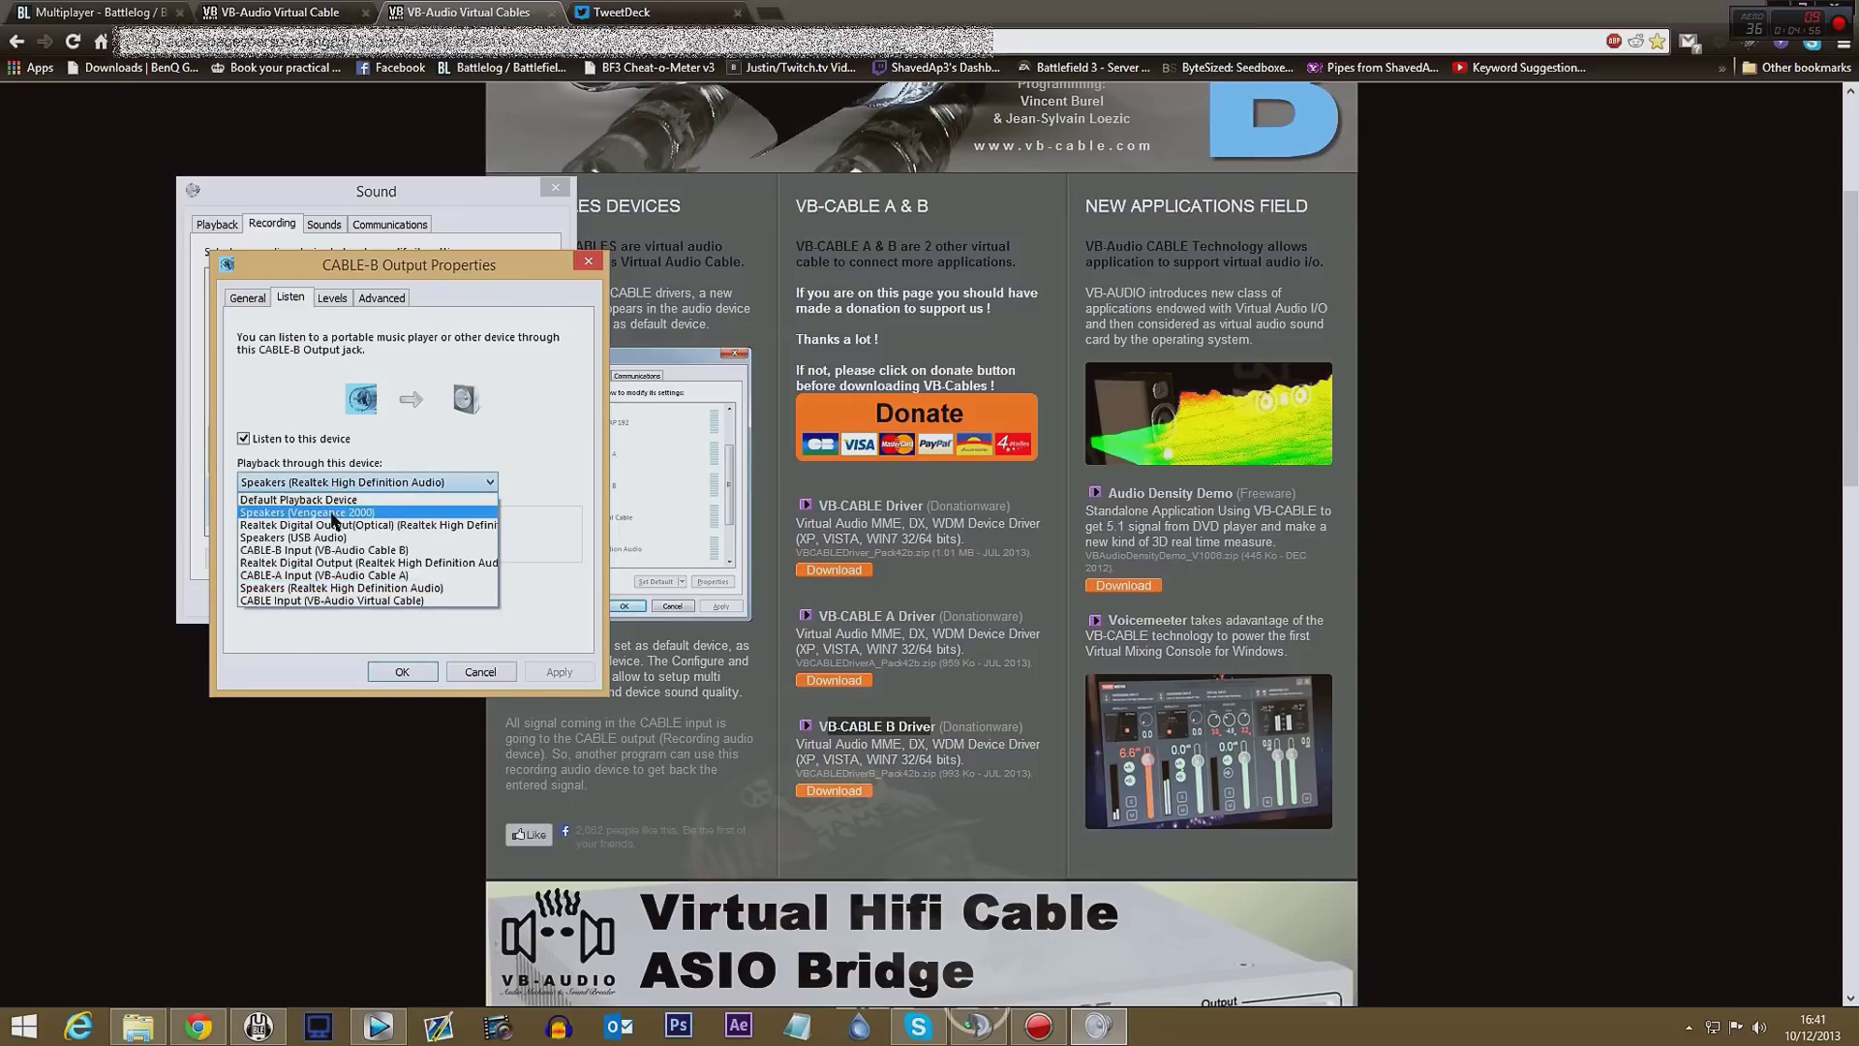
{"action": "left_click", "coordinate": [341, 587]}
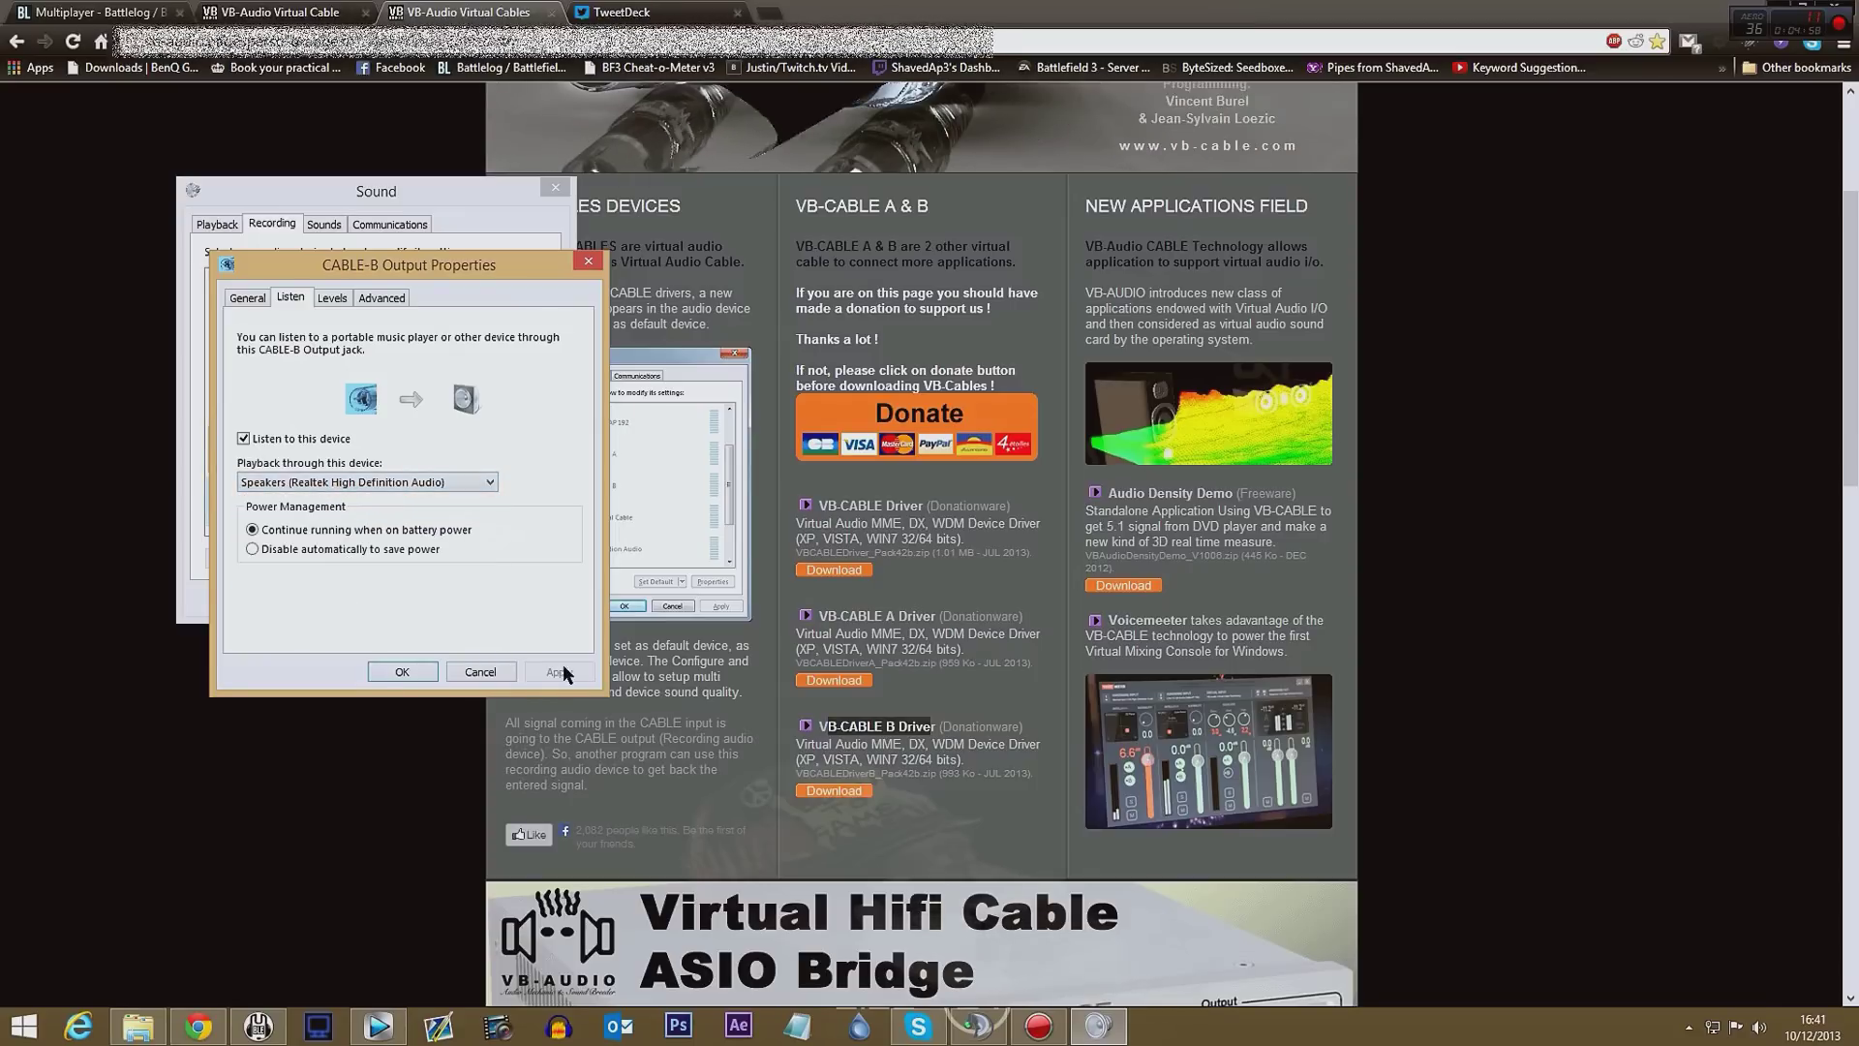
{"action": "left_click", "coordinate": [403, 671]}
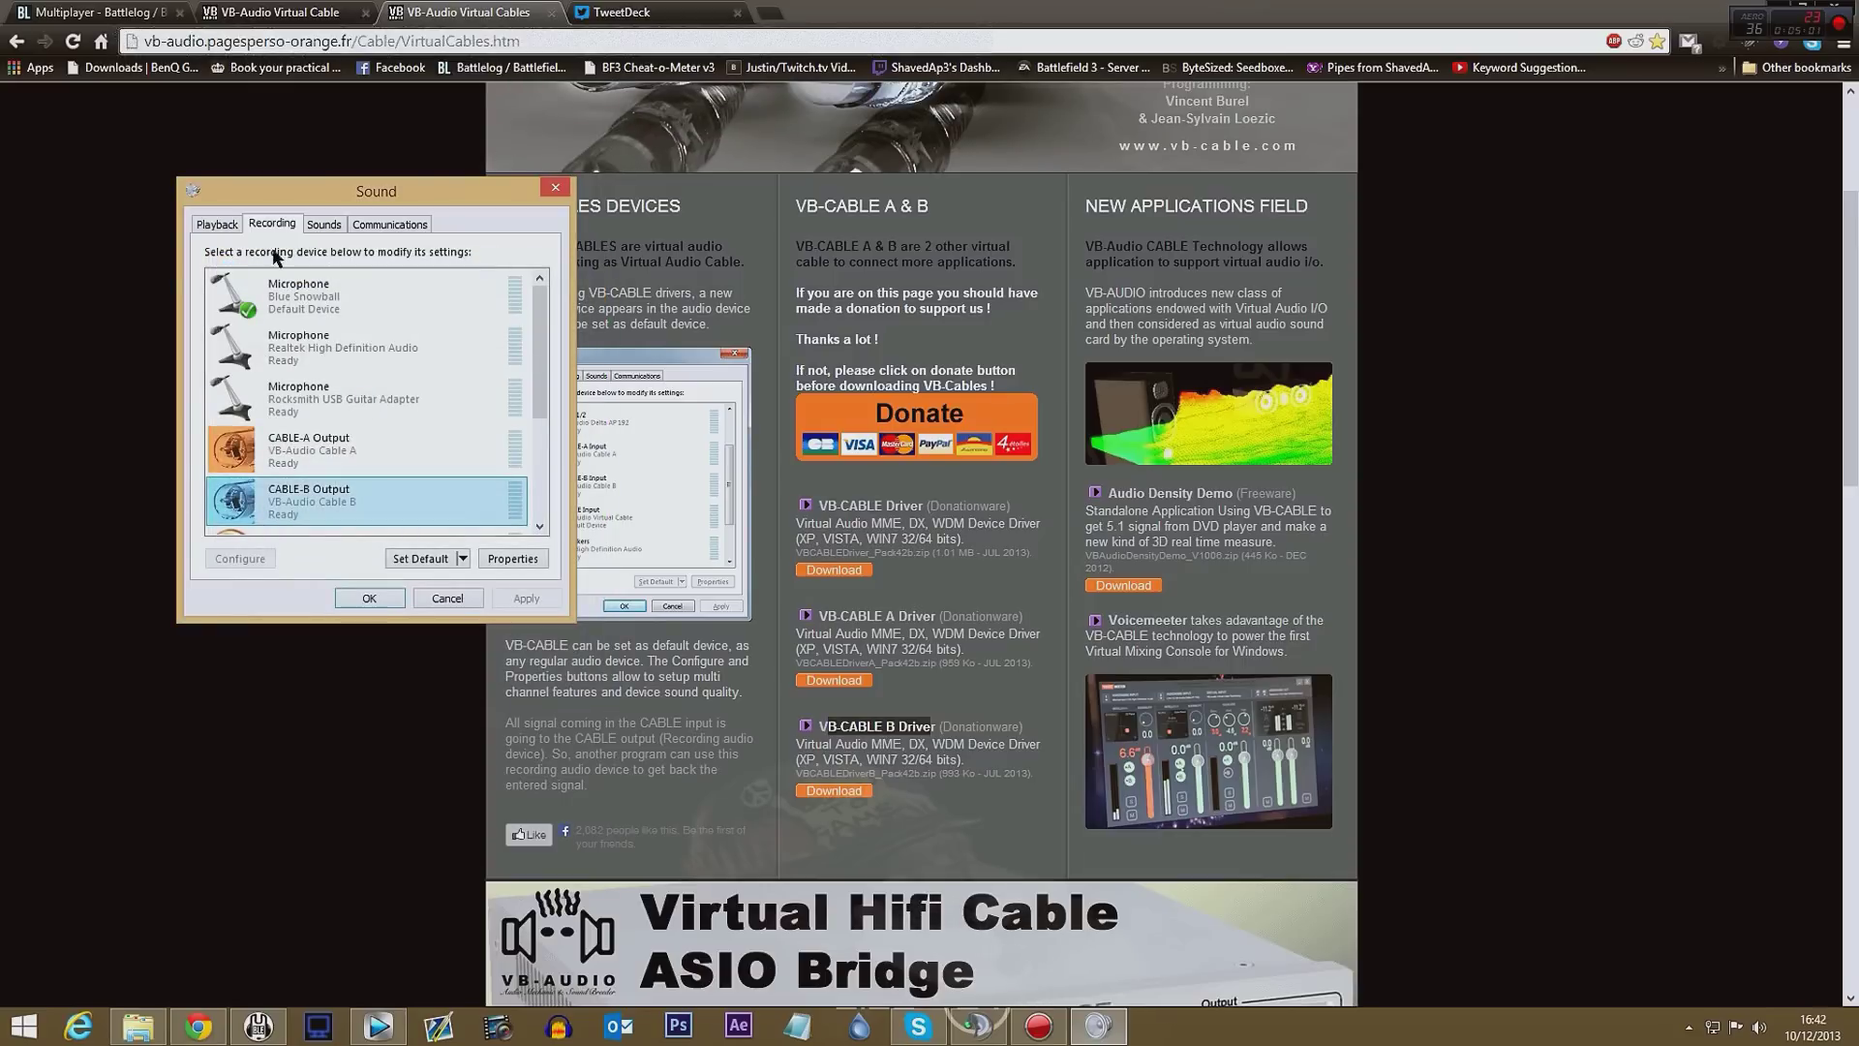
{"action": "left_click", "coordinate": [373, 596]}
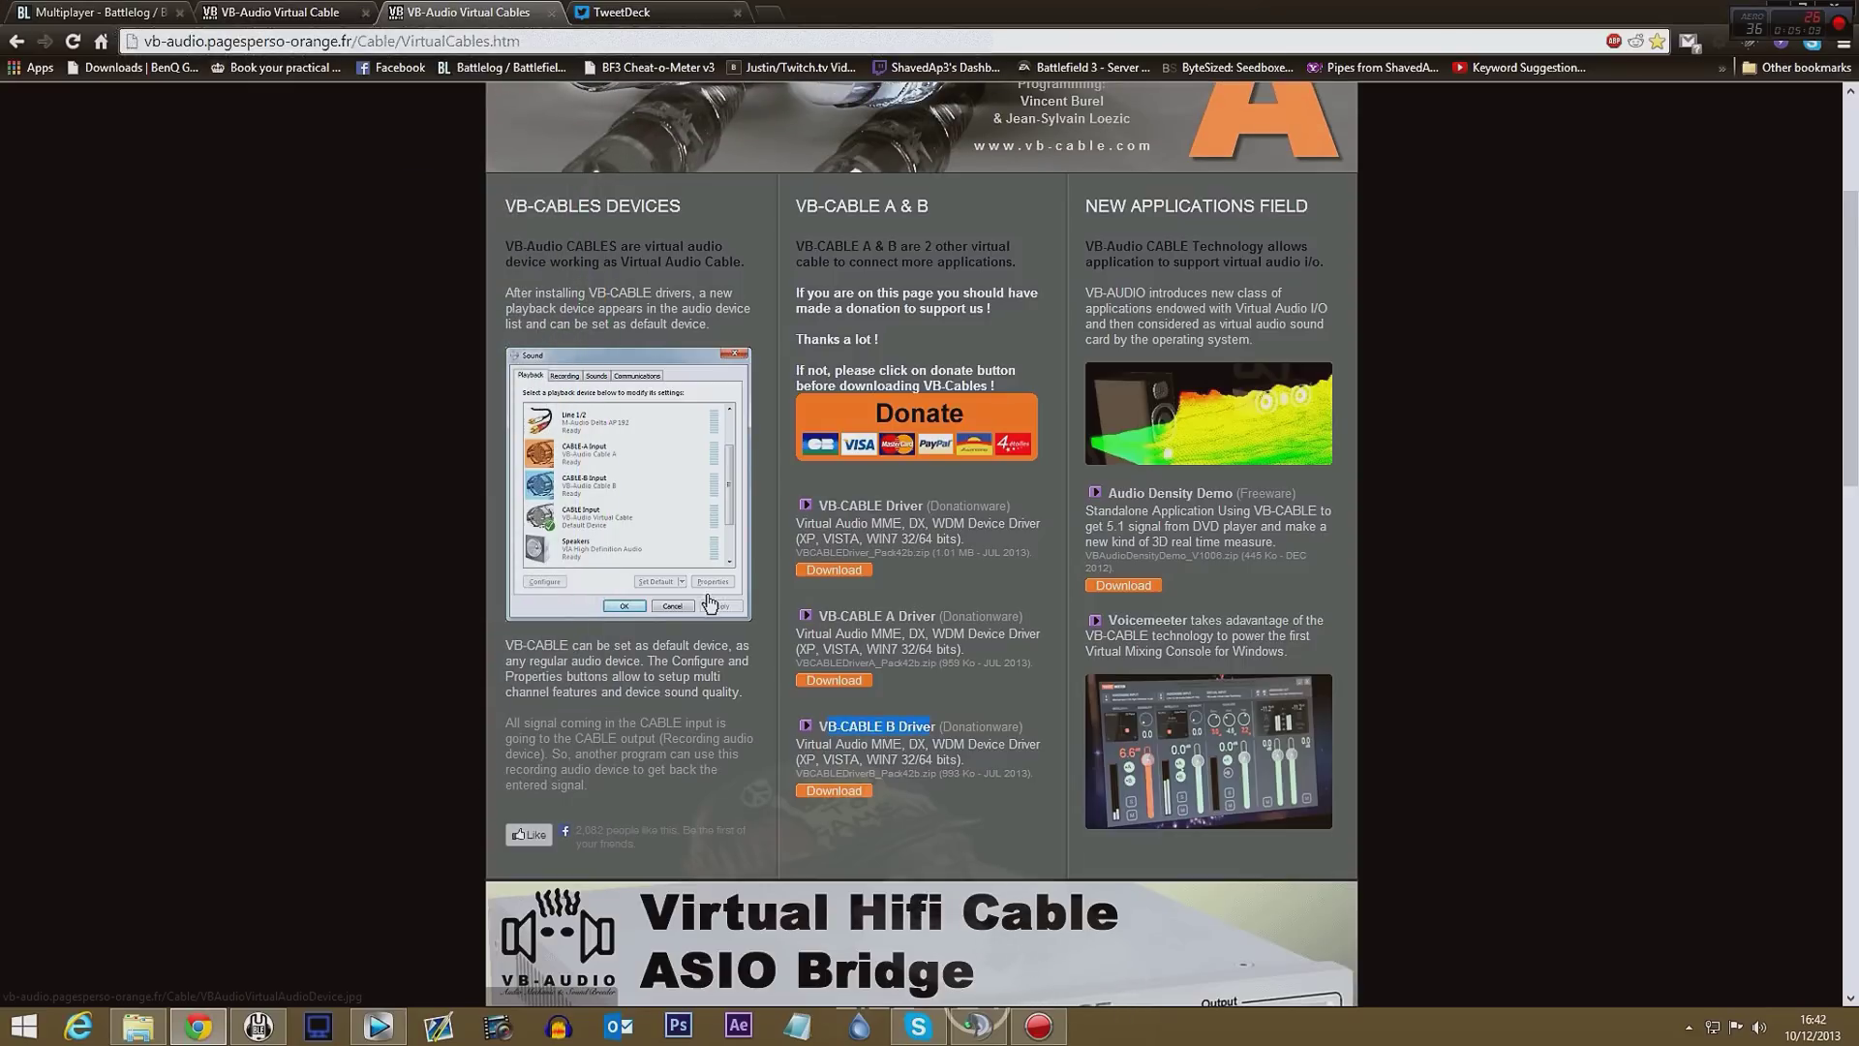
- In Dxtory's audio settings, remove the extra streams and keep stream 2 on Realtek speakers
{"action": "left_click", "coordinate": [323, 1031]}
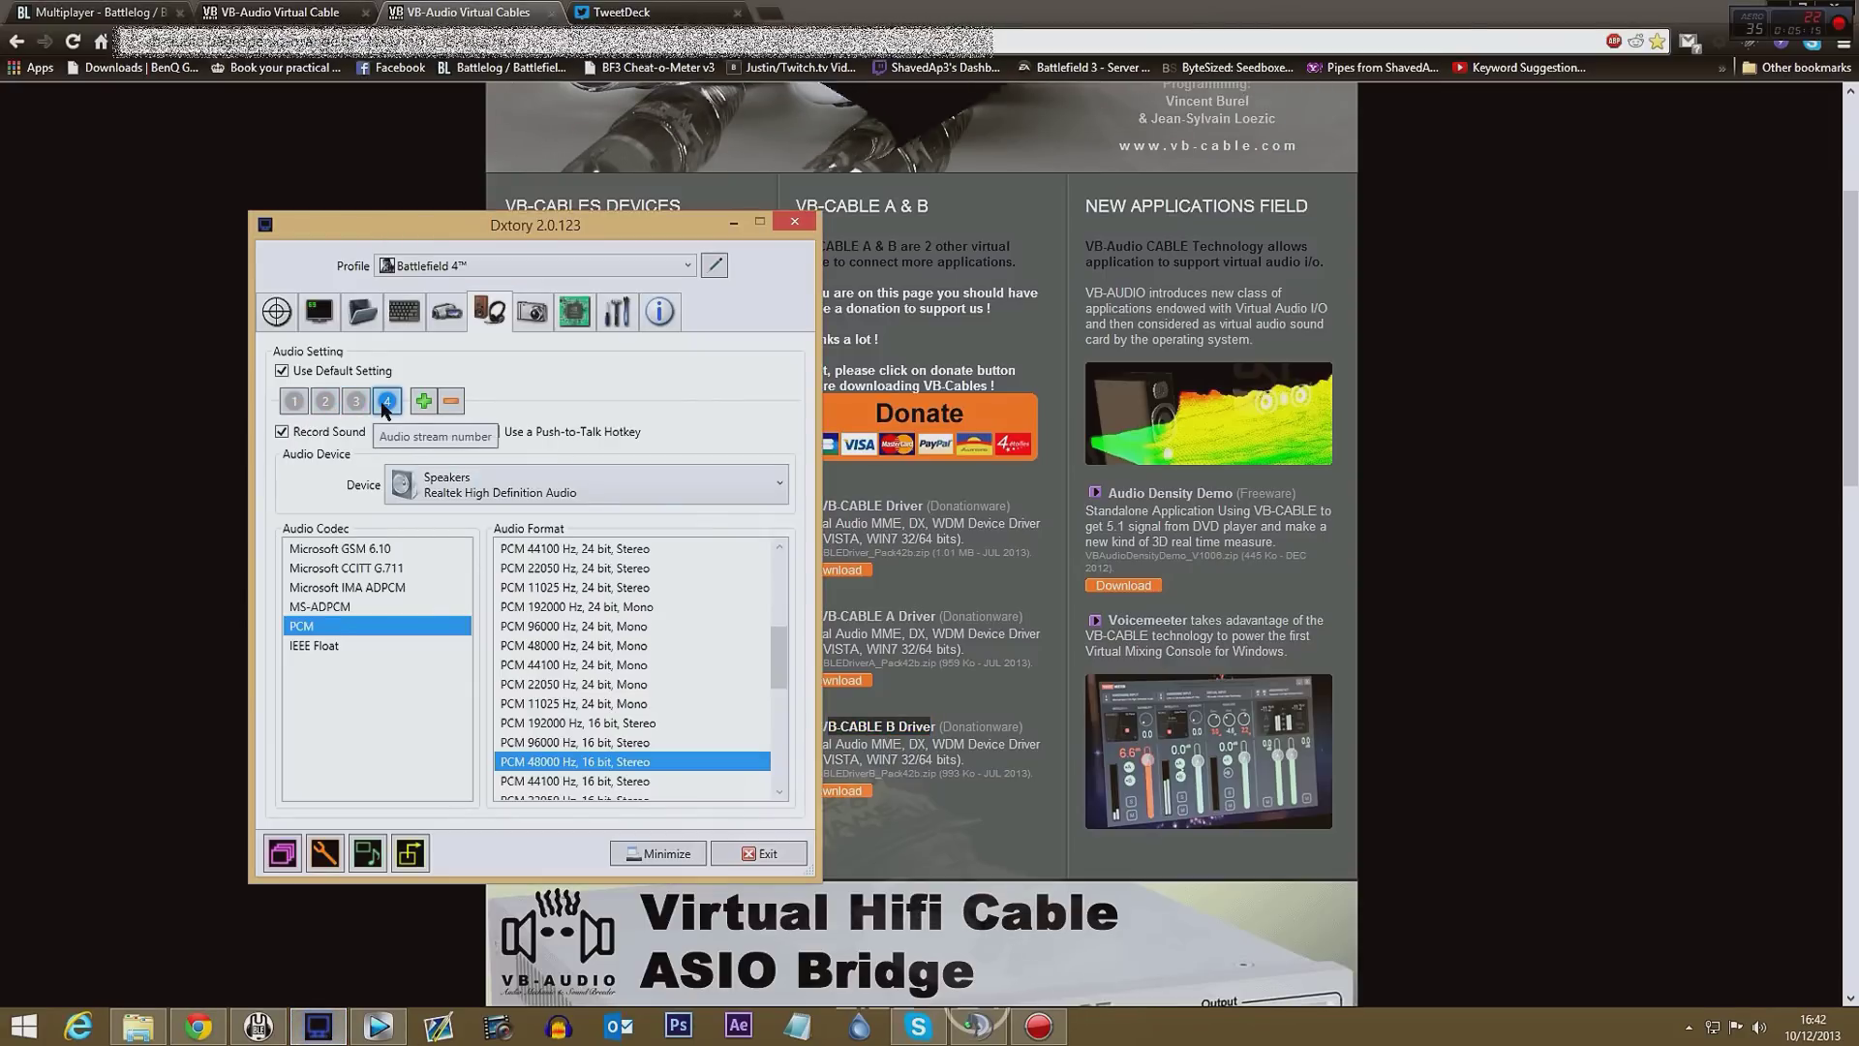
{"action": "left_click", "coordinate": [431, 405]}
{"action": "left_click", "coordinate": [447, 401]}
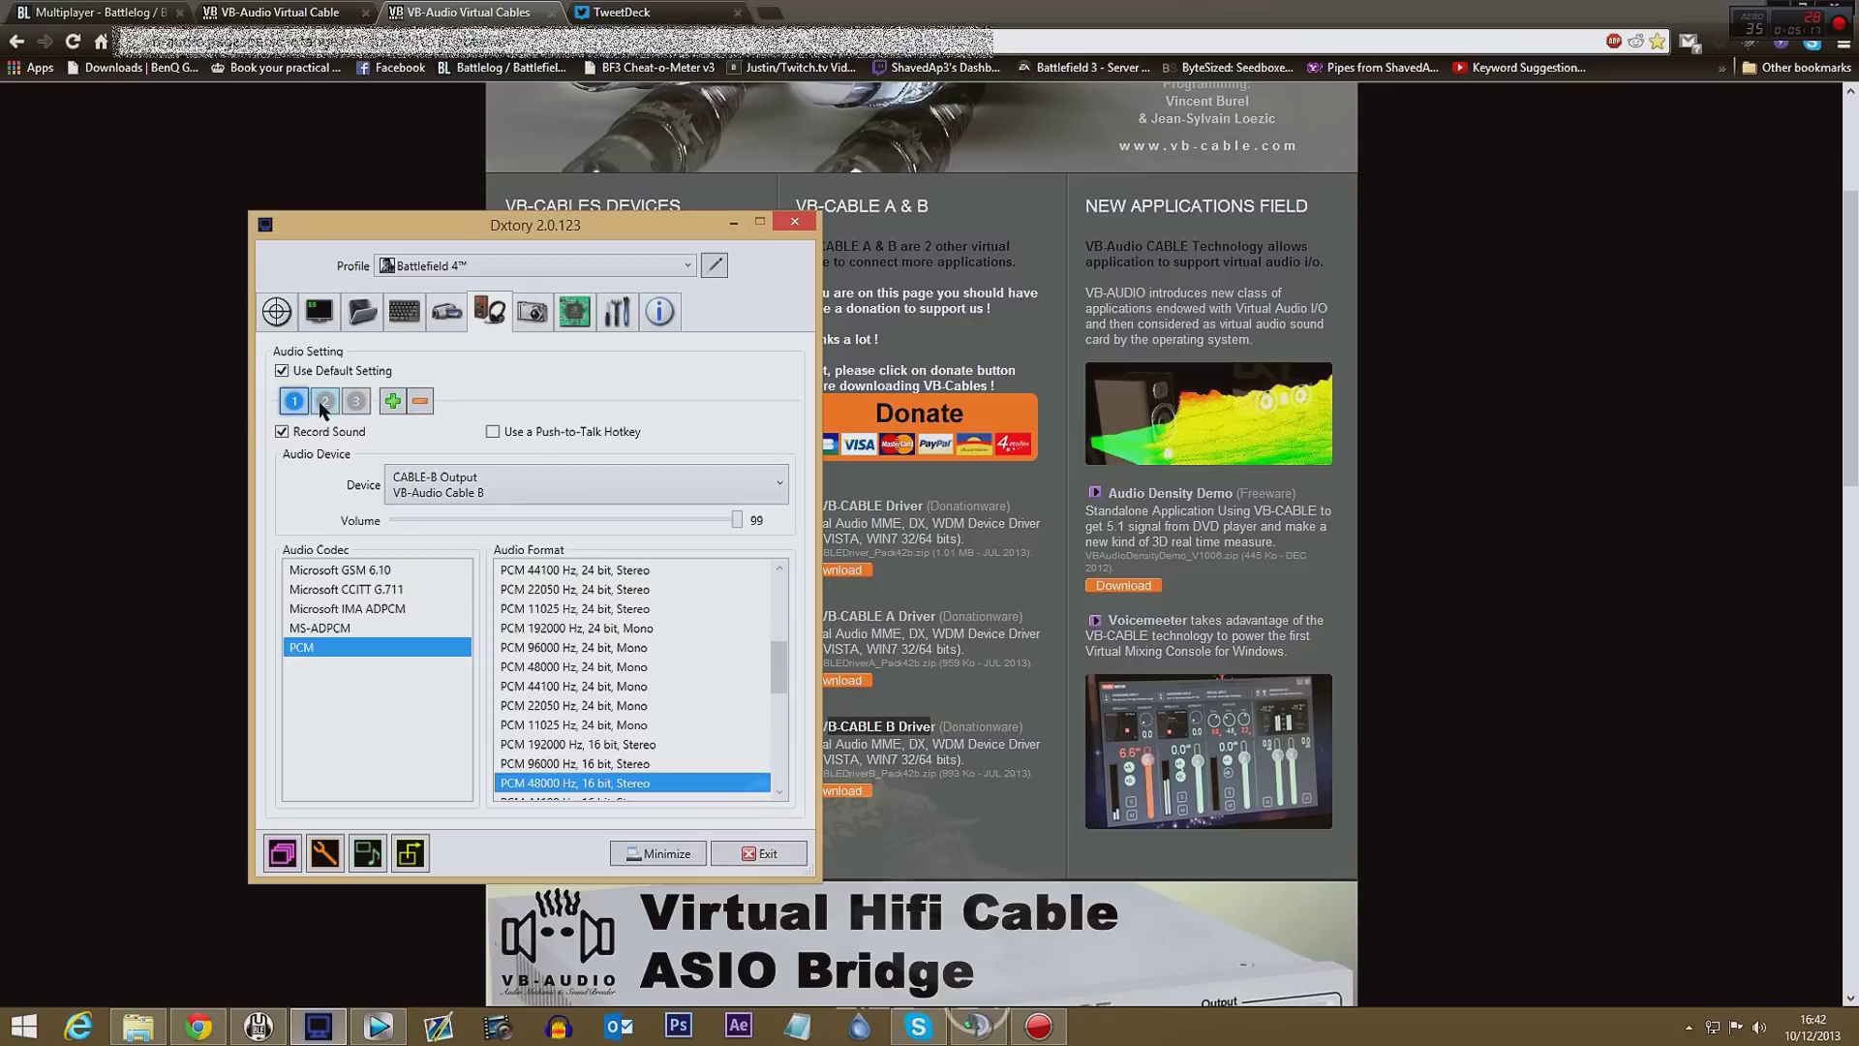
{"action": "left_click", "coordinate": [421, 401]}
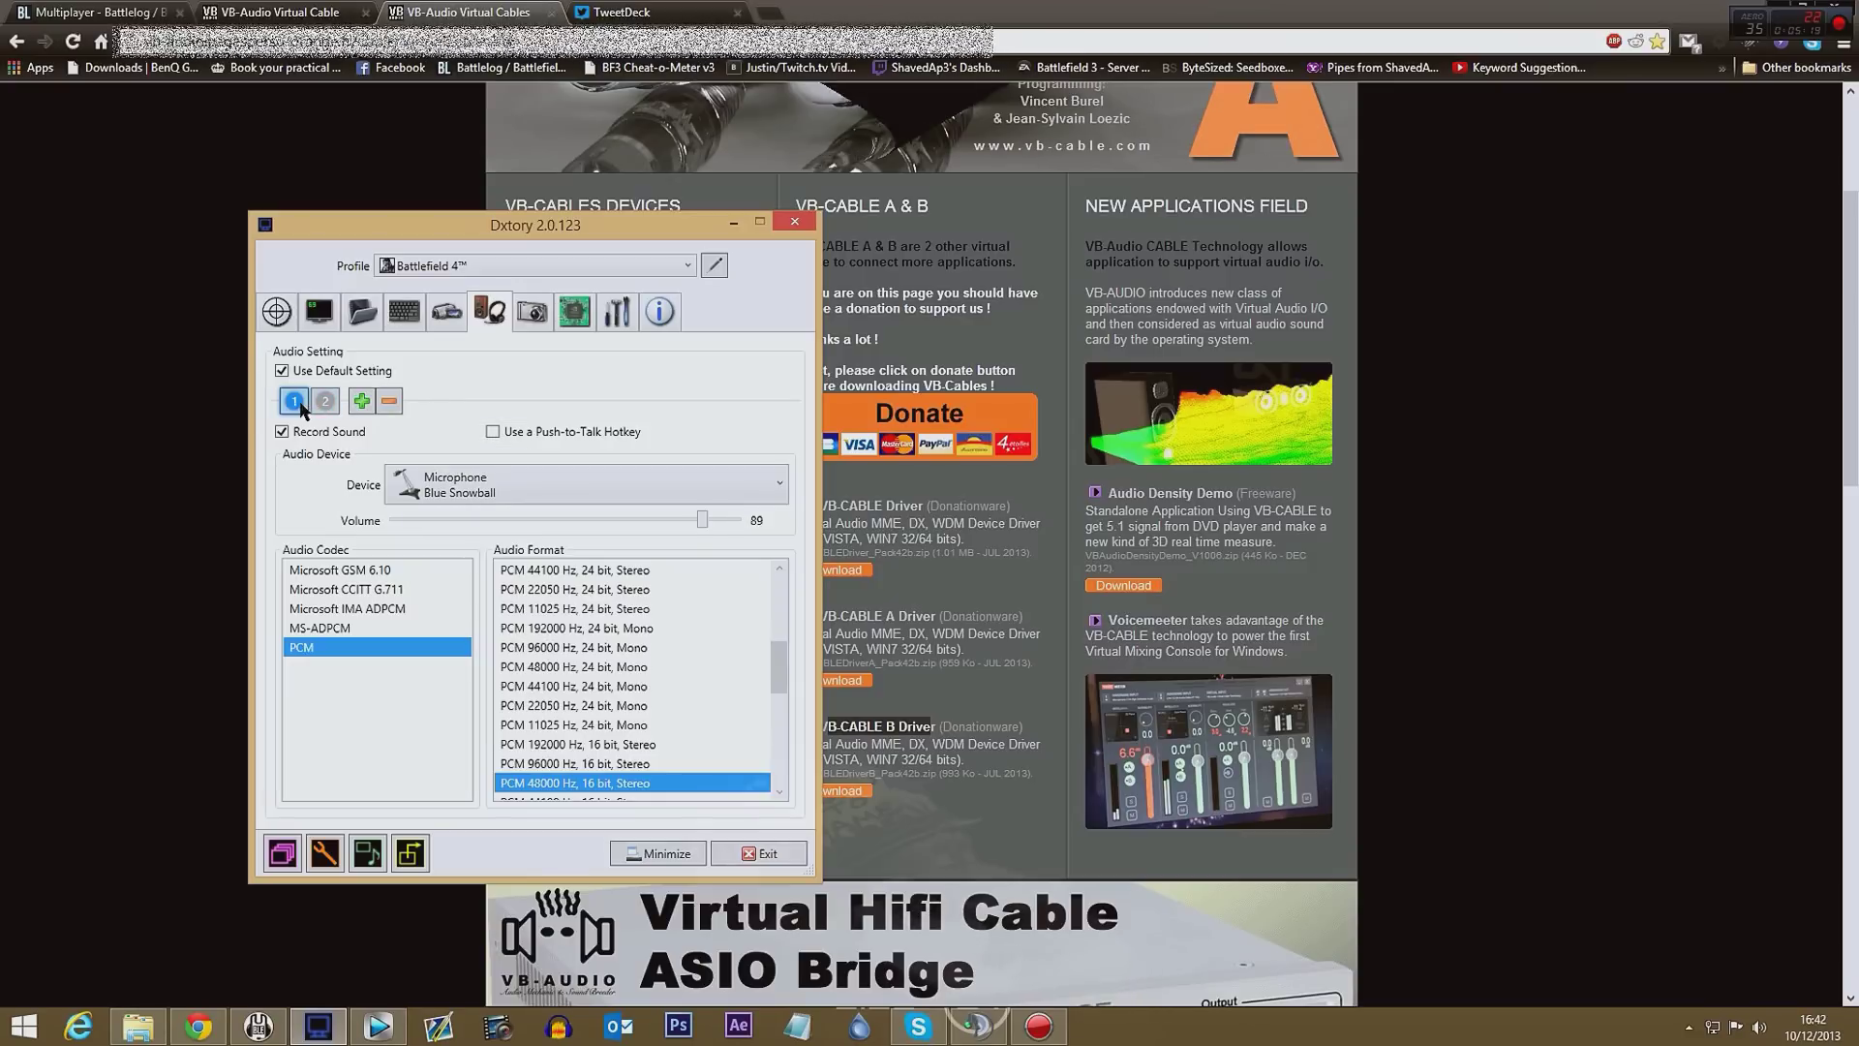
{"action": "left_click", "coordinate": [325, 401]}
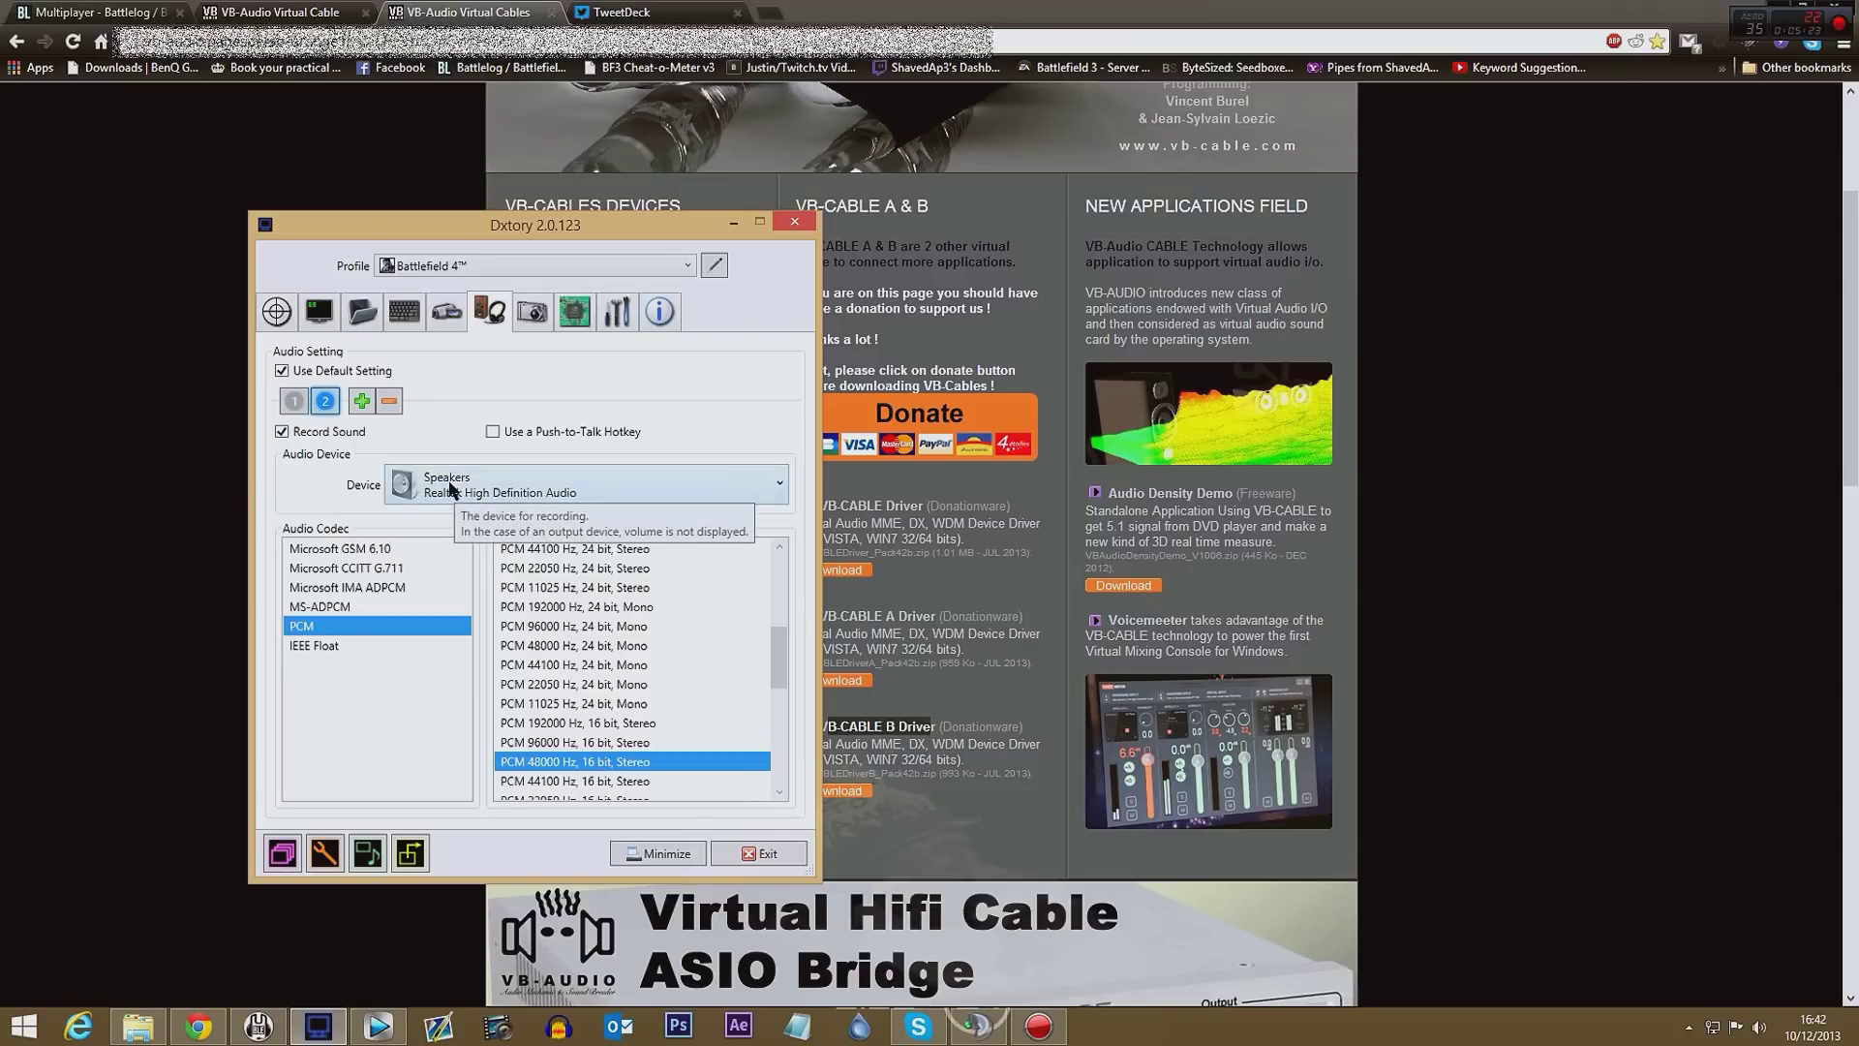
{"action": "left_click", "coordinate": [558, 494]}
{"action": "left_click", "coordinate": [558, 494]}
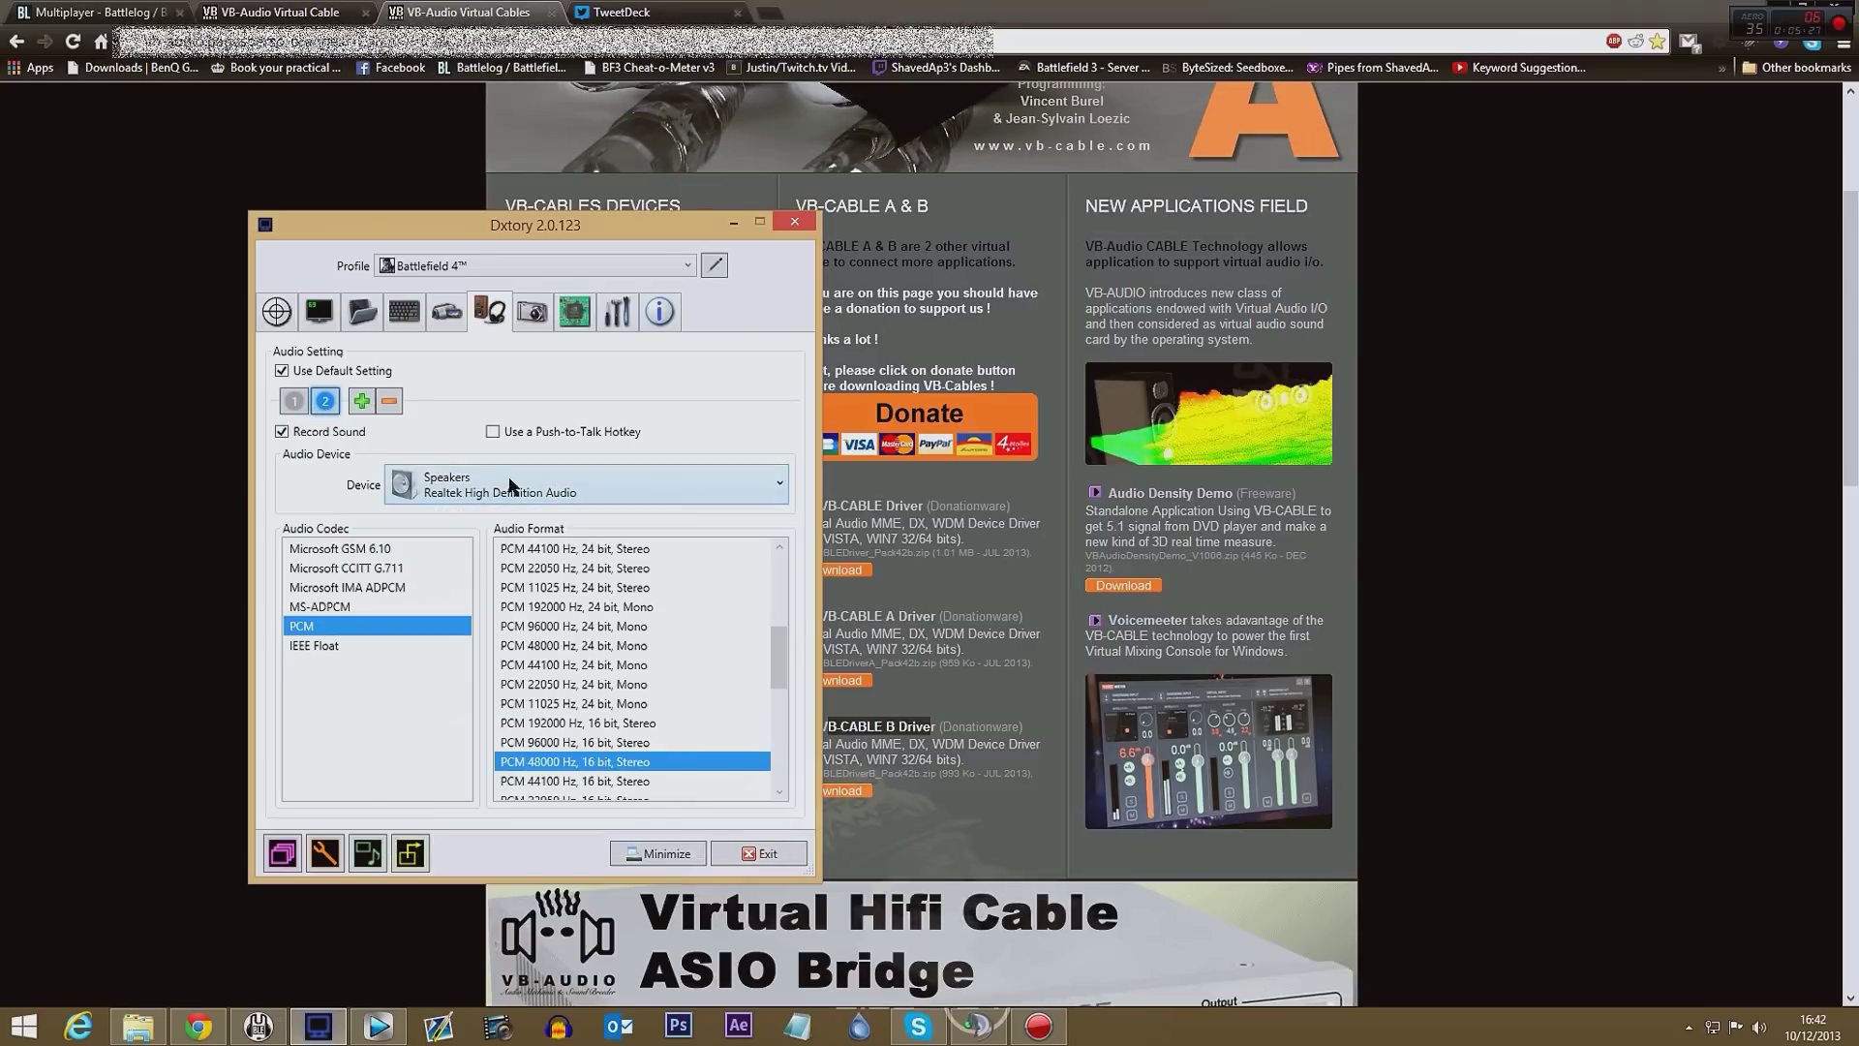
{"action": "left_click", "coordinate": [523, 487]}
{"action": "left_click", "coordinate": [511, 485]}
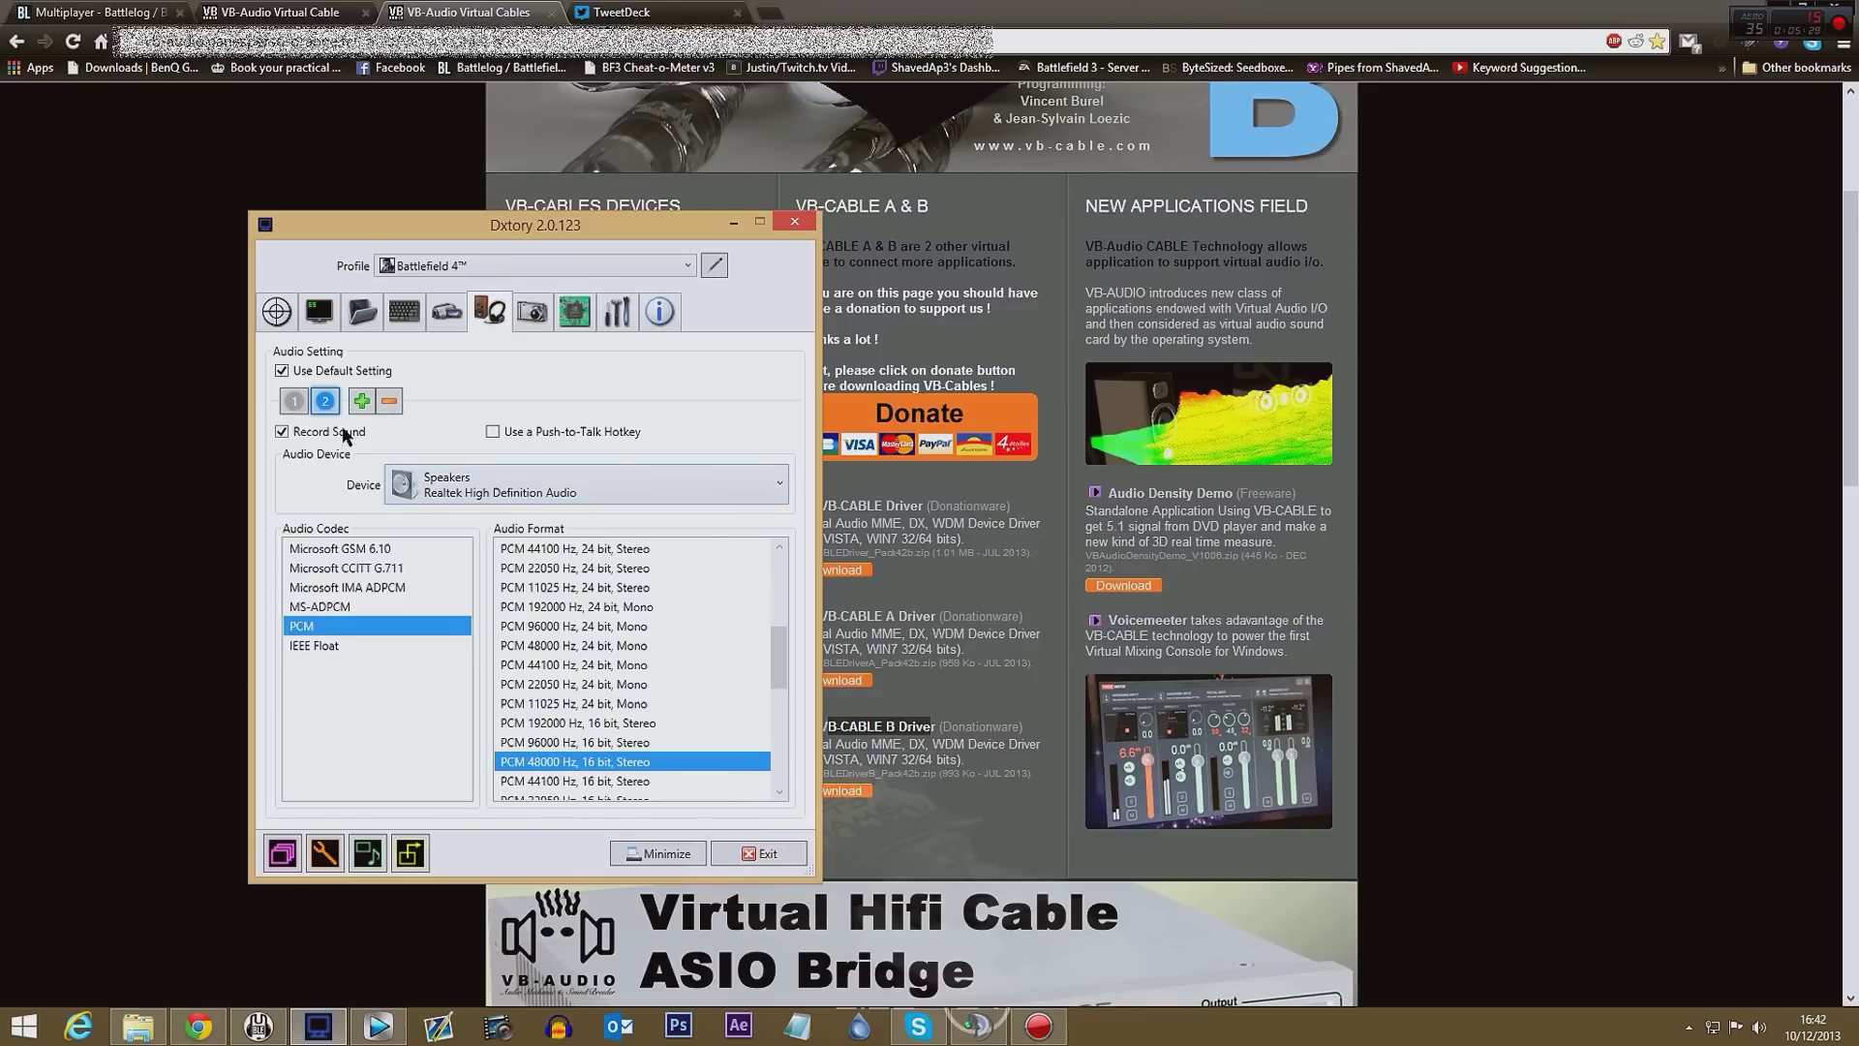
{"action": "left_click", "coordinate": [294, 401]}
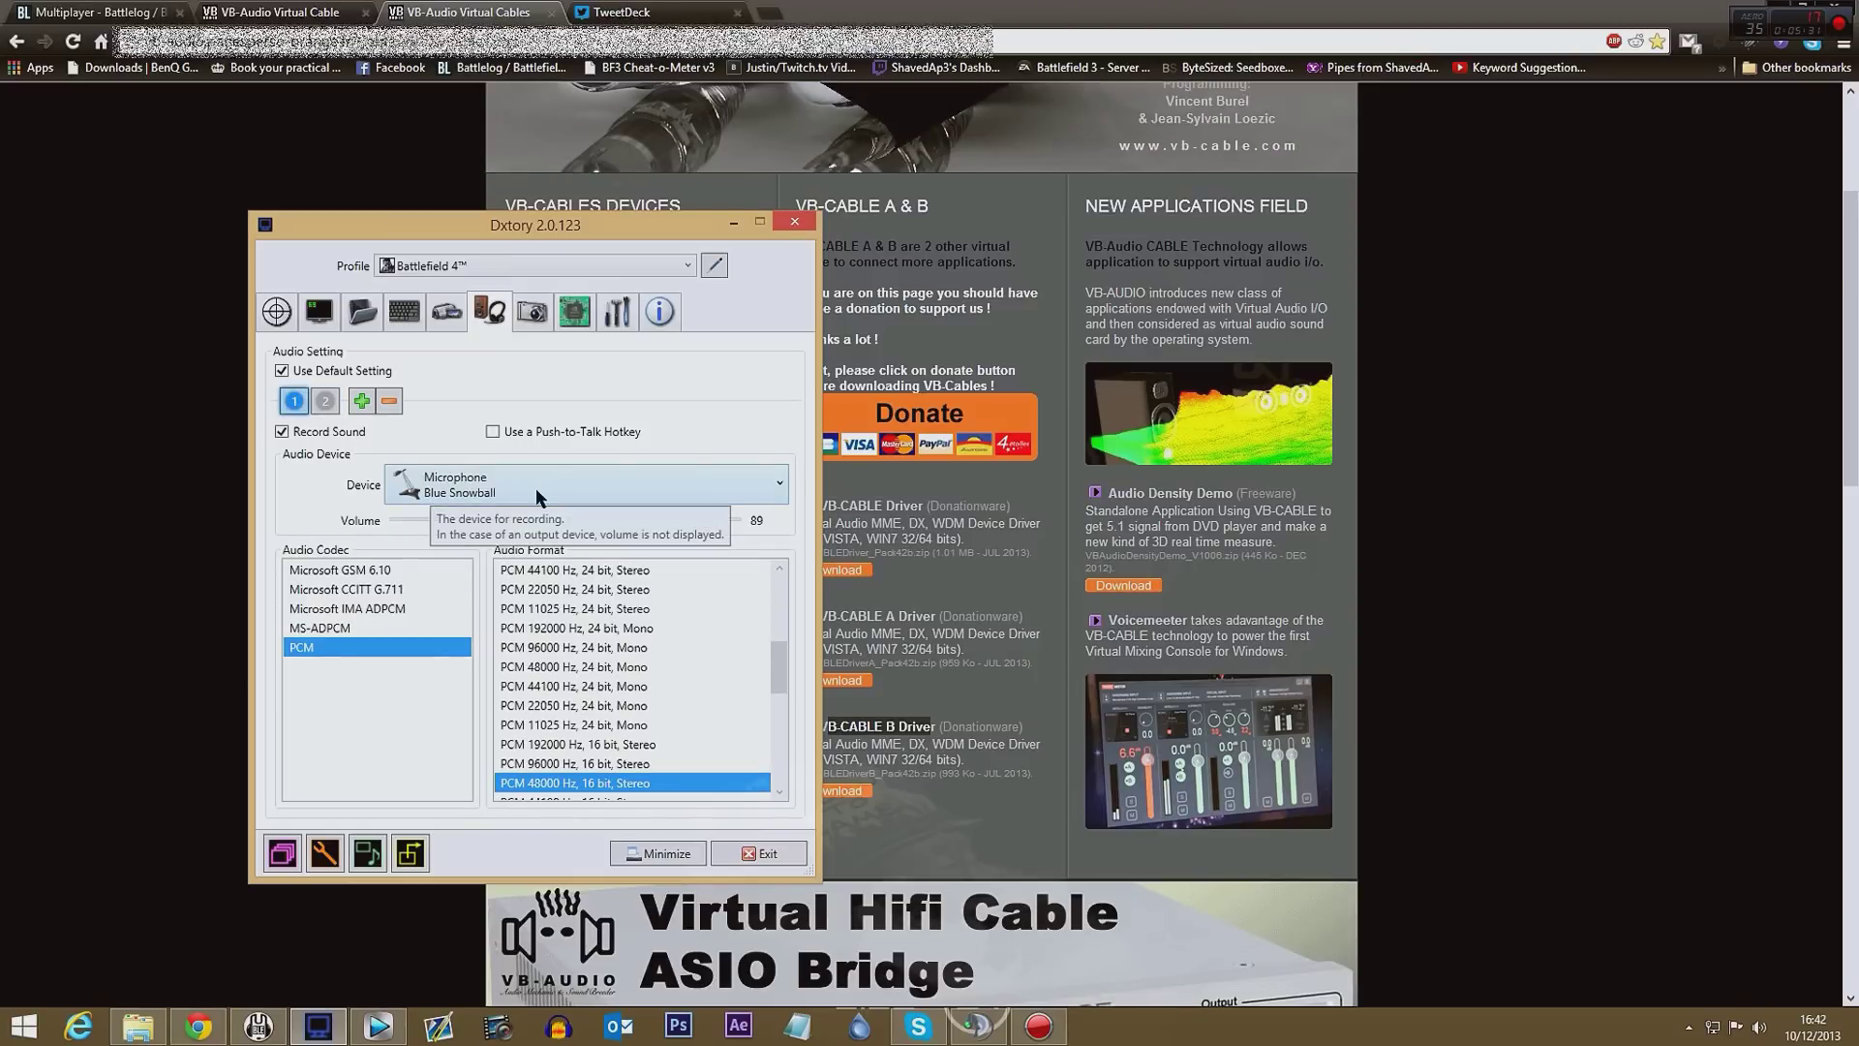
- Add a third and fourth audio stream and set stream 3's device to CABLE-A Input
{"action": "left_click", "coordinate": [362, 401]}
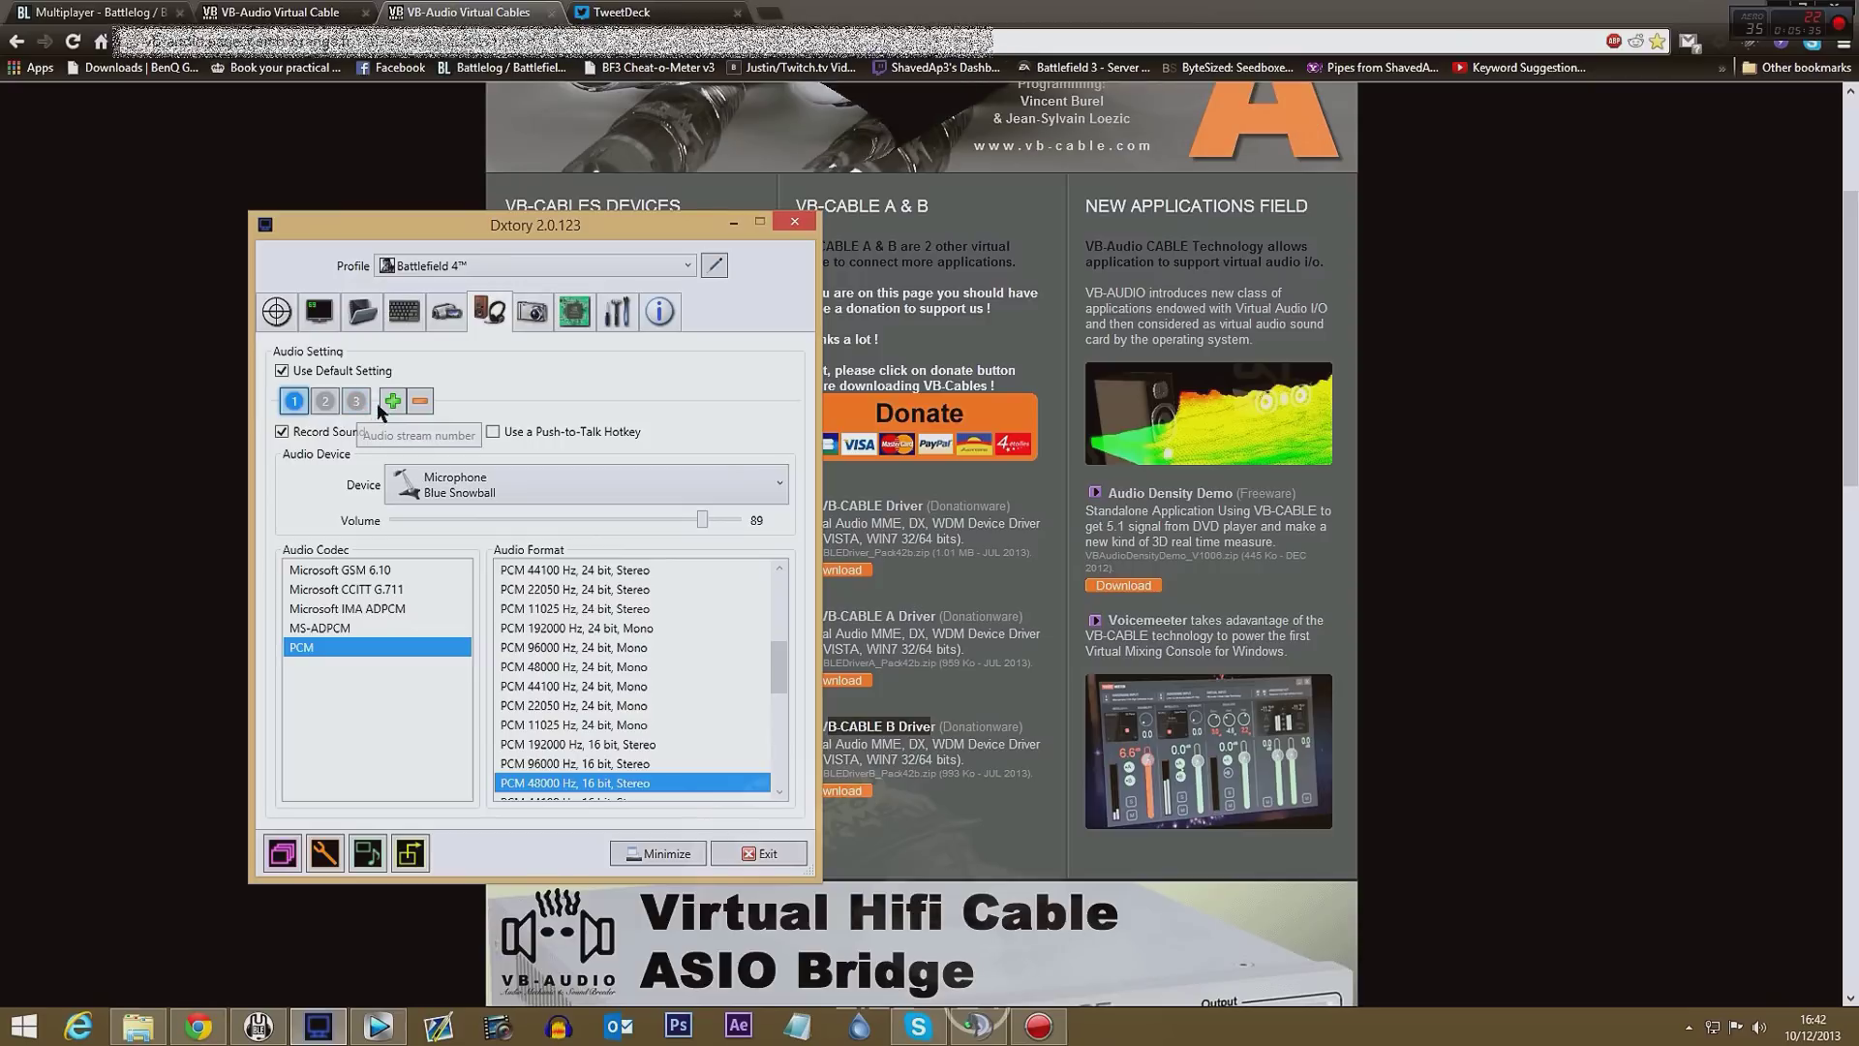
{"action": "left_click", "coordinate": [392, 401]}
{"action": "left_click", "coordinate": [365, 410]}
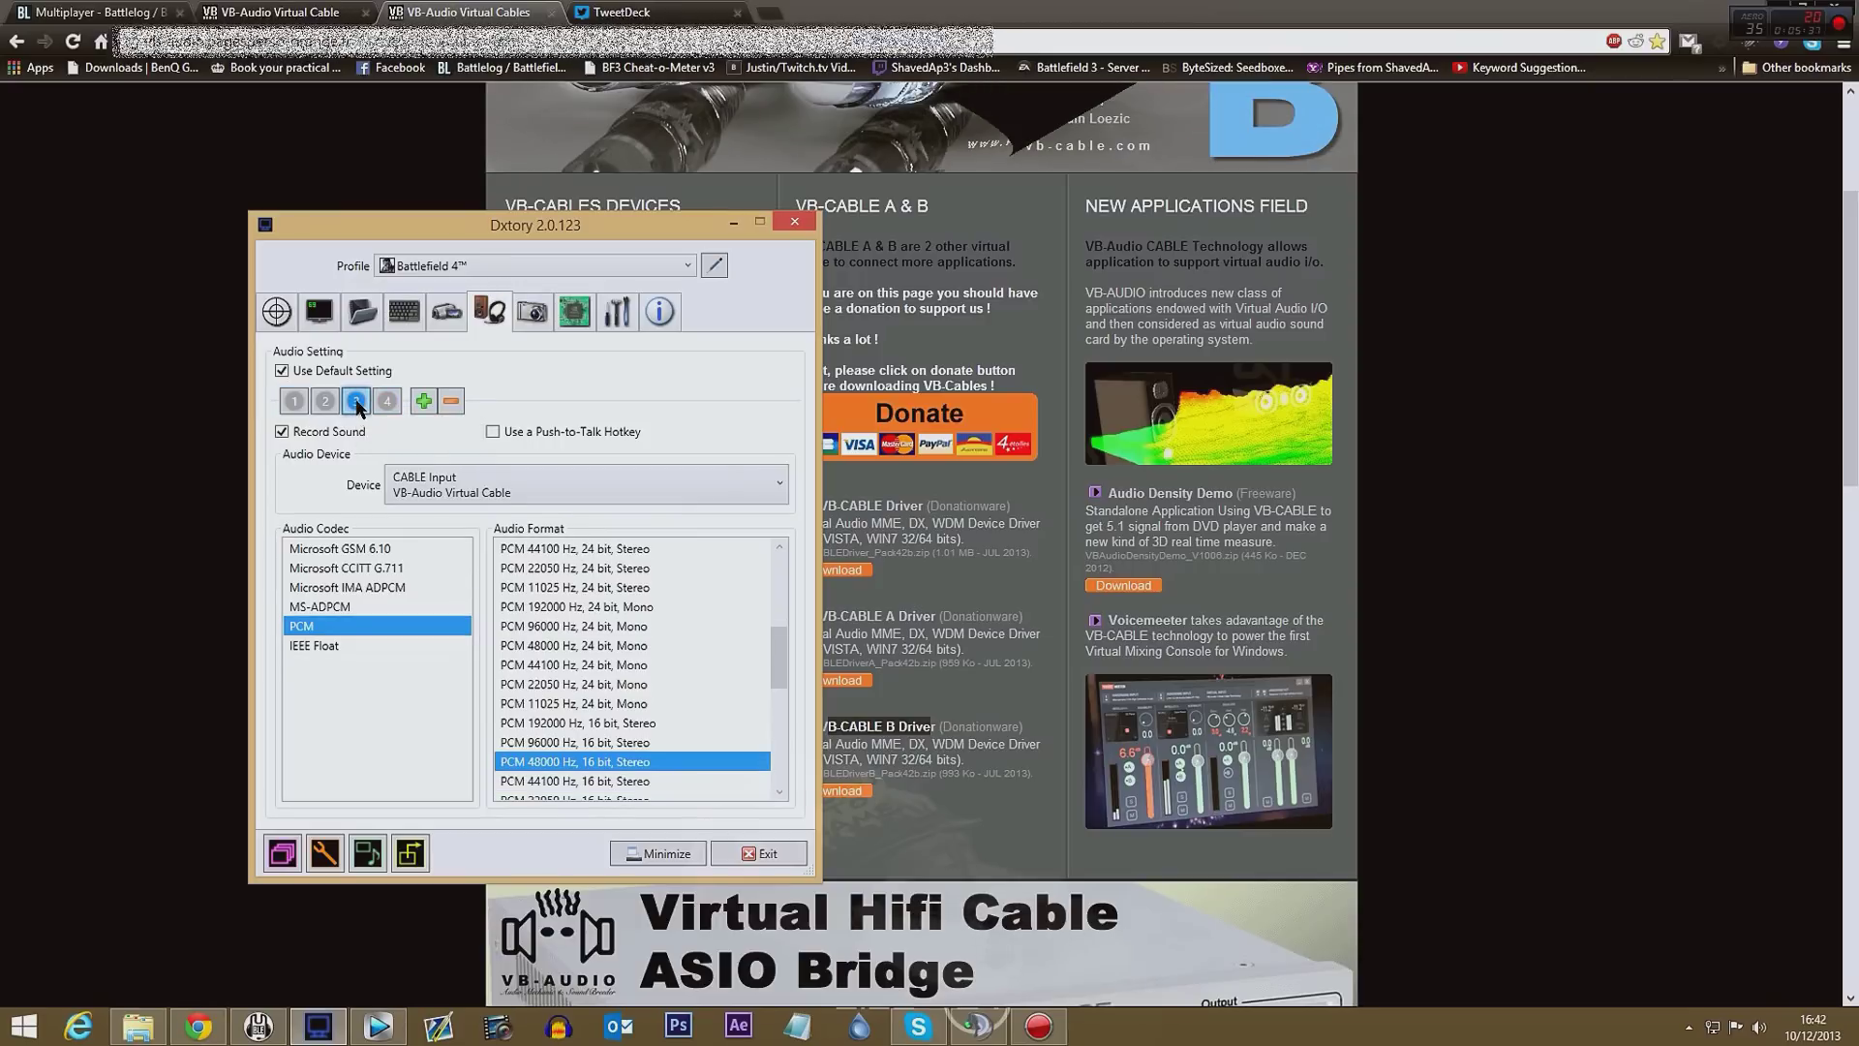
{"action": "left_click", "coordinate": [456, 494]}
{"action": "left_click", "coordinate": [463, 598]}
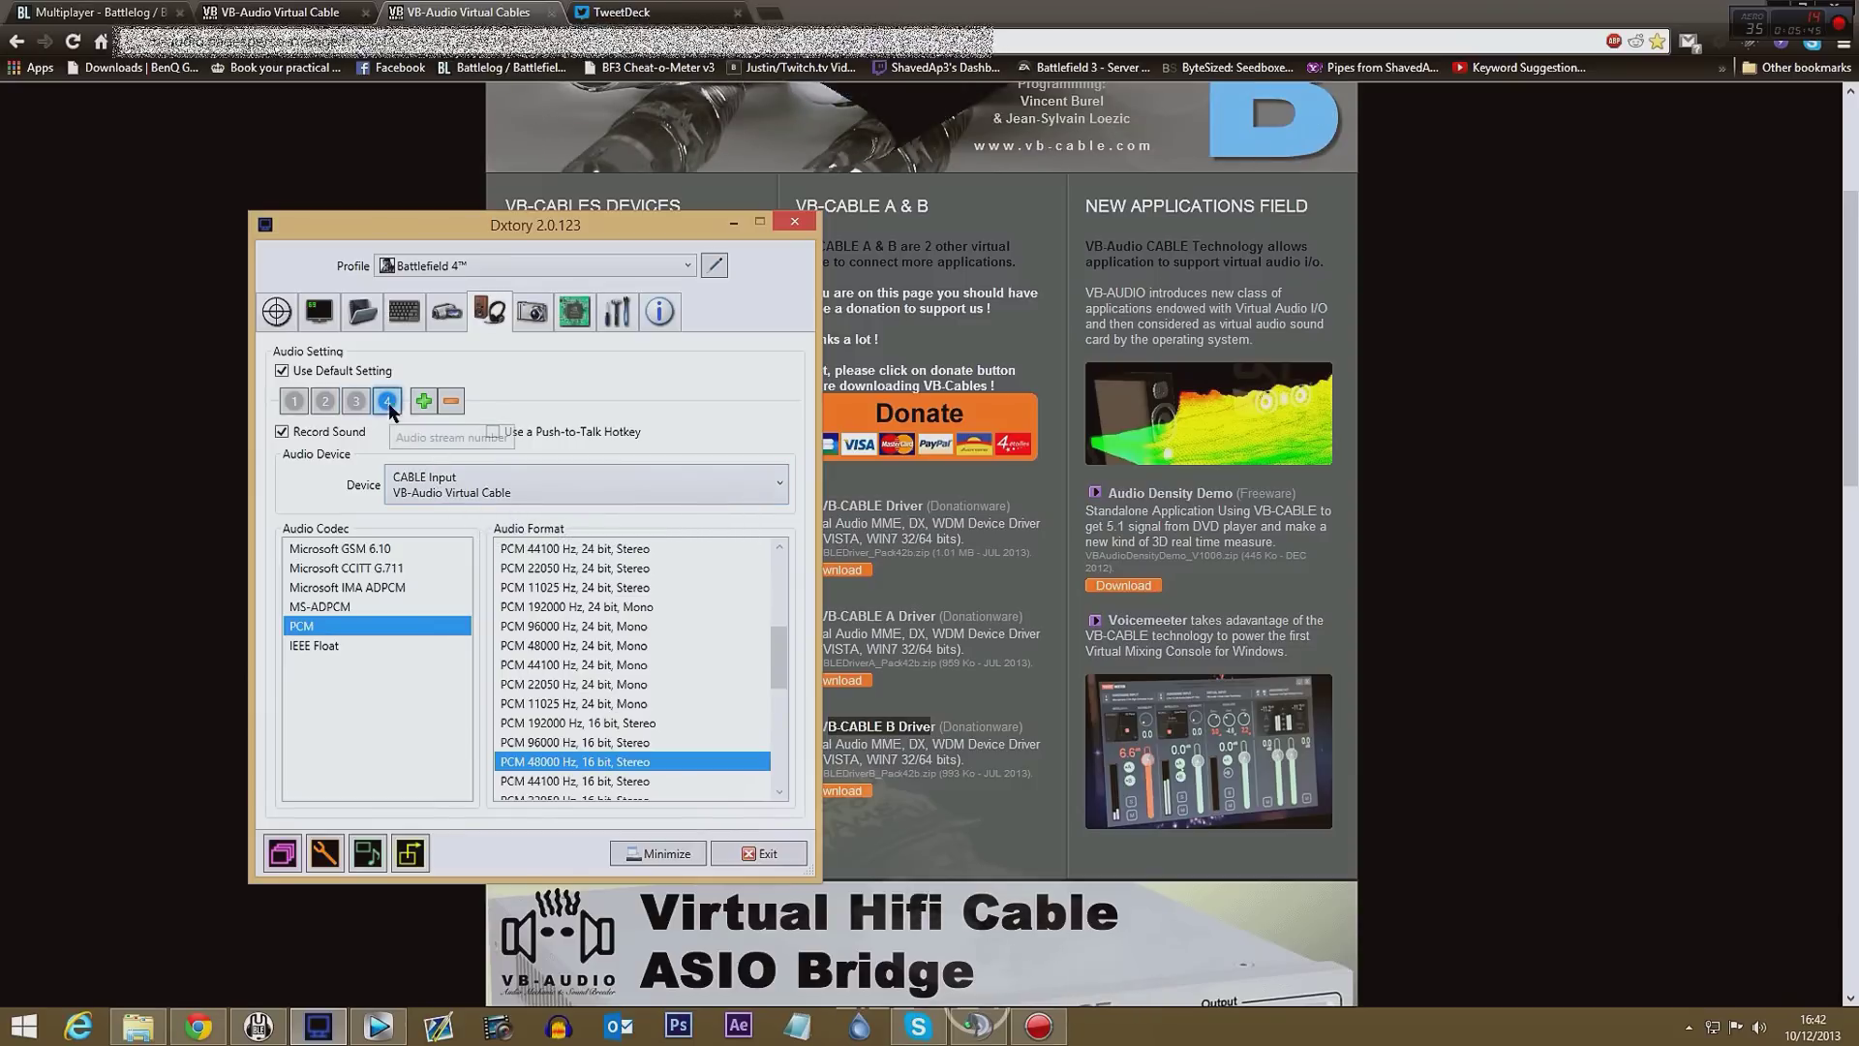
- Set audio stream 4 to CABLE-B Input and review each stream's settings
{"action": "left_click", "coordinate": [387, 400]}
{"action": "left_click", "coordinate": [451, 481]}
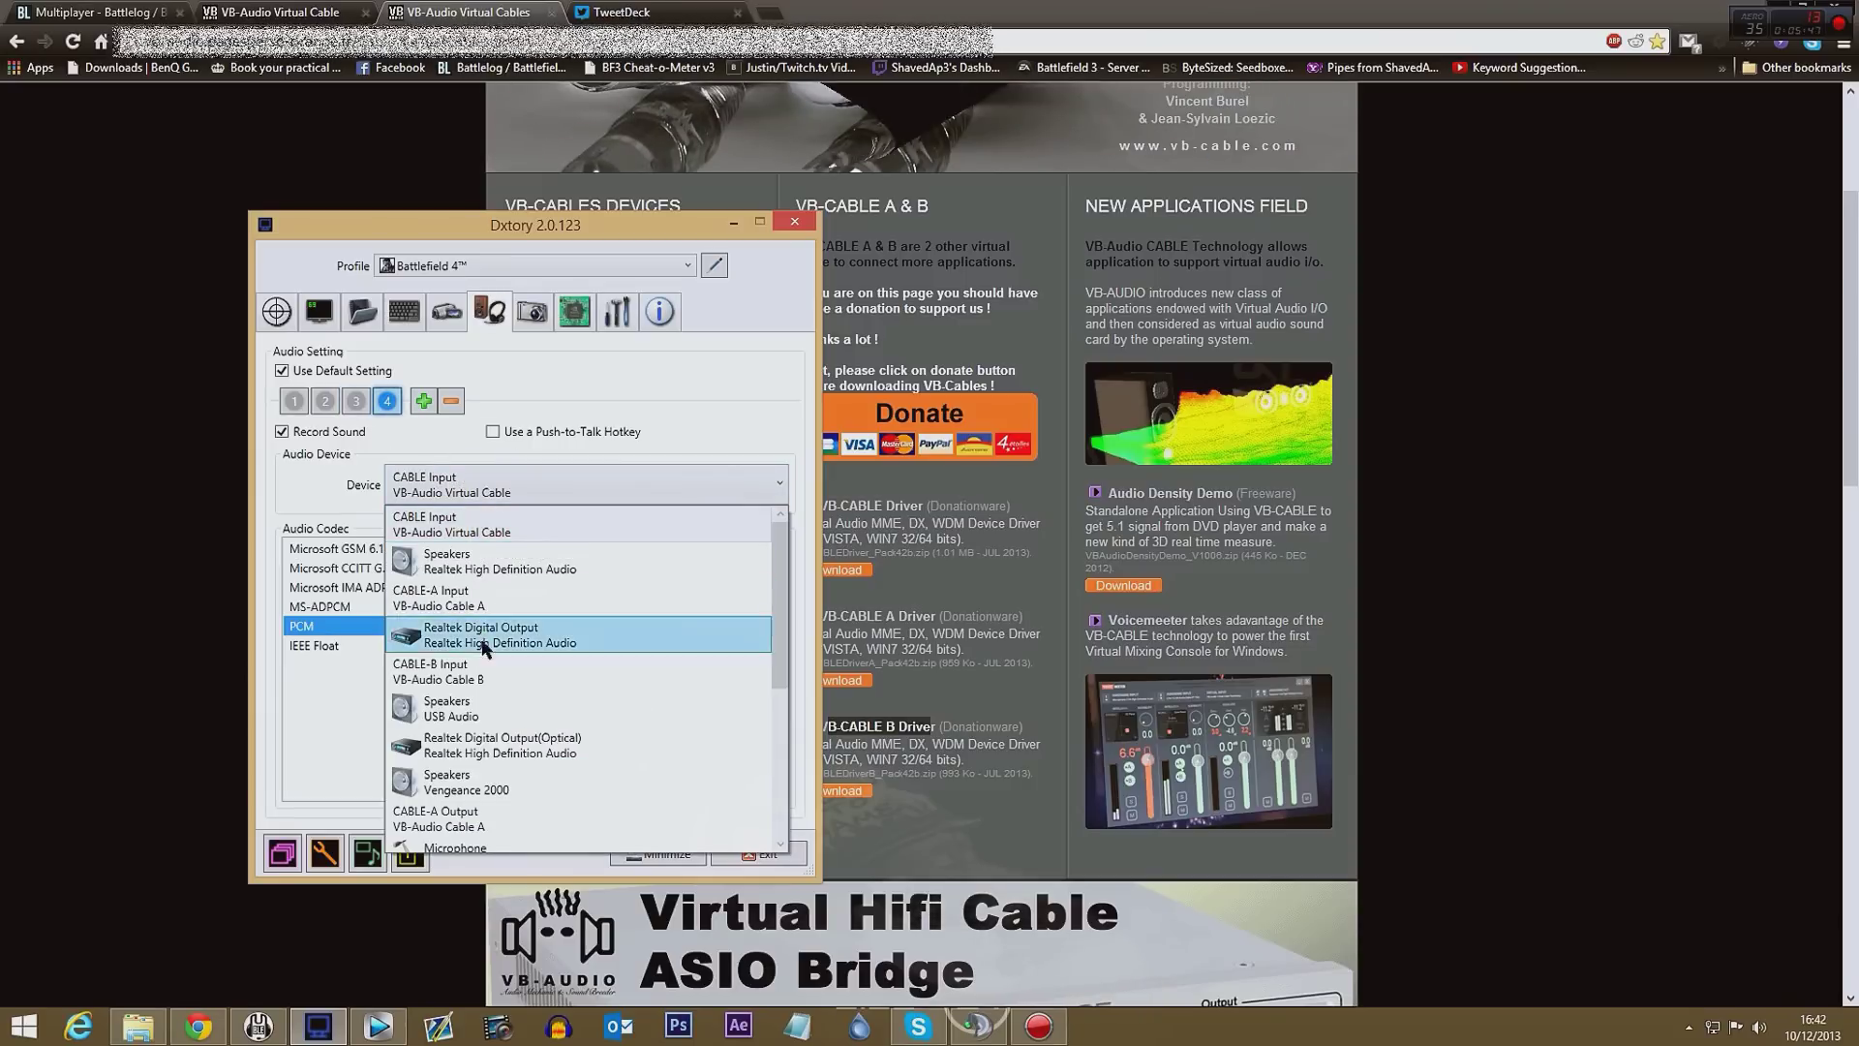
{"action": "left_click", "coordinate": [438, 671]}
{"action": "left_click", "coordinate": [356, 401]}
{"action": "left_click", "coordinate": [387, 401]}
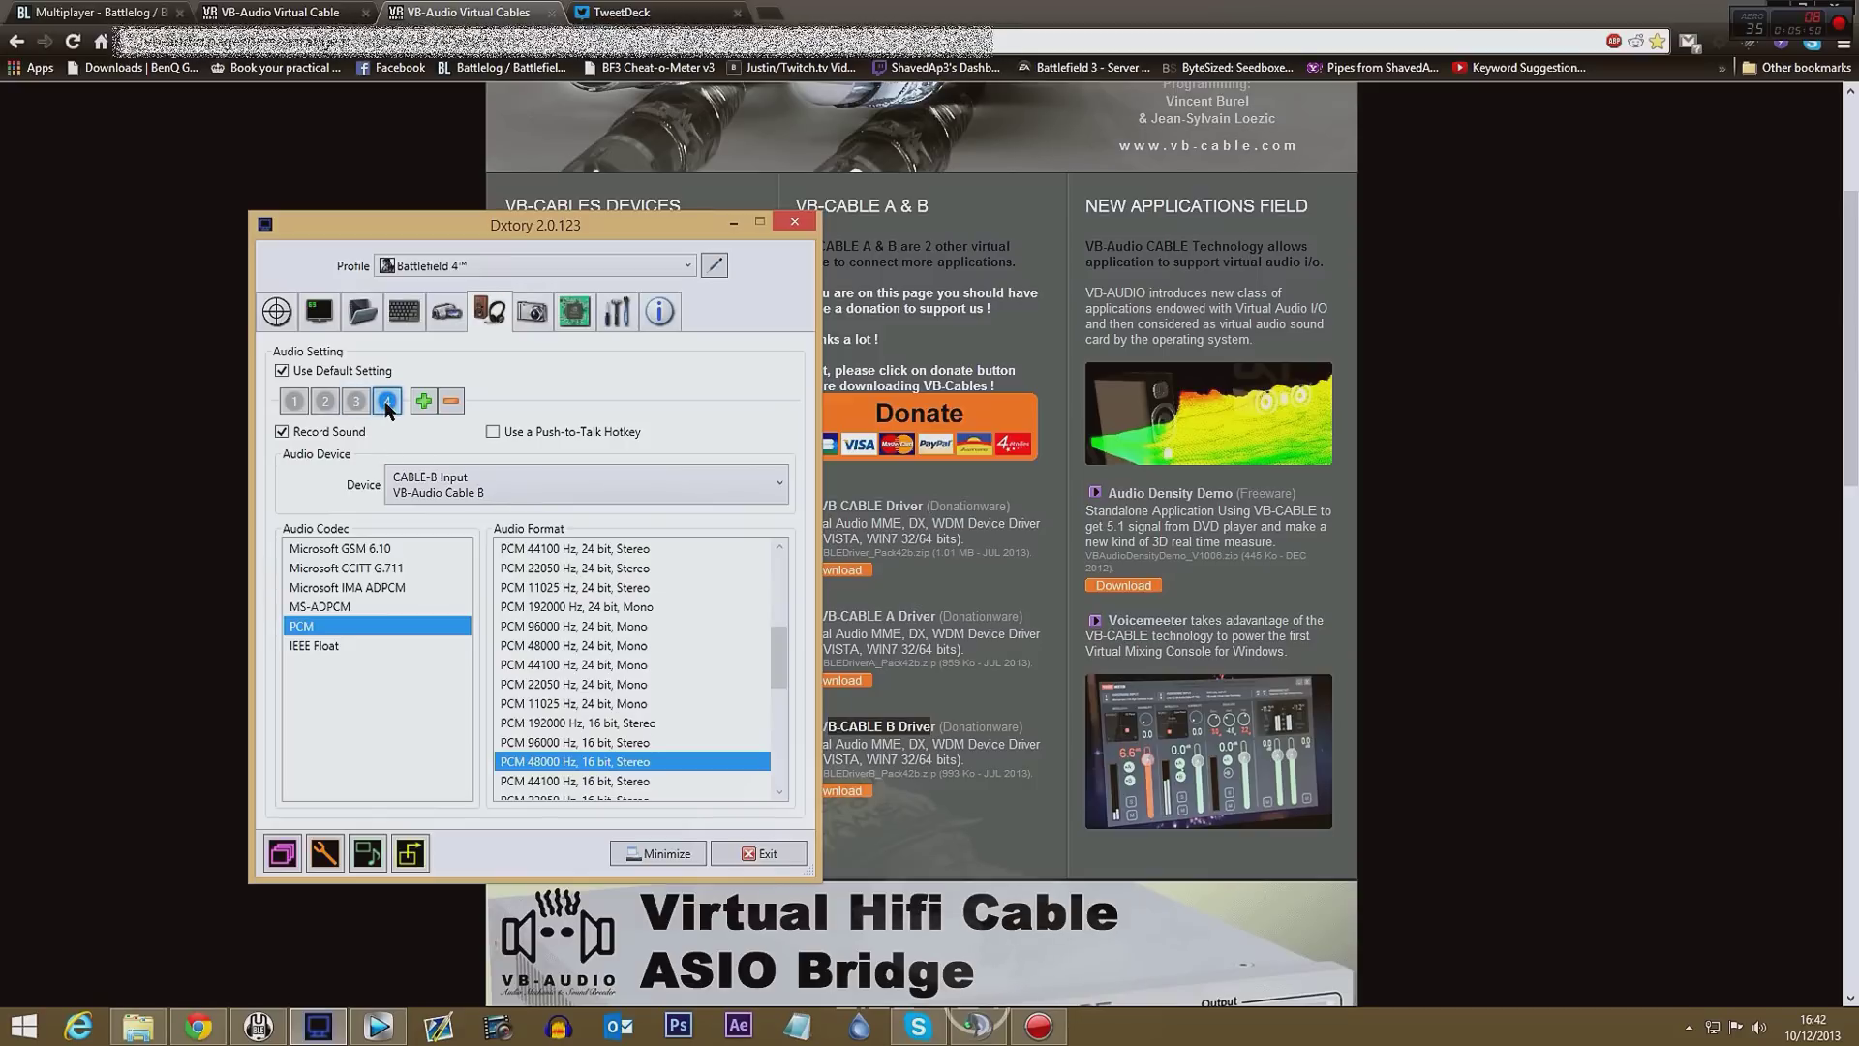
{"action": "left_click", "coordinate": [296, 402]}
{"action": "left_click", "coordinate": [325, 403]}
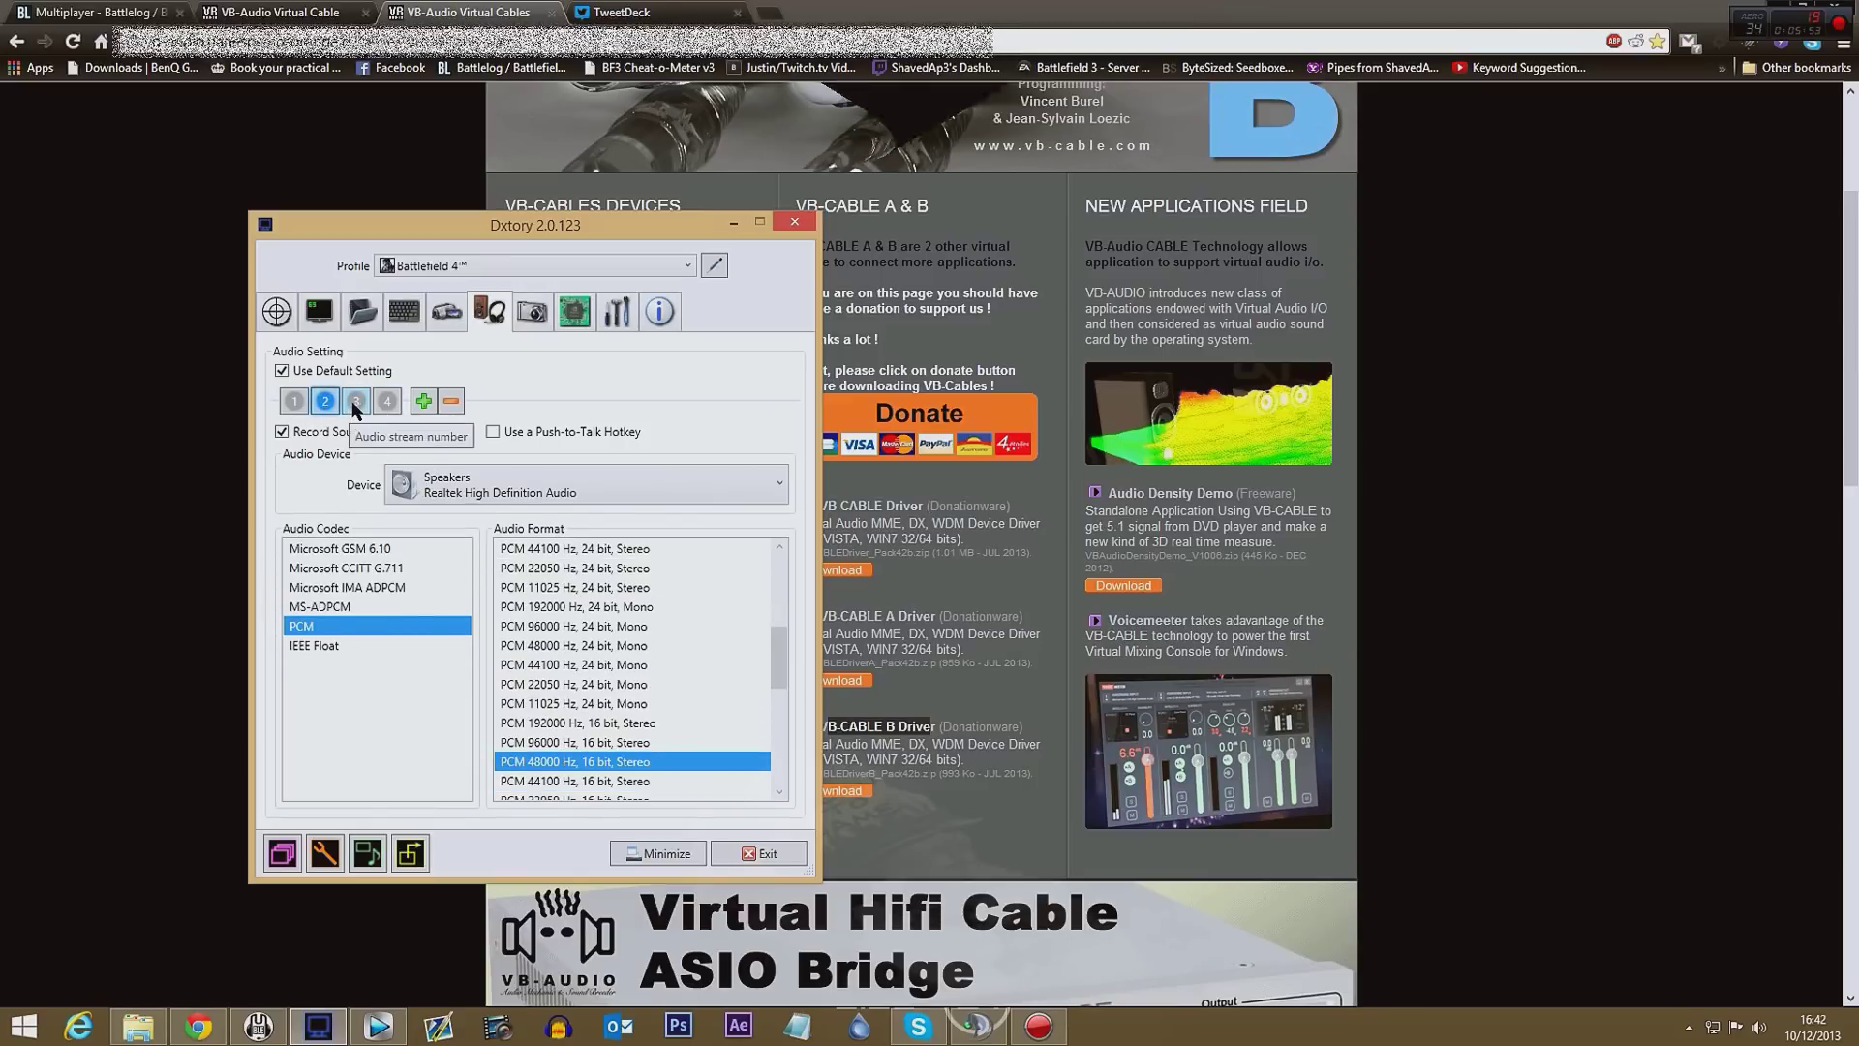
{"action": "left_click", "coordinate": [356, 401]}
{"action": "left_click", "coordinate": [294, 401]}
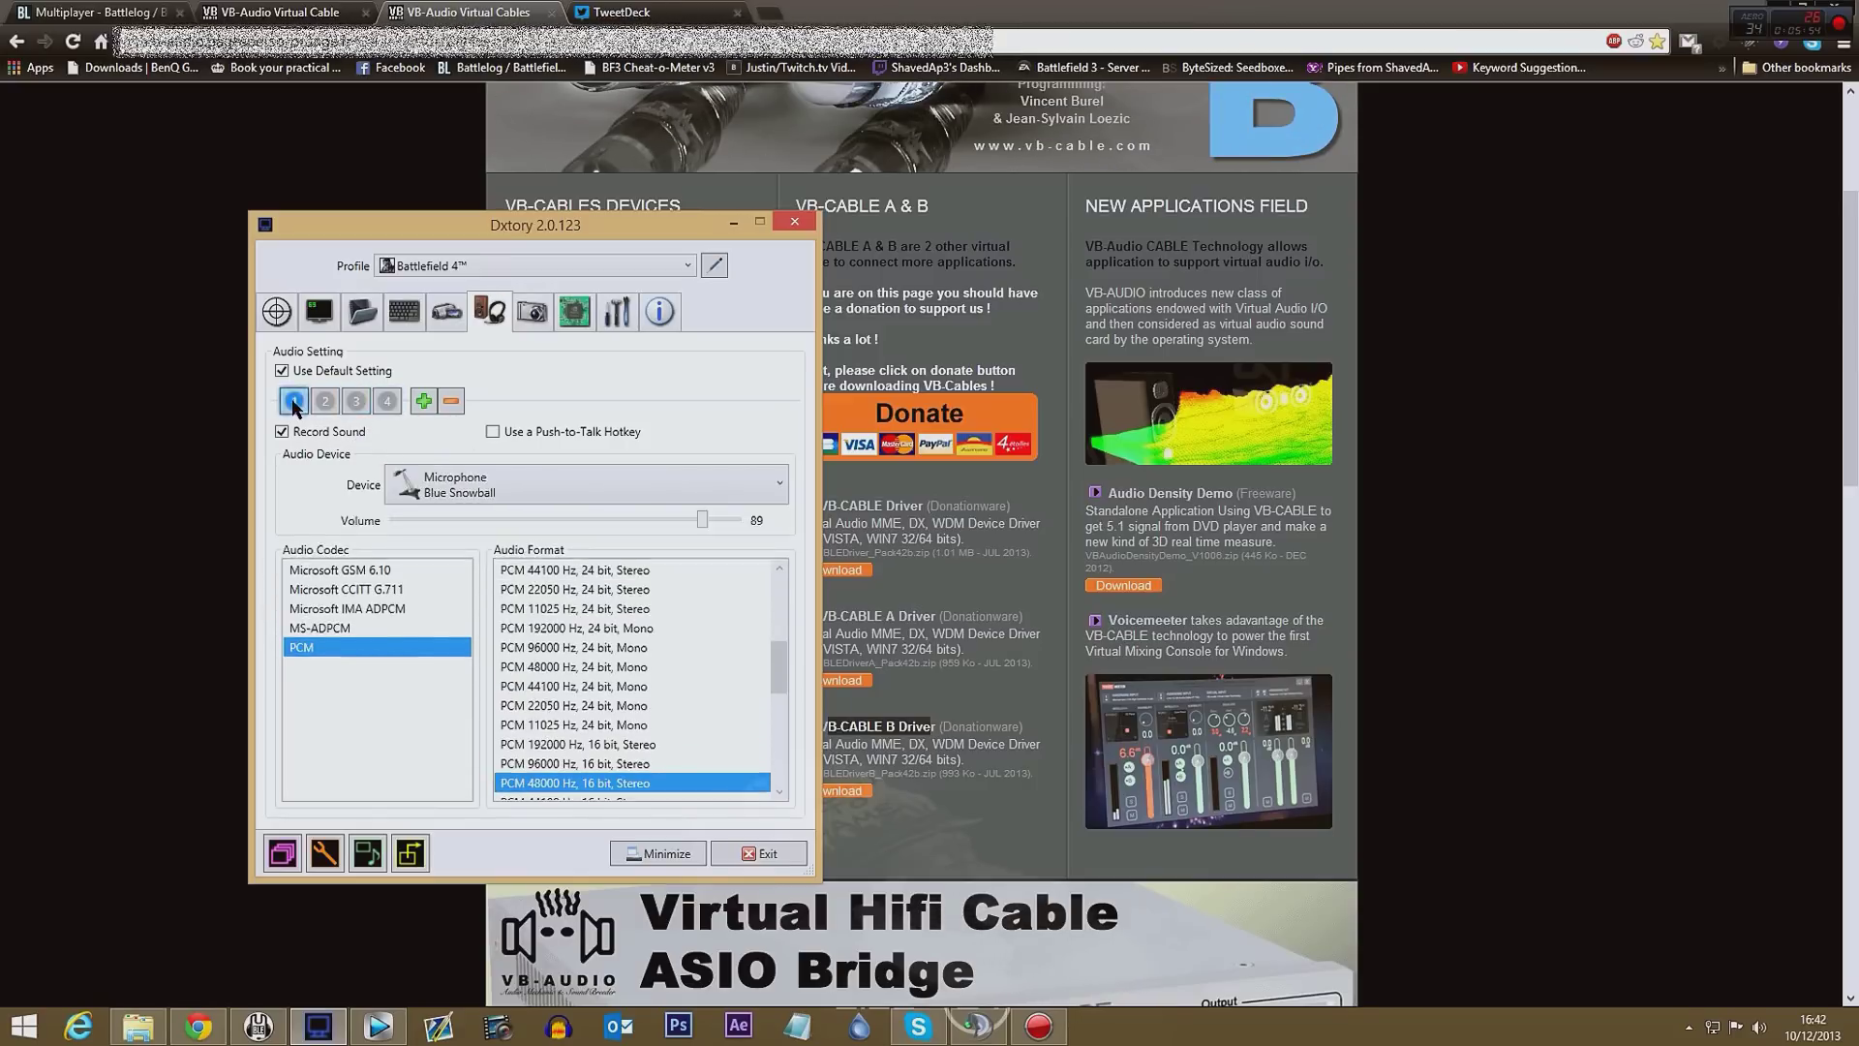
- Set stream 1 to CABLE-A Output, stream 2 to CABLE-B Input, and stream 3 to Blue Snowball
{"action": "left_click", "coordinate": [455, 484]}
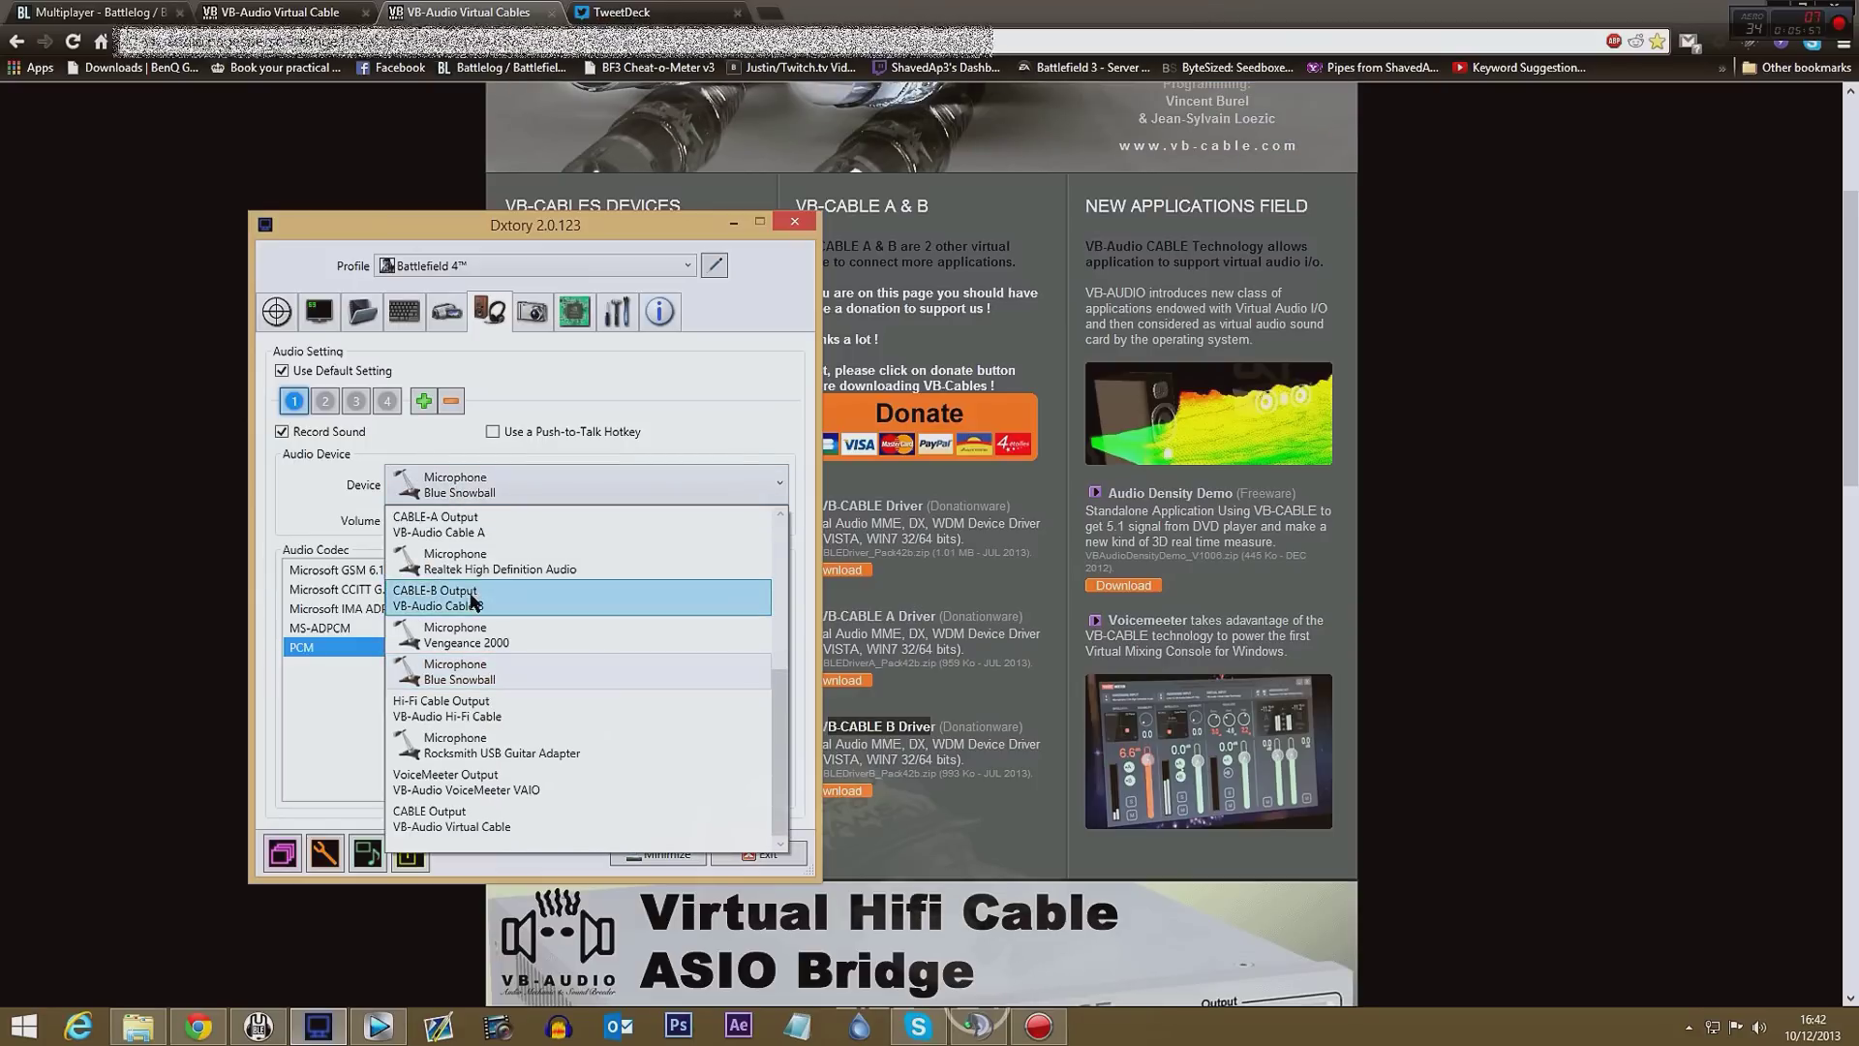
{"action": "left_click", "coordinate": [457, 535]}
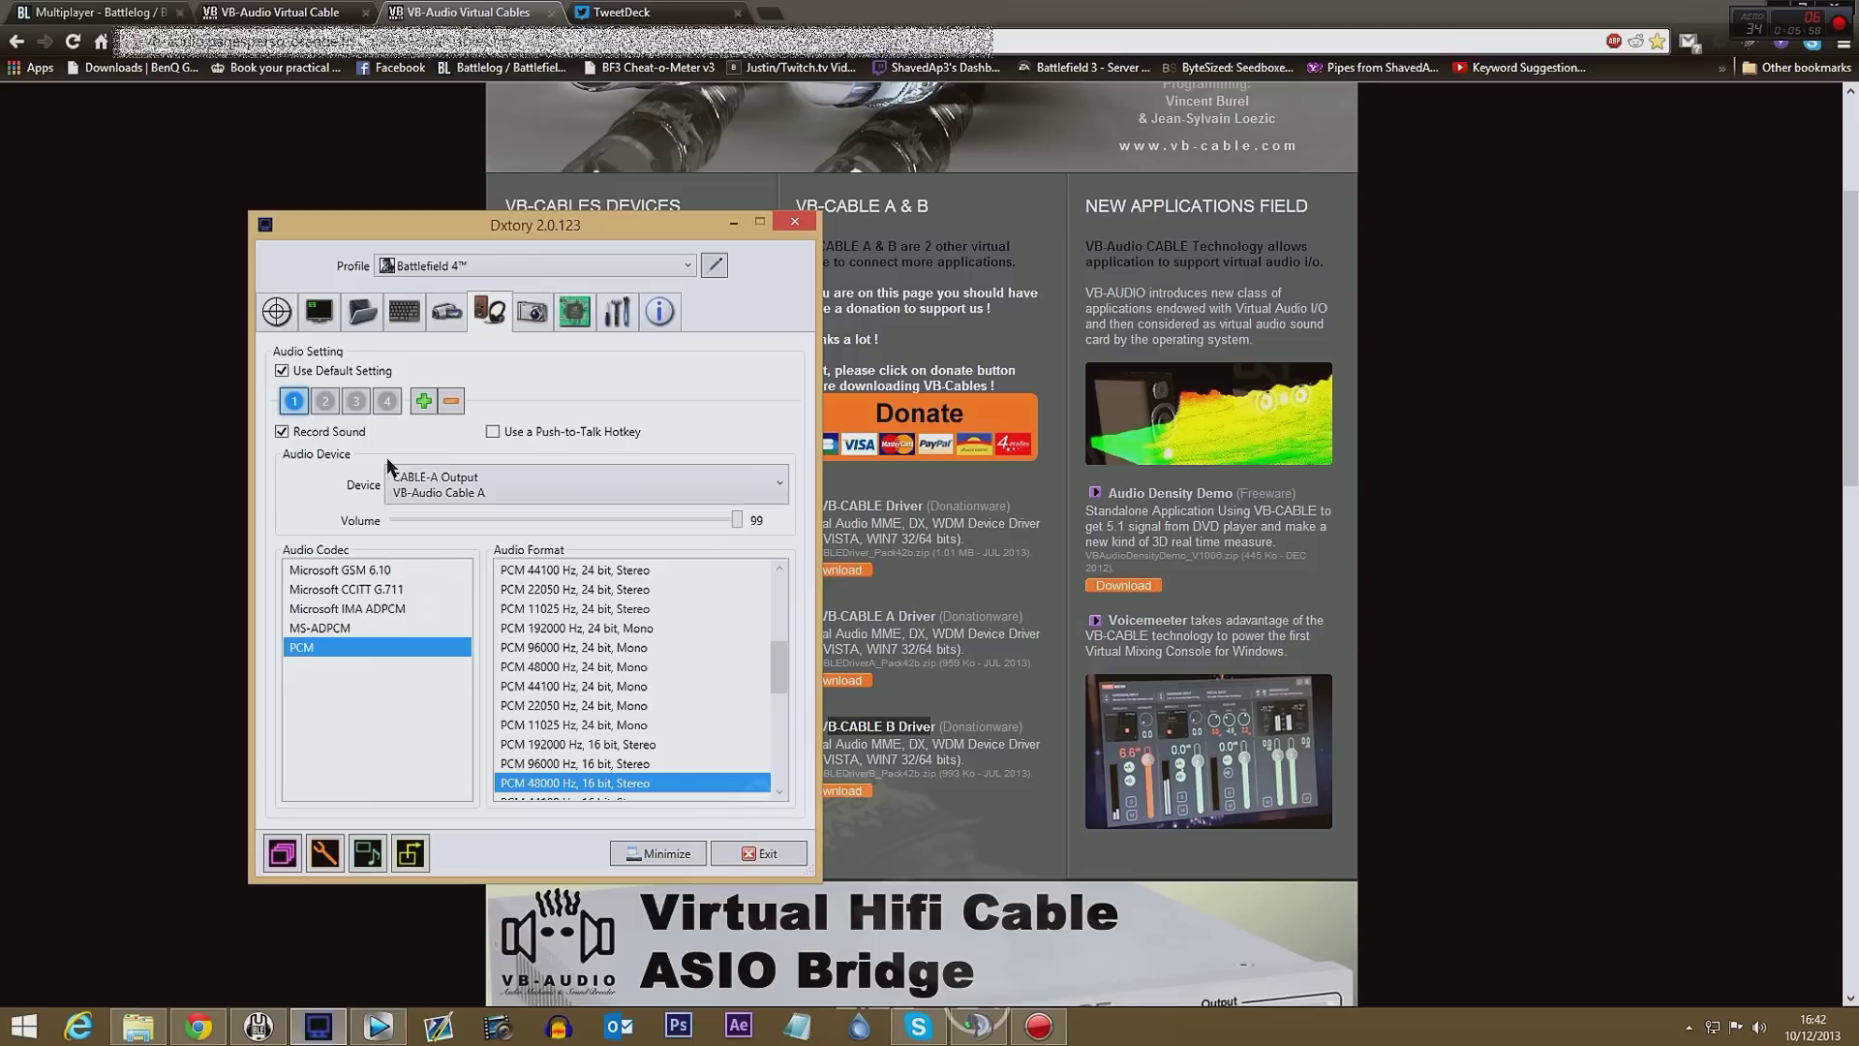
{"action": "left_click", "coordinate": [434, 492]}
{"action": "left_click", "coordinate": [411, 547]}
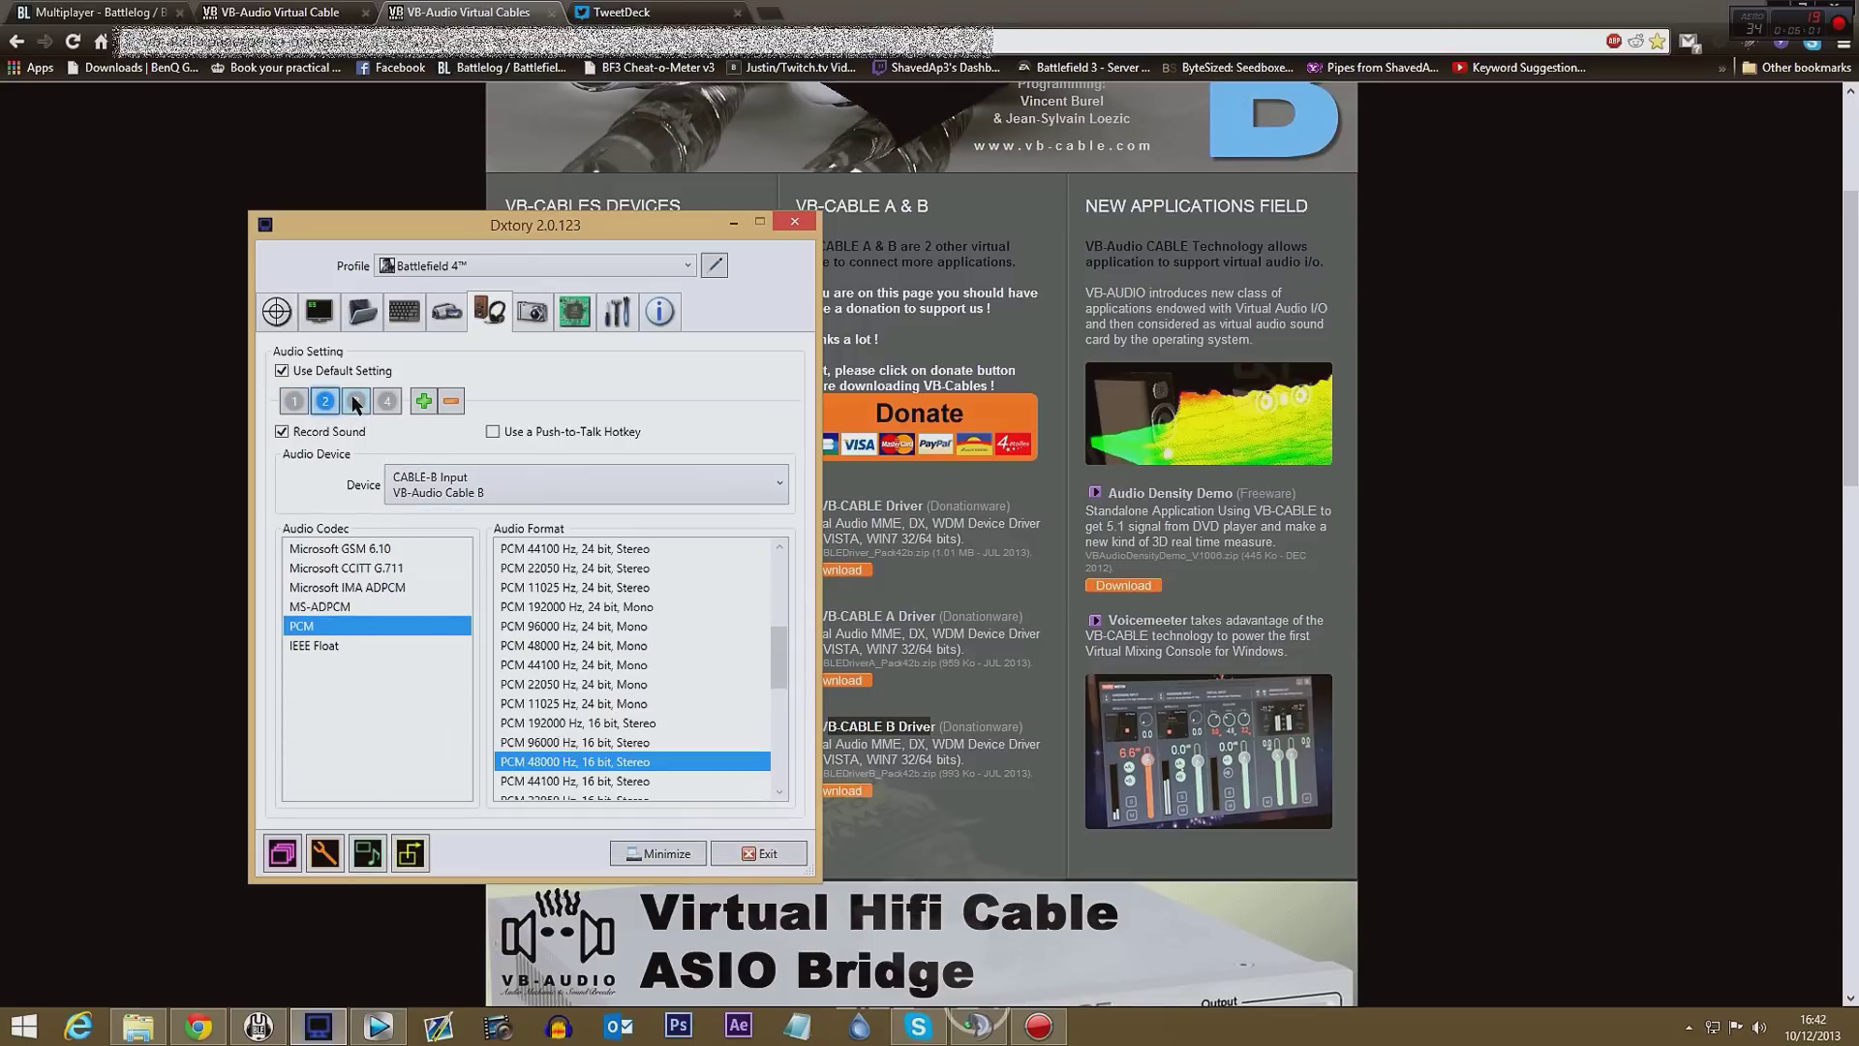
{"action": "left_click", "coordinate": [355, 405]}
{"action": "left_click", "coordinate": [415, 499]}
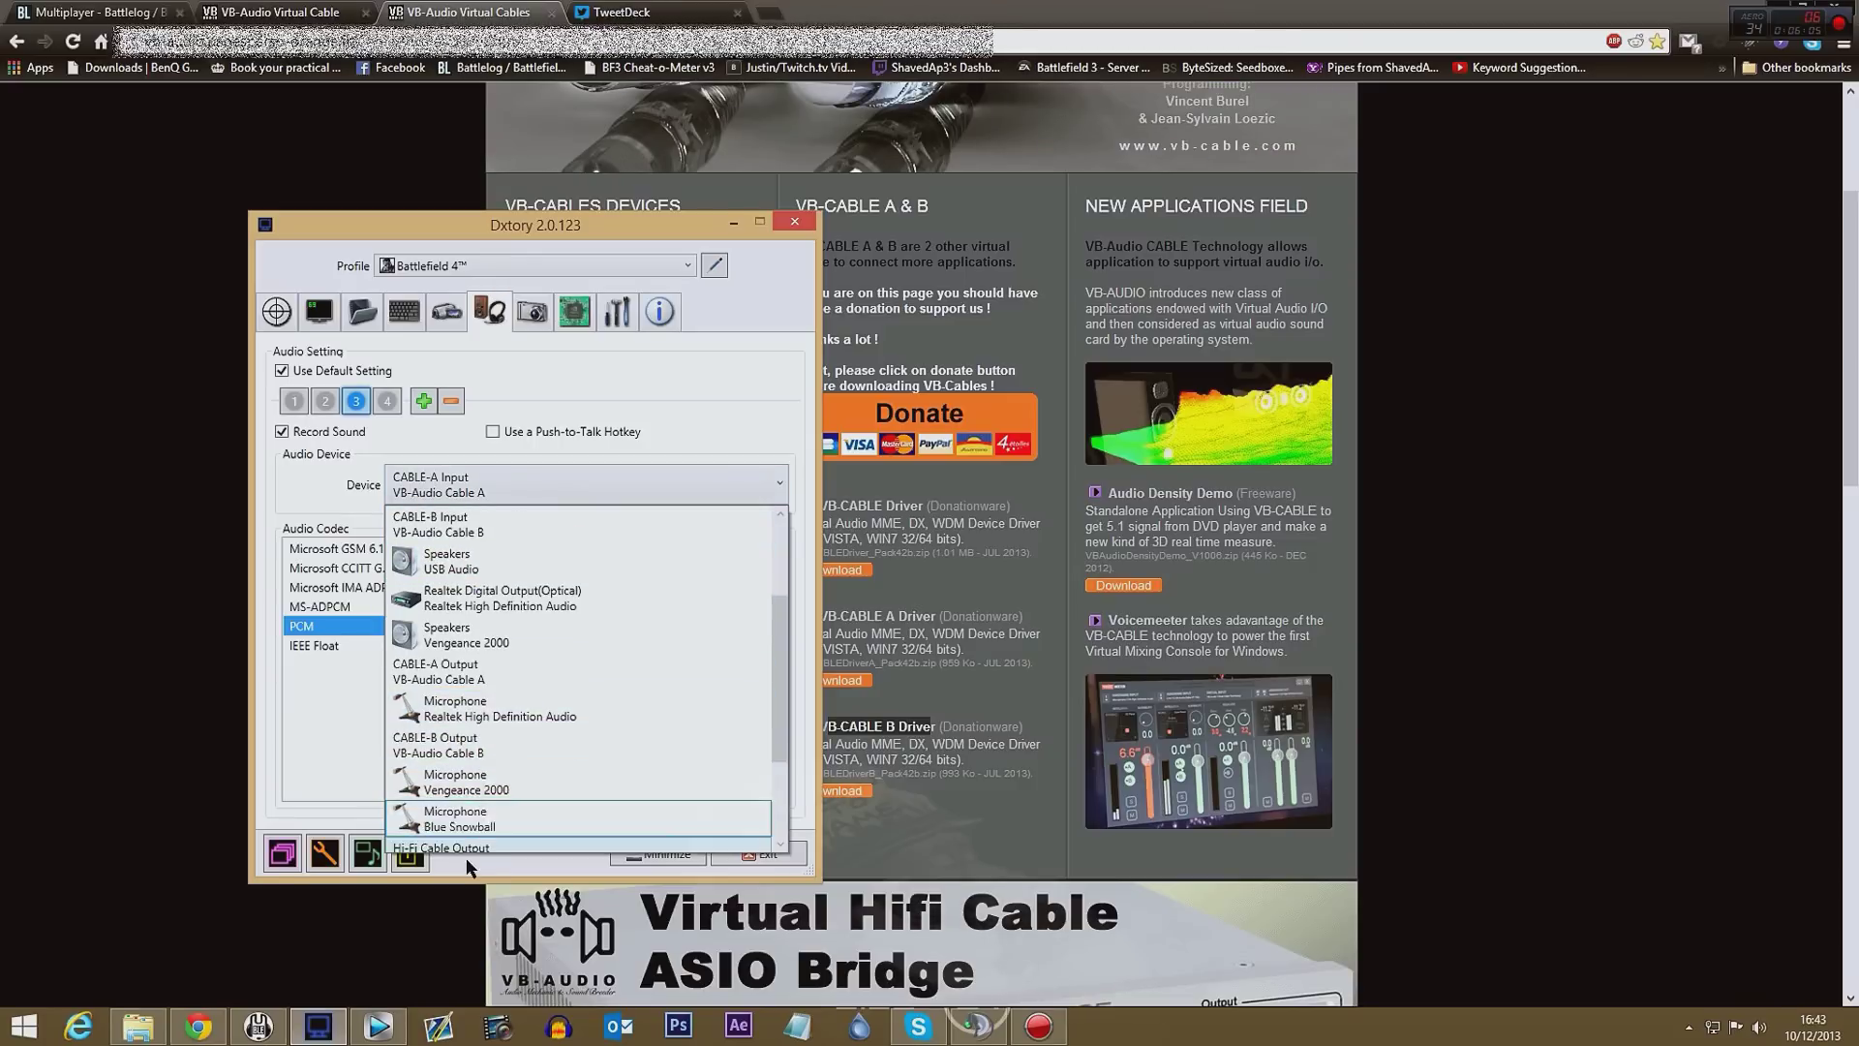
{"action": "left_click", "coordinate": [470, 829]}
- Set stream 4 to the Realtek speakers and check all four streams' devices
{"action": "left_click", "coordinate": [387, 401]}
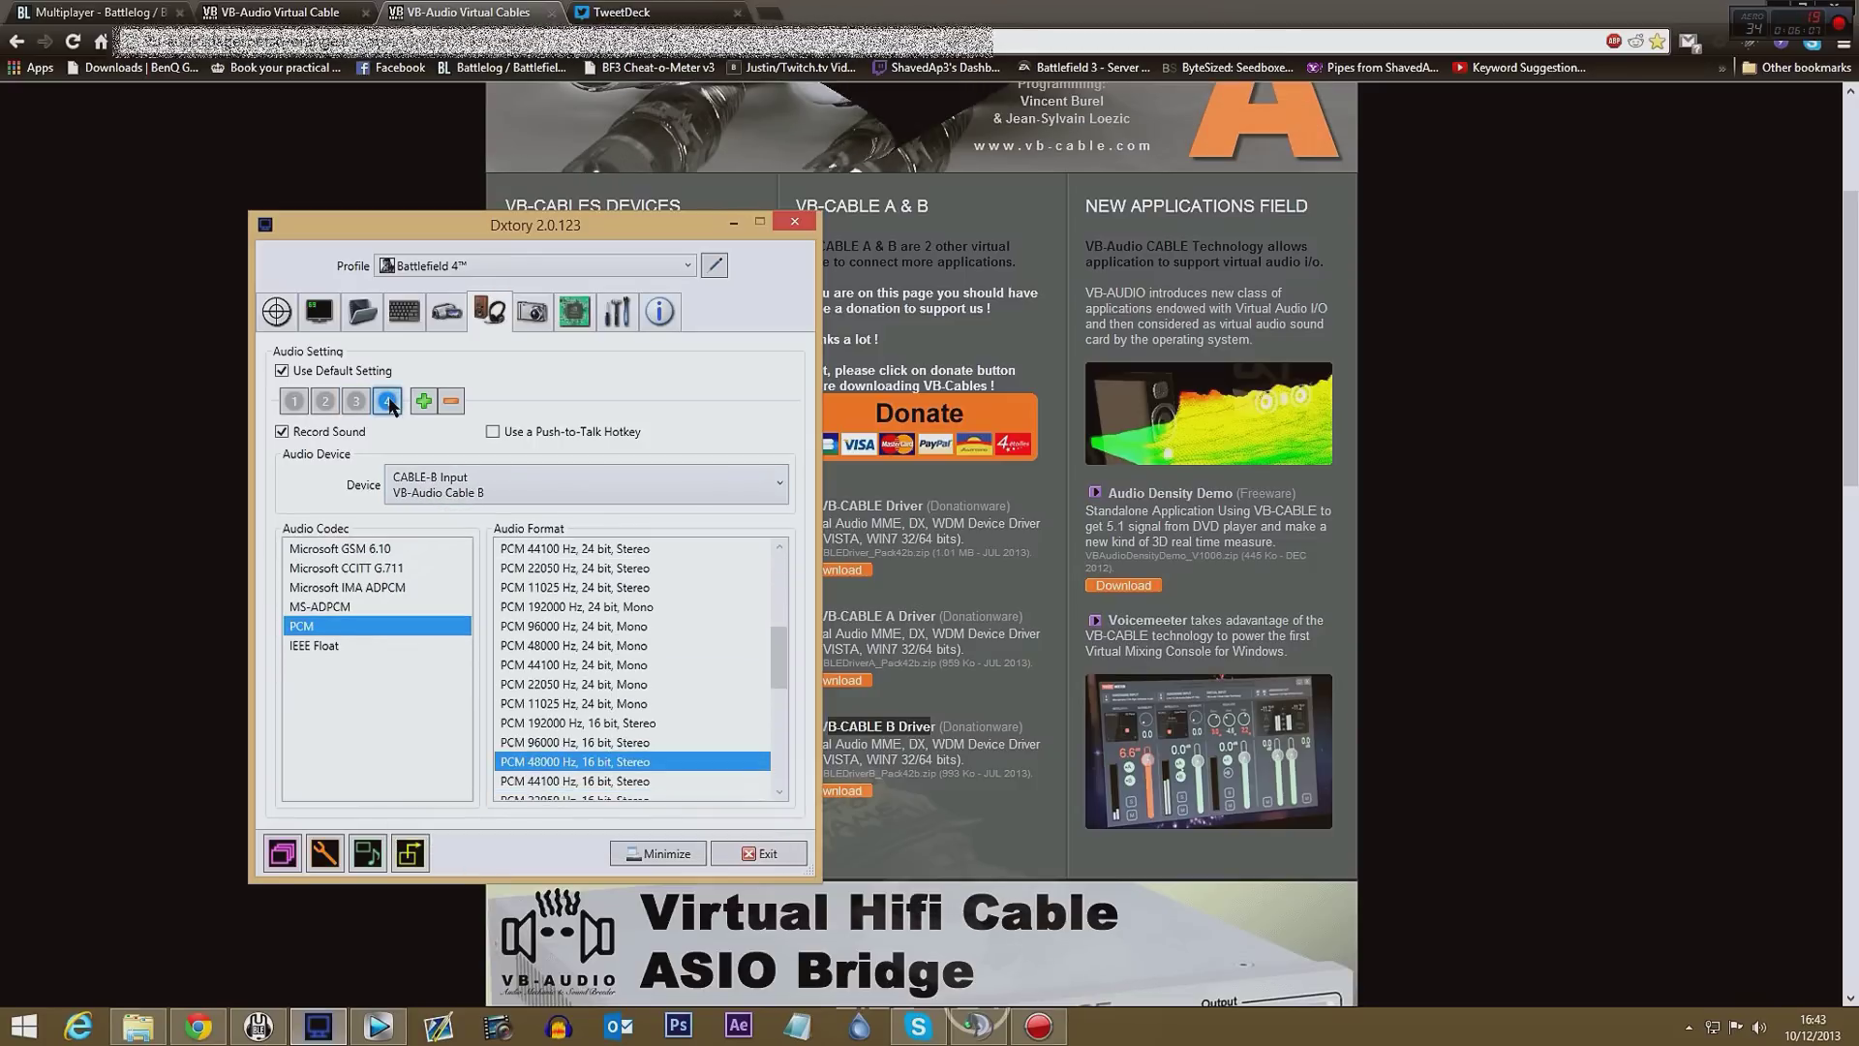
{"action": "left_click", "coordinate": [445, 487]}
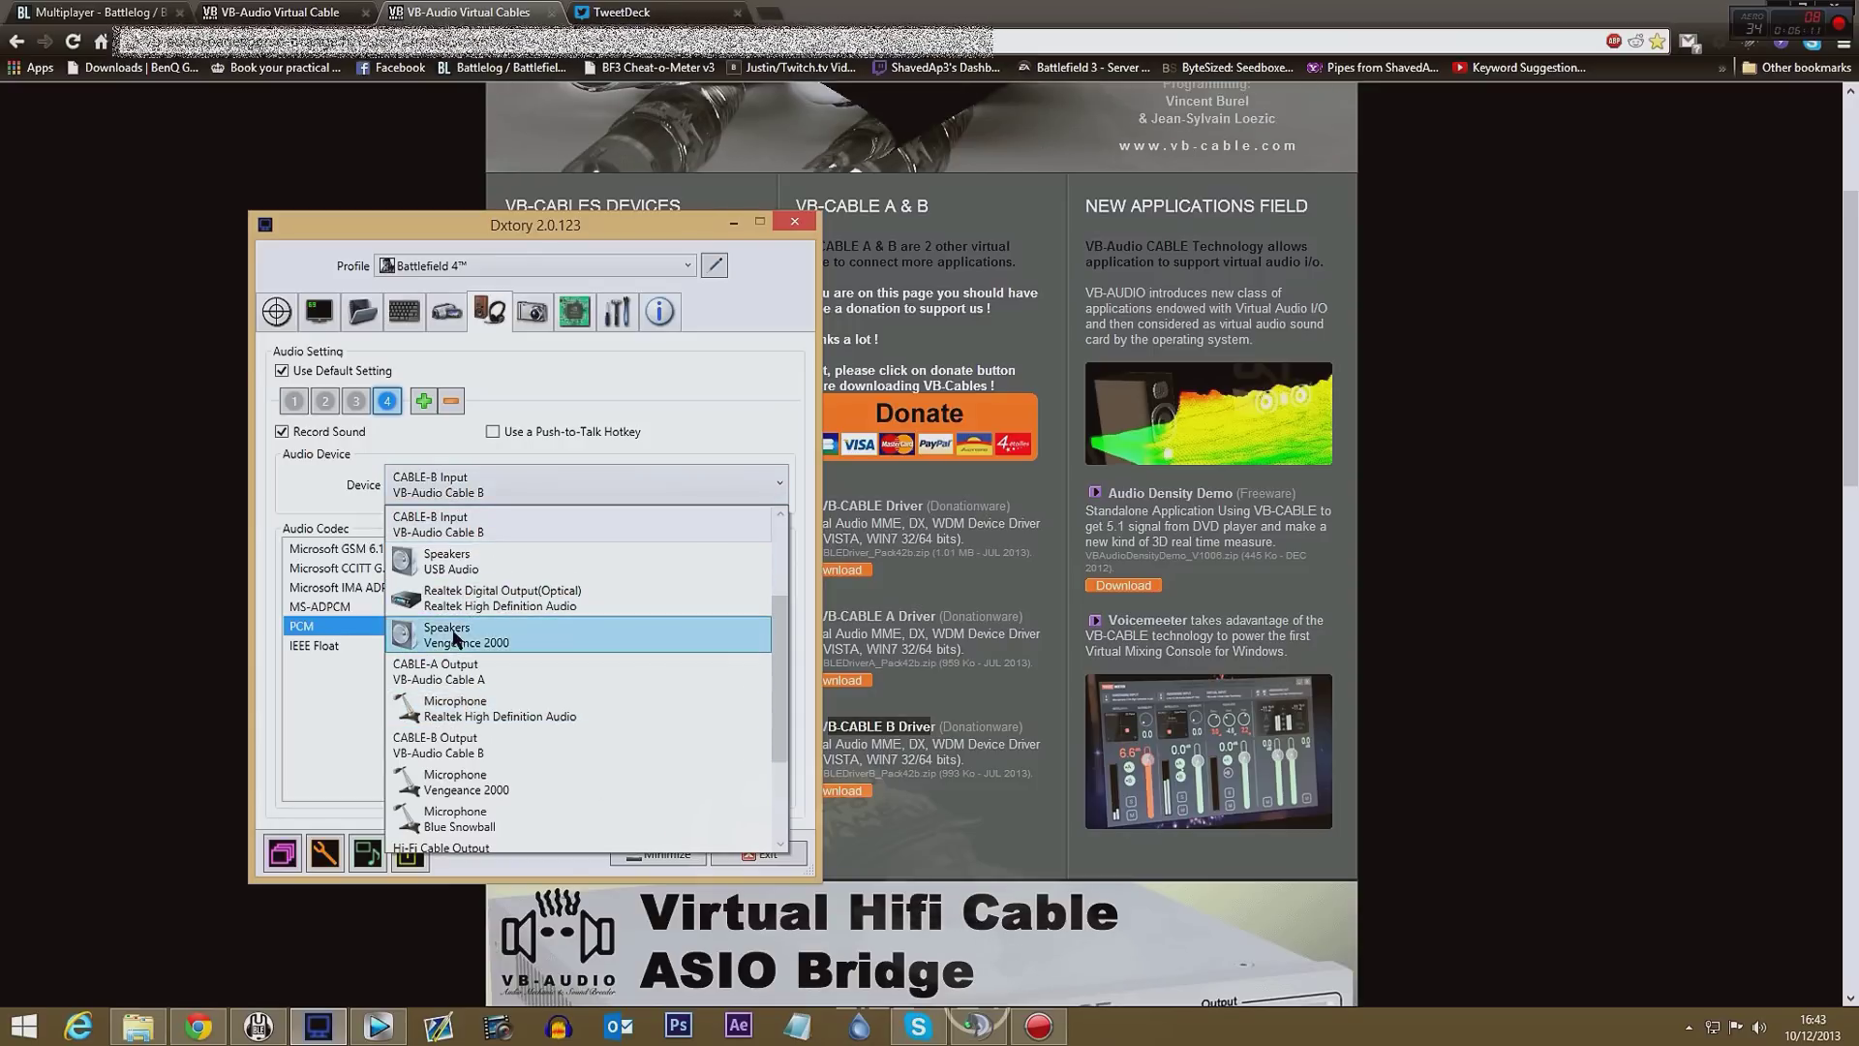
{"action": "scroll", "coordinate": [496, 647], "scroll_direction": "down", "scroll_amount": 2}
{"action": "scroll", "coordinate": [506, 699], "scroll_direction": "up", "scroll_amount": 3}
{"action": "left_click", "coordinate": [467, 572]}
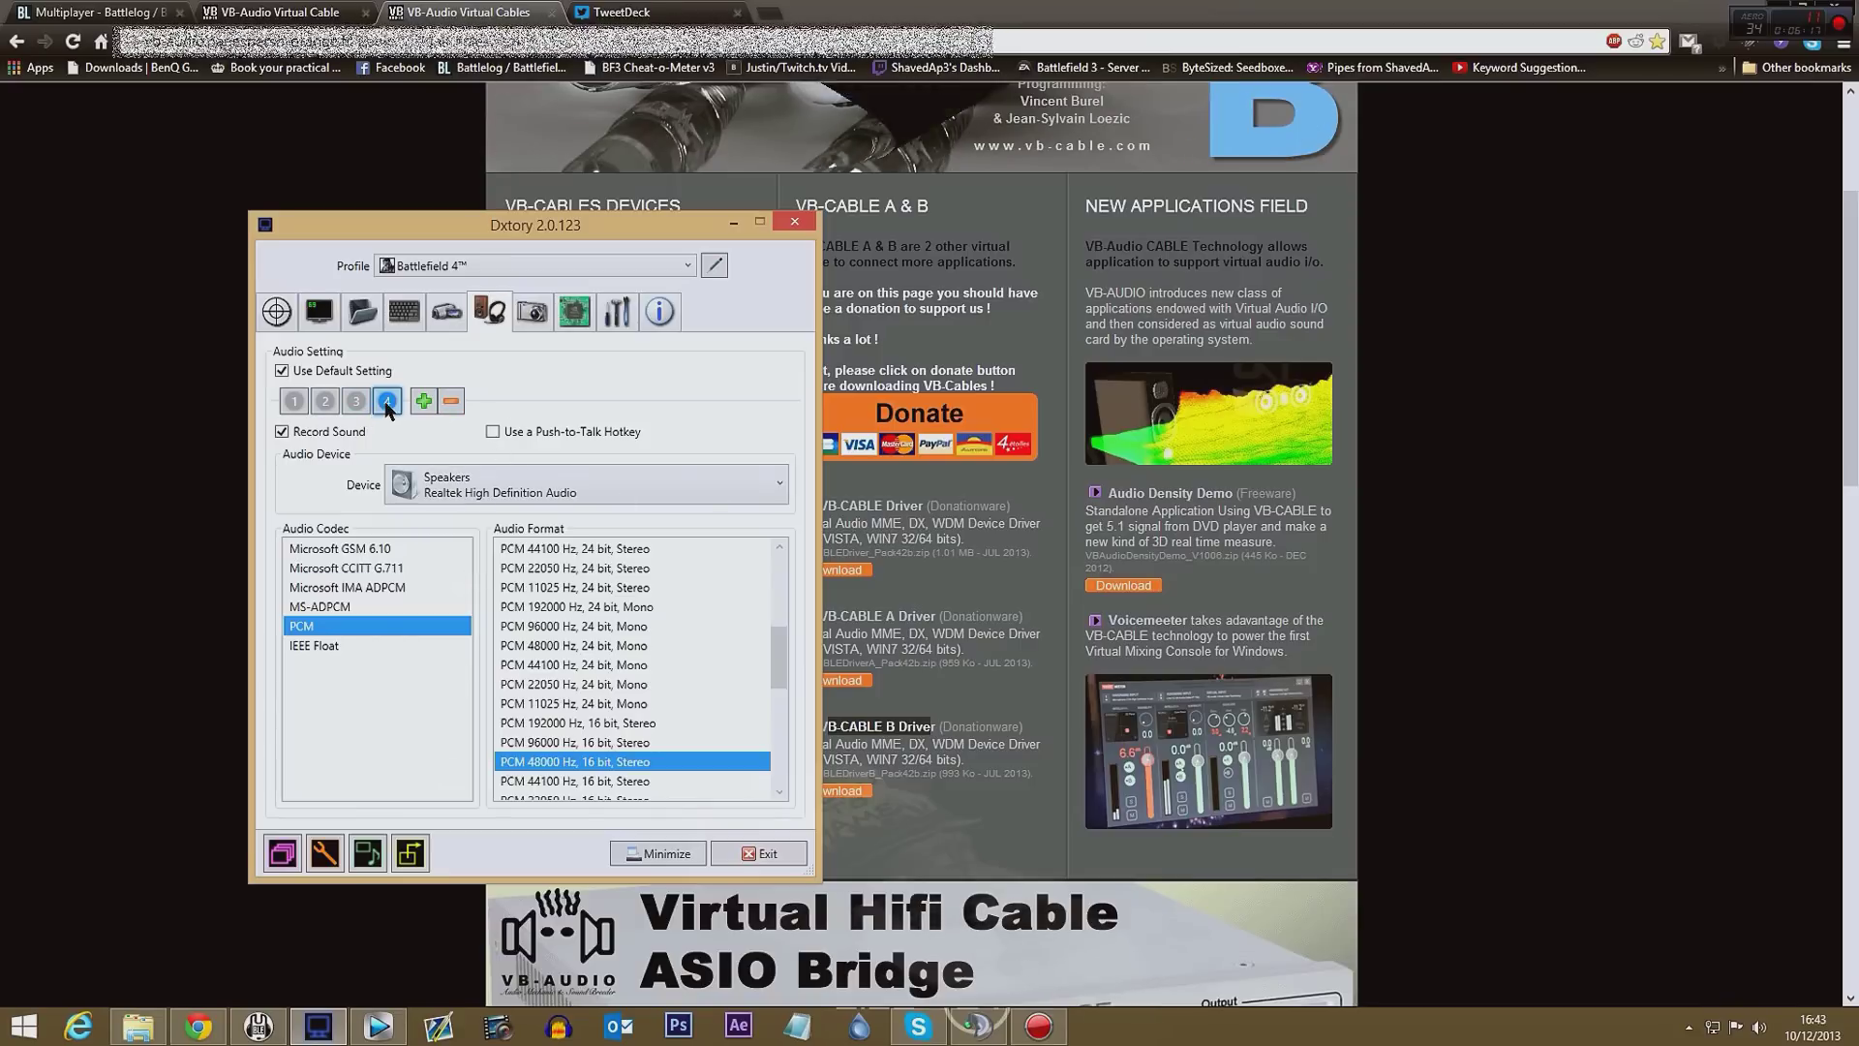
{"action": "left_click", "coordinate": [294, 401]}
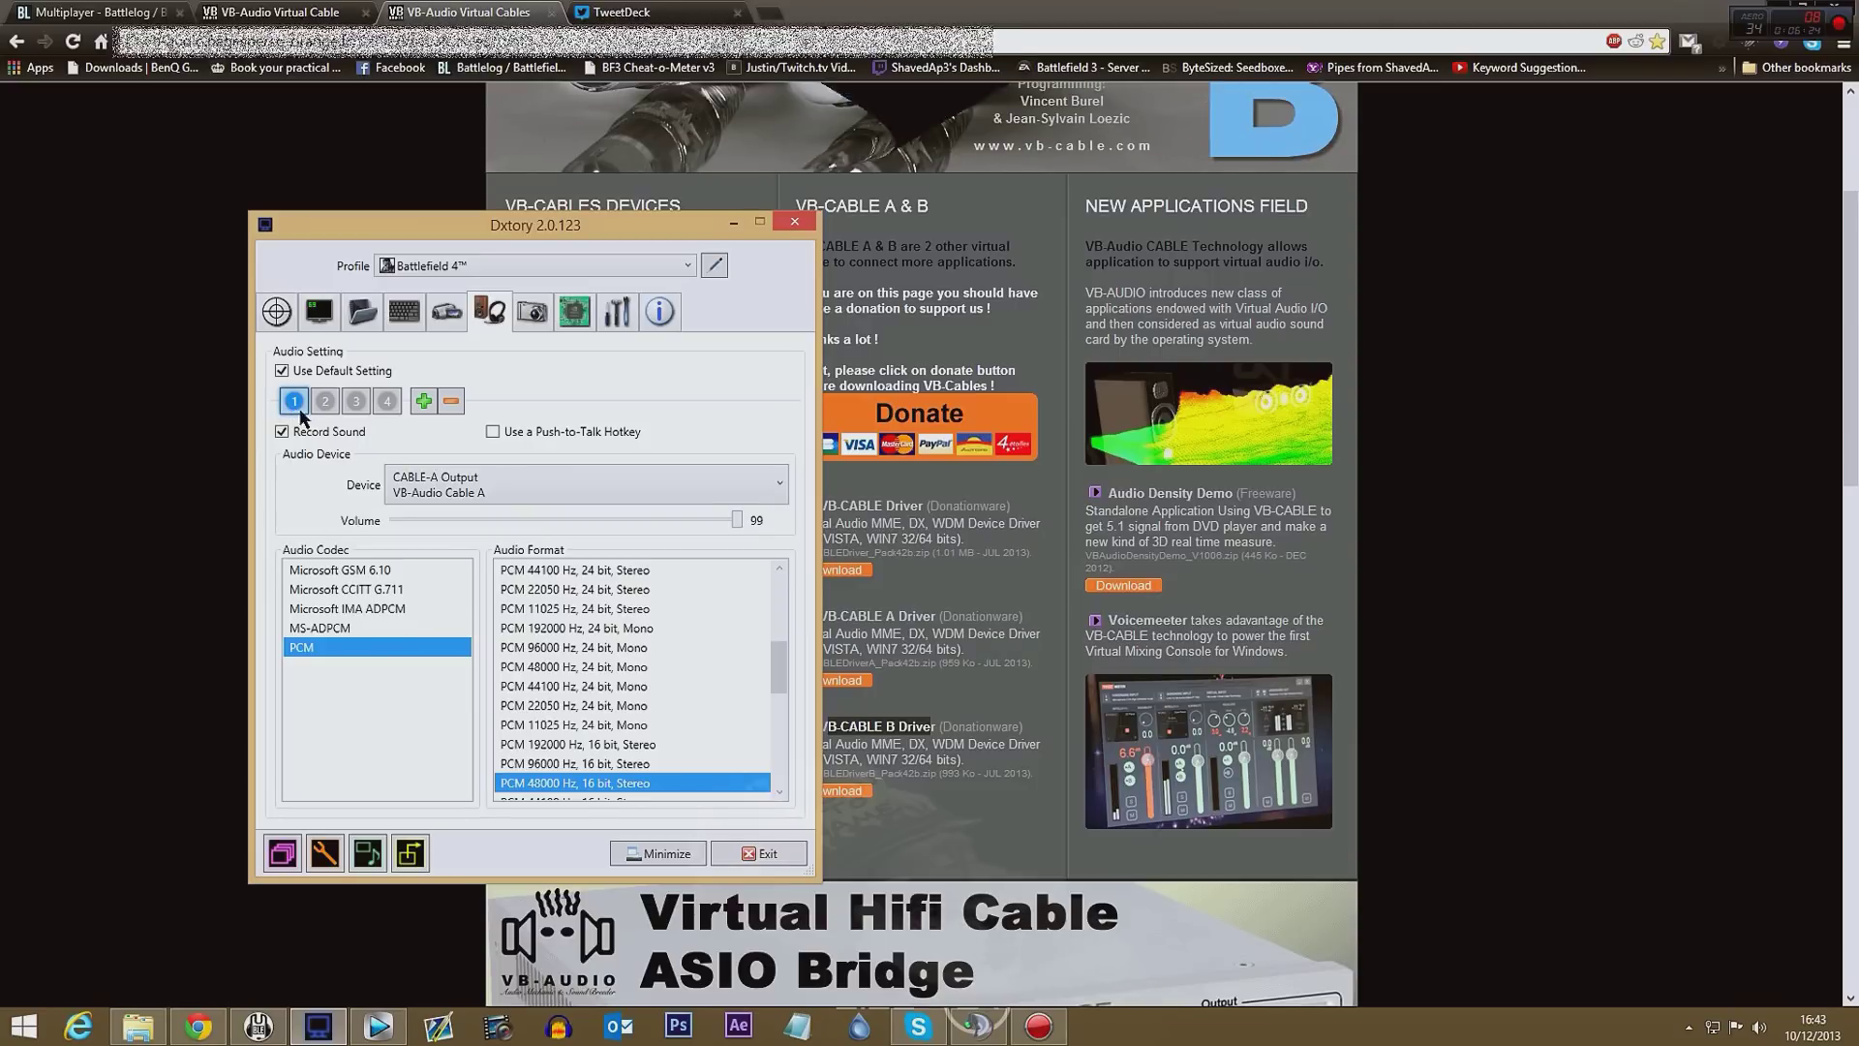
{"action": "left_click", "coordinate": [323, 401]}
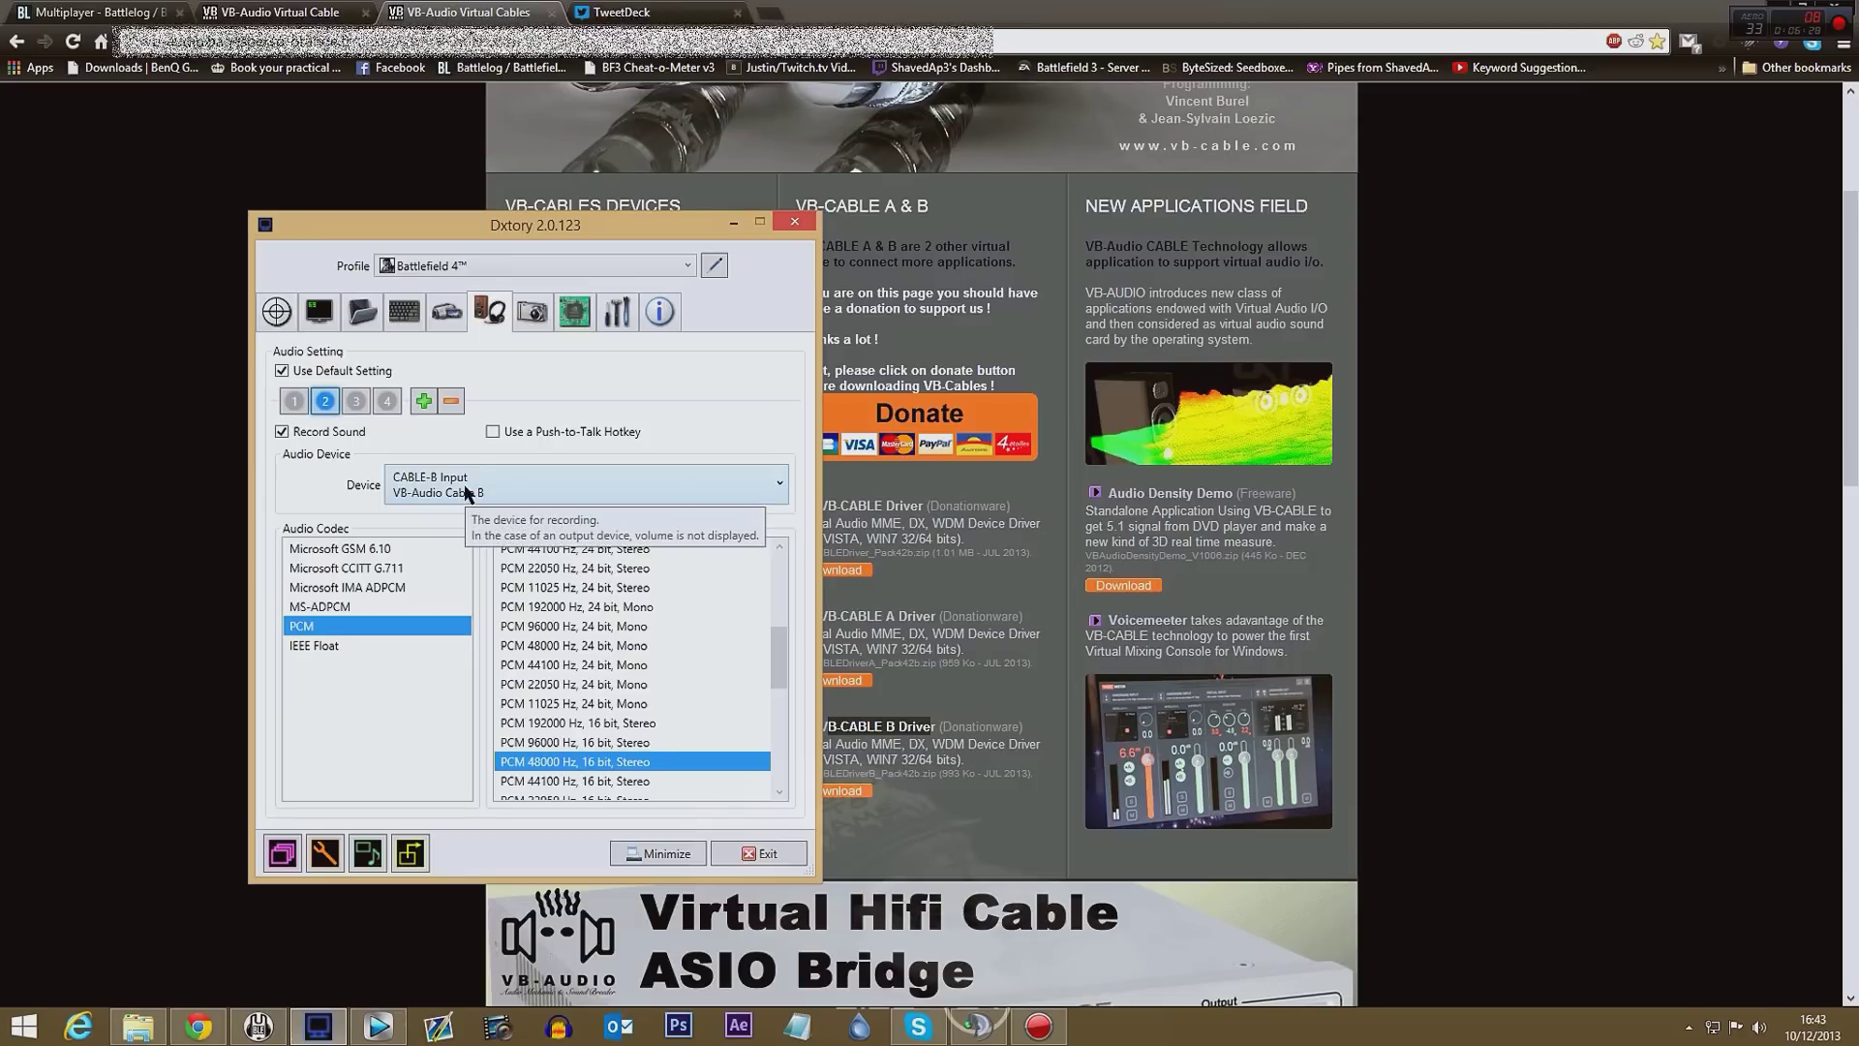
{"action": "left_click", "coordinate": [355, 401]}
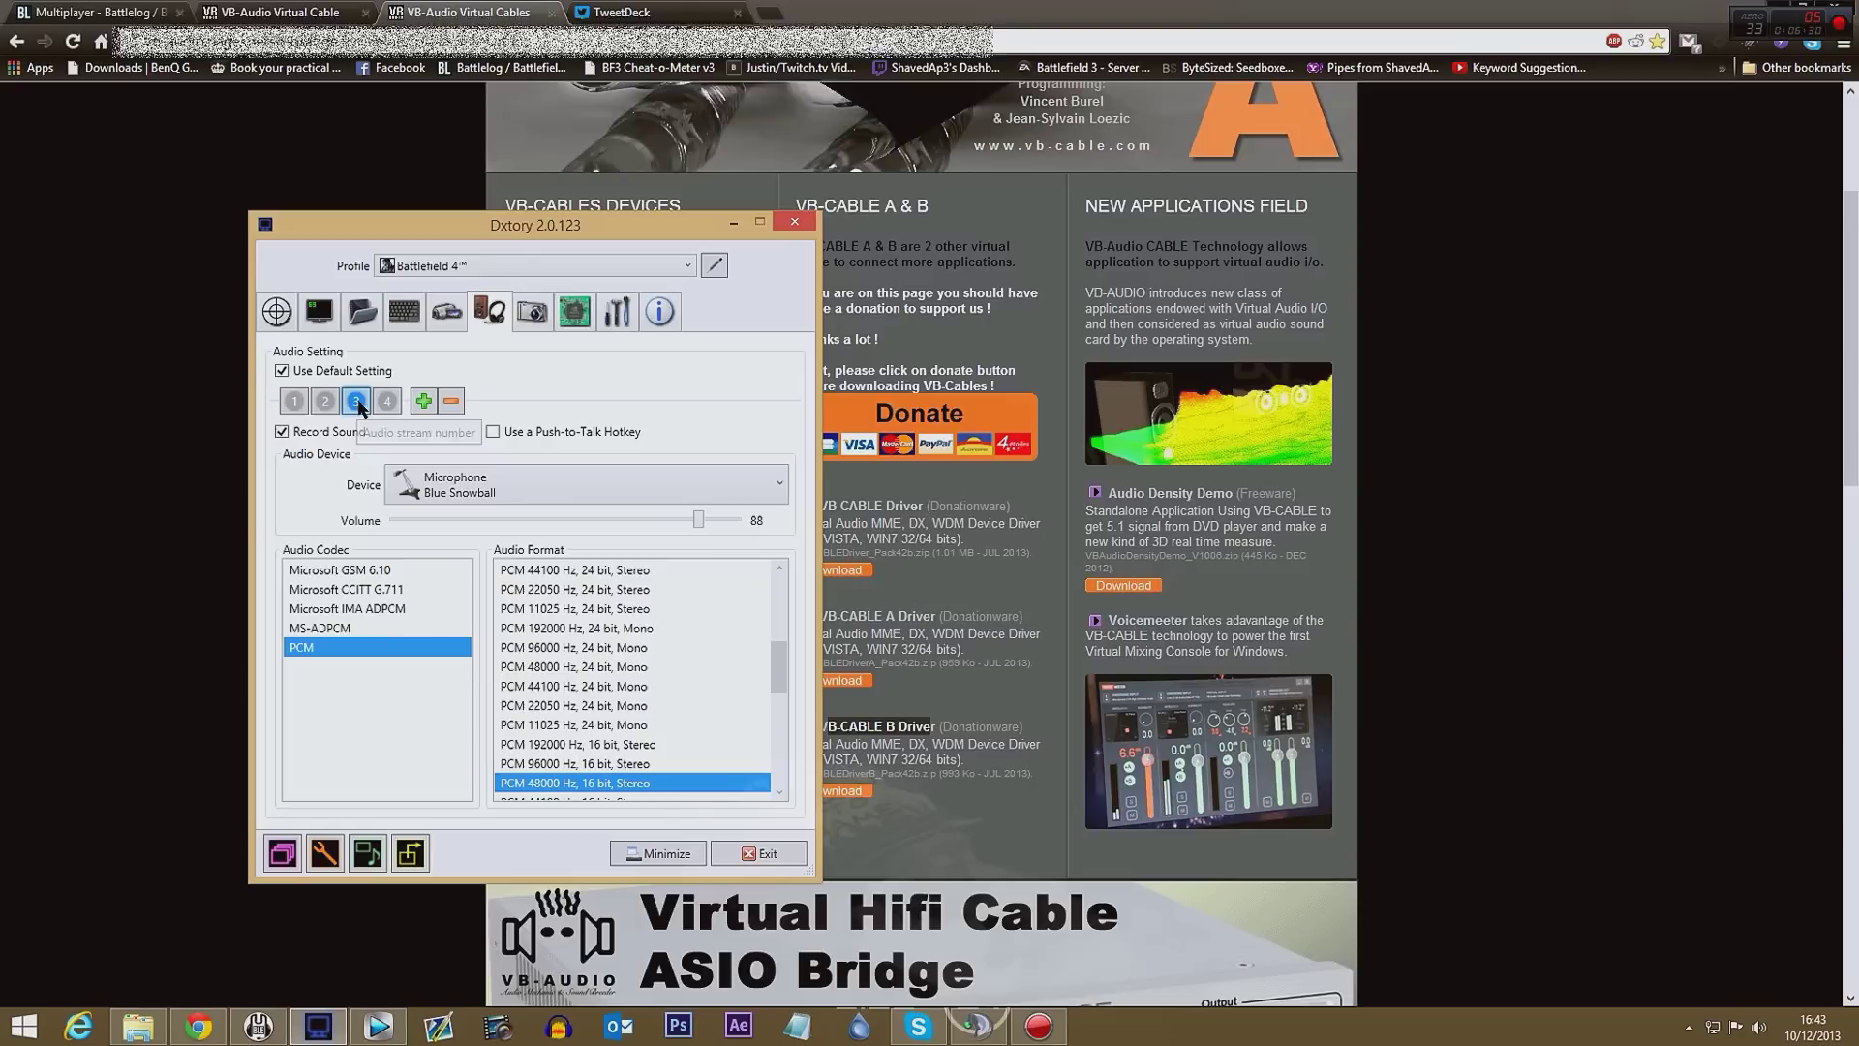
{"action": "left_click", "coordinate": [387, 401]}
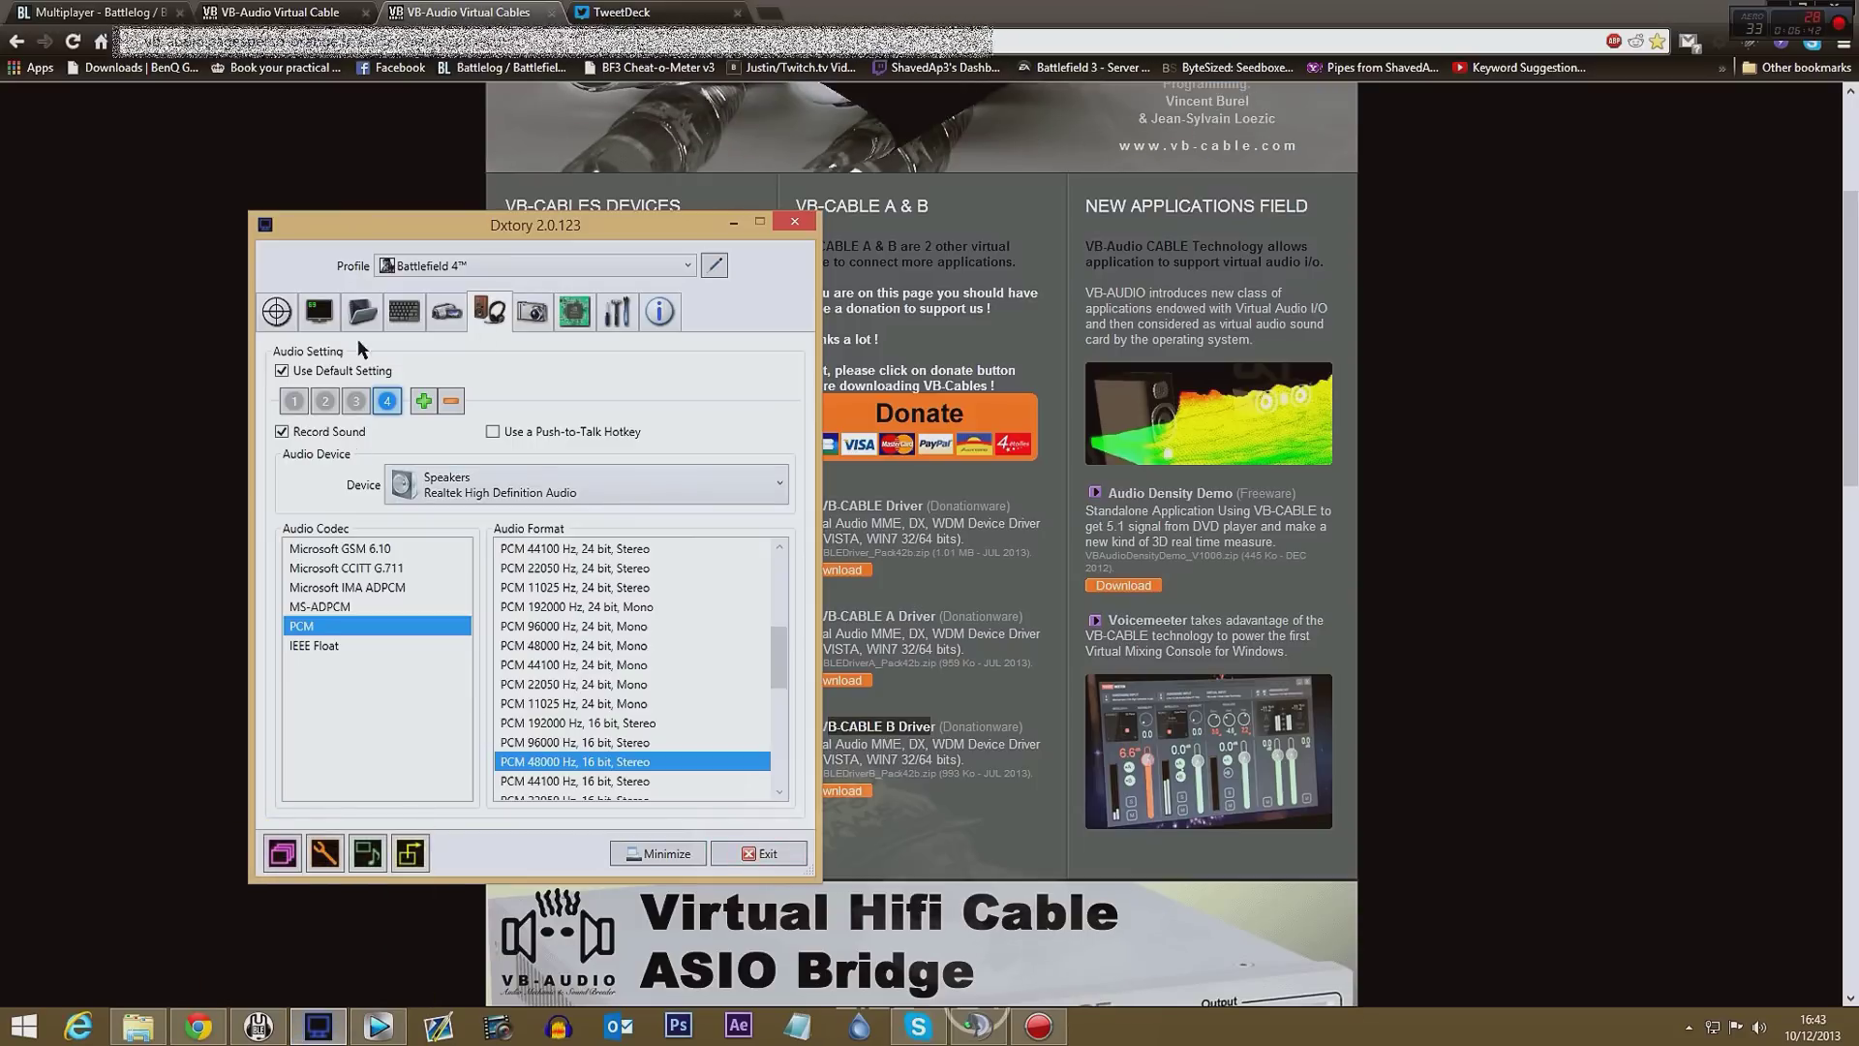
- Minimize Dxtory, confirm Mumble's Audio Output device is CABLE-B Input, and cancel settings
{"action": "left_click", "coordinate": [658, 853]}
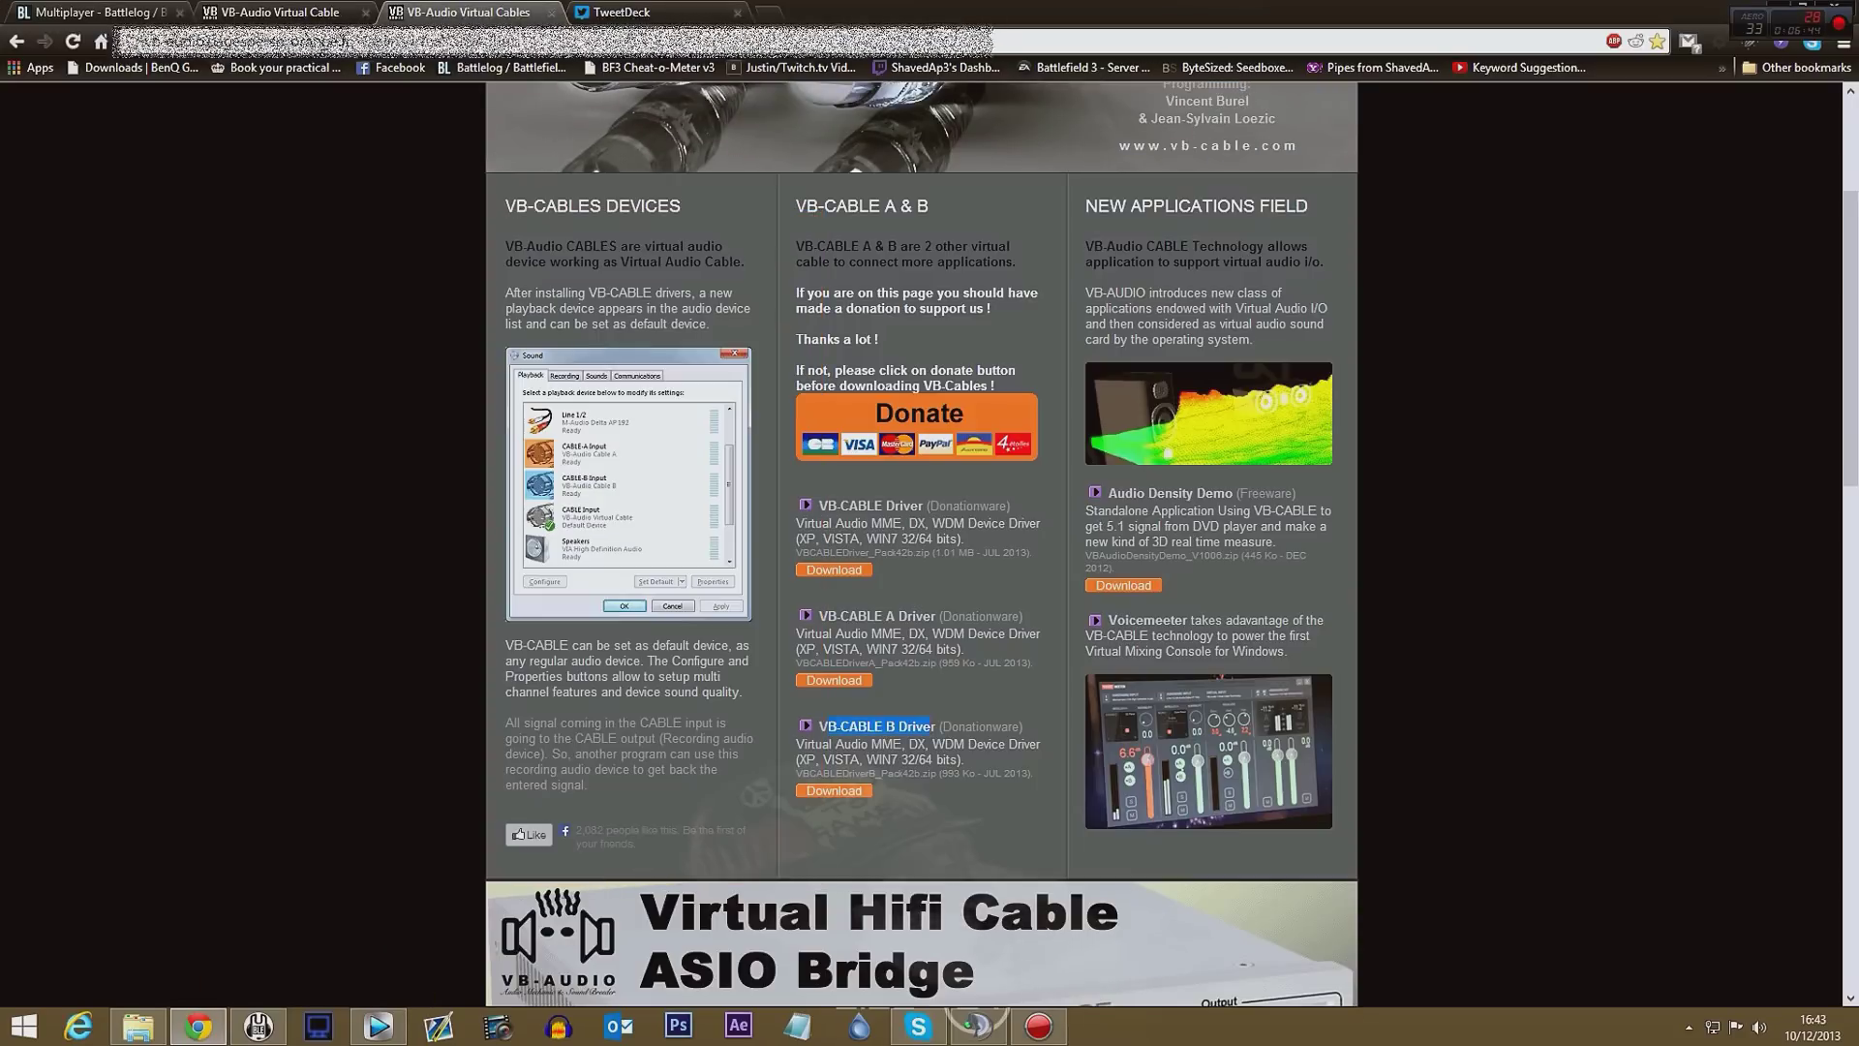
{"action": "left_click", "coordinate": [259, 1026]}
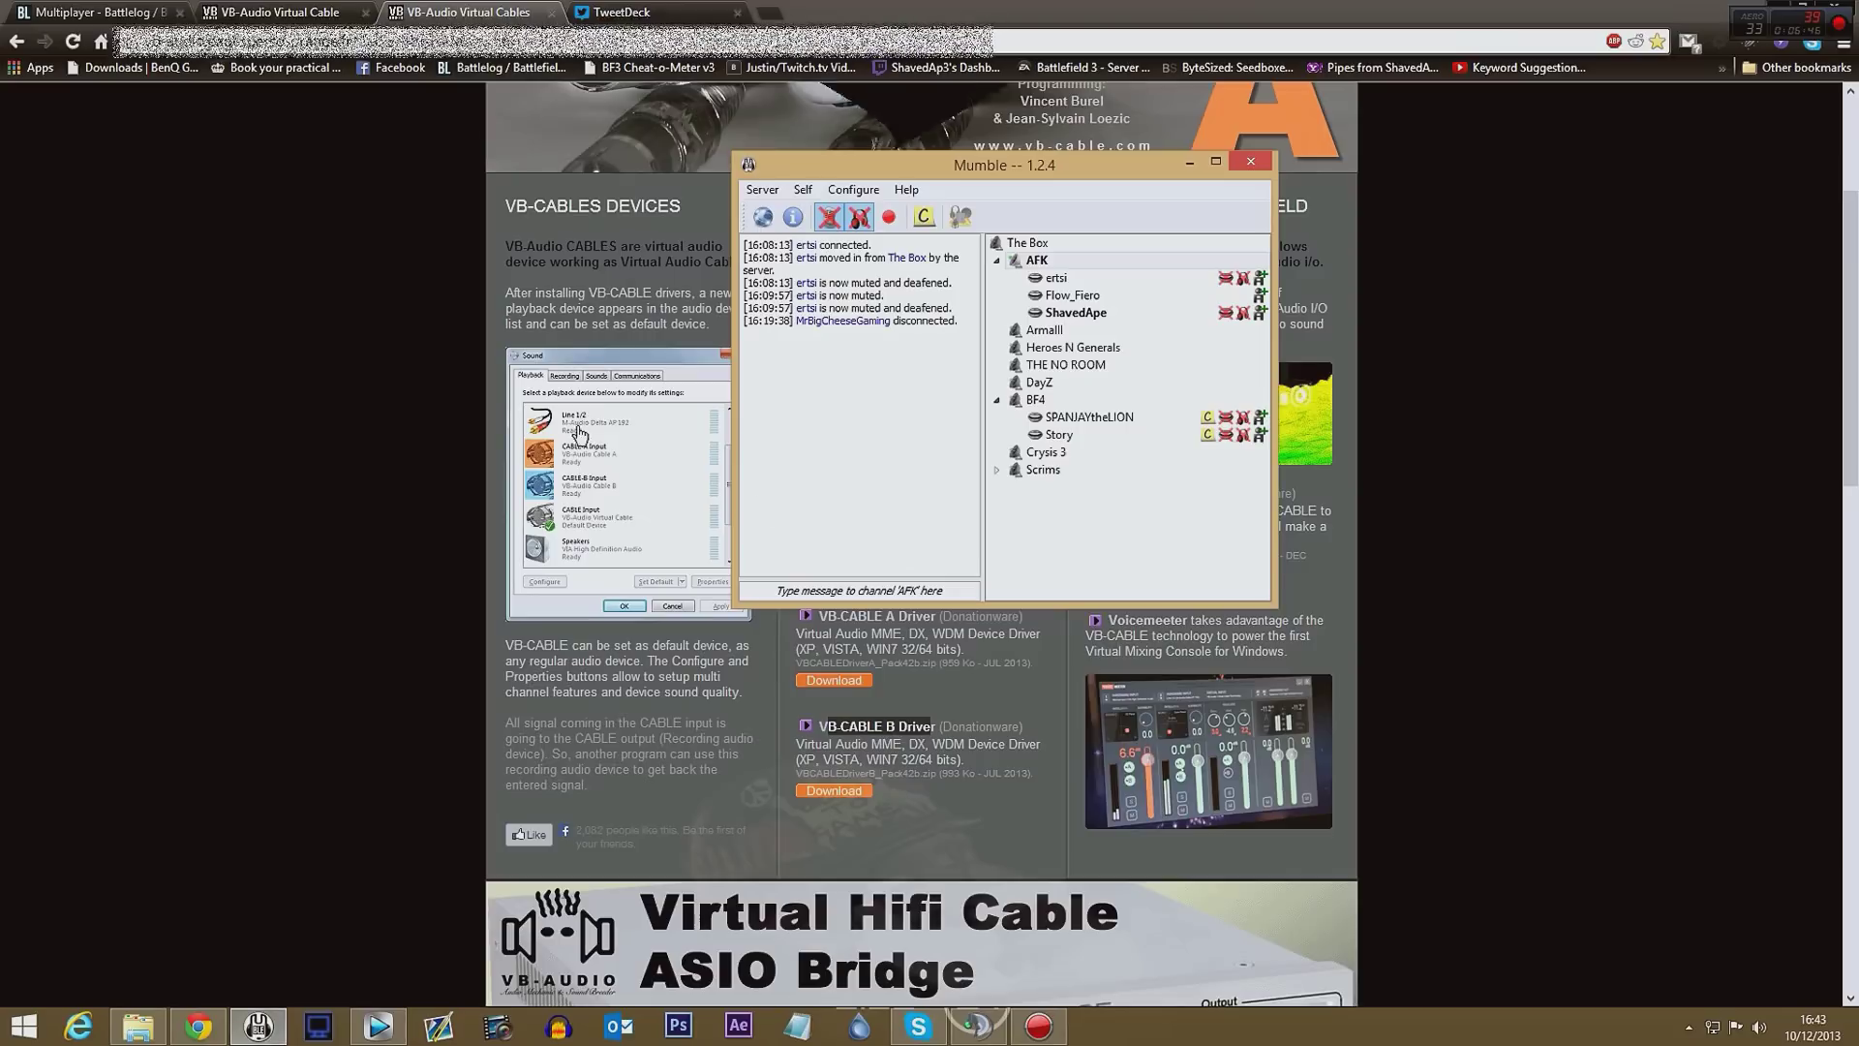
{"action": "left_click", "coordinate": [854, 191]}
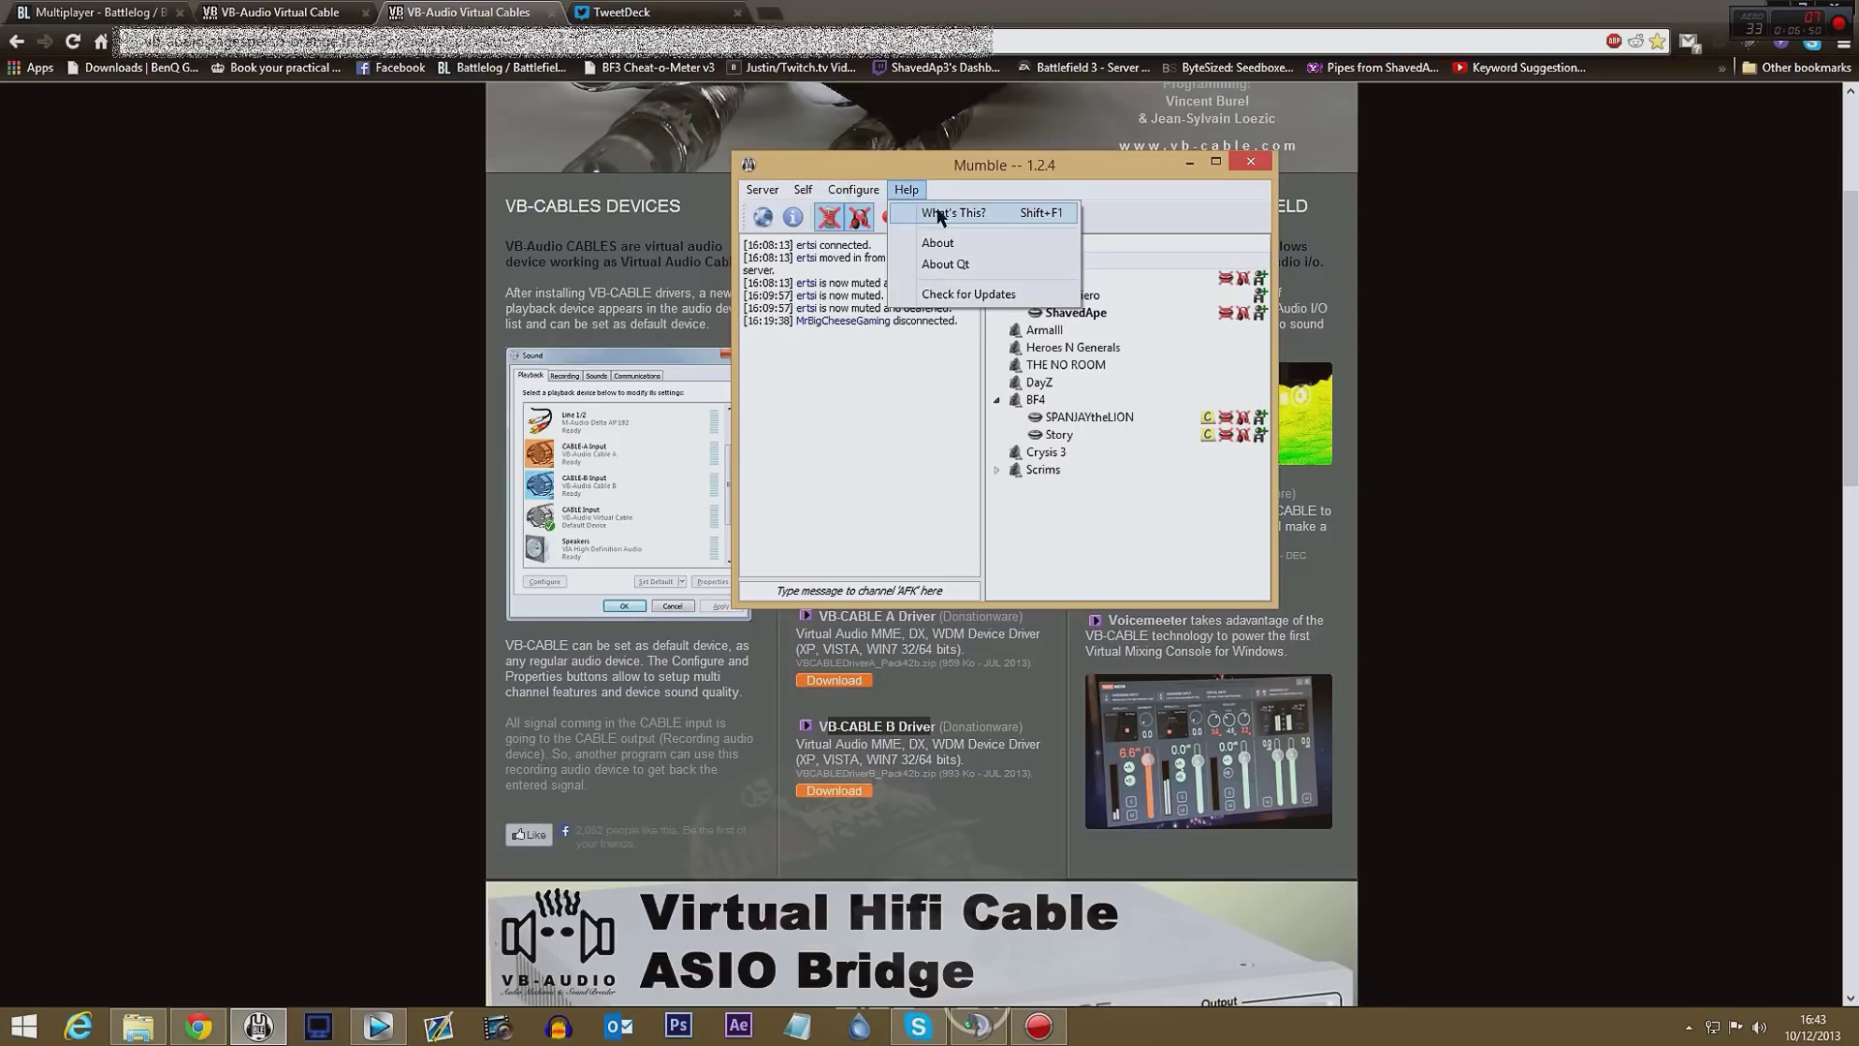
{"action": "left_click", "coordinate": [870, 214]}
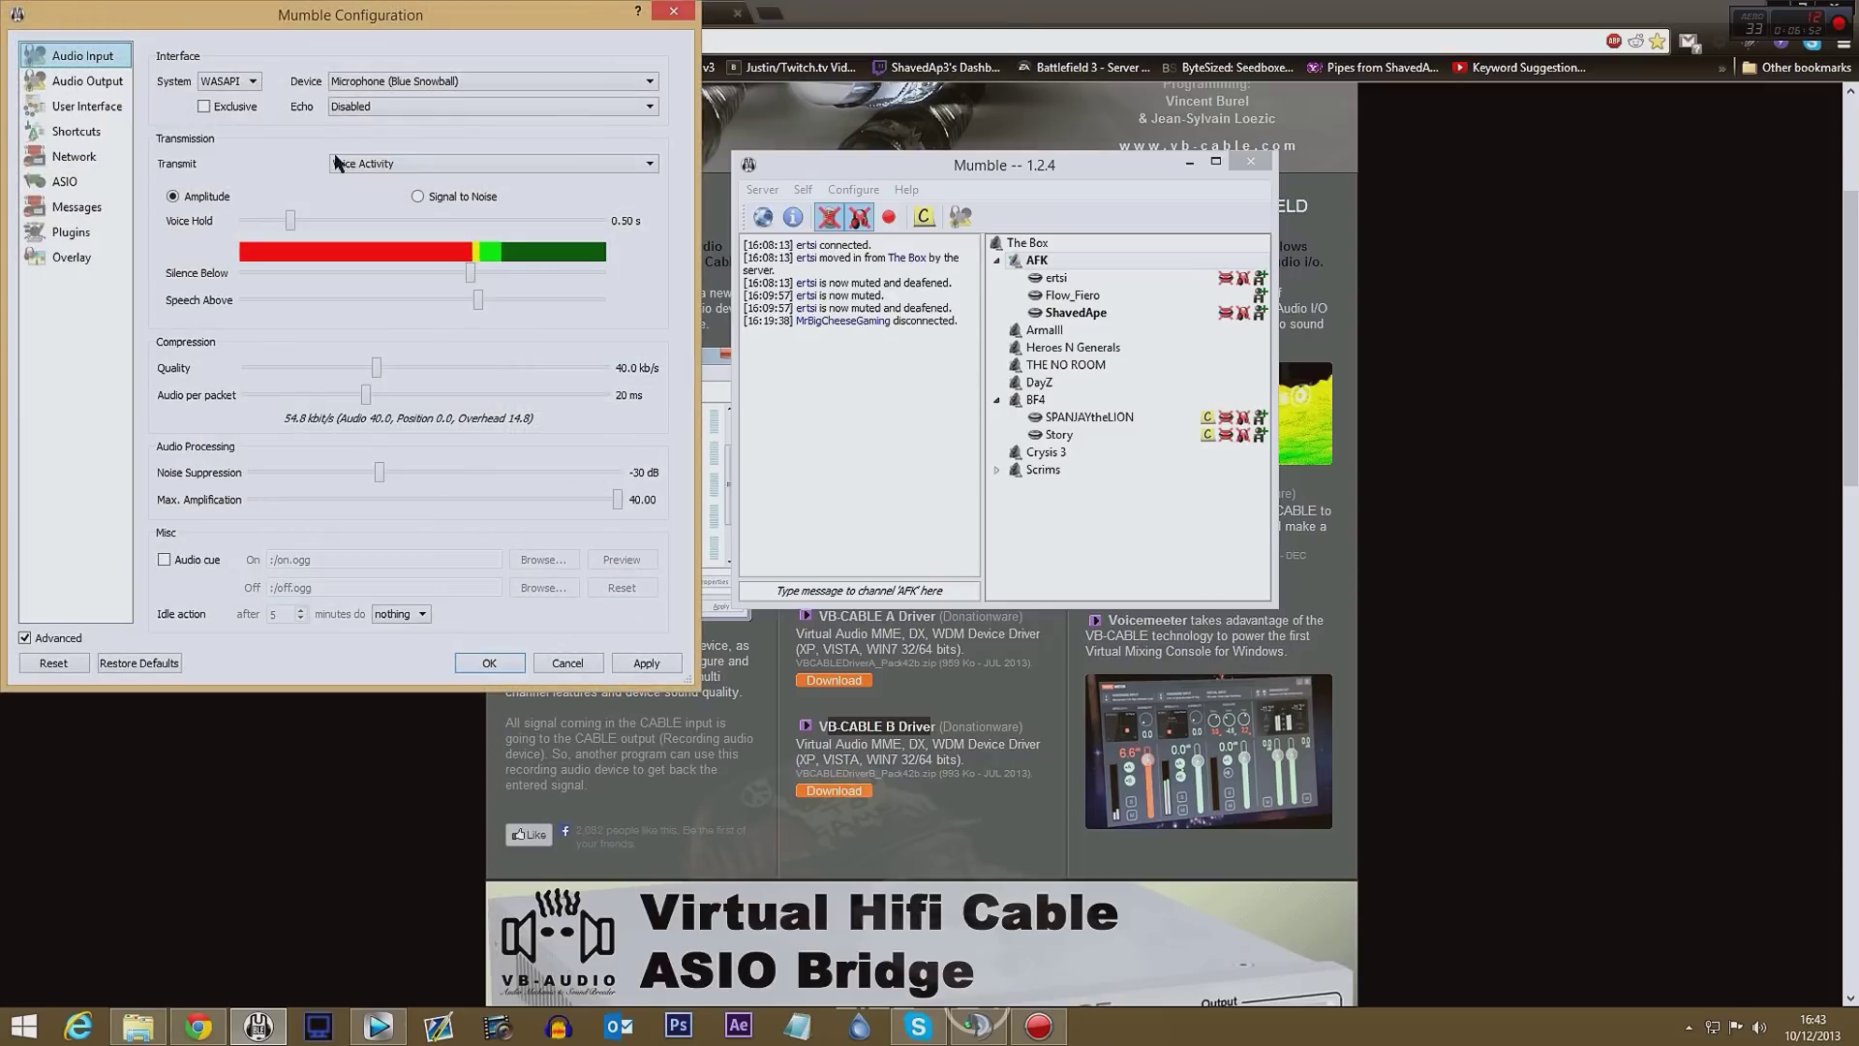
{"action": "left_click", "coordinate": [84, 85]}
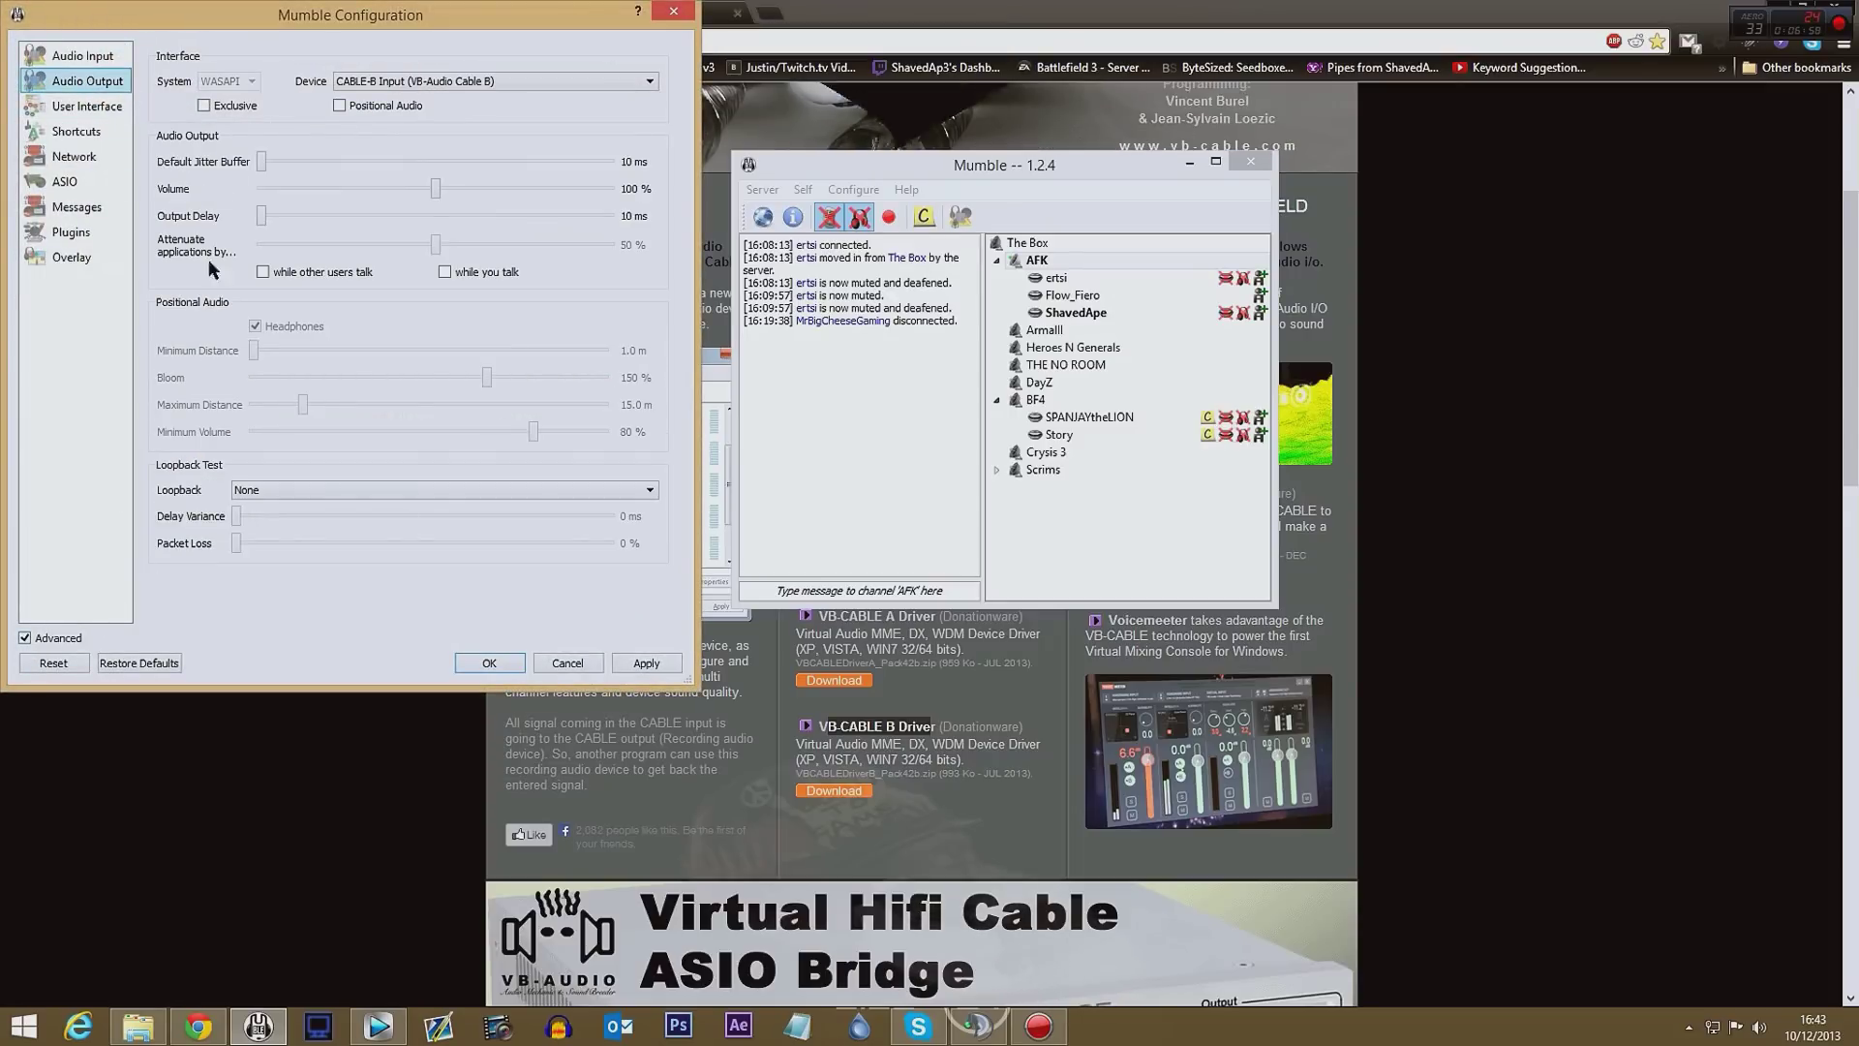
{"action": "left_click", "coordinate": [452, 85]}
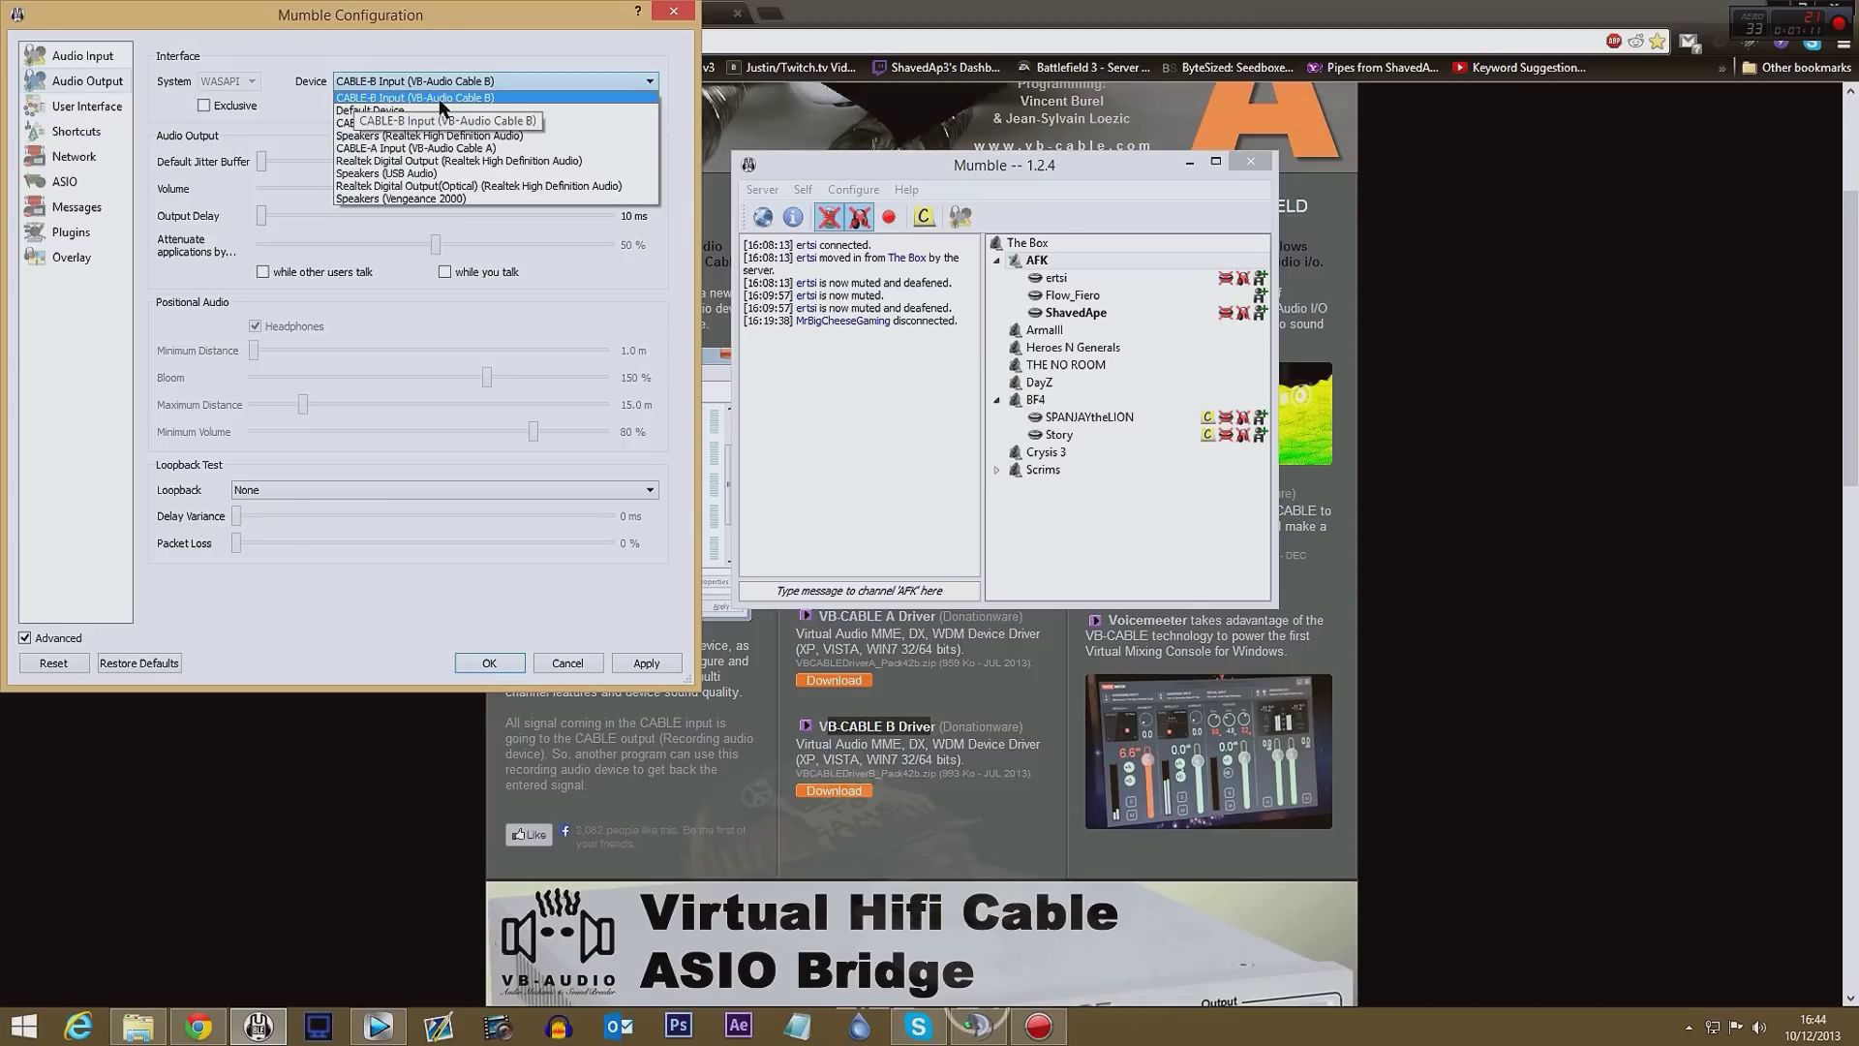
{"action": "left_click", "coordinate": [581, 316]}
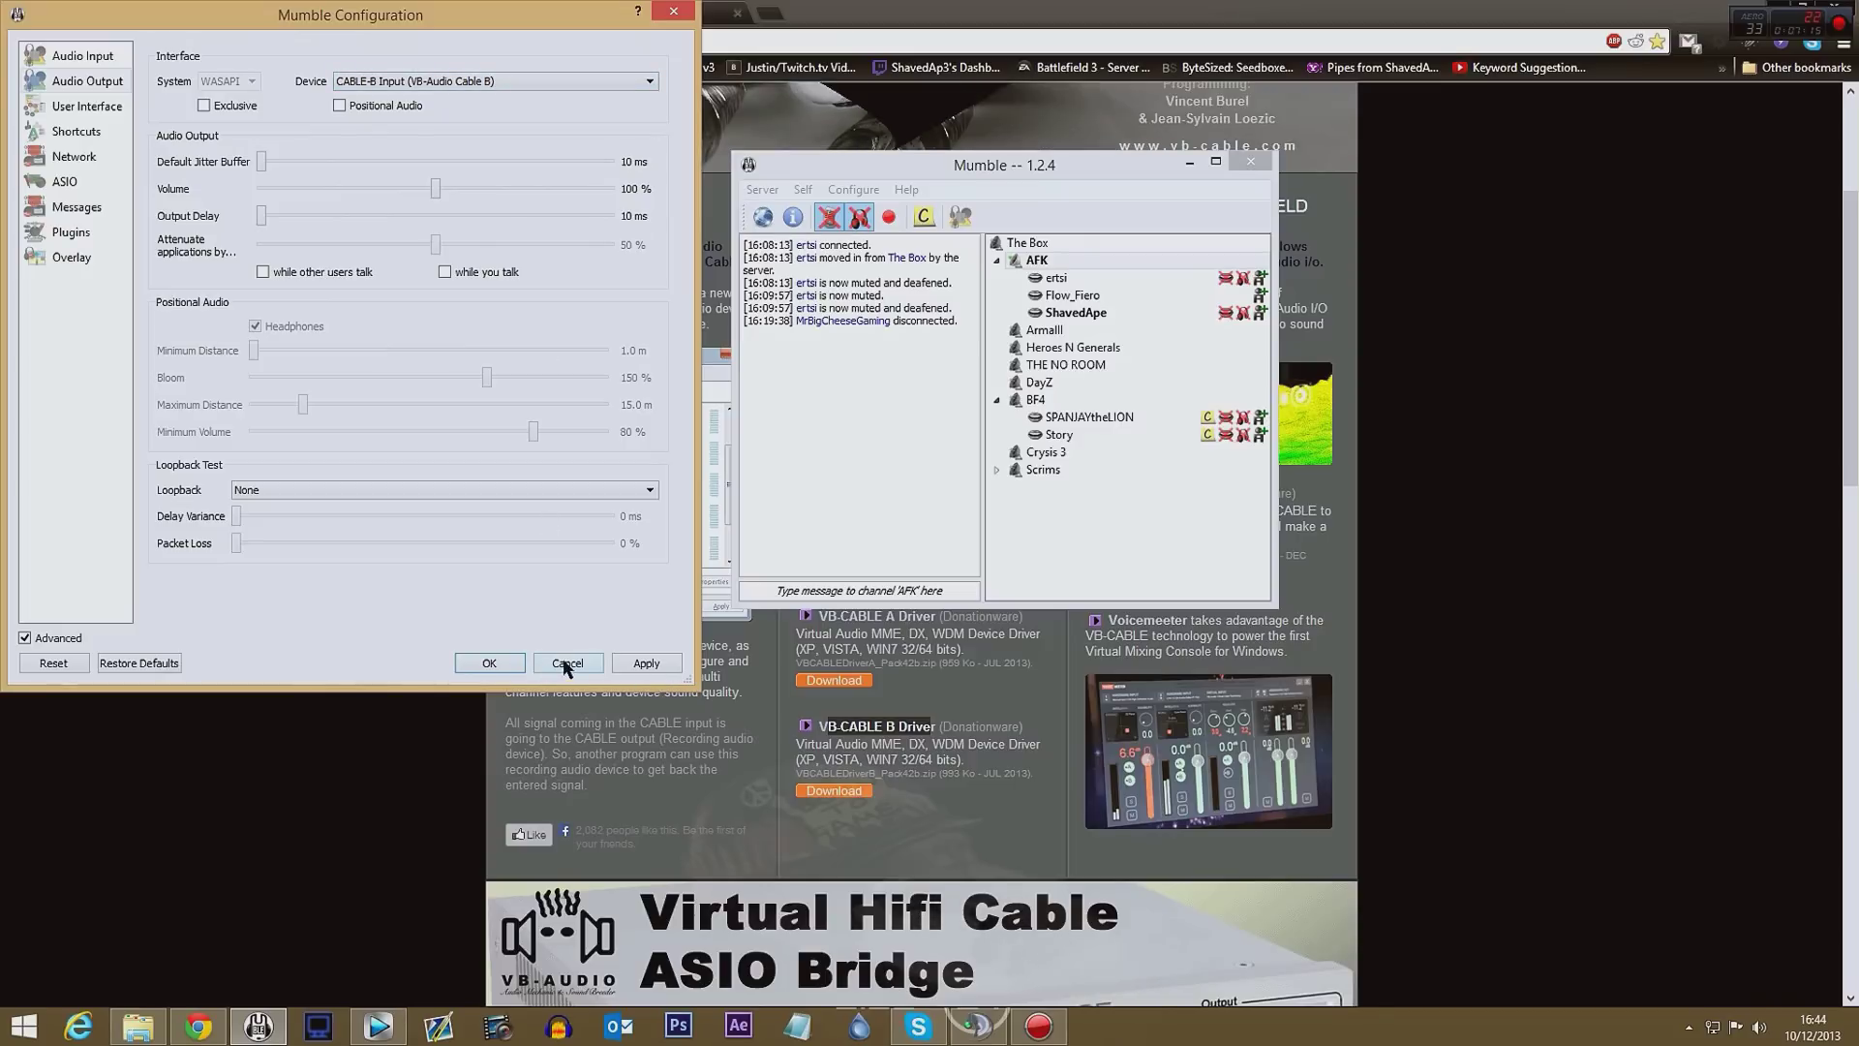
{"action": "left_click", "coordinate": [490, 663]}
- In Skype's audio options, set Speakers to CABLE-B Input (VB-Audio Cable B)
{"action": "left_click", "coordinate": [918, 1025]}
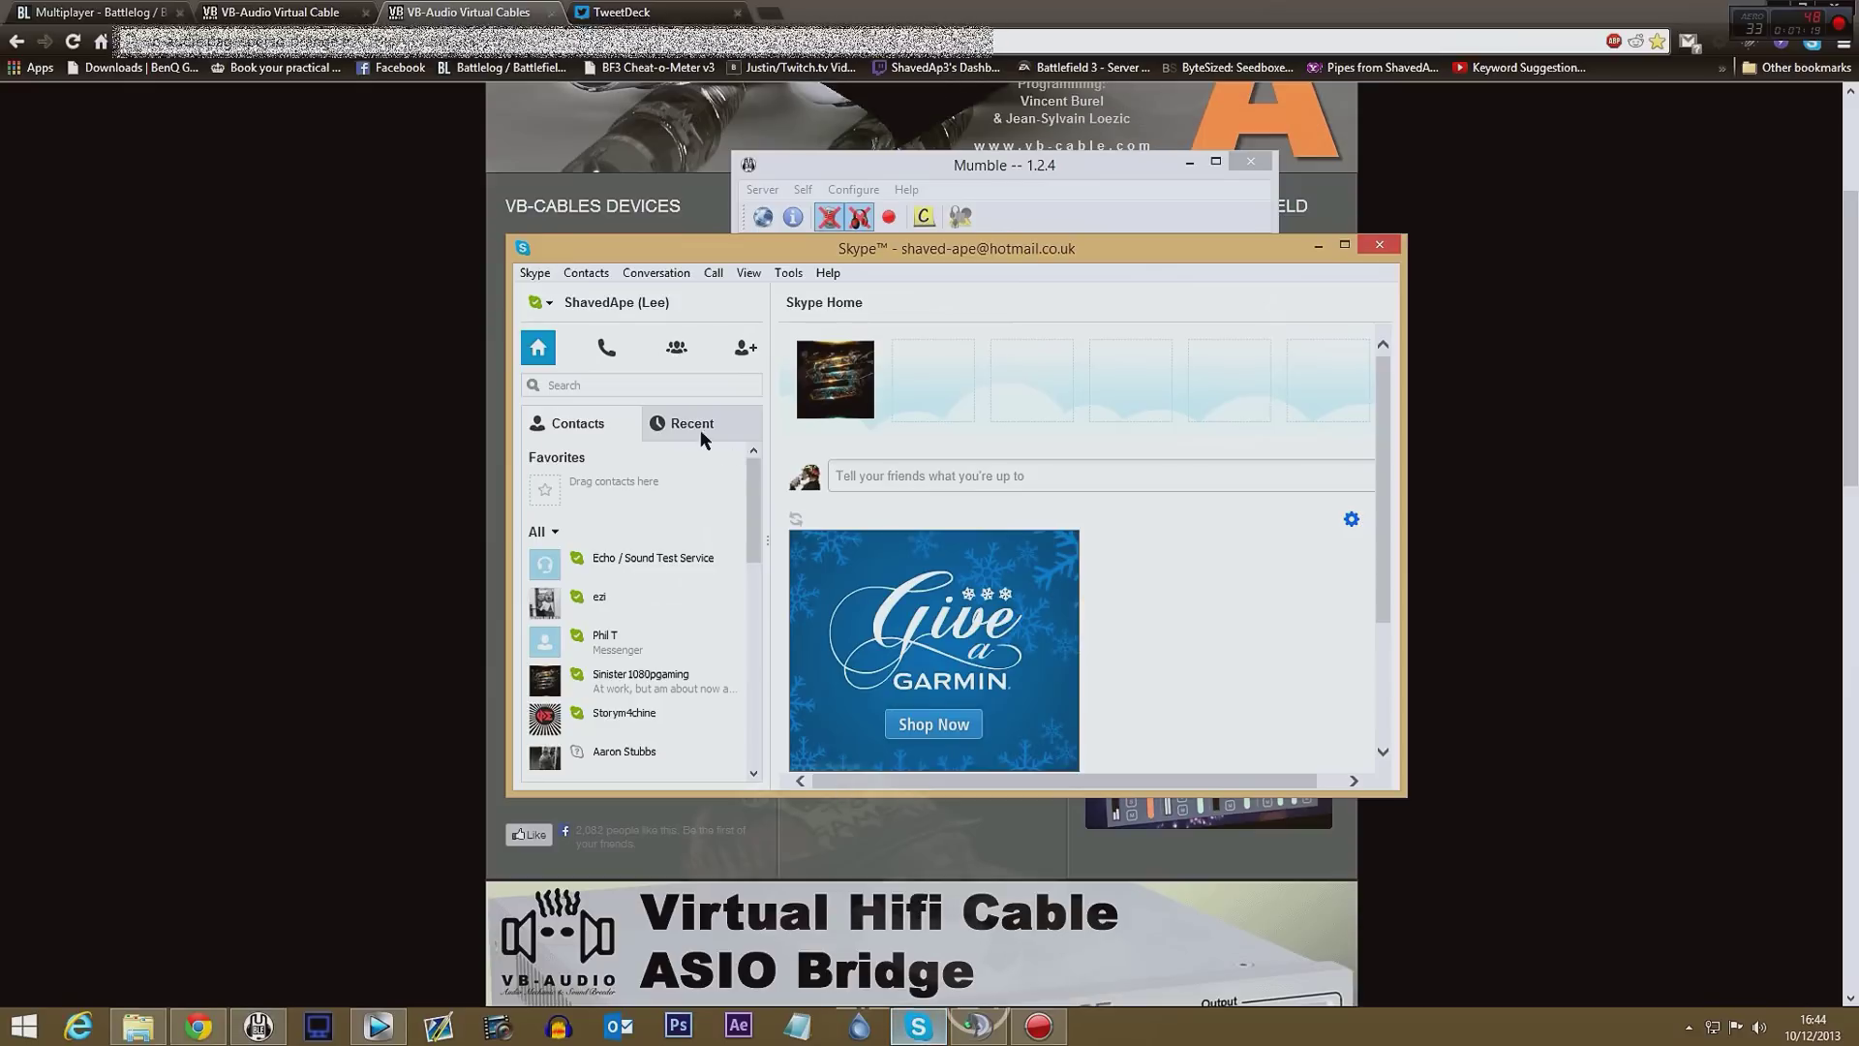
{"action": "left_click", "coordinate": [788, 273]}
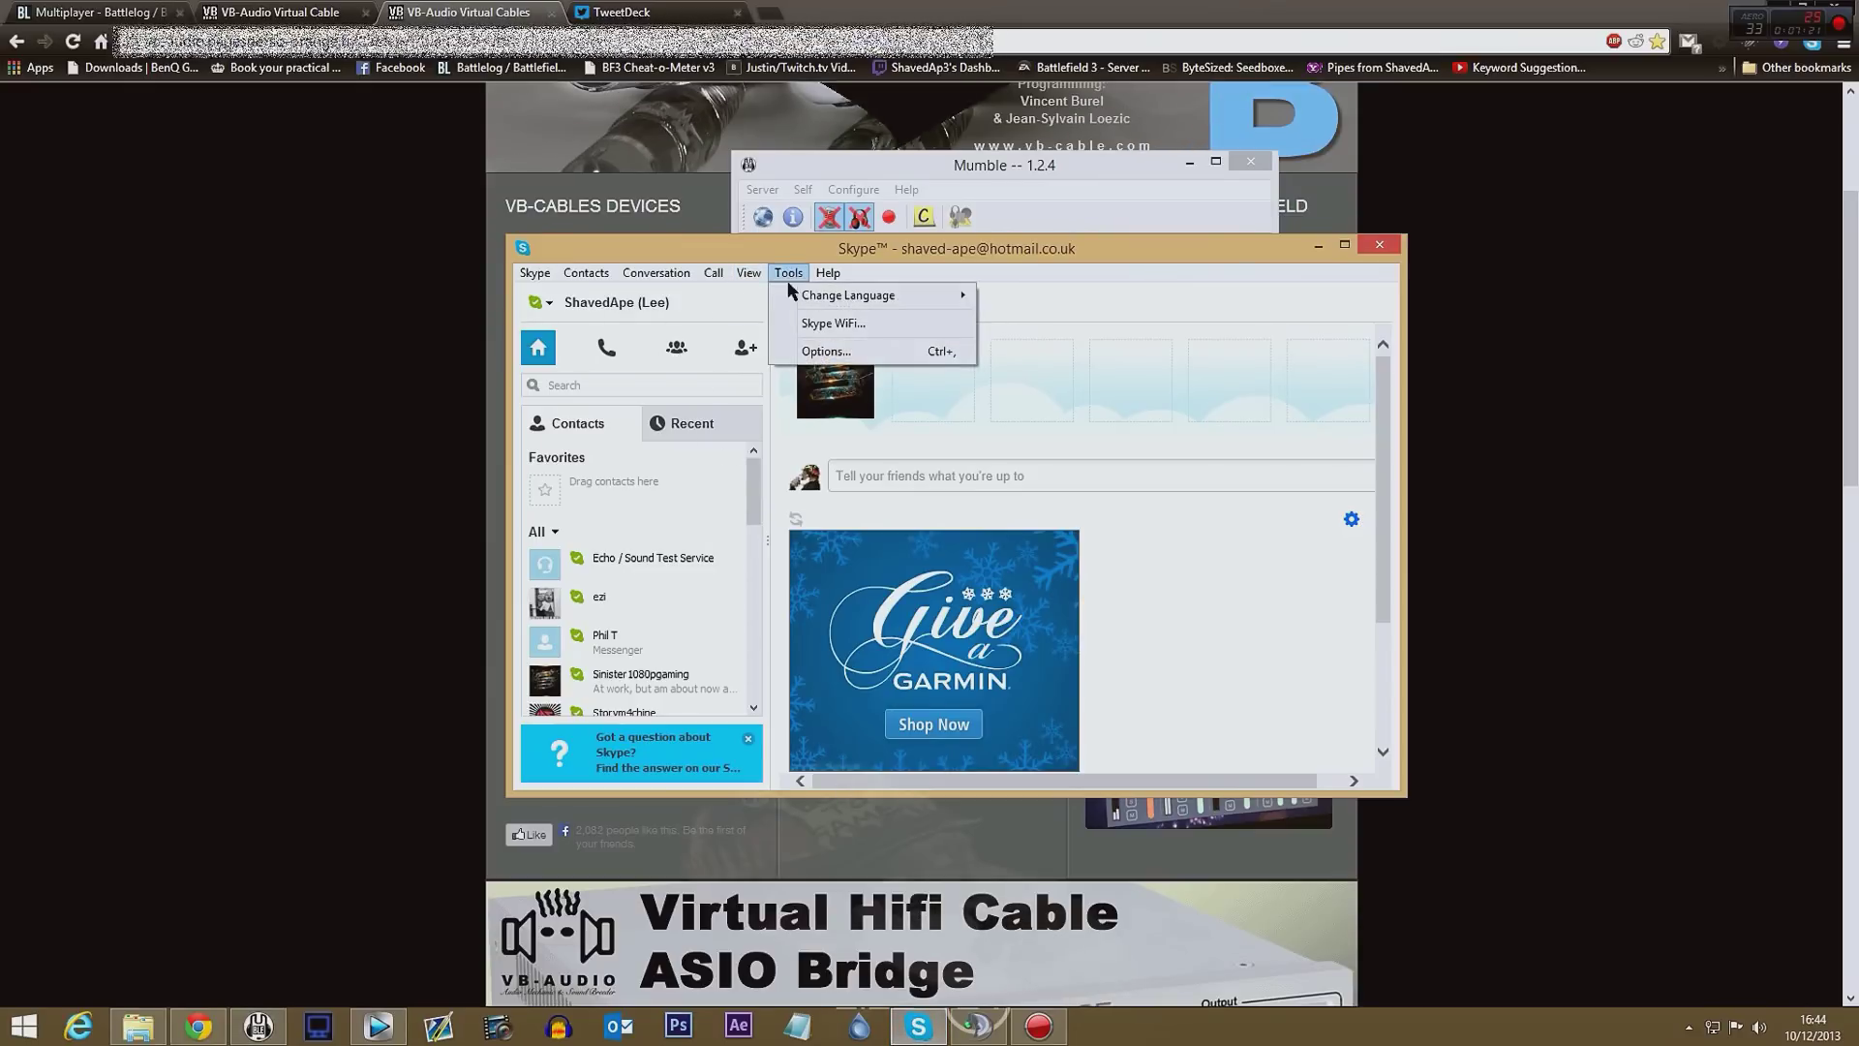
{"action": "left_click", "coordinate": [842, 350]}
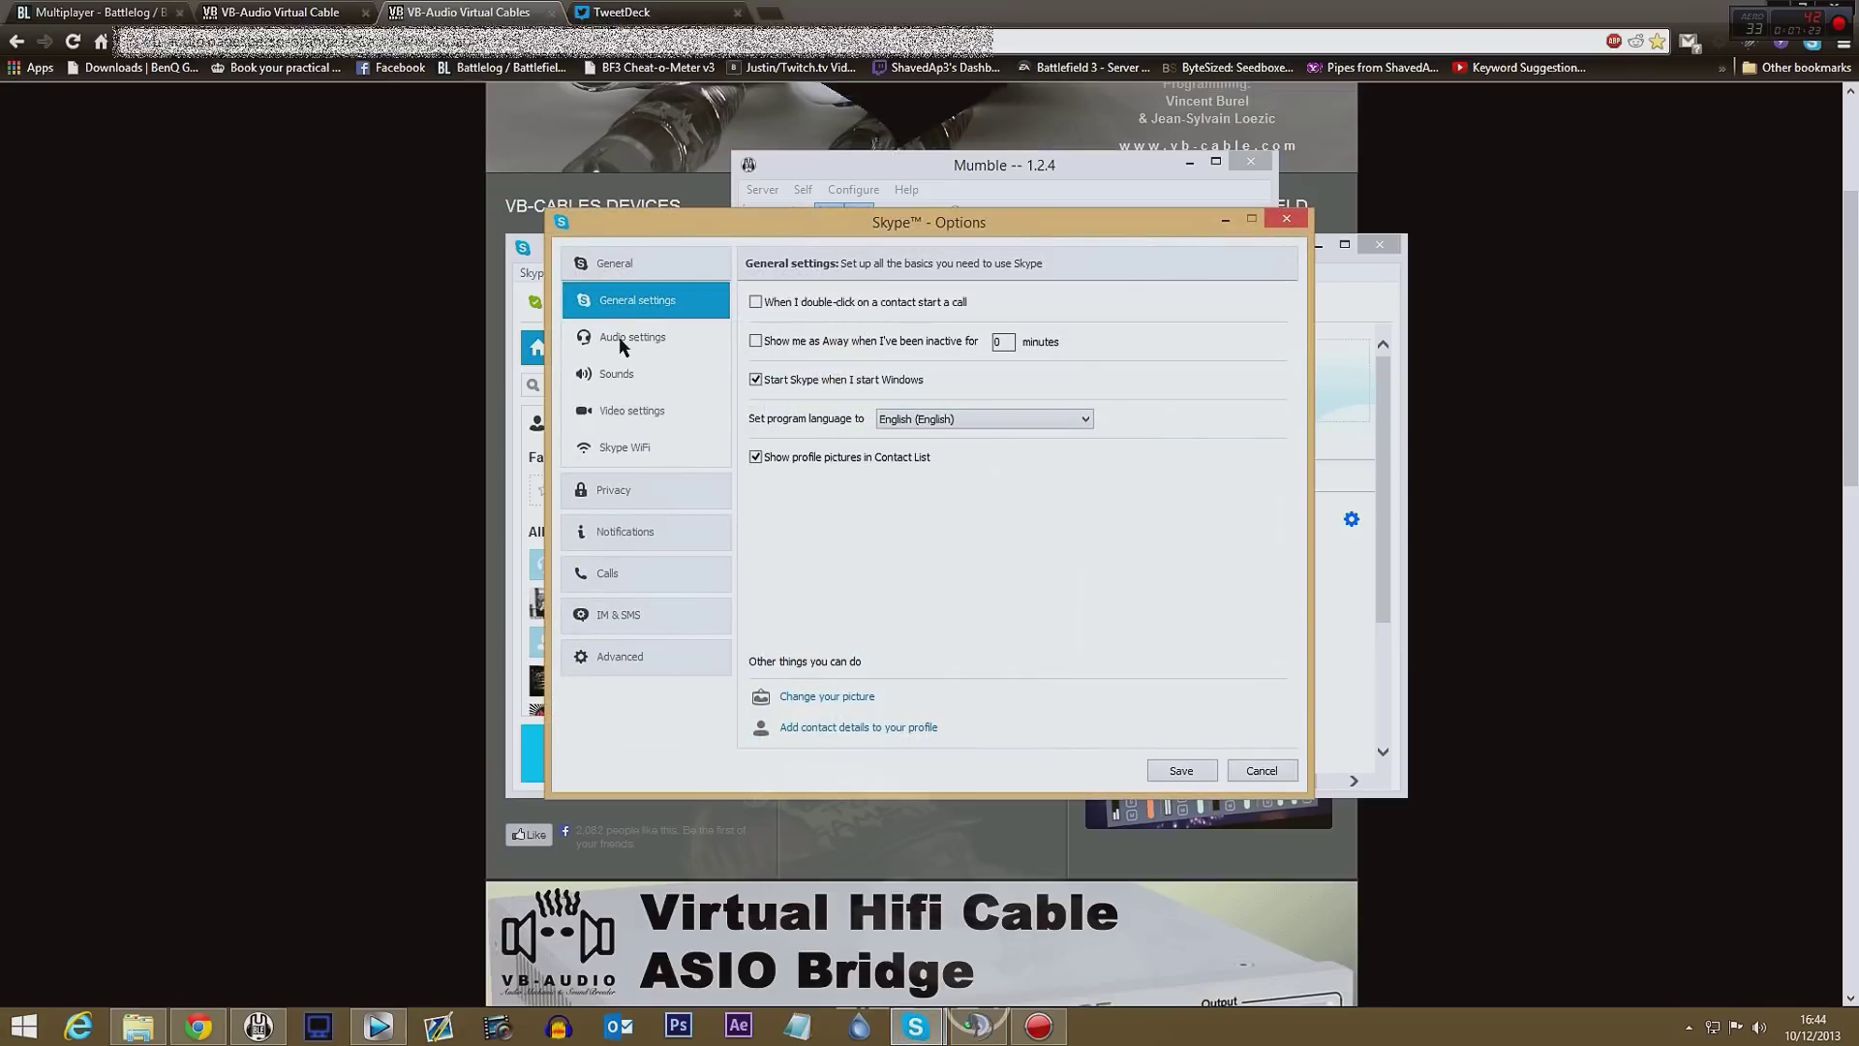
{"action": "left_click", "coordinate": [630, 336]}
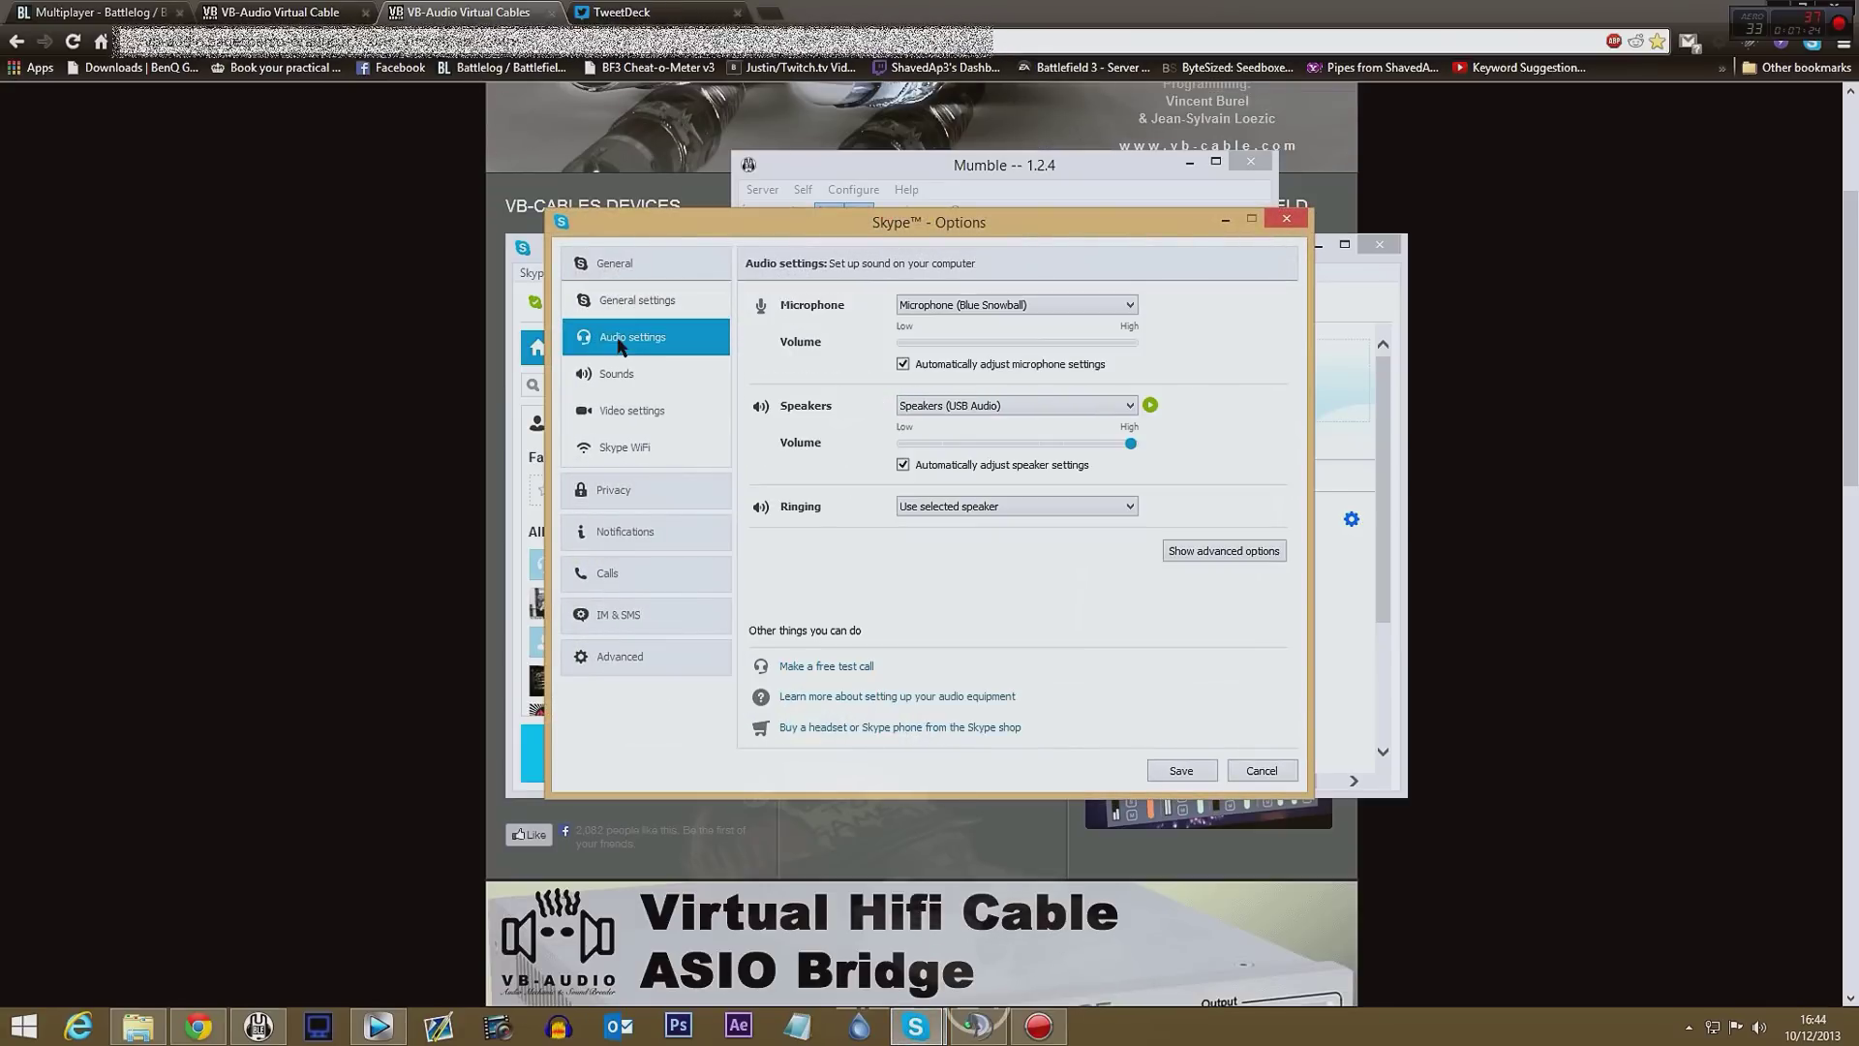
{"action": "left_click", "coordinate": [964, 405]}
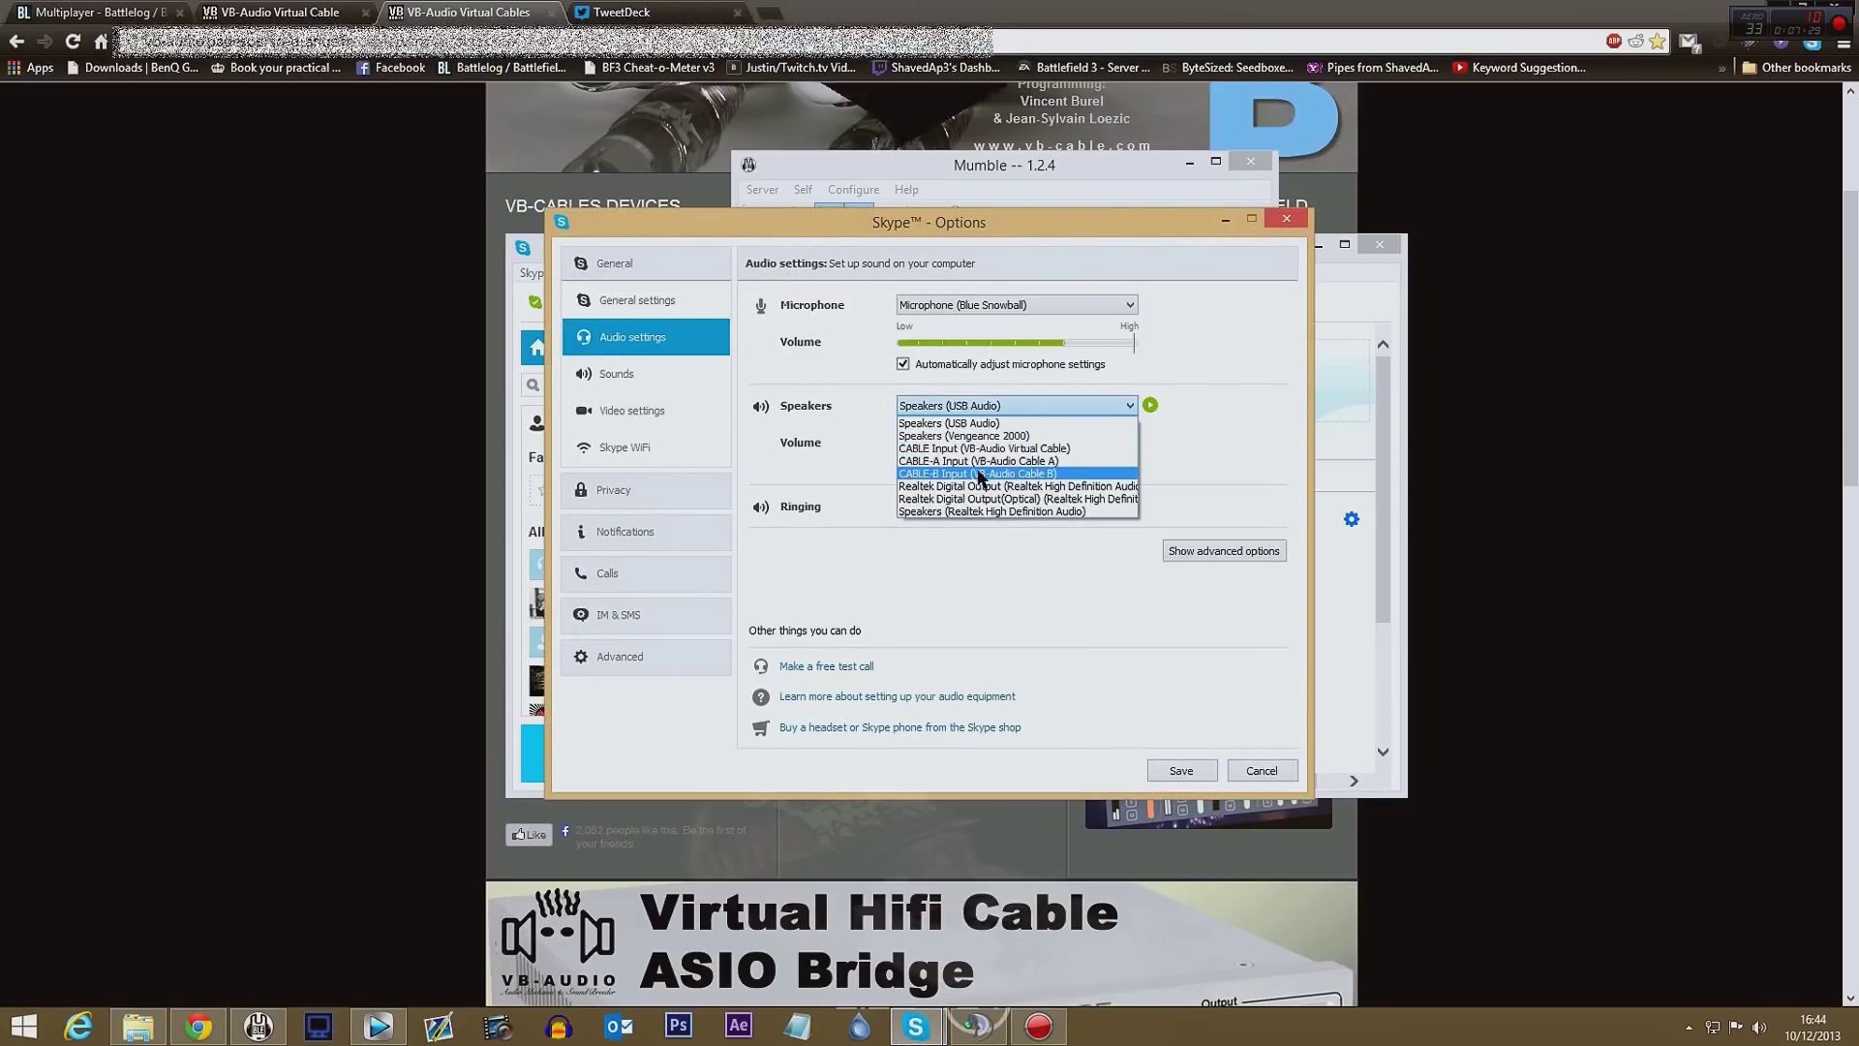
{"action": "left_click", "coordinate": [976, 473]}
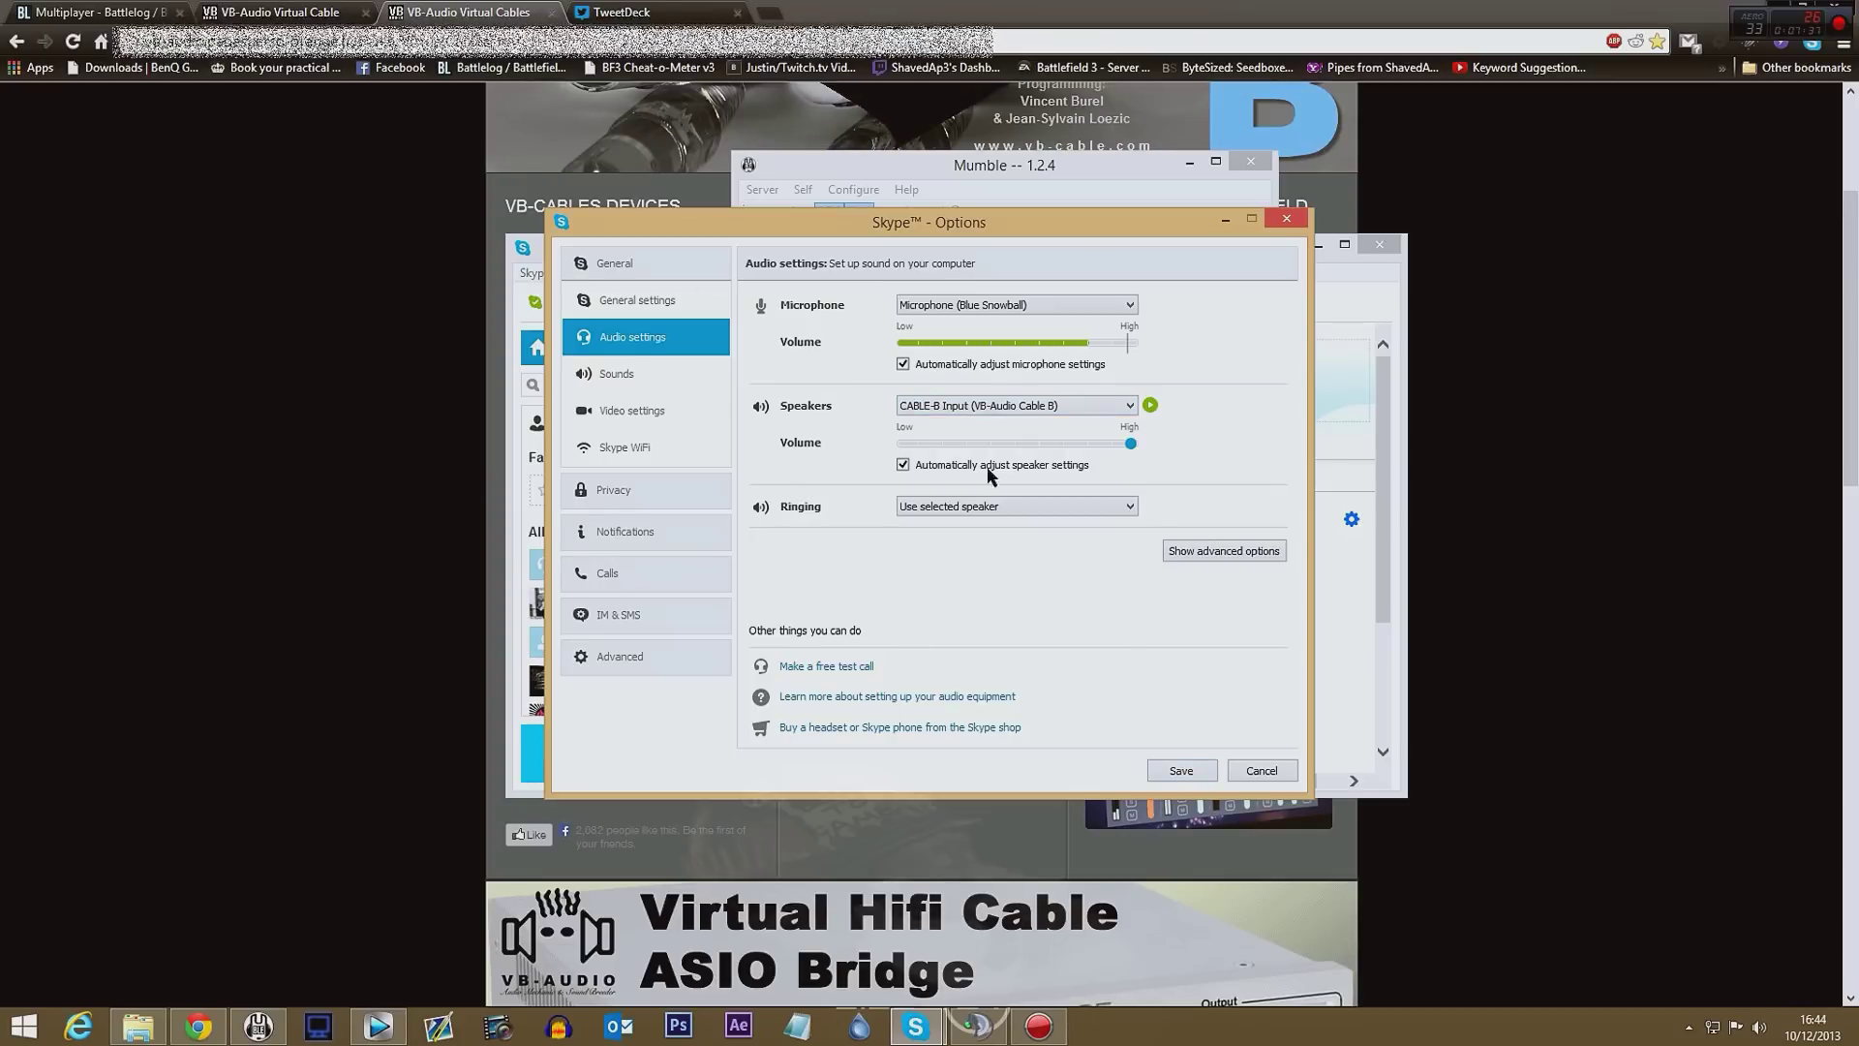
- Close Skype's options and open TeamSpeak 3's Options window
{"action": "left_click", "coordinate": [1262, 771]}
{"action": "left_click", "coordinate": [978, 1027]}
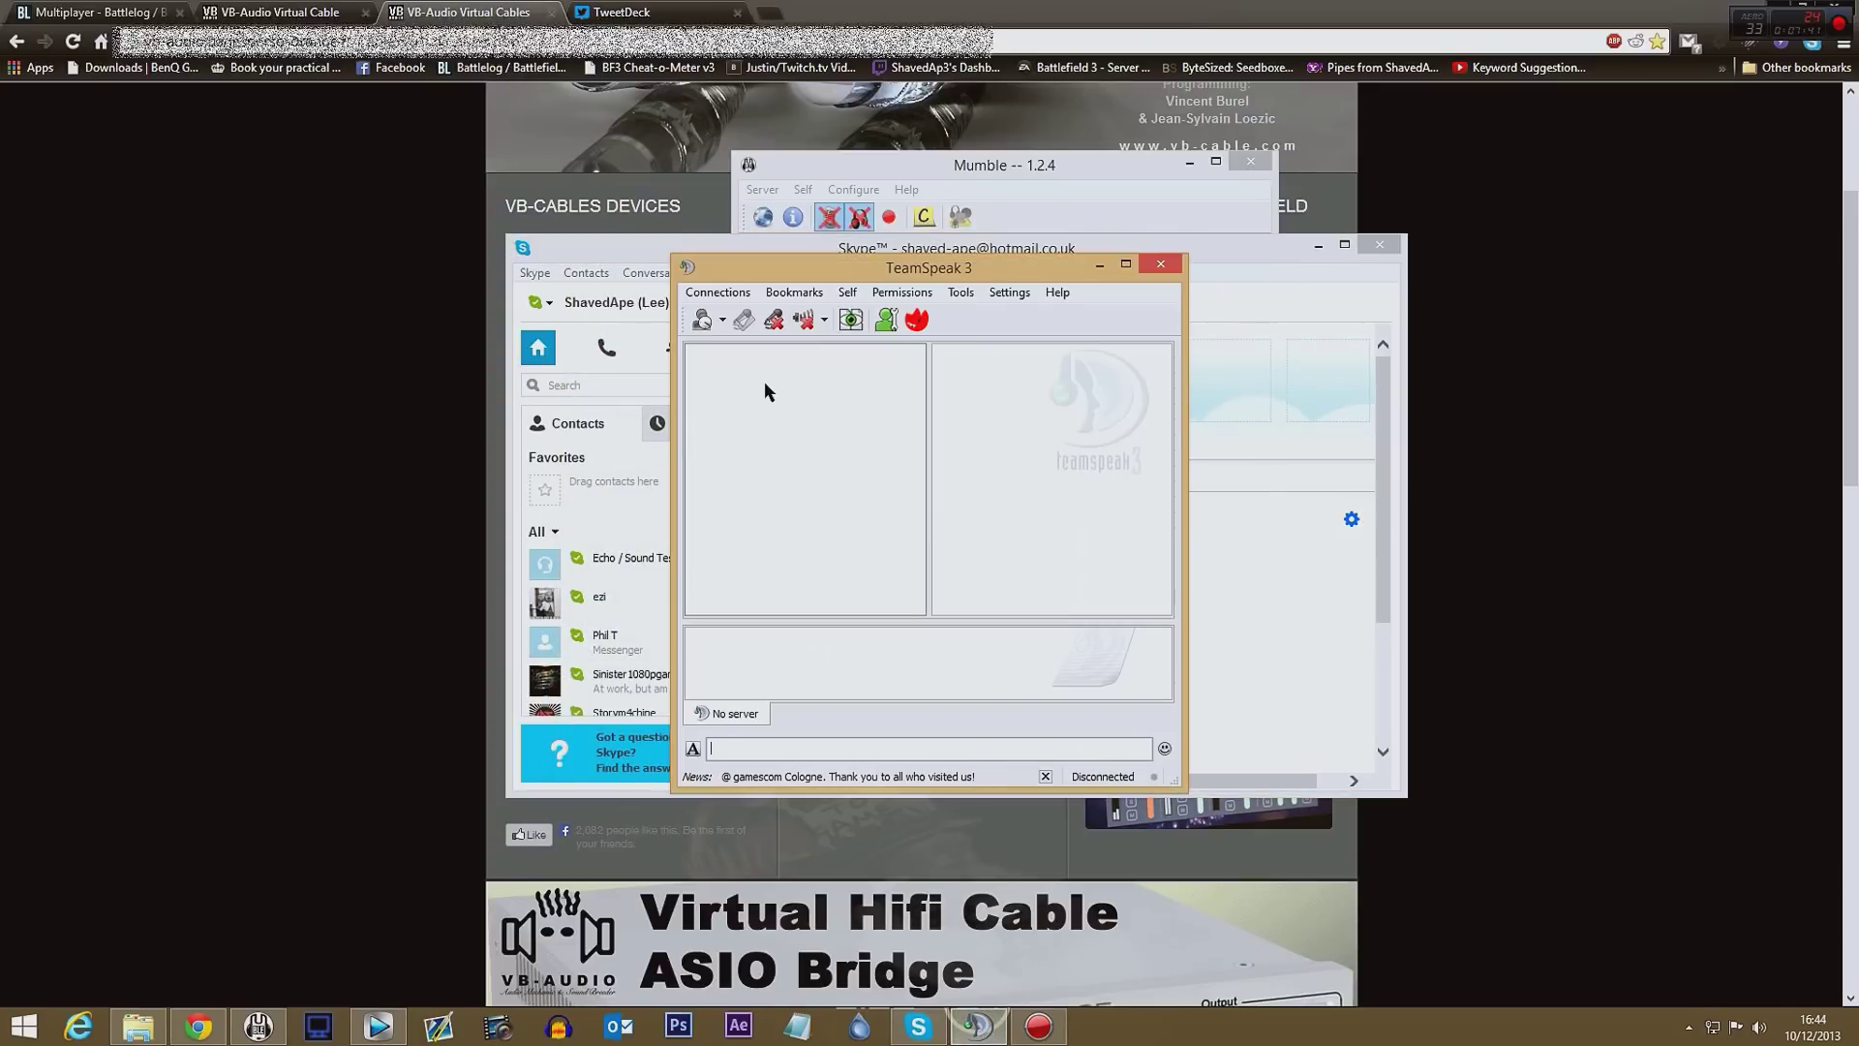
{"action": "left_click", "coordinate": [963, 294]}
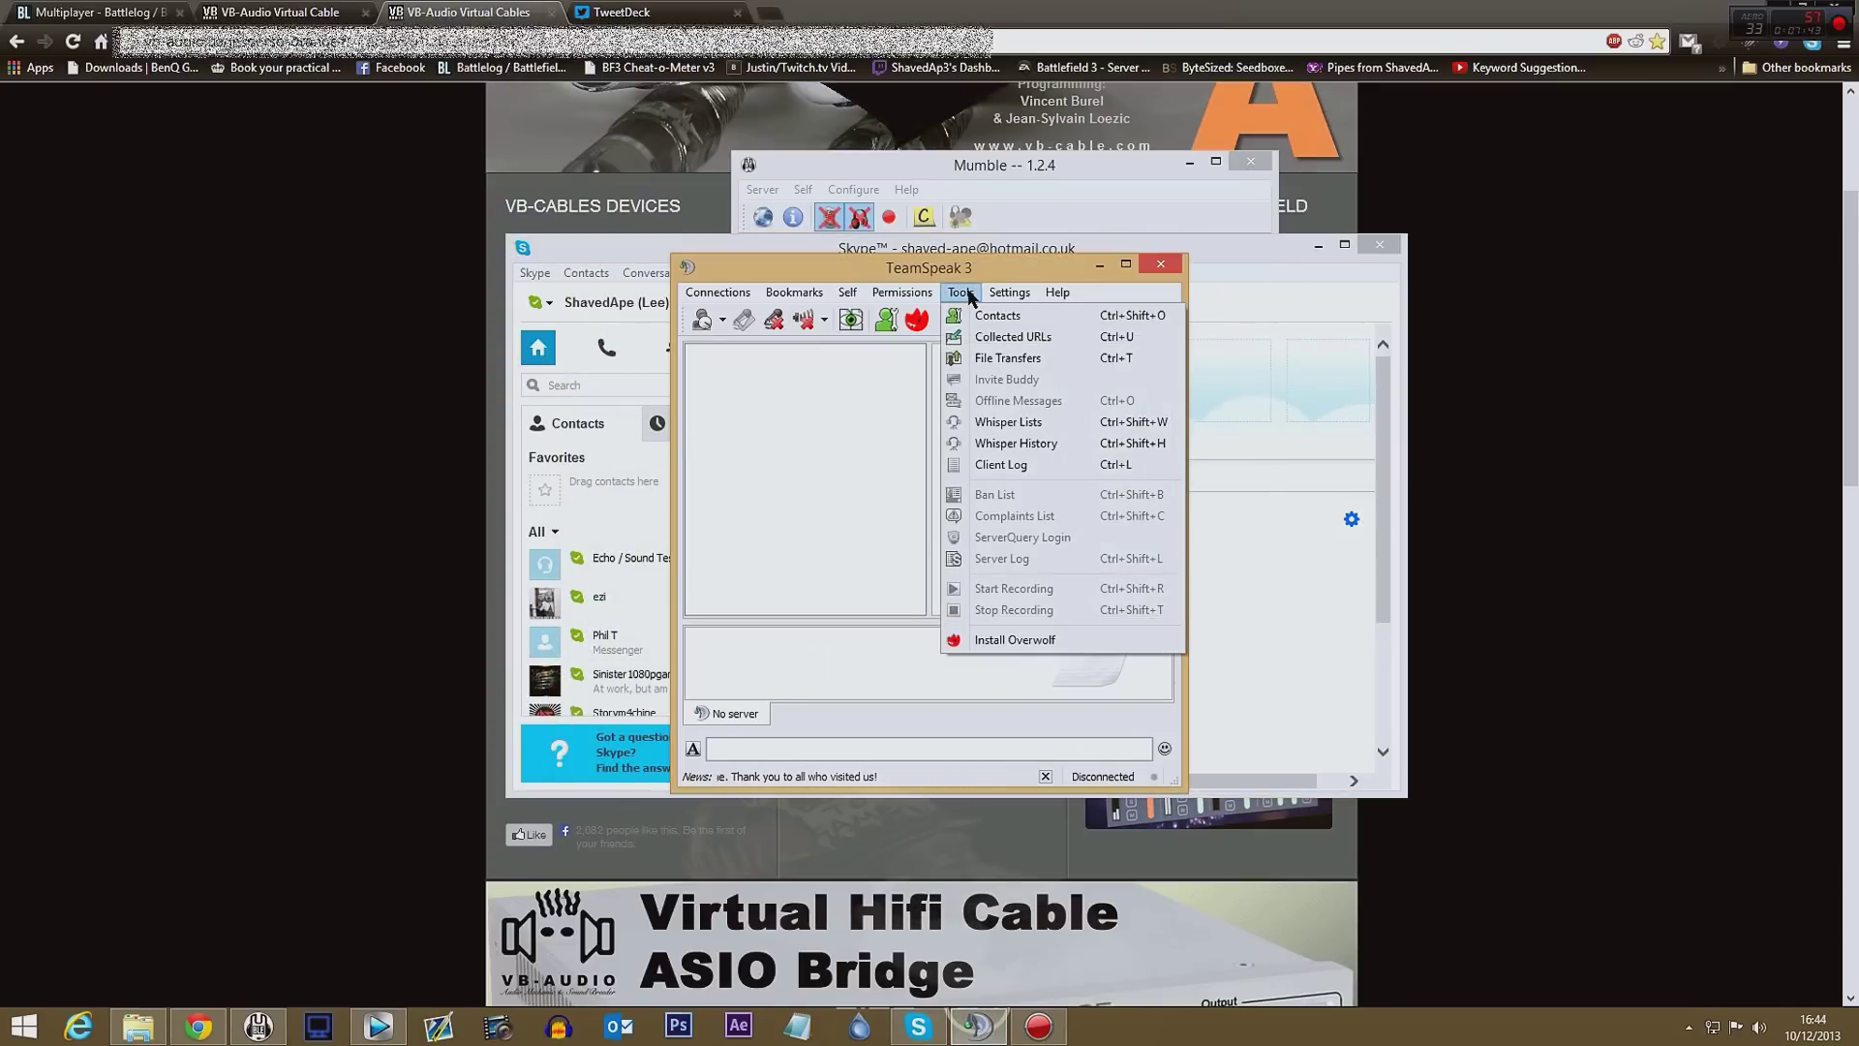
{"action": "mouse_move", "coordinate": [1009, 292]}
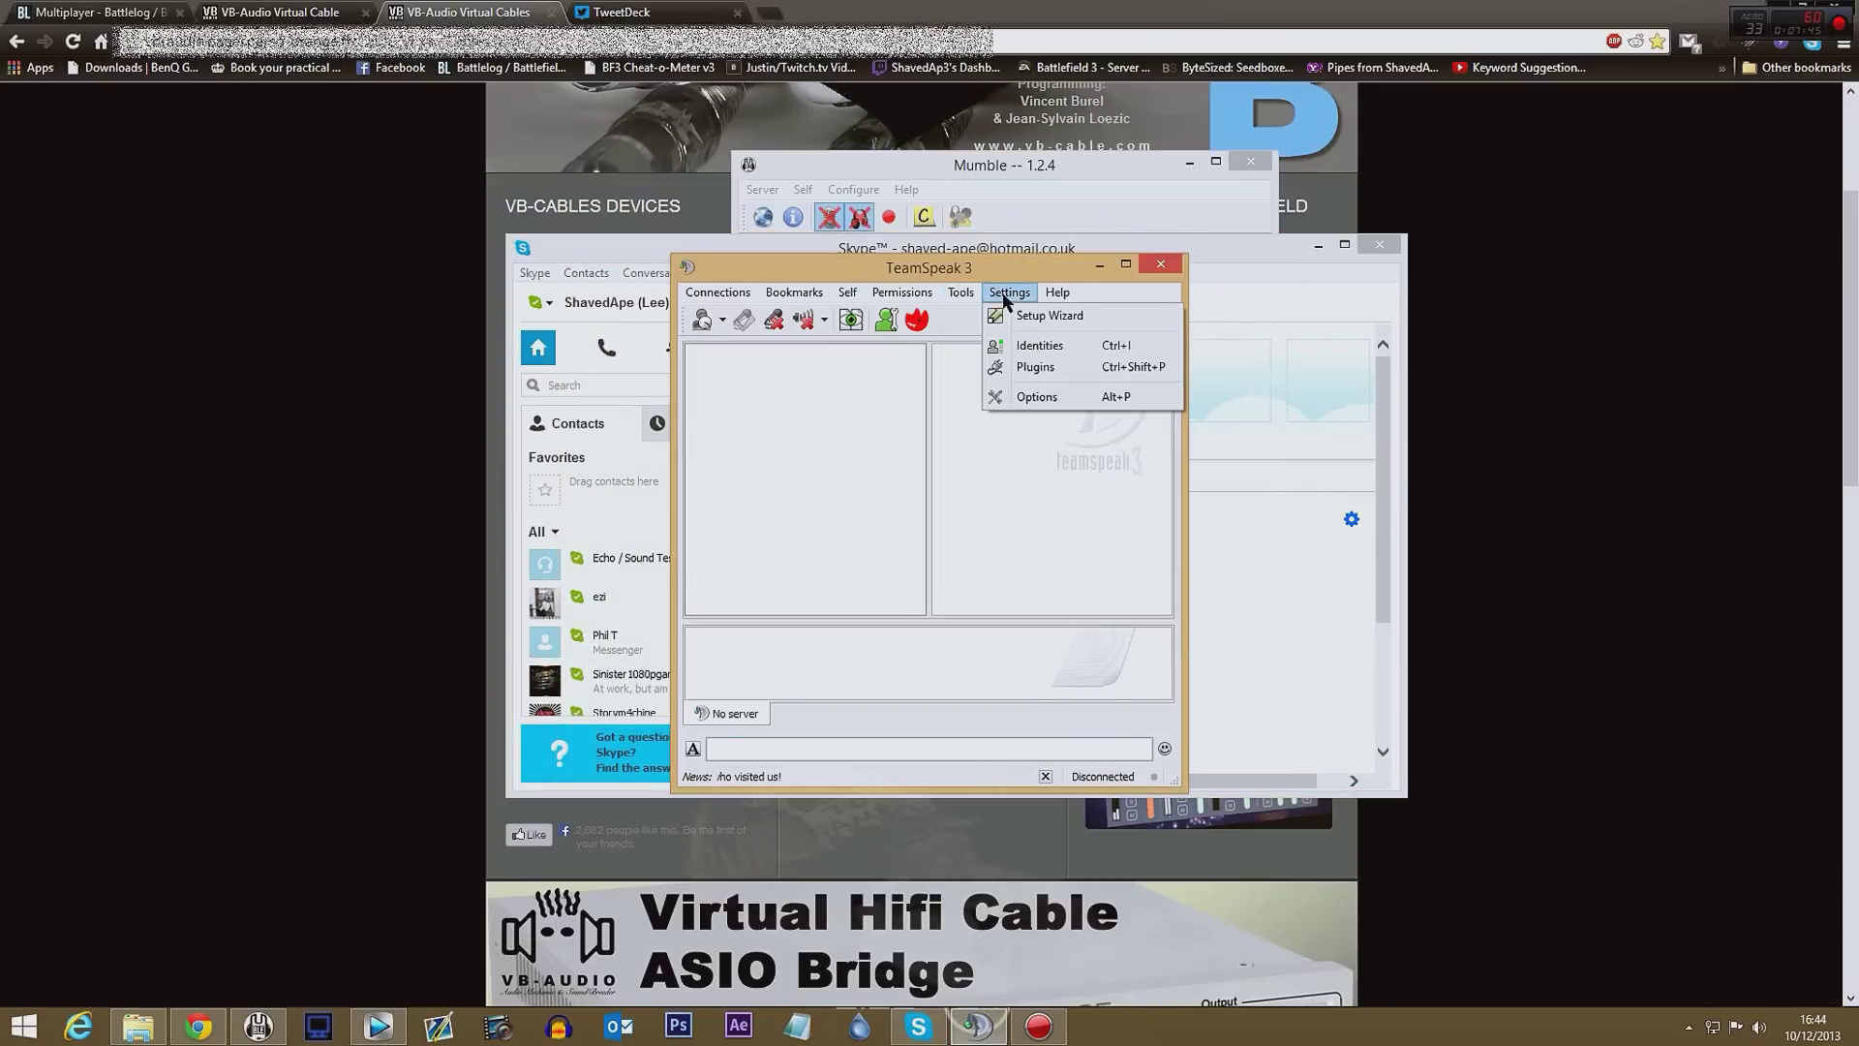
{"action": "left_click", "coordinate": [1007, 398]}
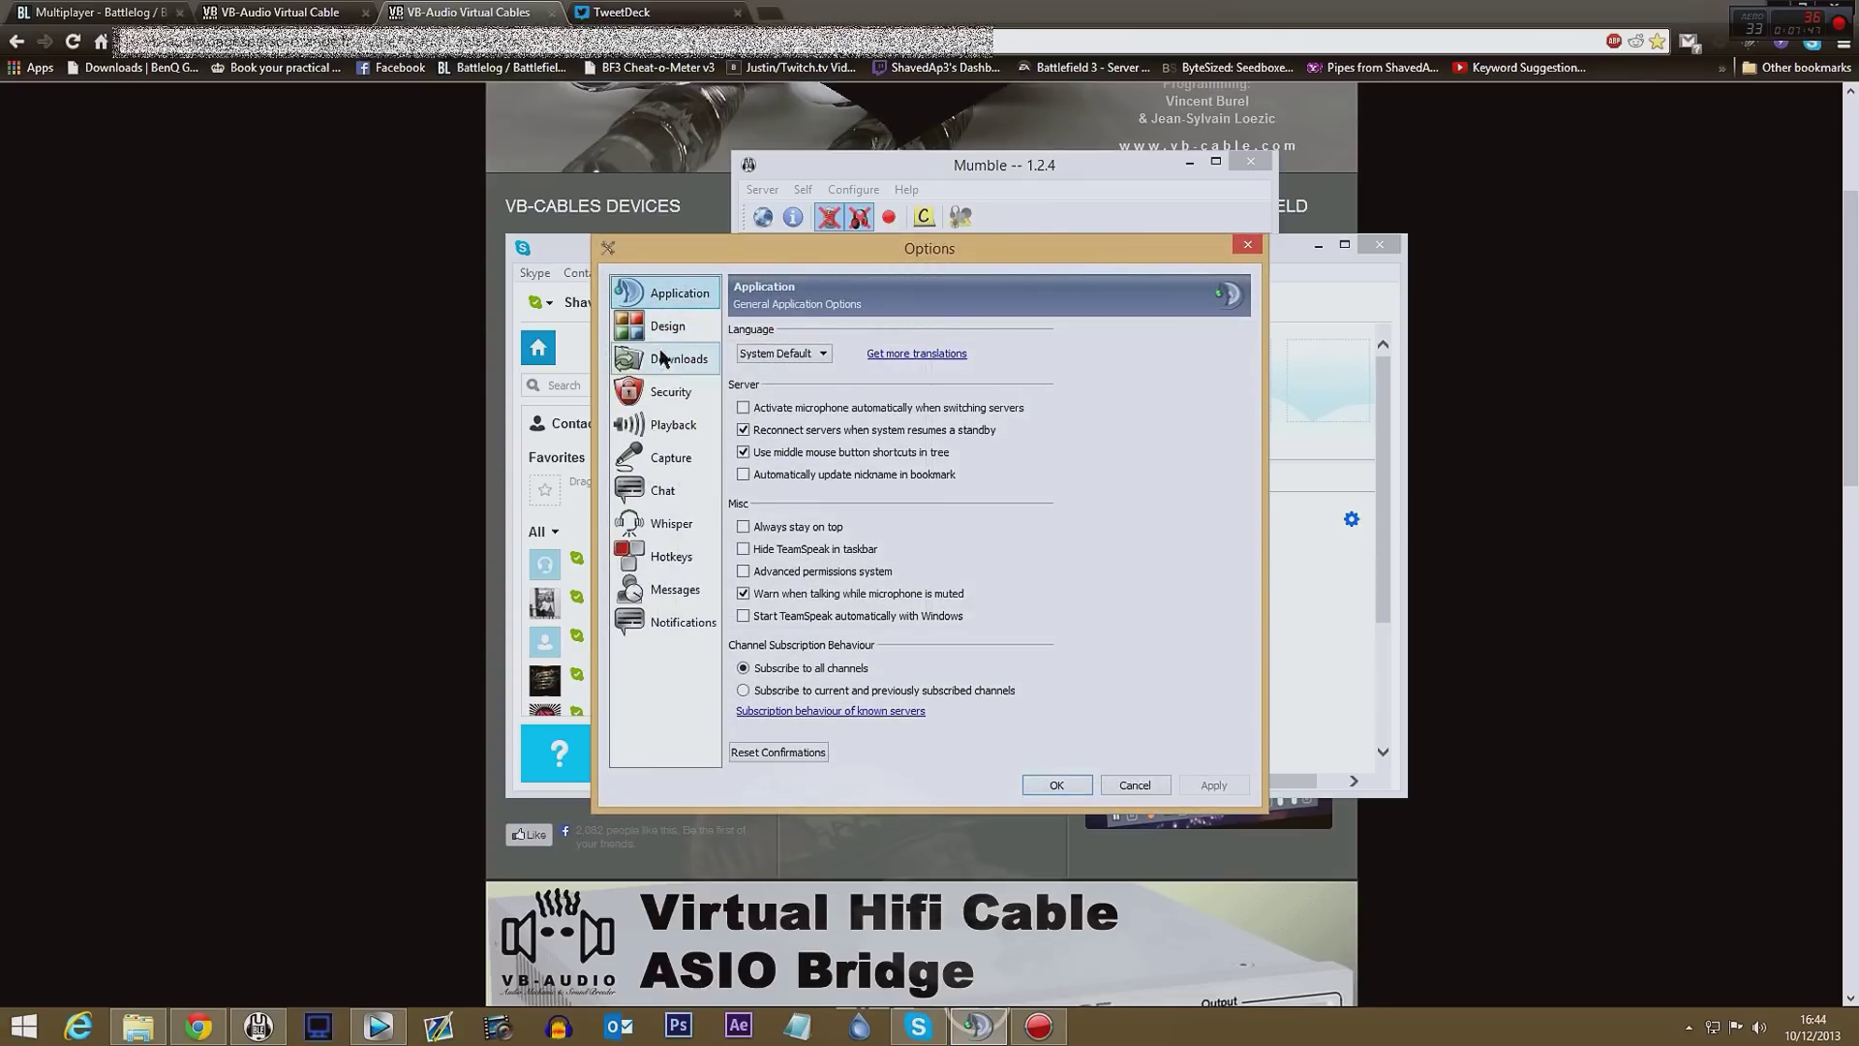
- Set TeamSpeak's Playback Device to CABLE-B Input, apply, confirm, and close TeamSpeak 3
{"action": "left_click", "coordinate": [661, 429]}
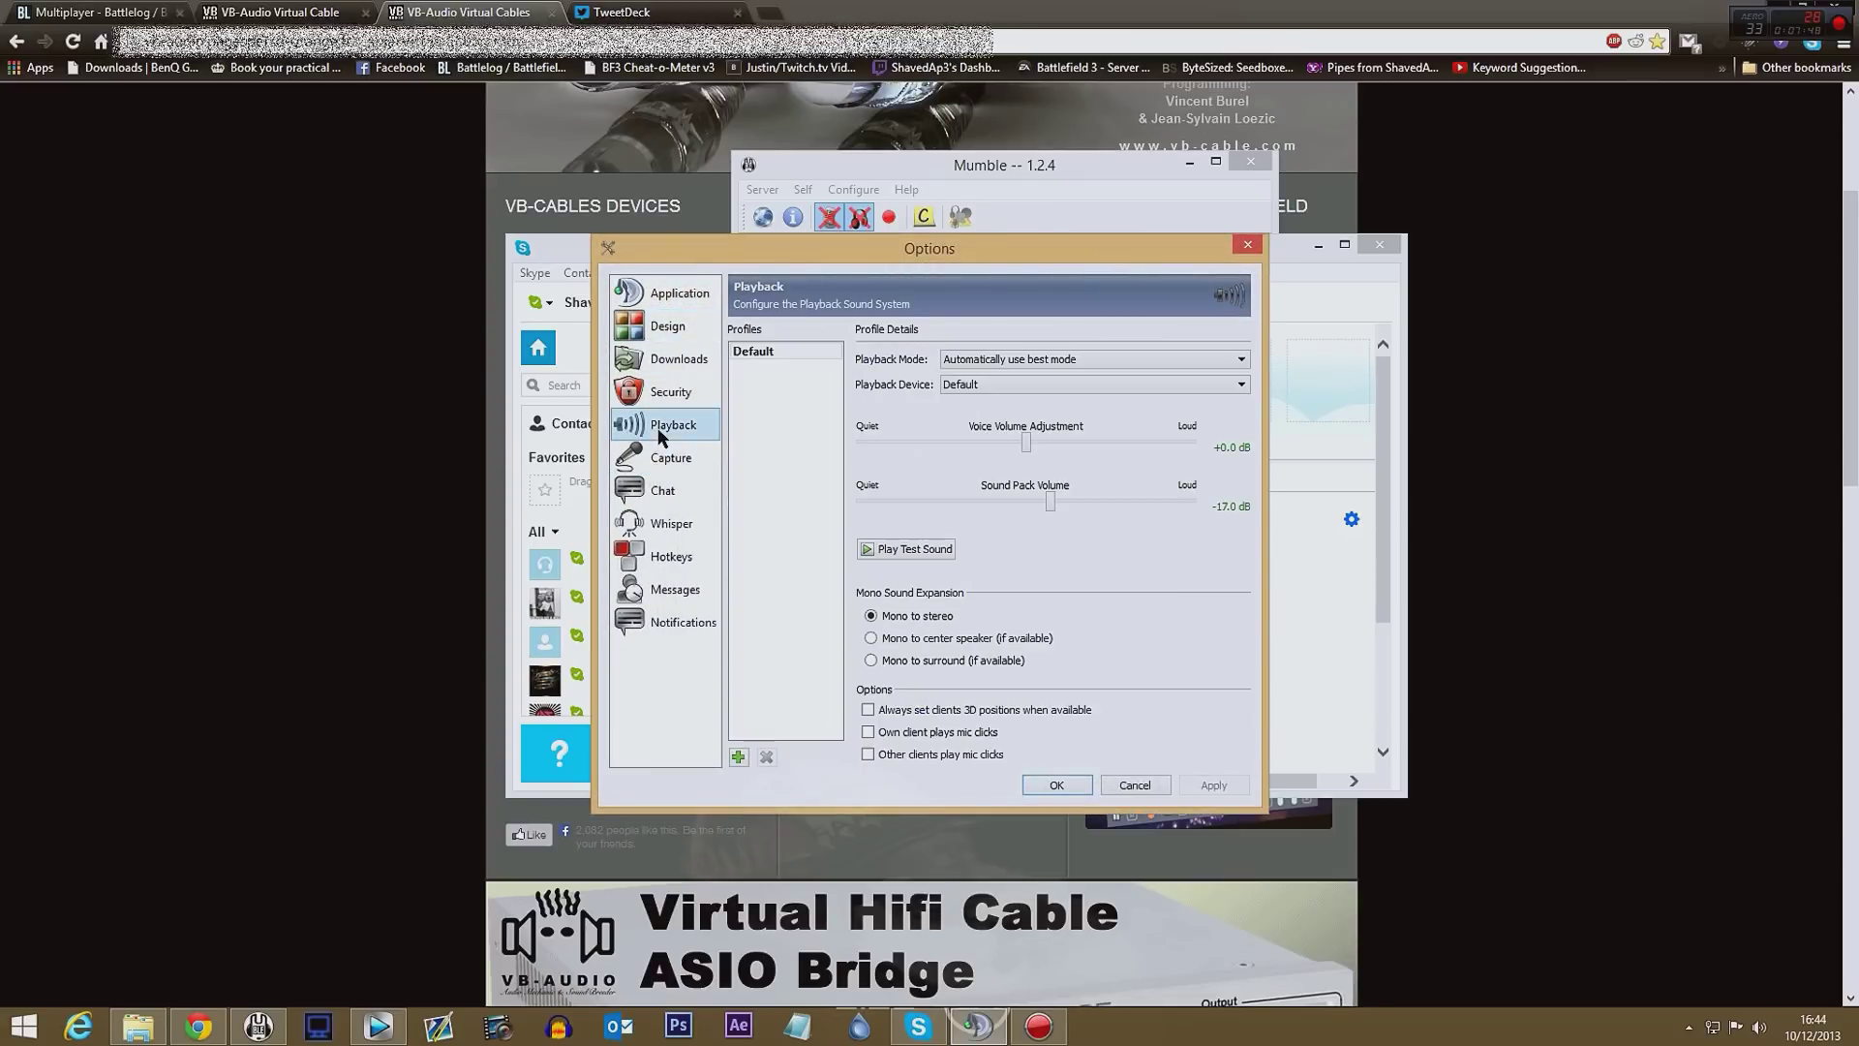
{"action": "left_click", "coordinate": [1014, 360]}
{"action": "left_click", "coordinate": [1015, 363]}
{"action": "left_click", "coordinate": [1000, 384]}
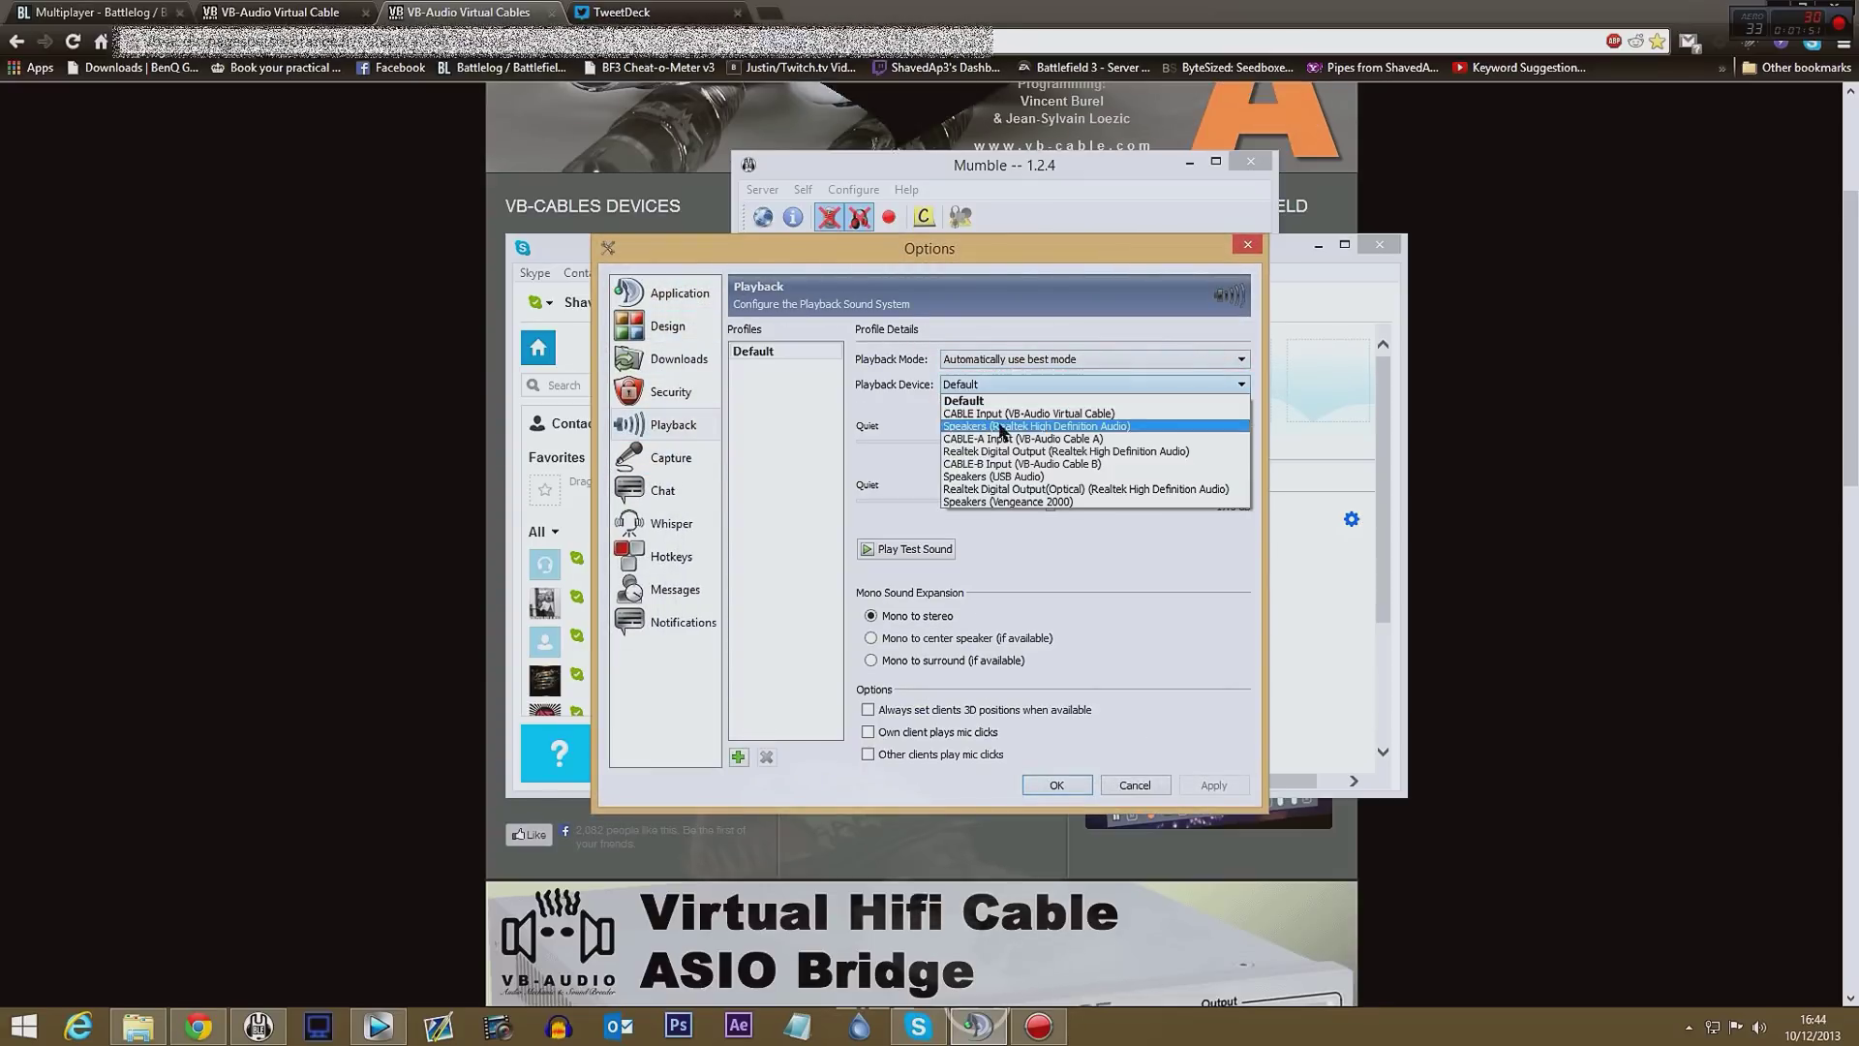
{"action": "left_click", "coordinate": [1003, 466]}
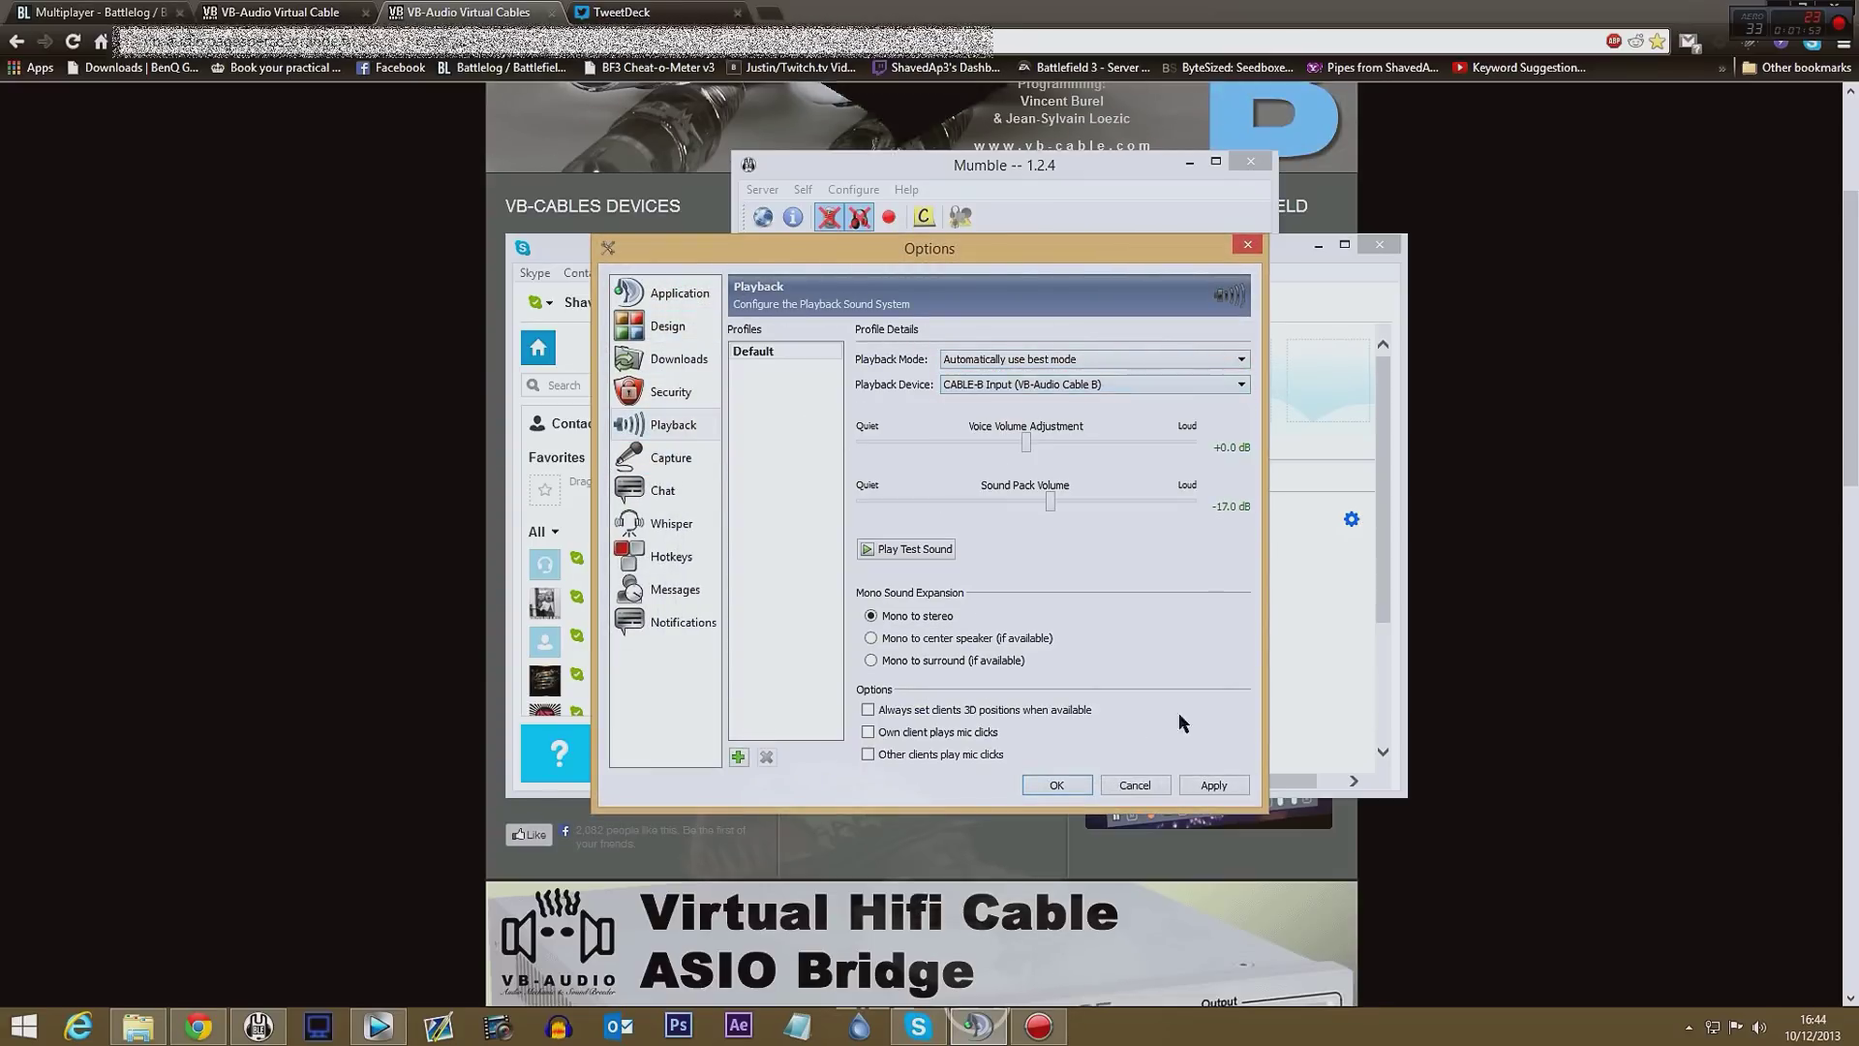
{"action": "left_click", "coordinate": [1201, 786]}
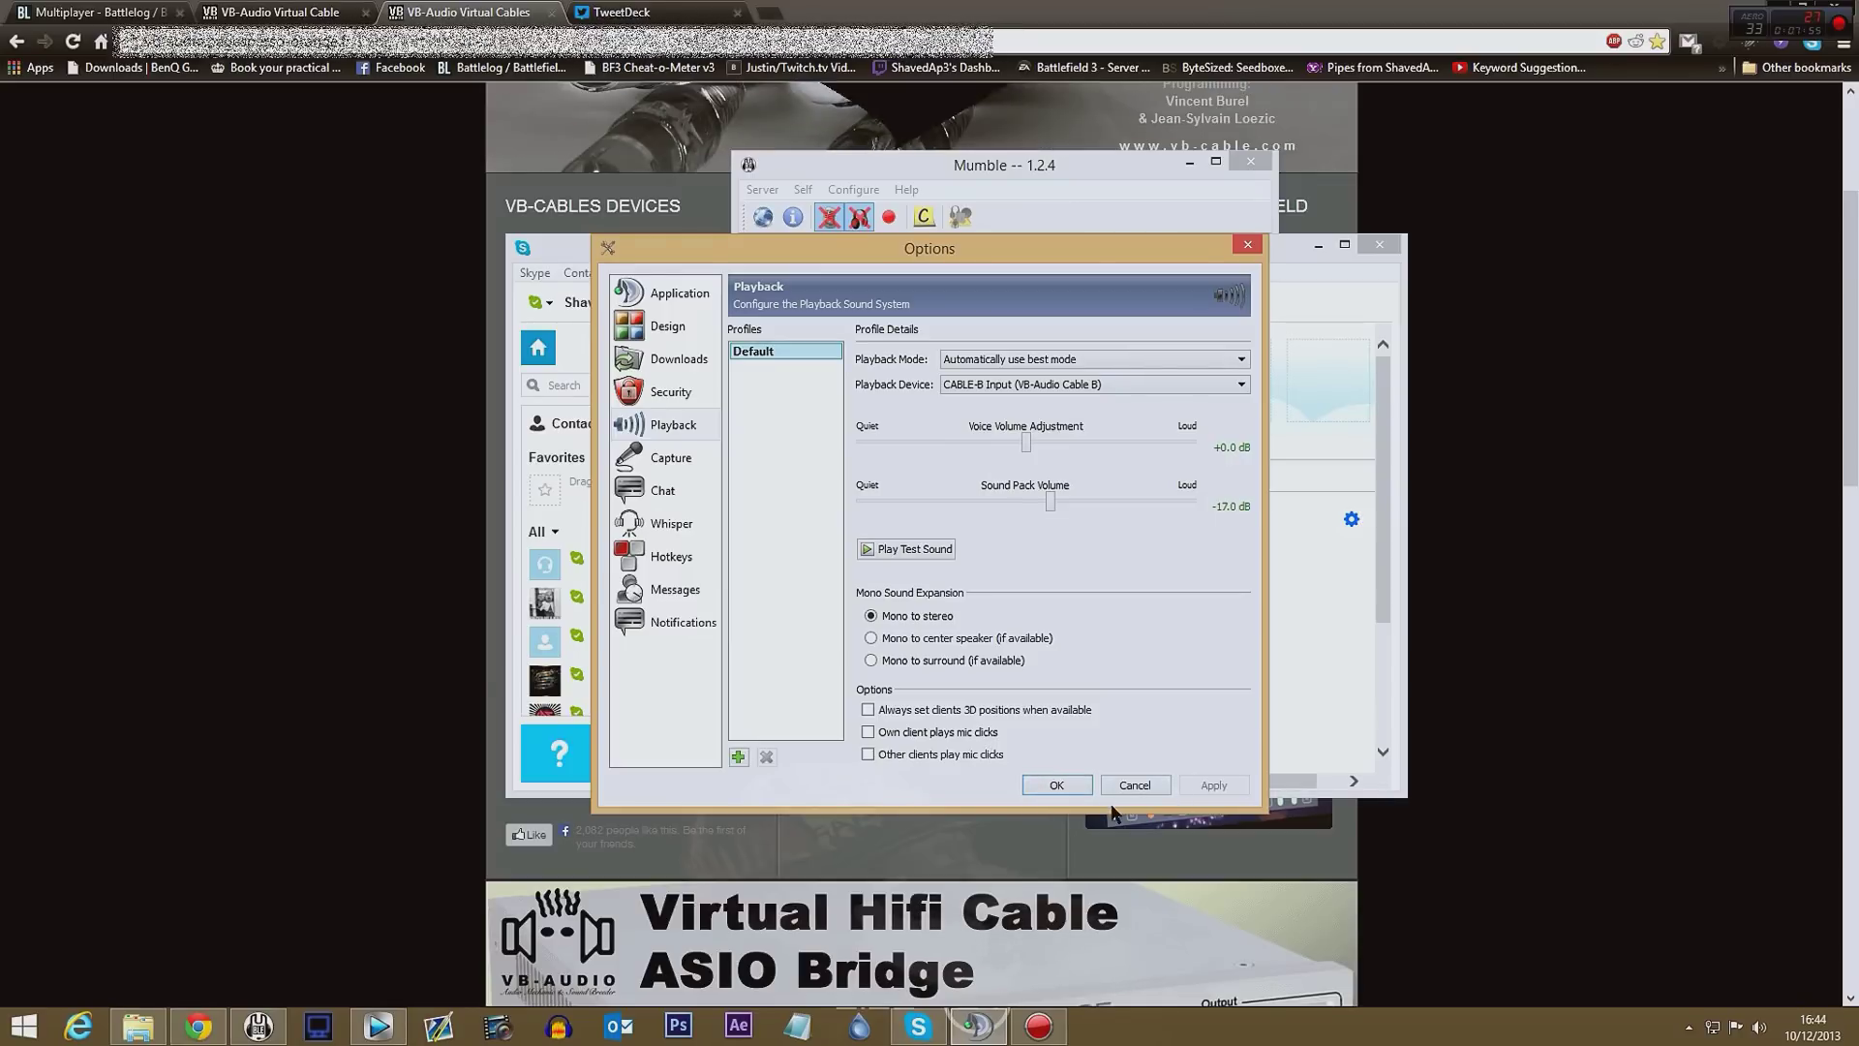
{"action": "left_click", "coordinate": [1056, 784]}
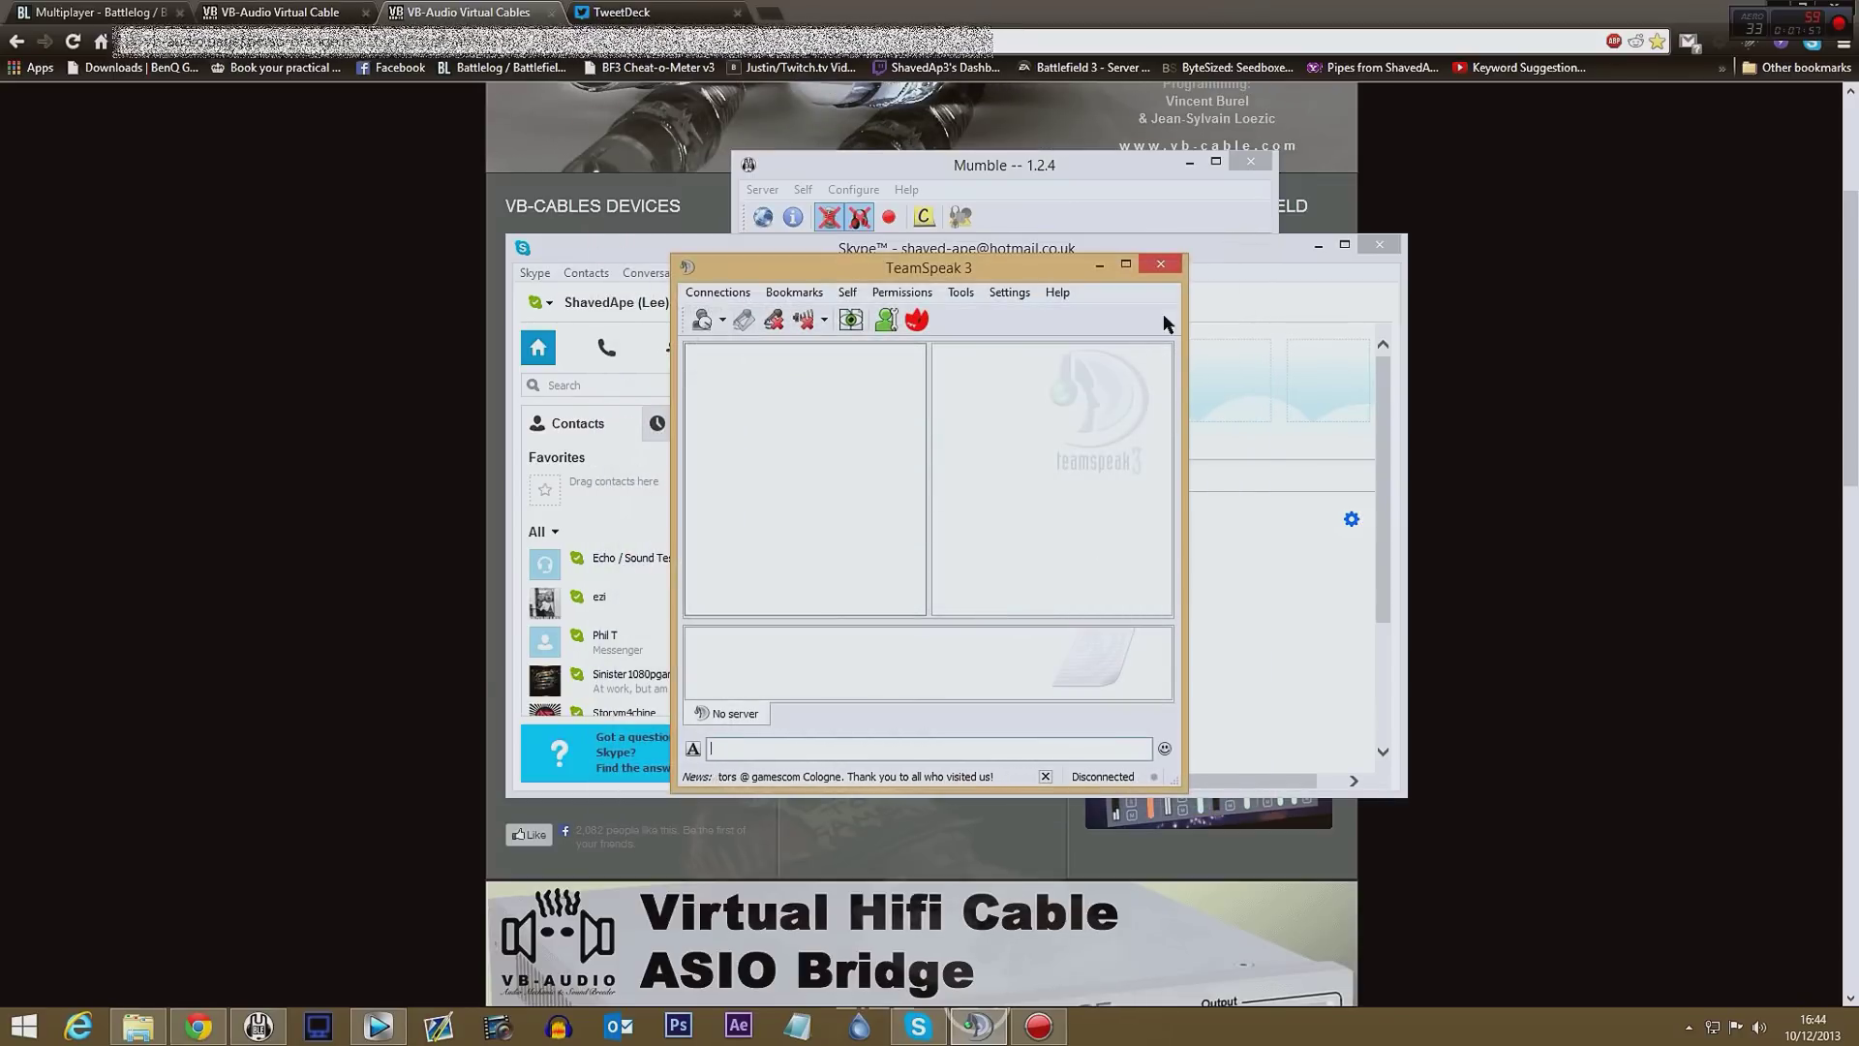
{"action": "left_click", "coordinate": [1160, 263]}
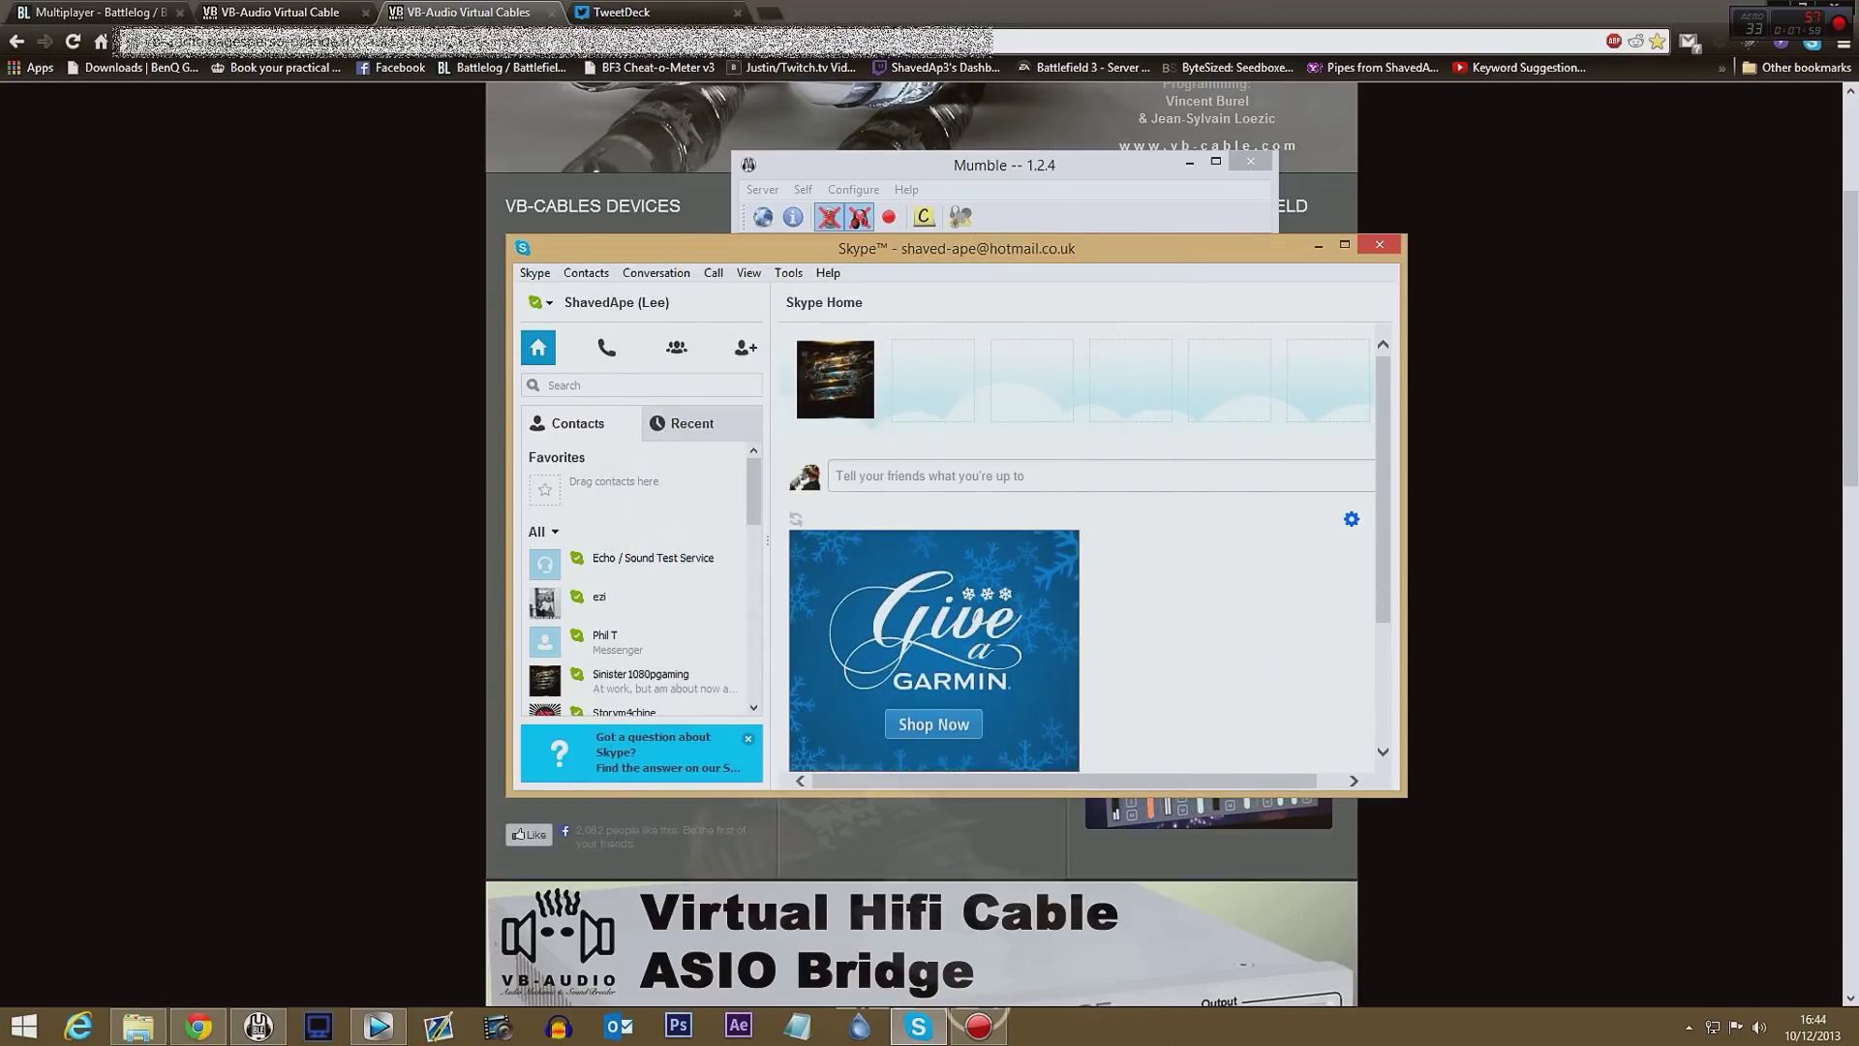
- Return to the Vegas Pro gameplay project and select the Stream 3 audio event
{"action": "left_click", "coordinate": [378, 1027]}
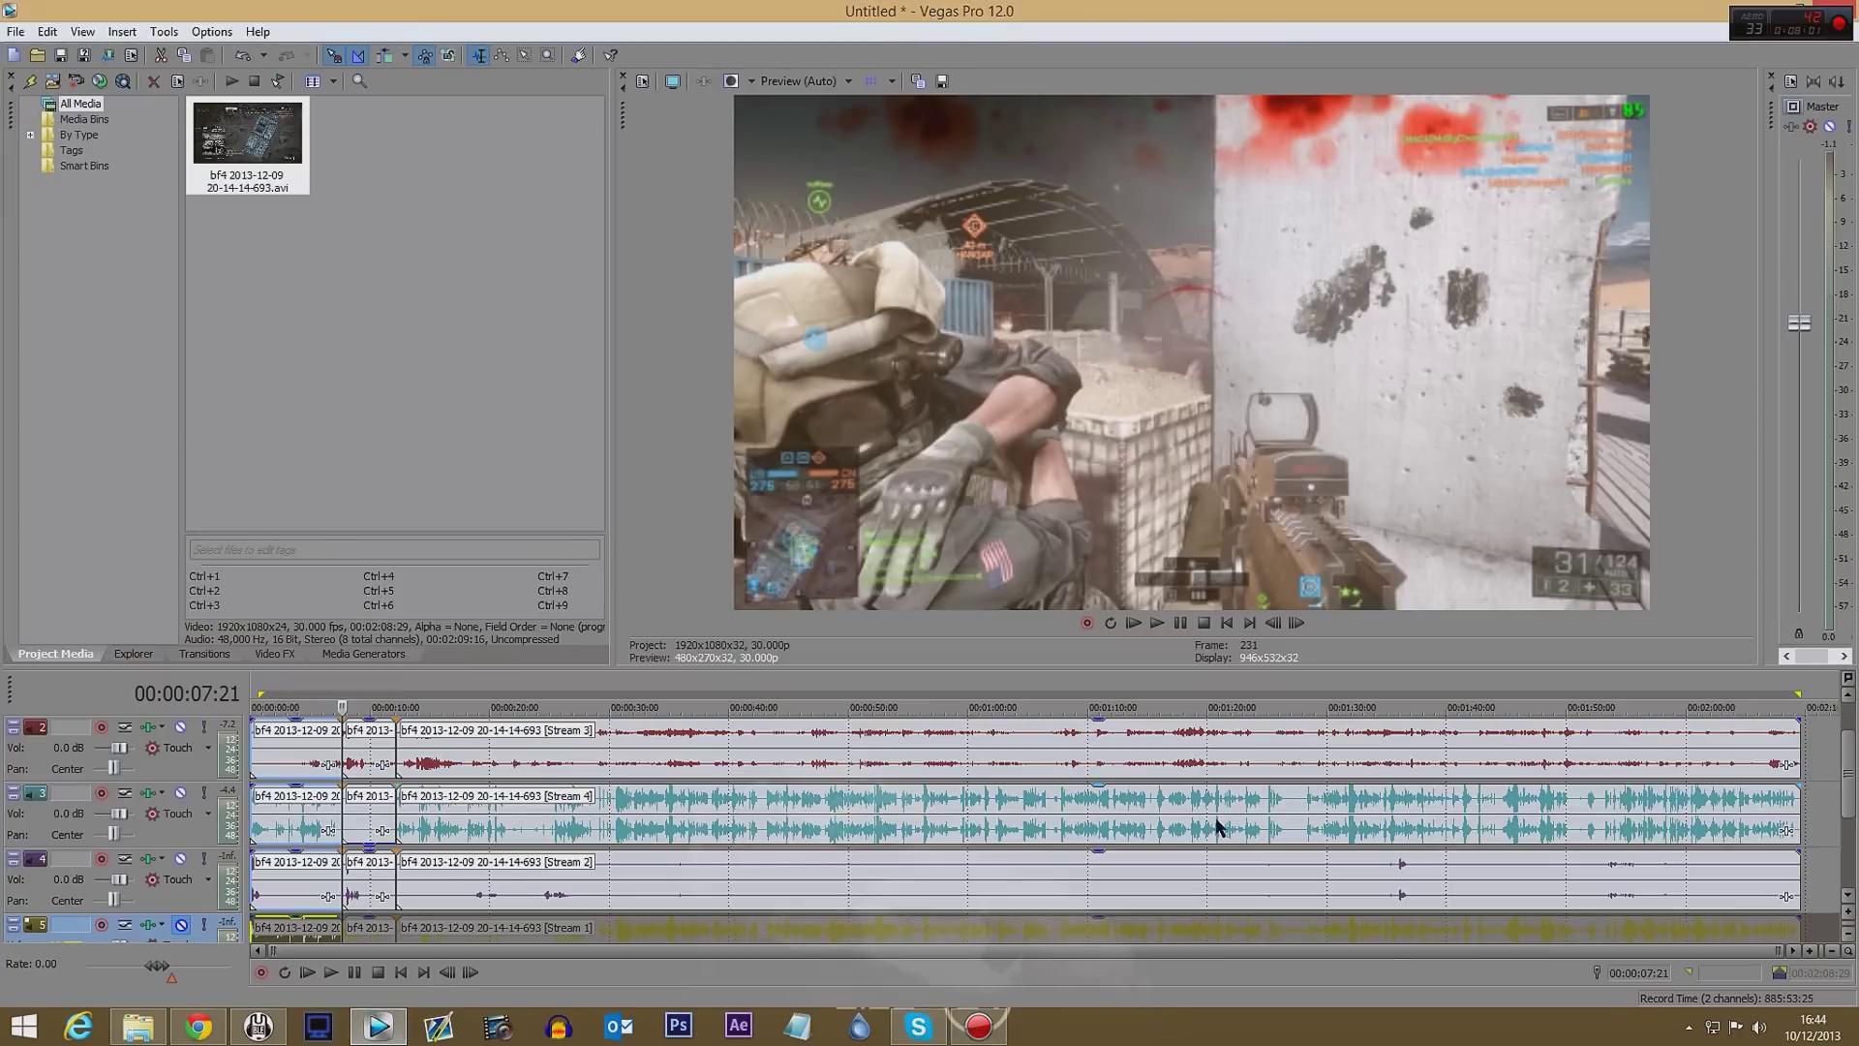
{"action": "scroll", "coordinate": [1845, 784], "scroll_direction": "up", "scroll_amount": 2}
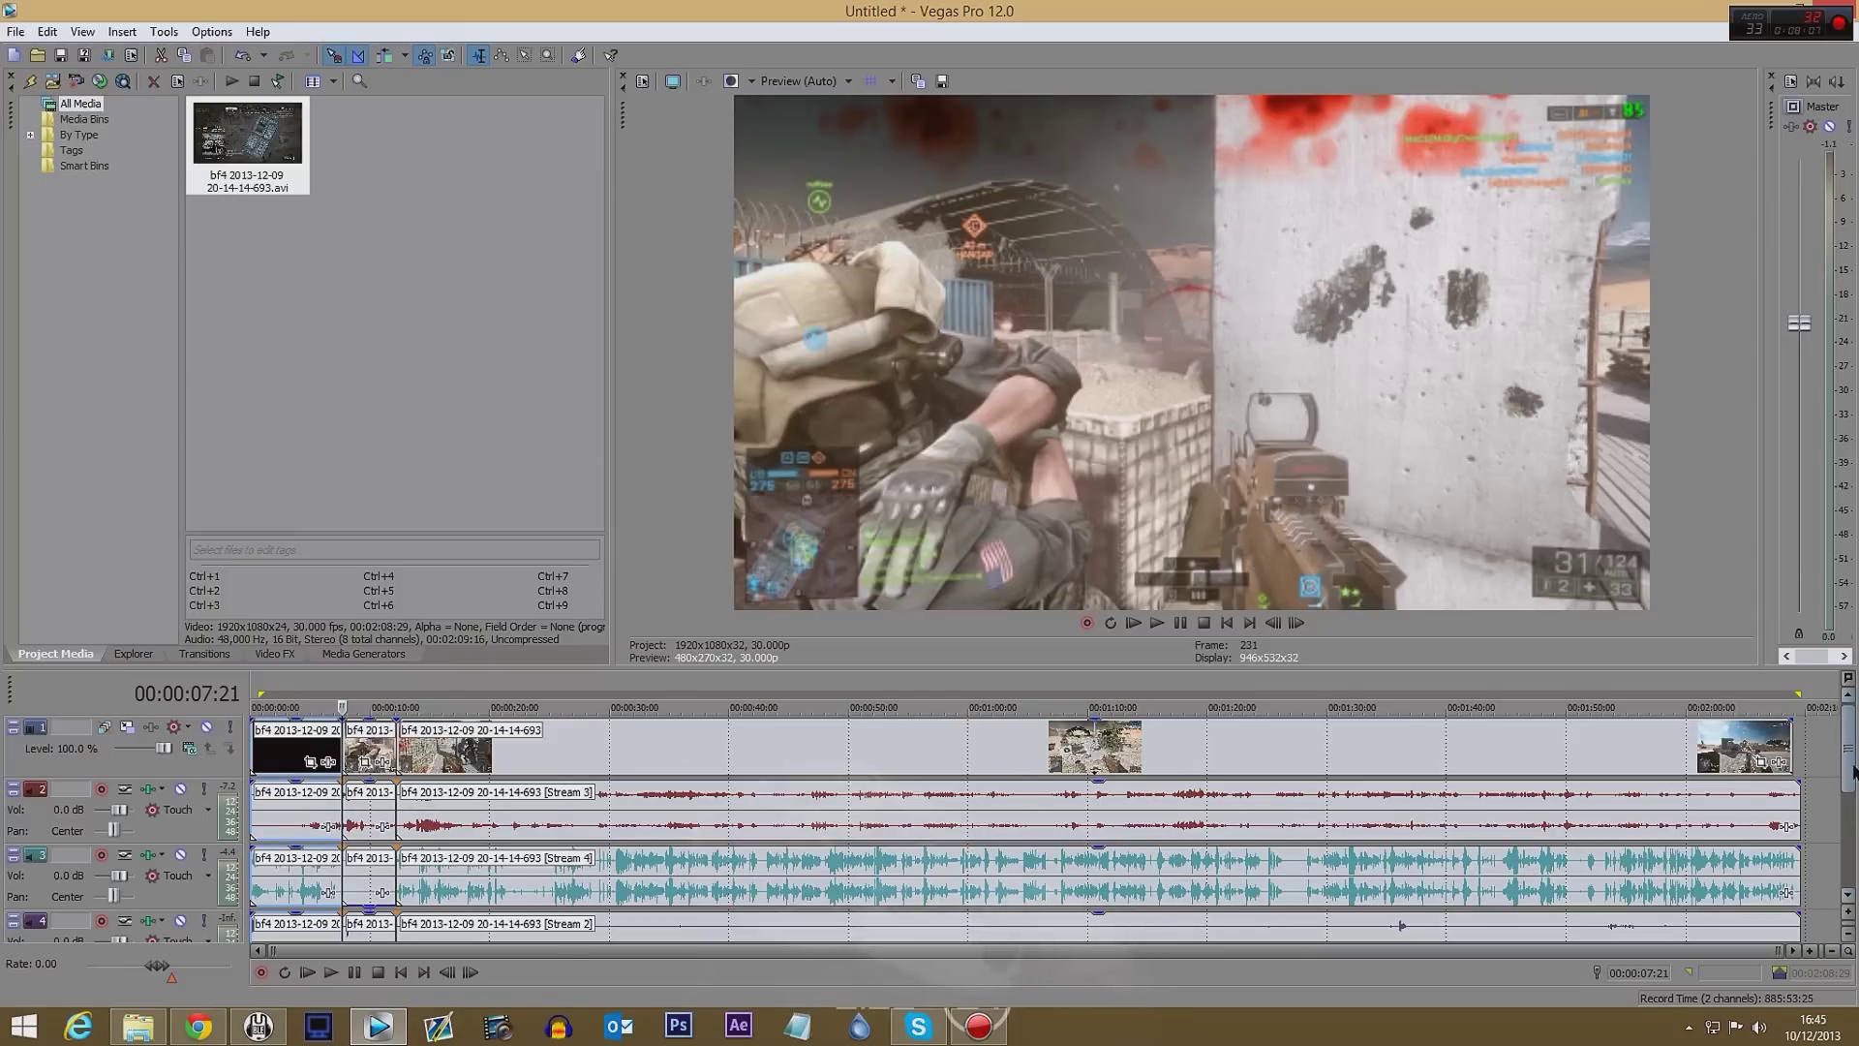
{"action": "scroll", "coordinate": [1848, 774], "scroll_direction": "down", "scroll_amount": 2}
{"action": "scroll", "coordinate": [1849, 814], "scroll_direction": "up", "scroll_amount": 2}
{"action": "left_click", "coordinate": [429, 818]}
- Move the playhead later, select the Stream 4 event, and bring Dxtory over the preview
{"action": "left_click", "coordinate": [459, 884]}
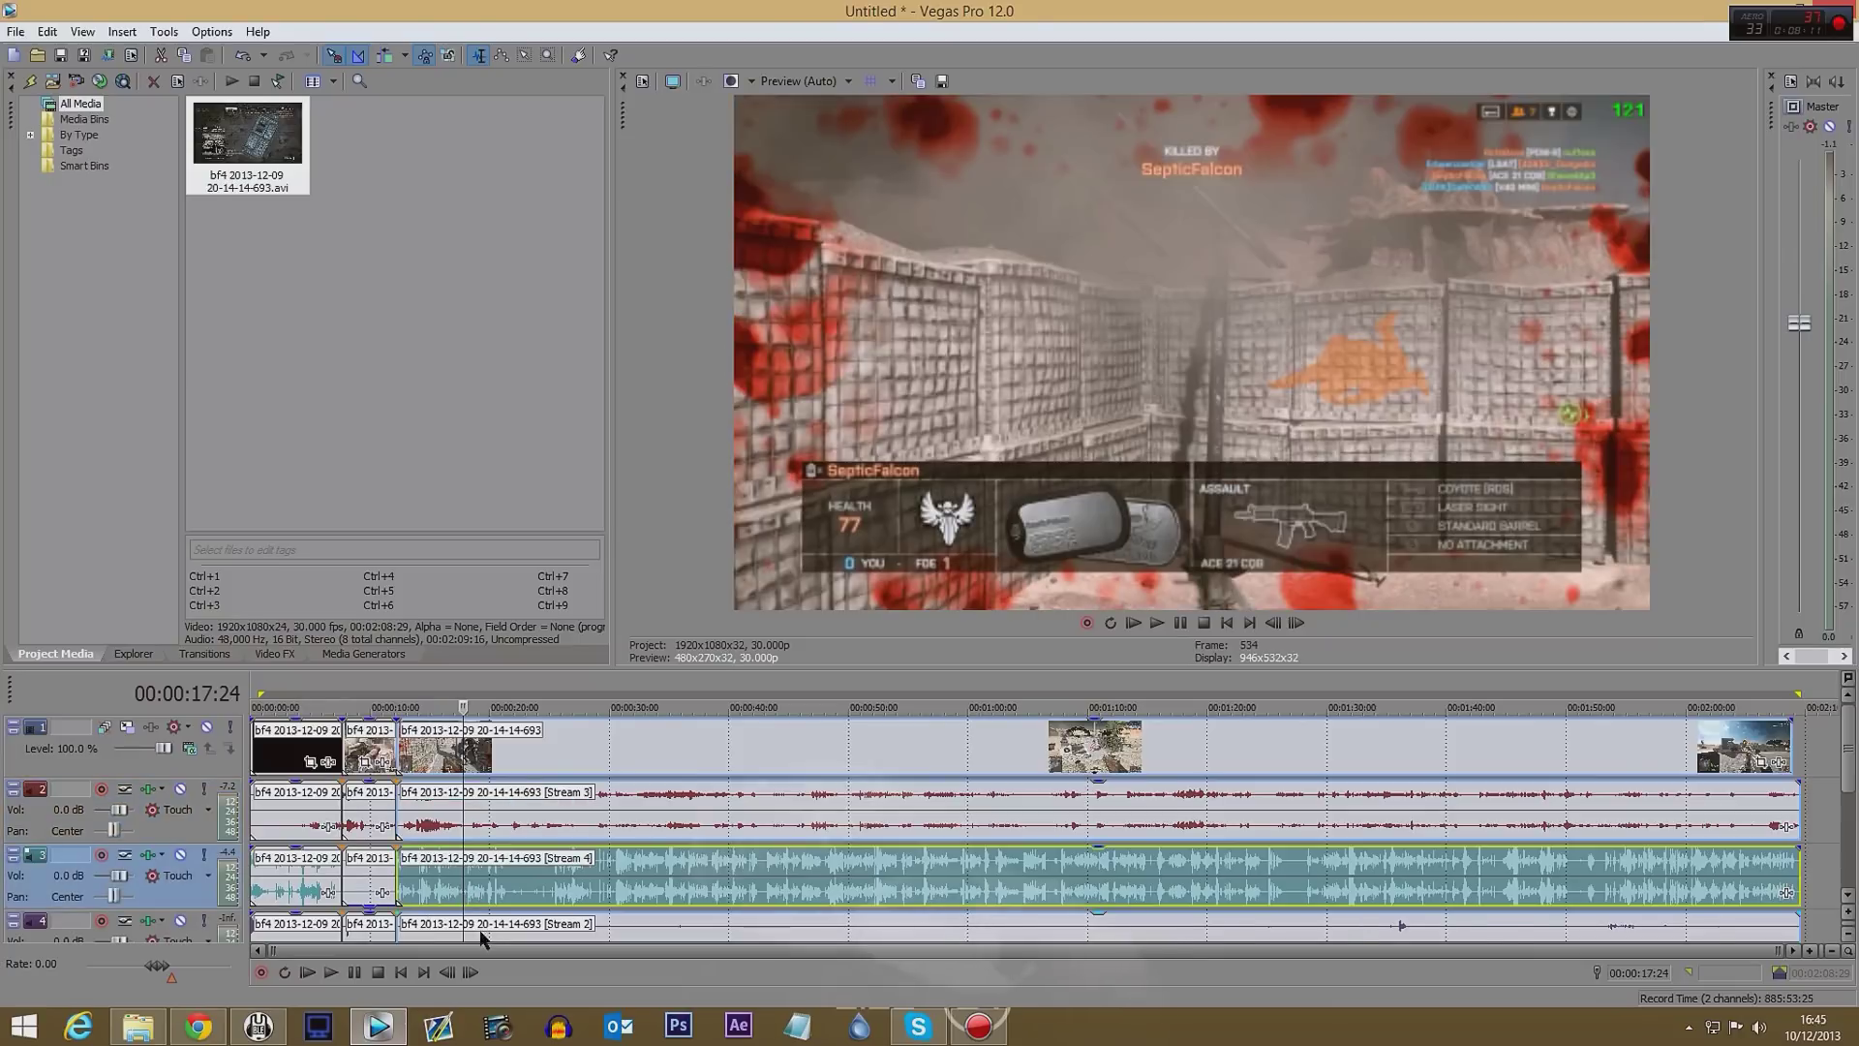
{"action": "left_click", "coordinate": [483, 884]}
{"action": "left_click", "coordinate": [551, 886]}
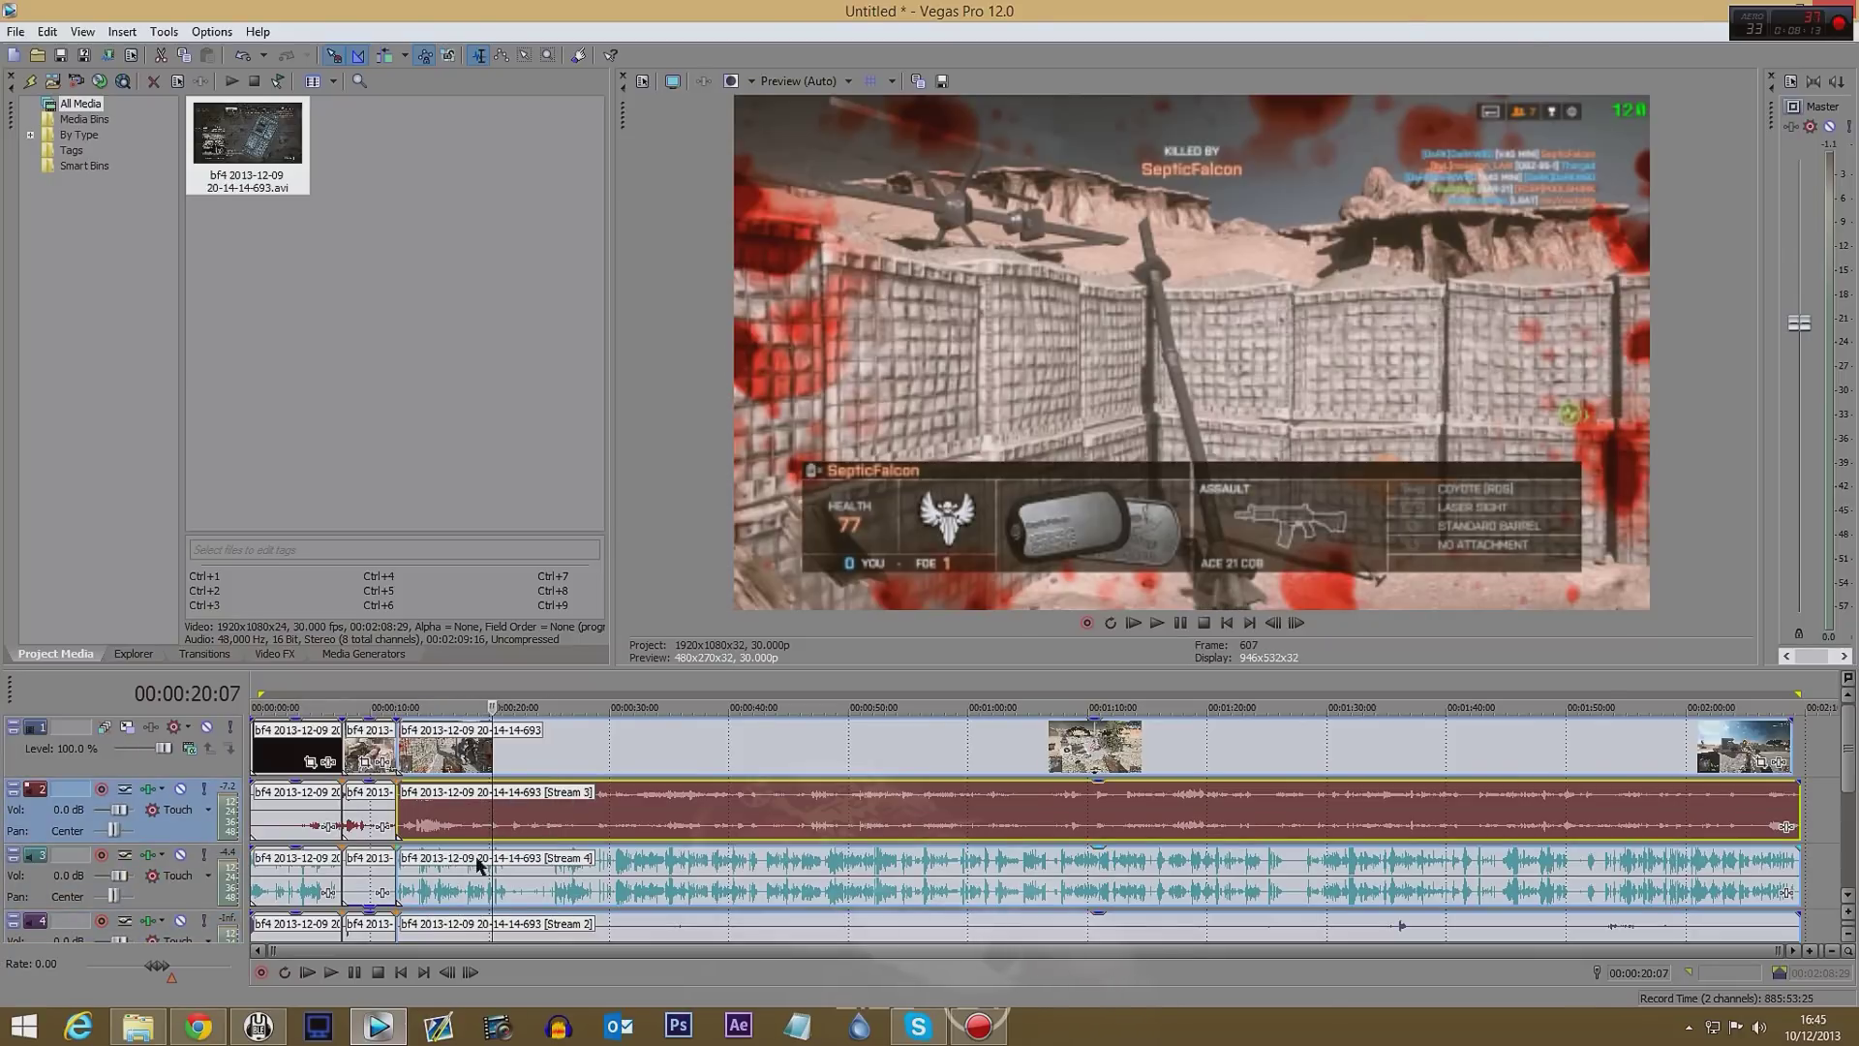
{"action": "left_click", "coordinate": [484, 876]}
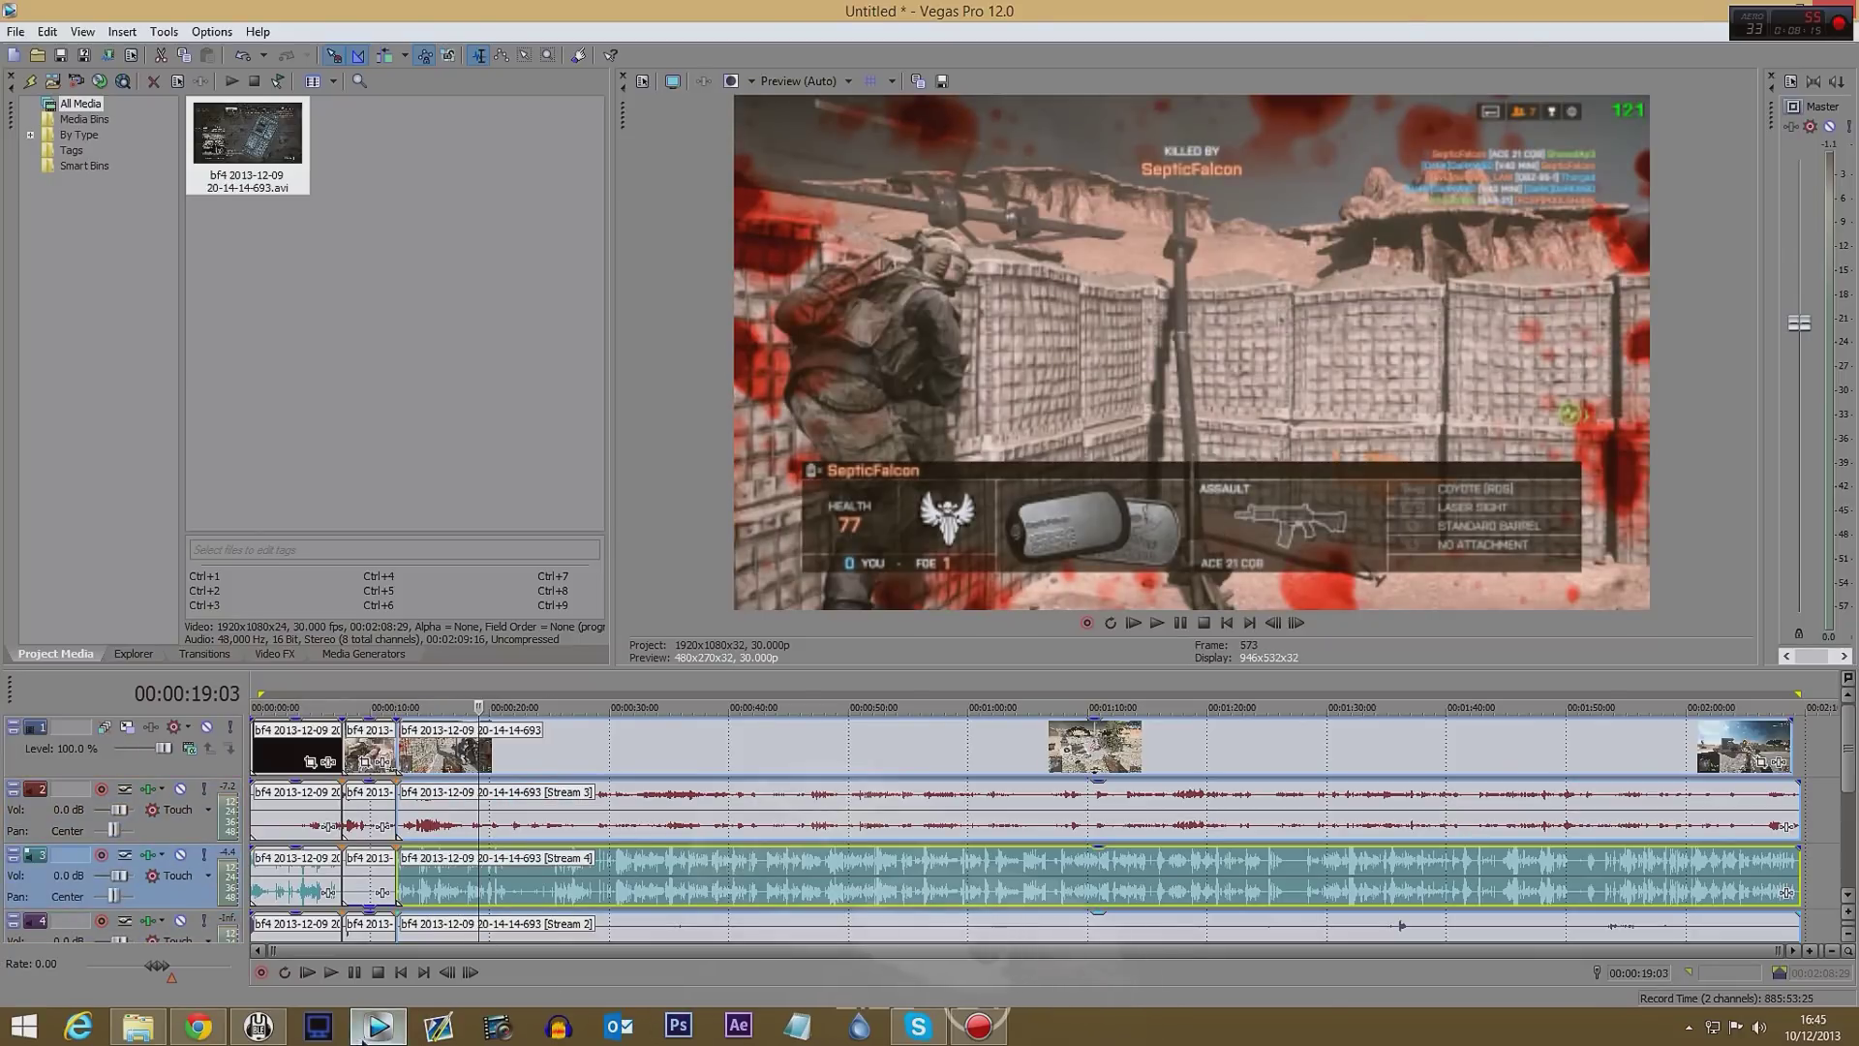
{"action": "left_click", "coordinate": [319, 1026]}
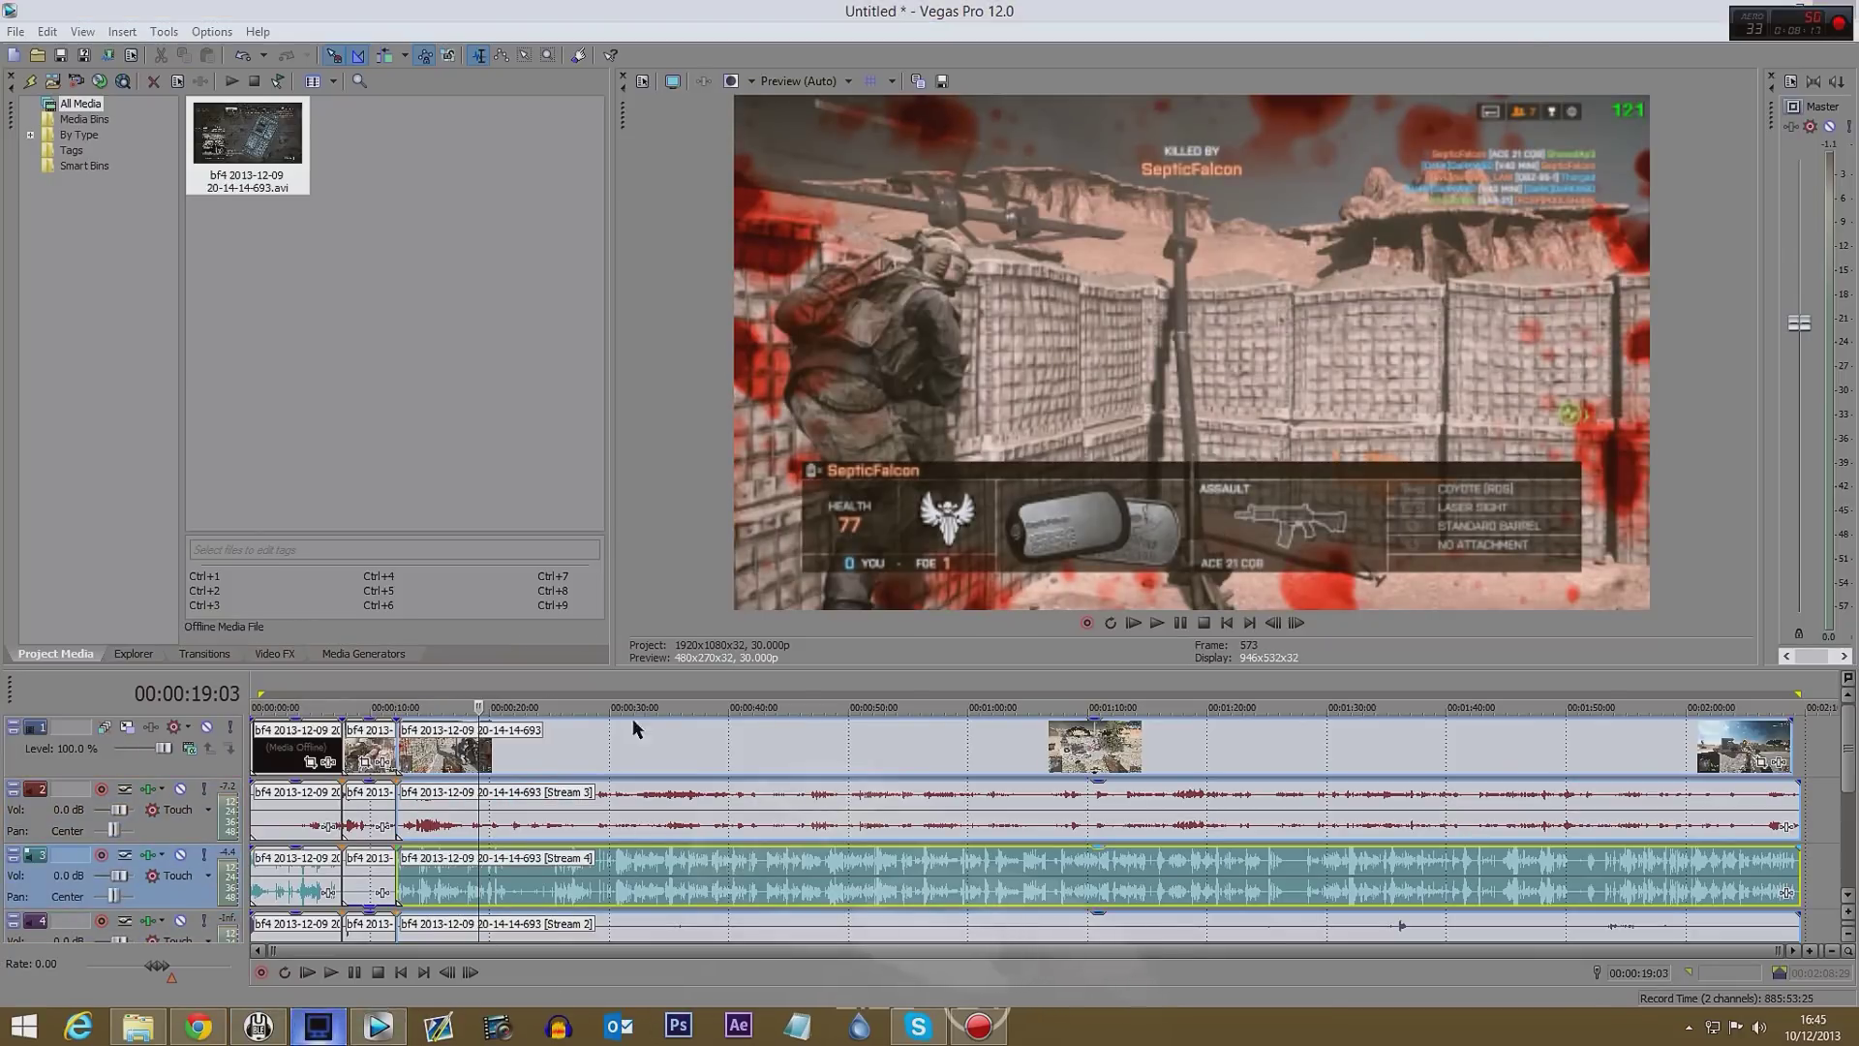
{"action": "left_click_drag", "start_coordinate": [504, 225], "coordinate": [1164, 219]}
- Review the recording device for Dxtory audio streams 1, 2, 3 and 4, then minimize Dxtory
{"action": "left_click", "coordinate": [514, 828]}
{"action": "key", "text": "alt+Tab"}
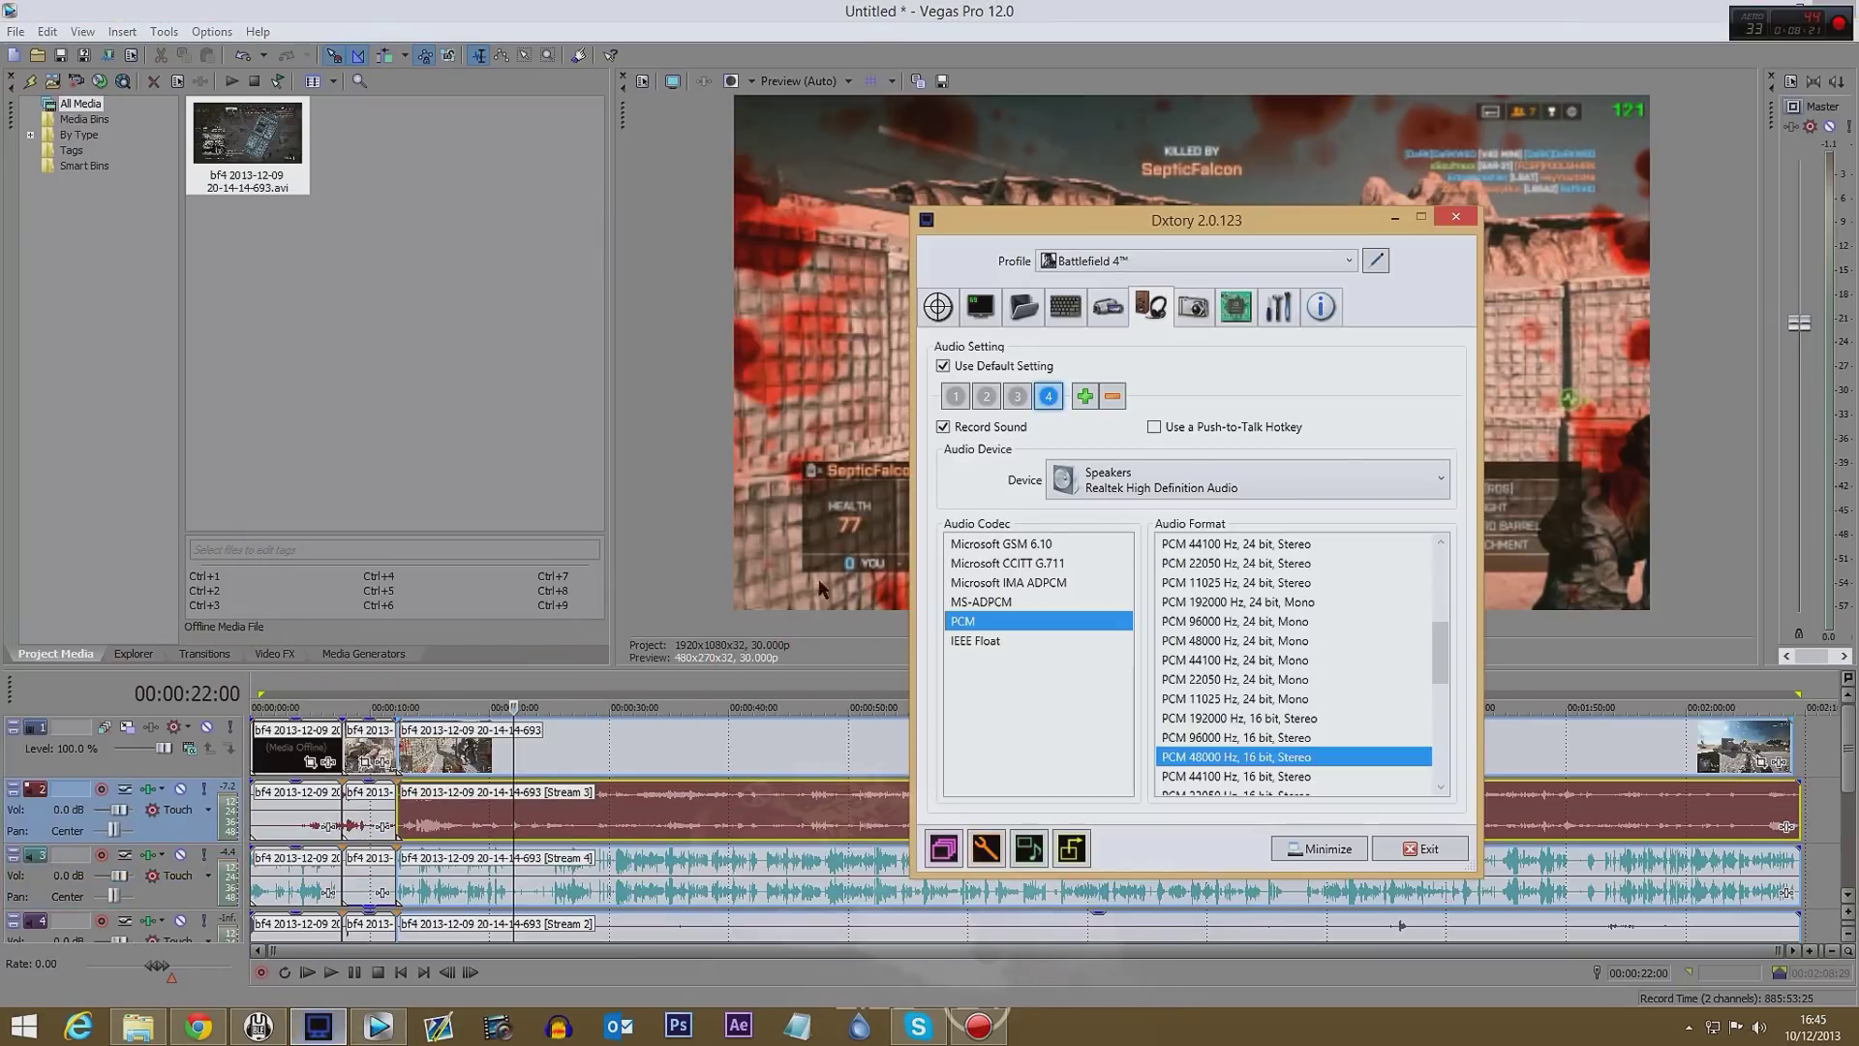
{"action": "left_click", "coordinate": [954, 396]}
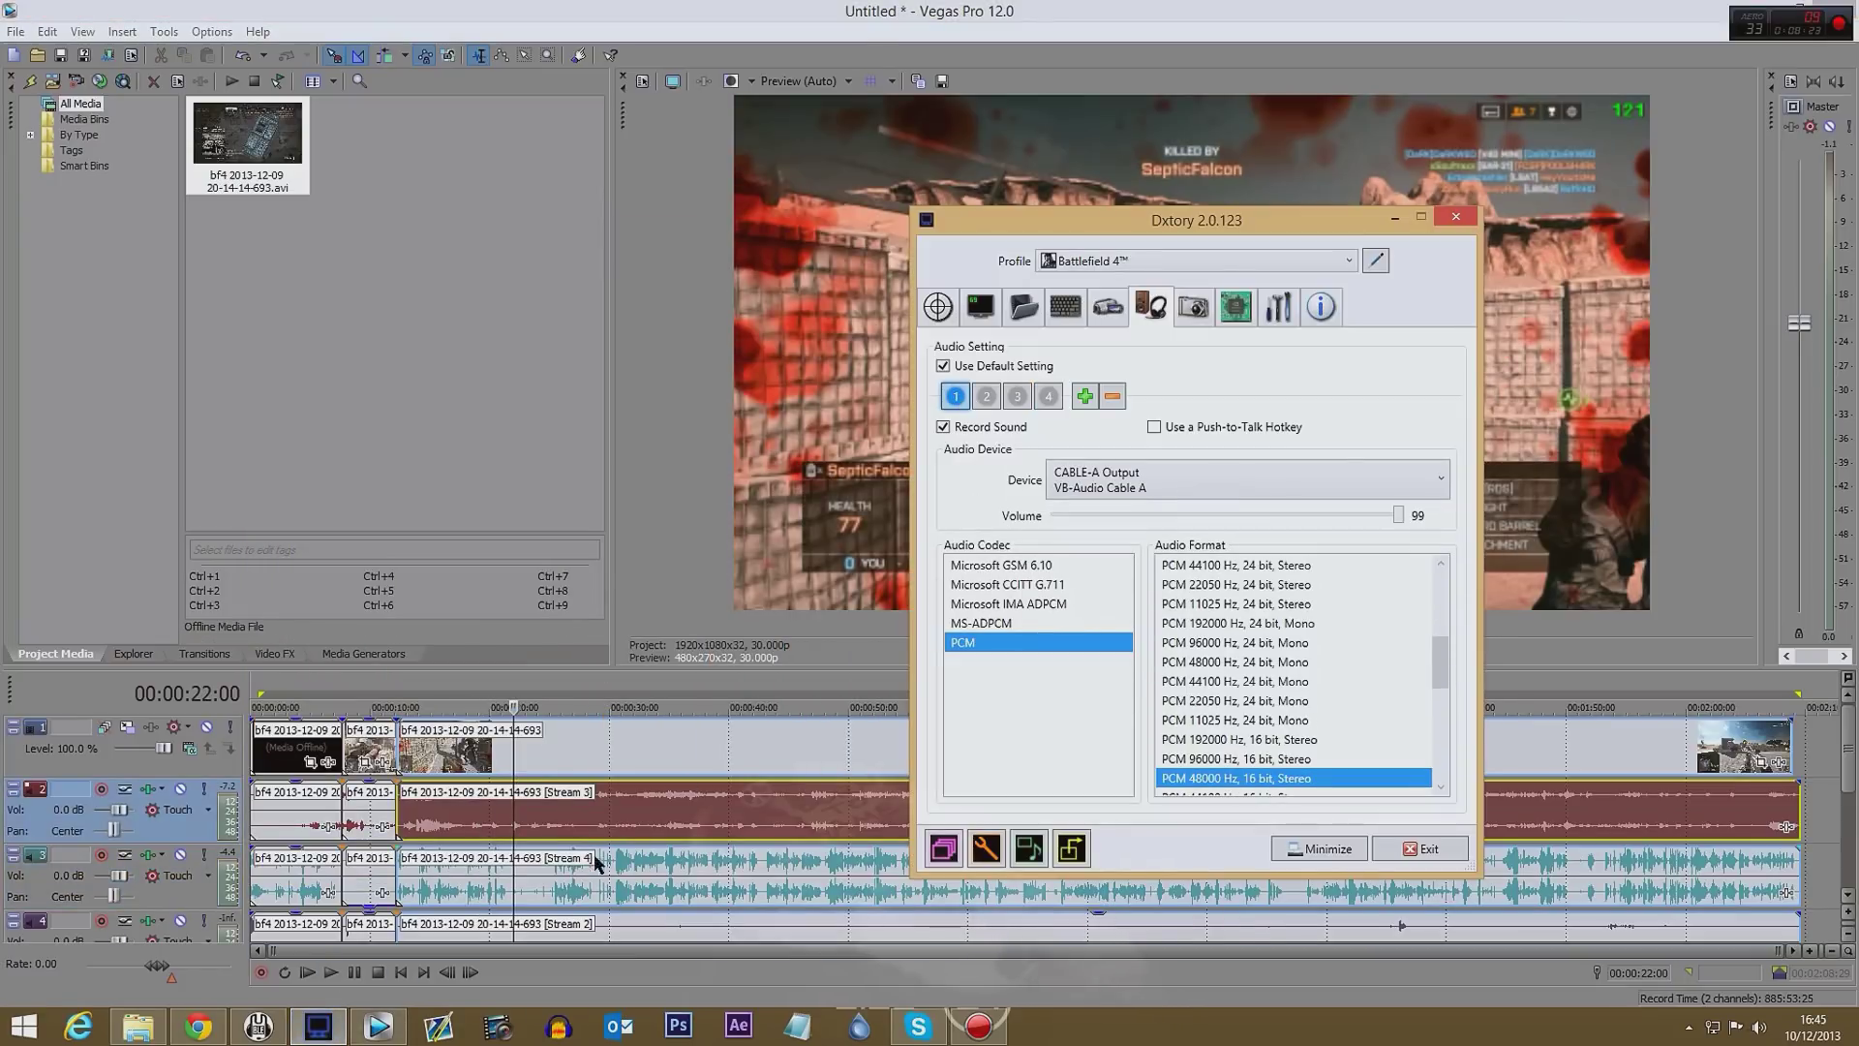
{"action": "left_click", "coordinate": [985, 396]}
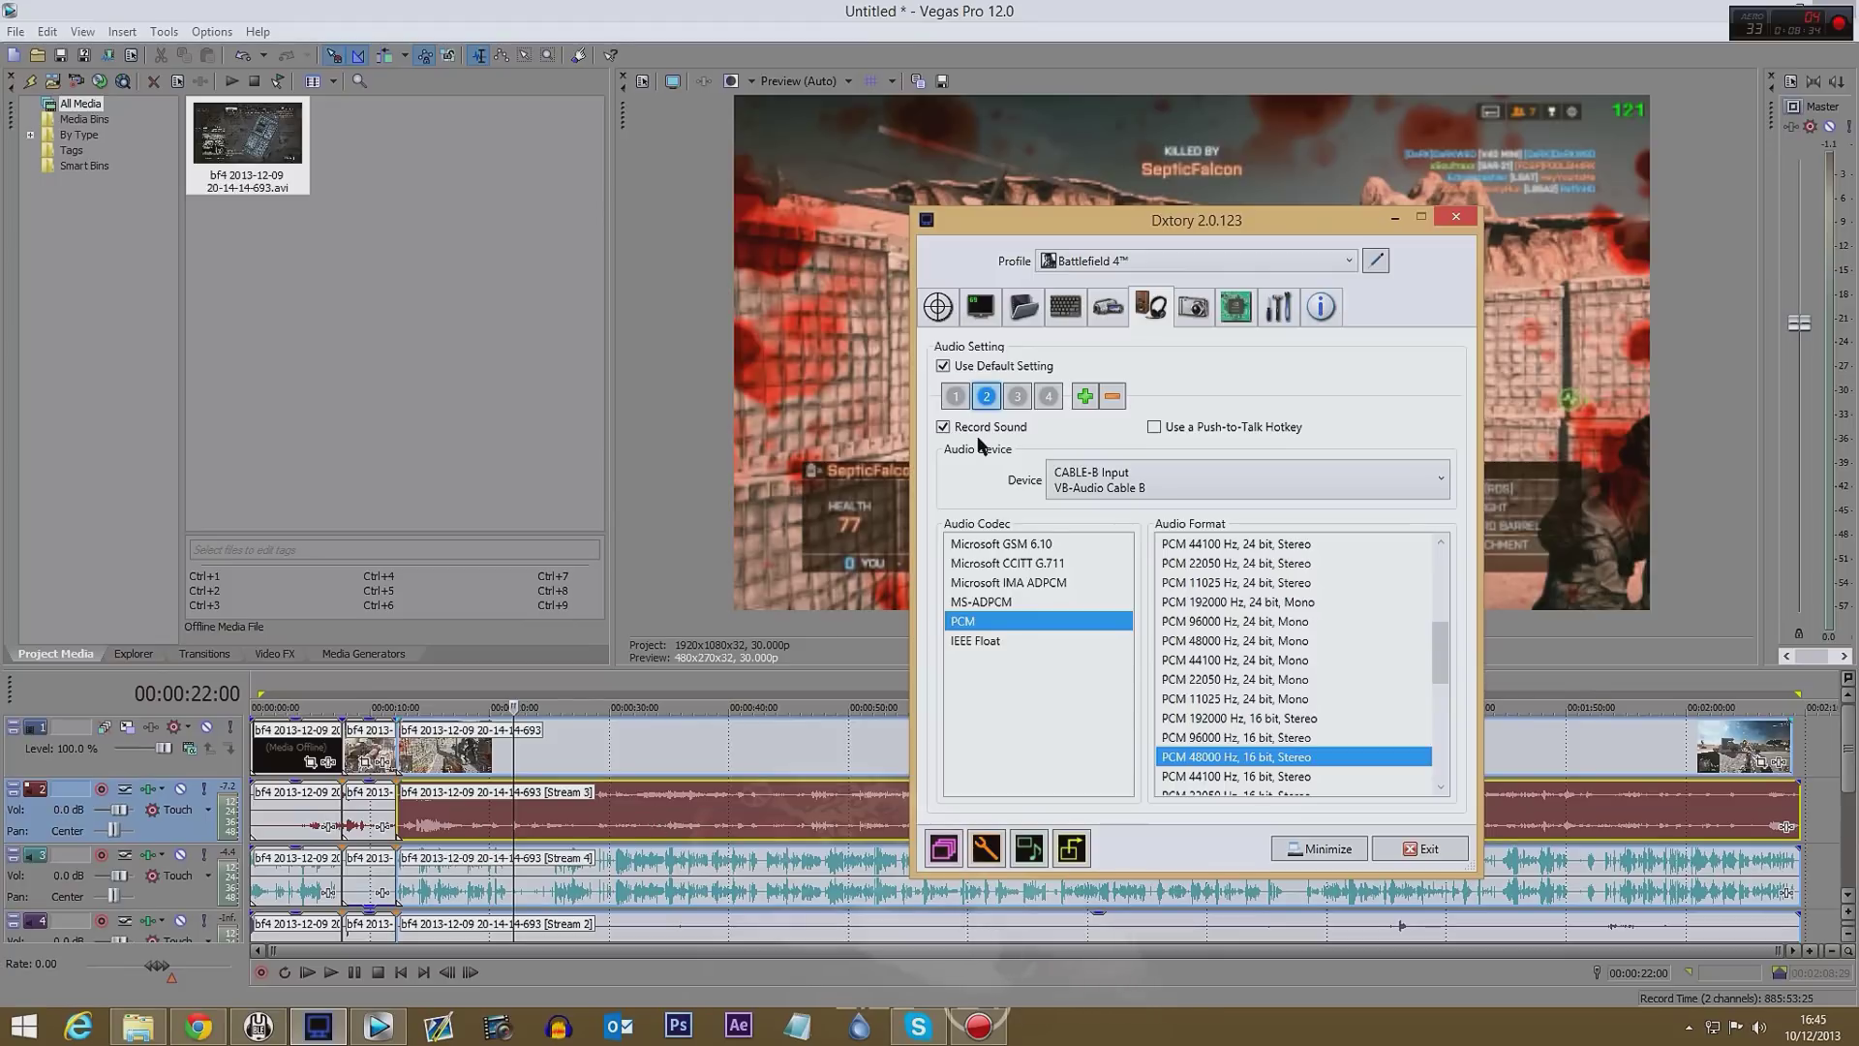
{"action": "left_click", "coordinate": [957, 397]}
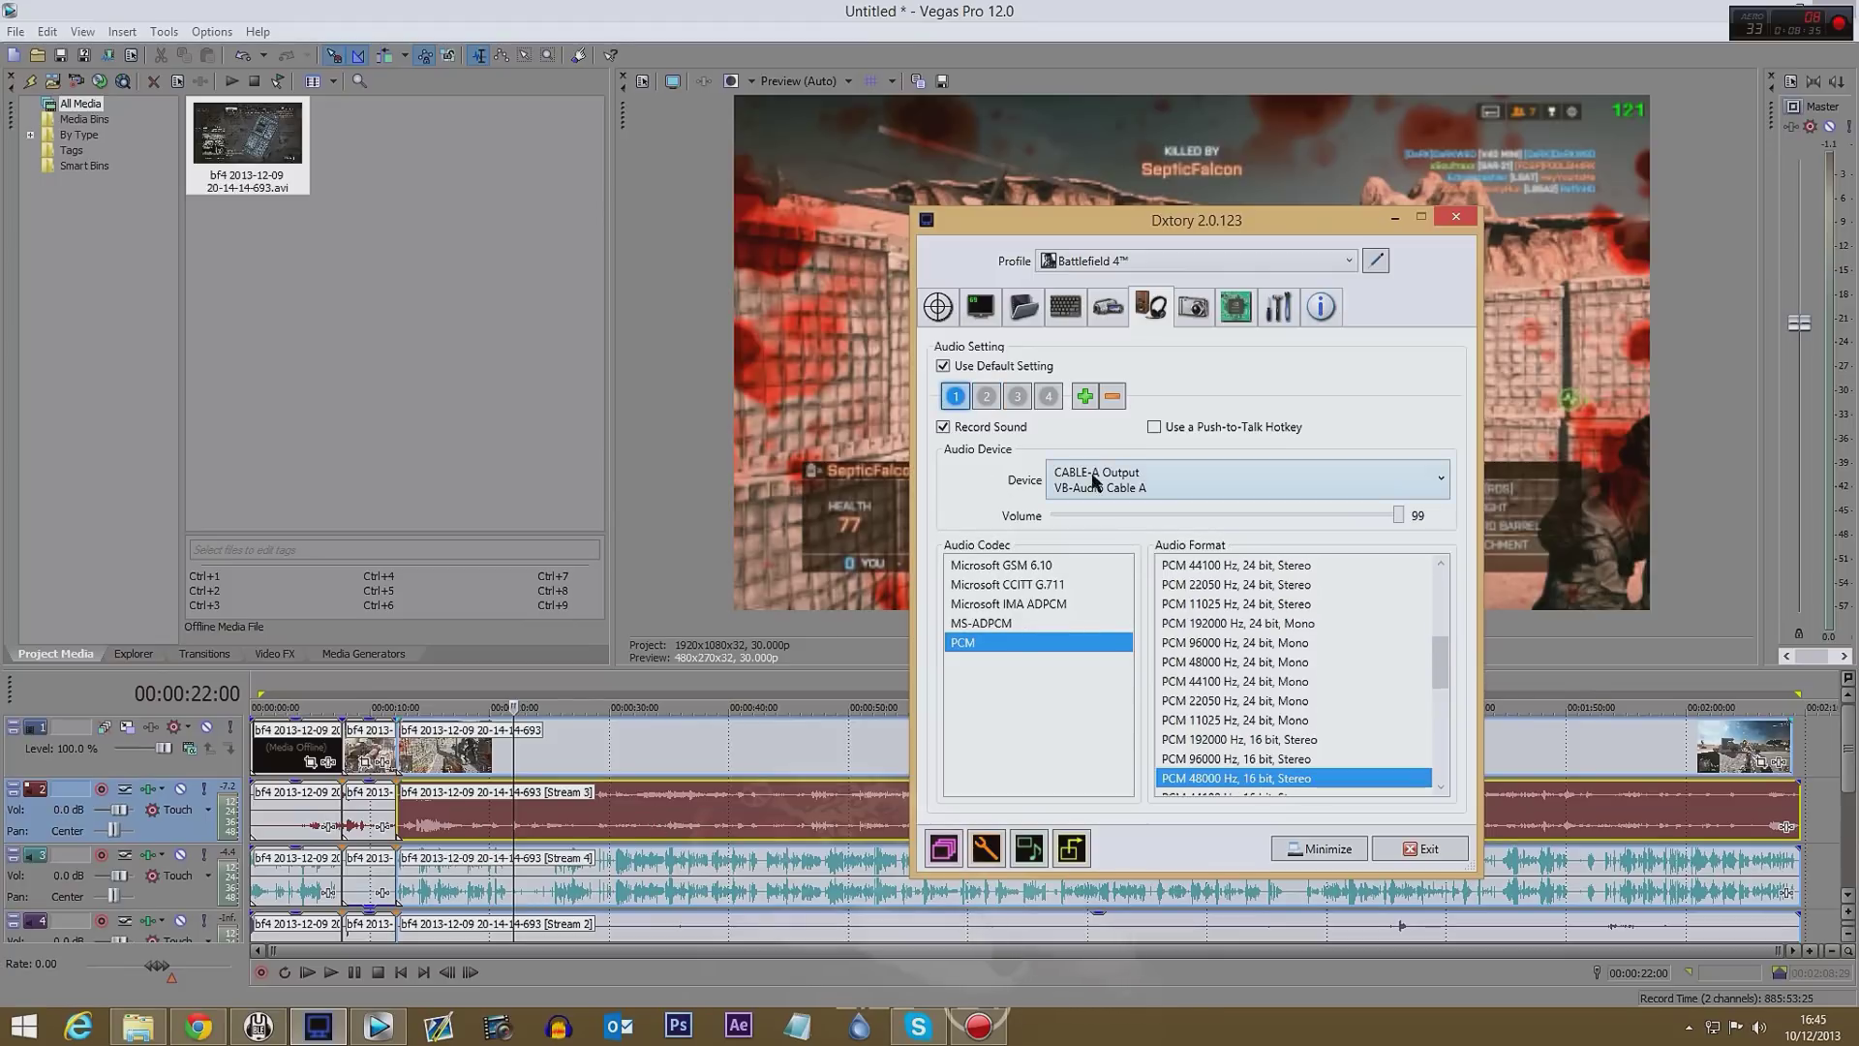
{"action": "left_click", "coordinate": [1018, 397]}
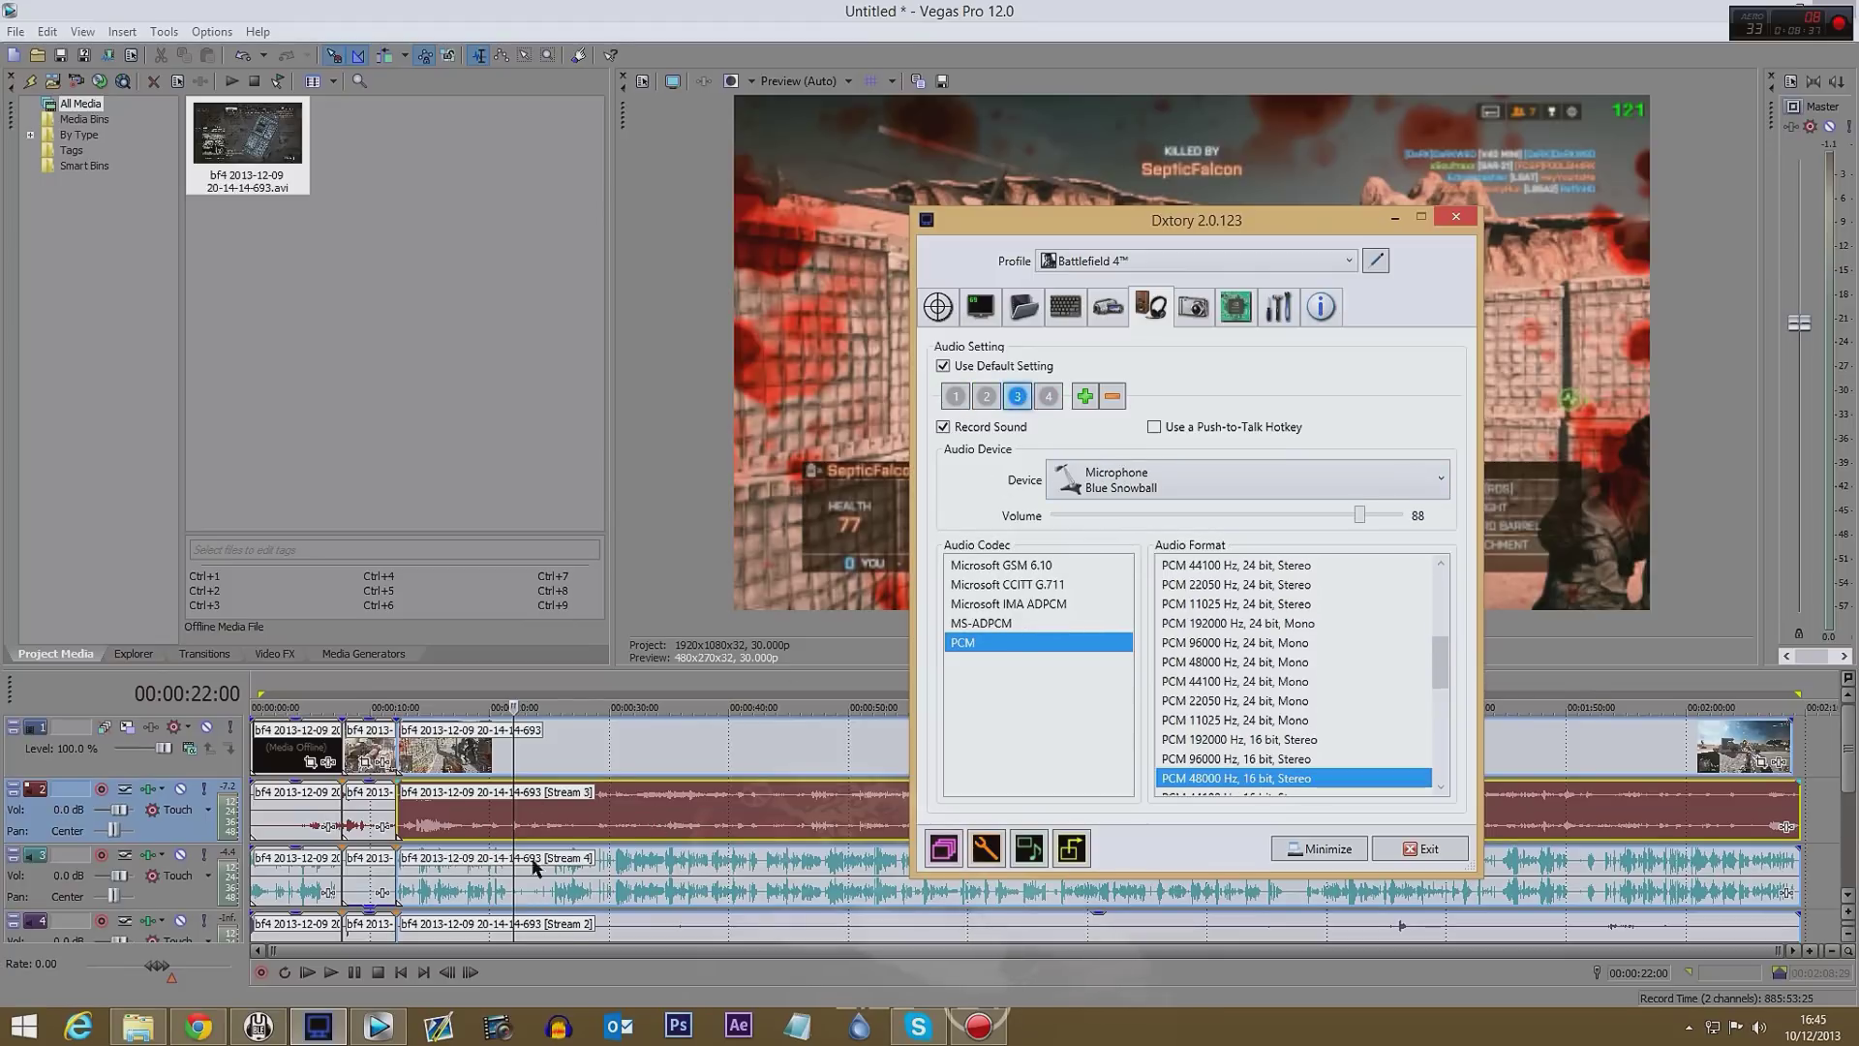
{"action": "left_click", "coordinate": [1050, 397]}
{"action": "left_click", "coordinate": [1321, 850]}
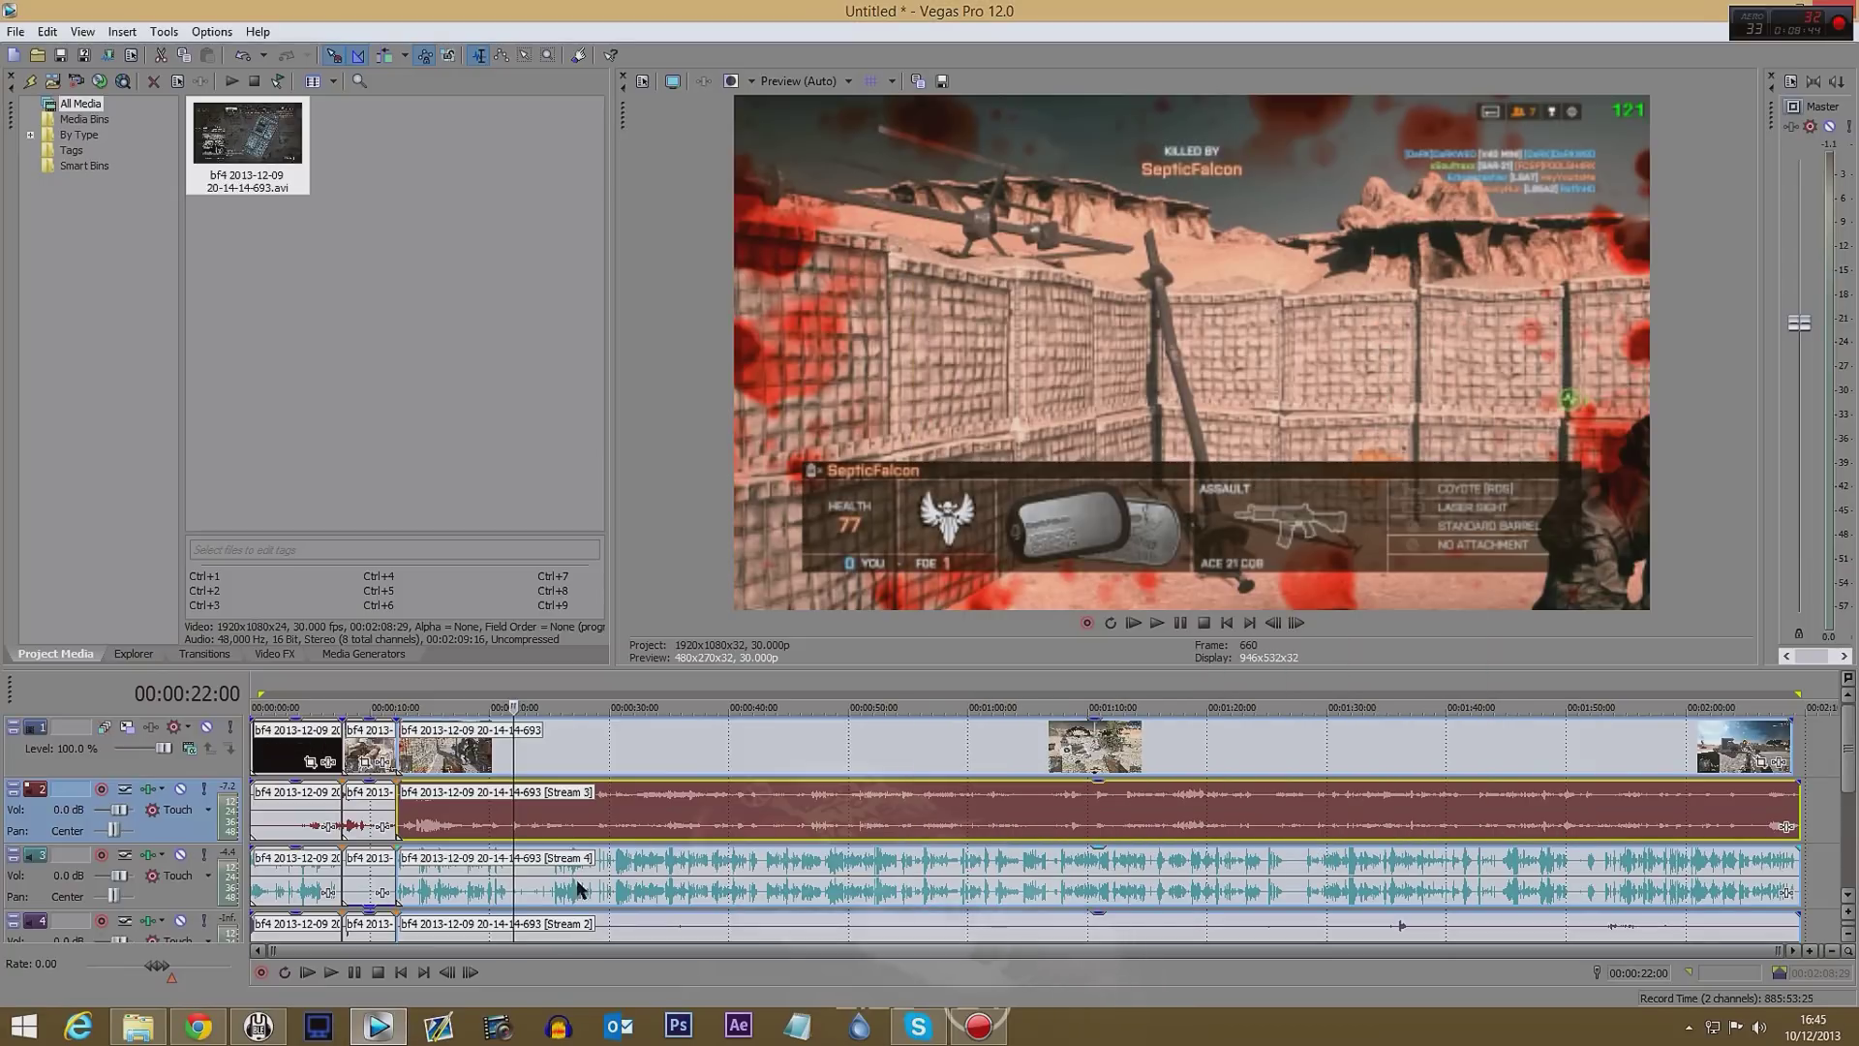
- Delete the Stream 4 and Stream 2 tracks, then preview playback from 00:00:22:00
{"action": "left_click", "coordinate": [662, 898]}
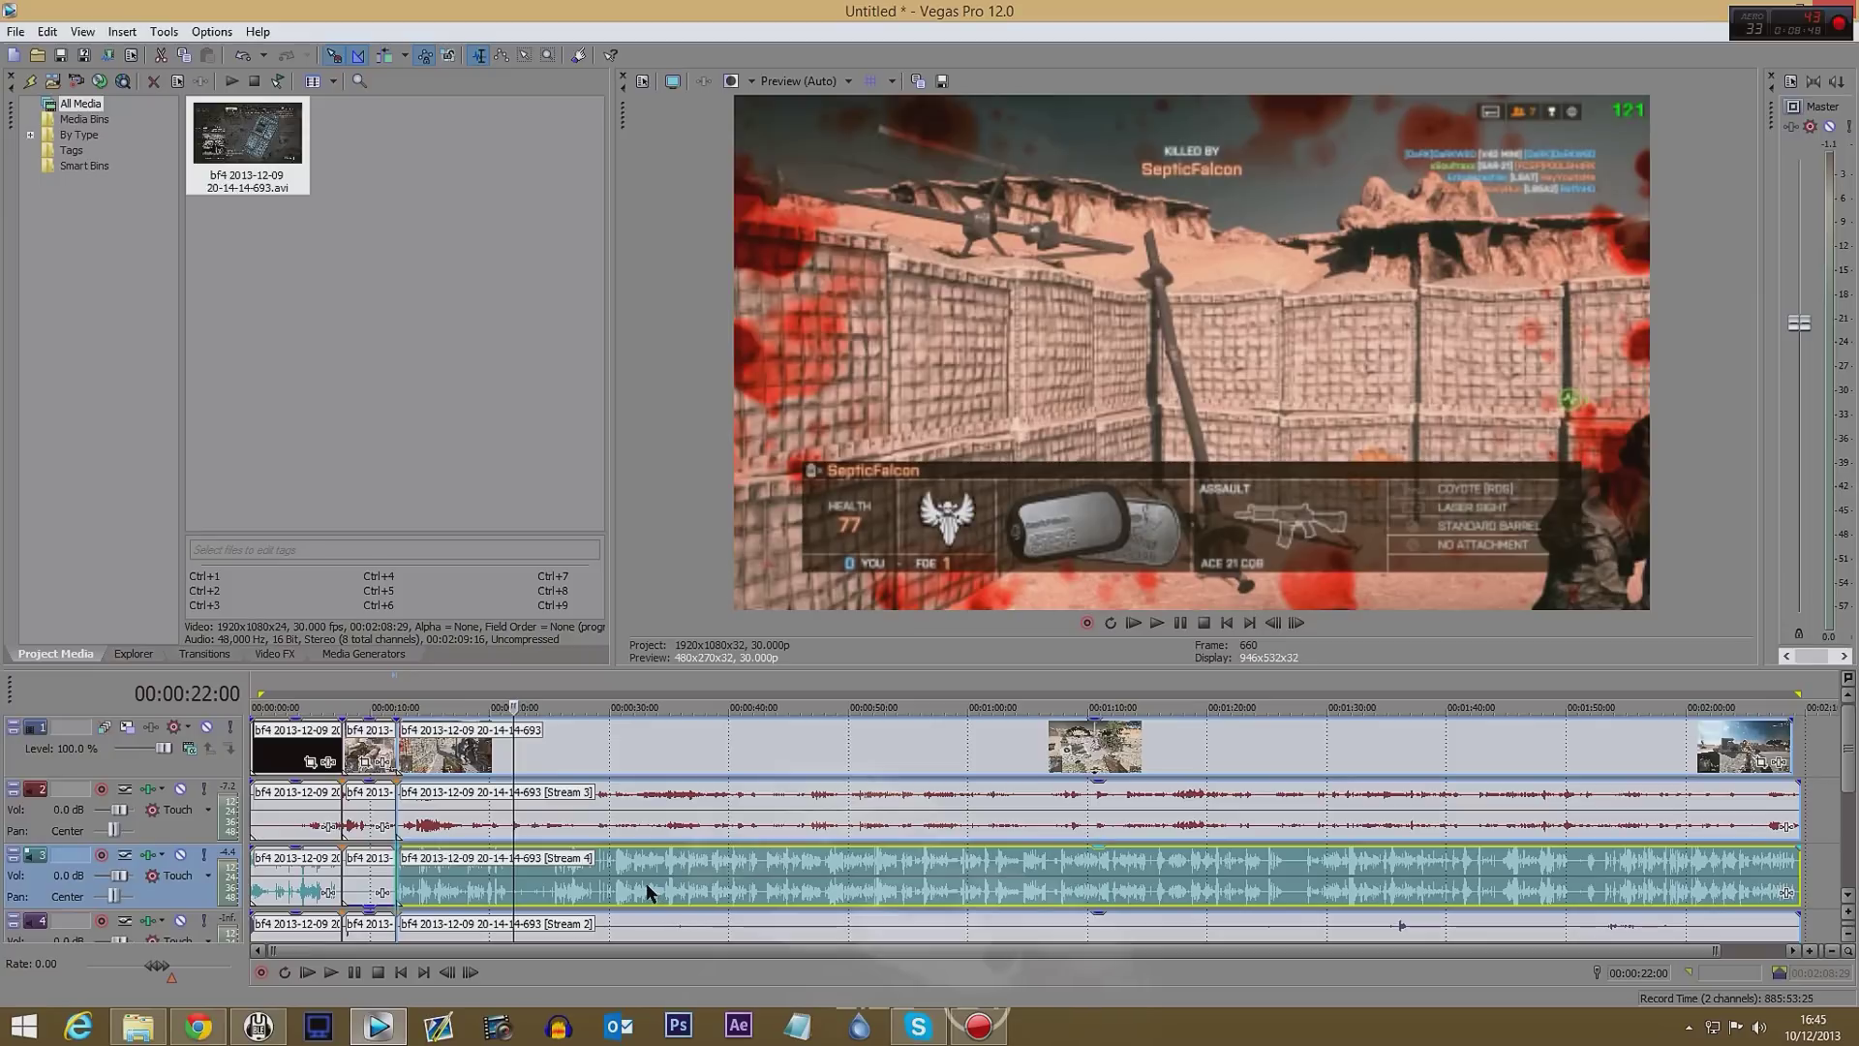
{"action": "right_click", "coordinate": [177, 899]}
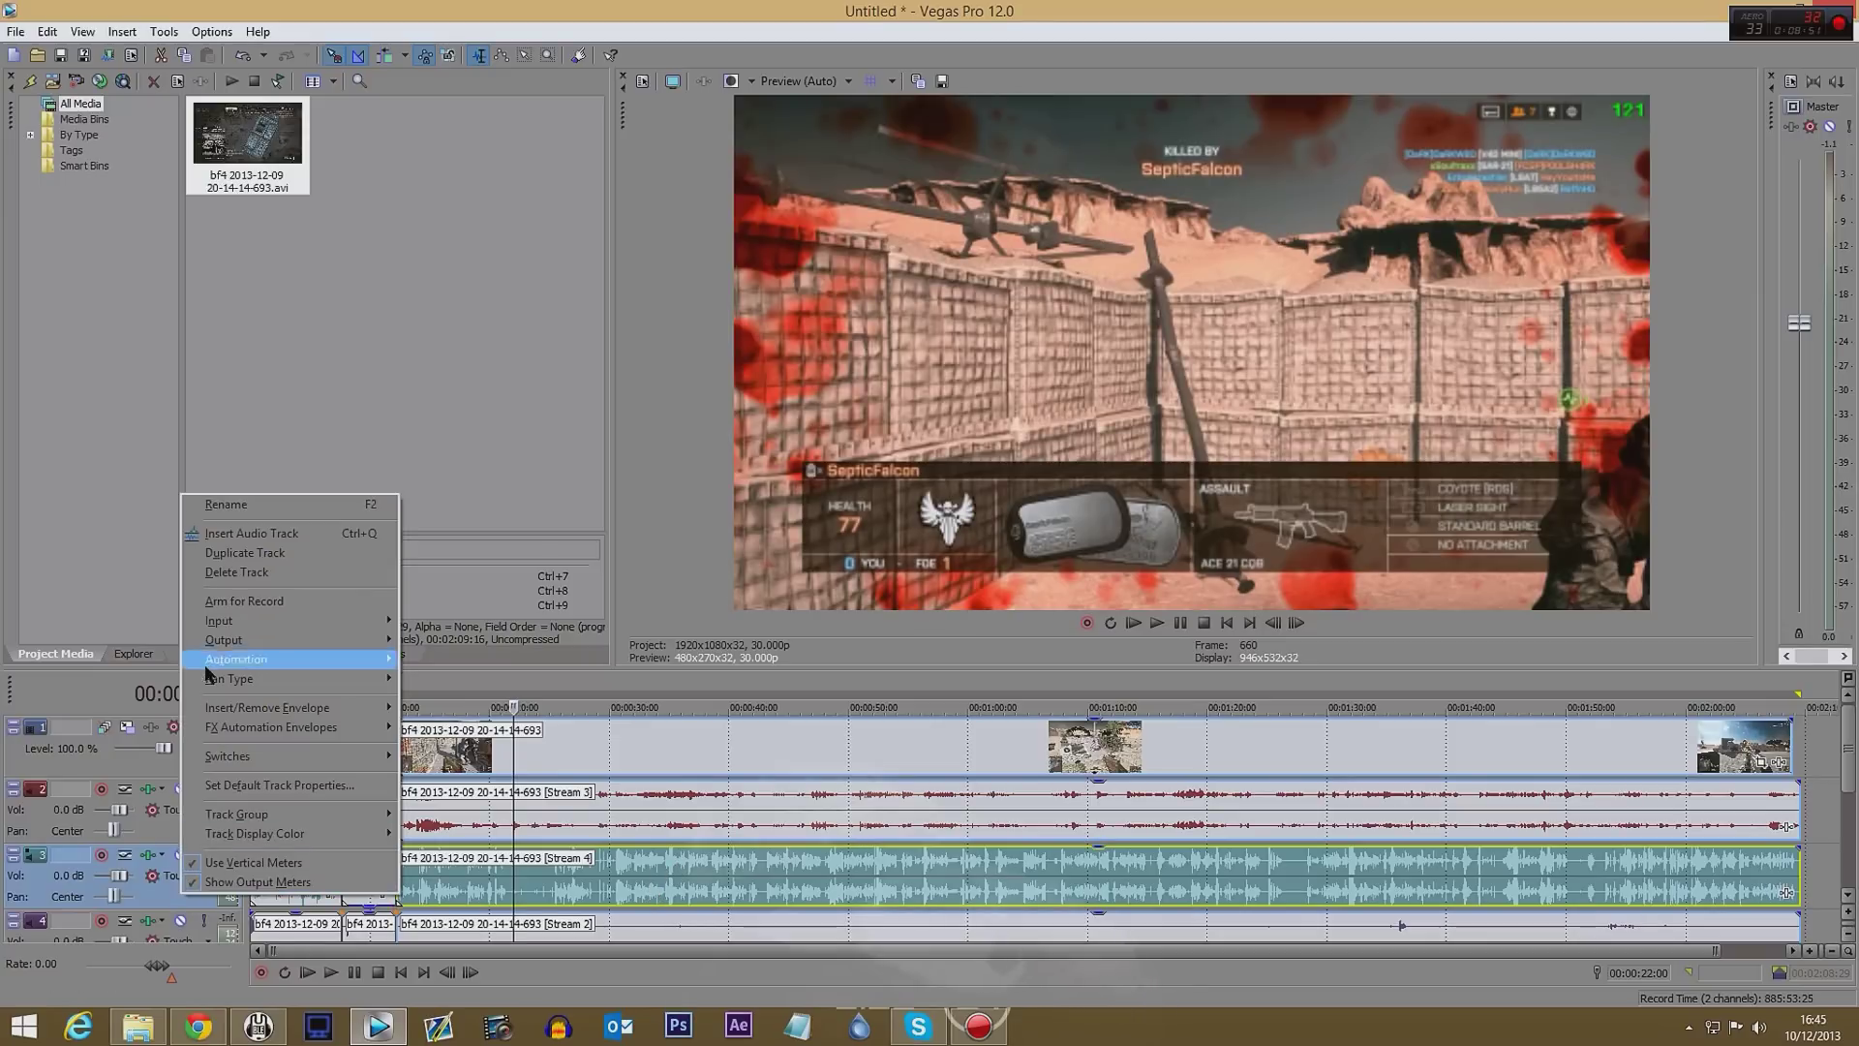
{"action": "left_click", "coordinate": [218, 572]}
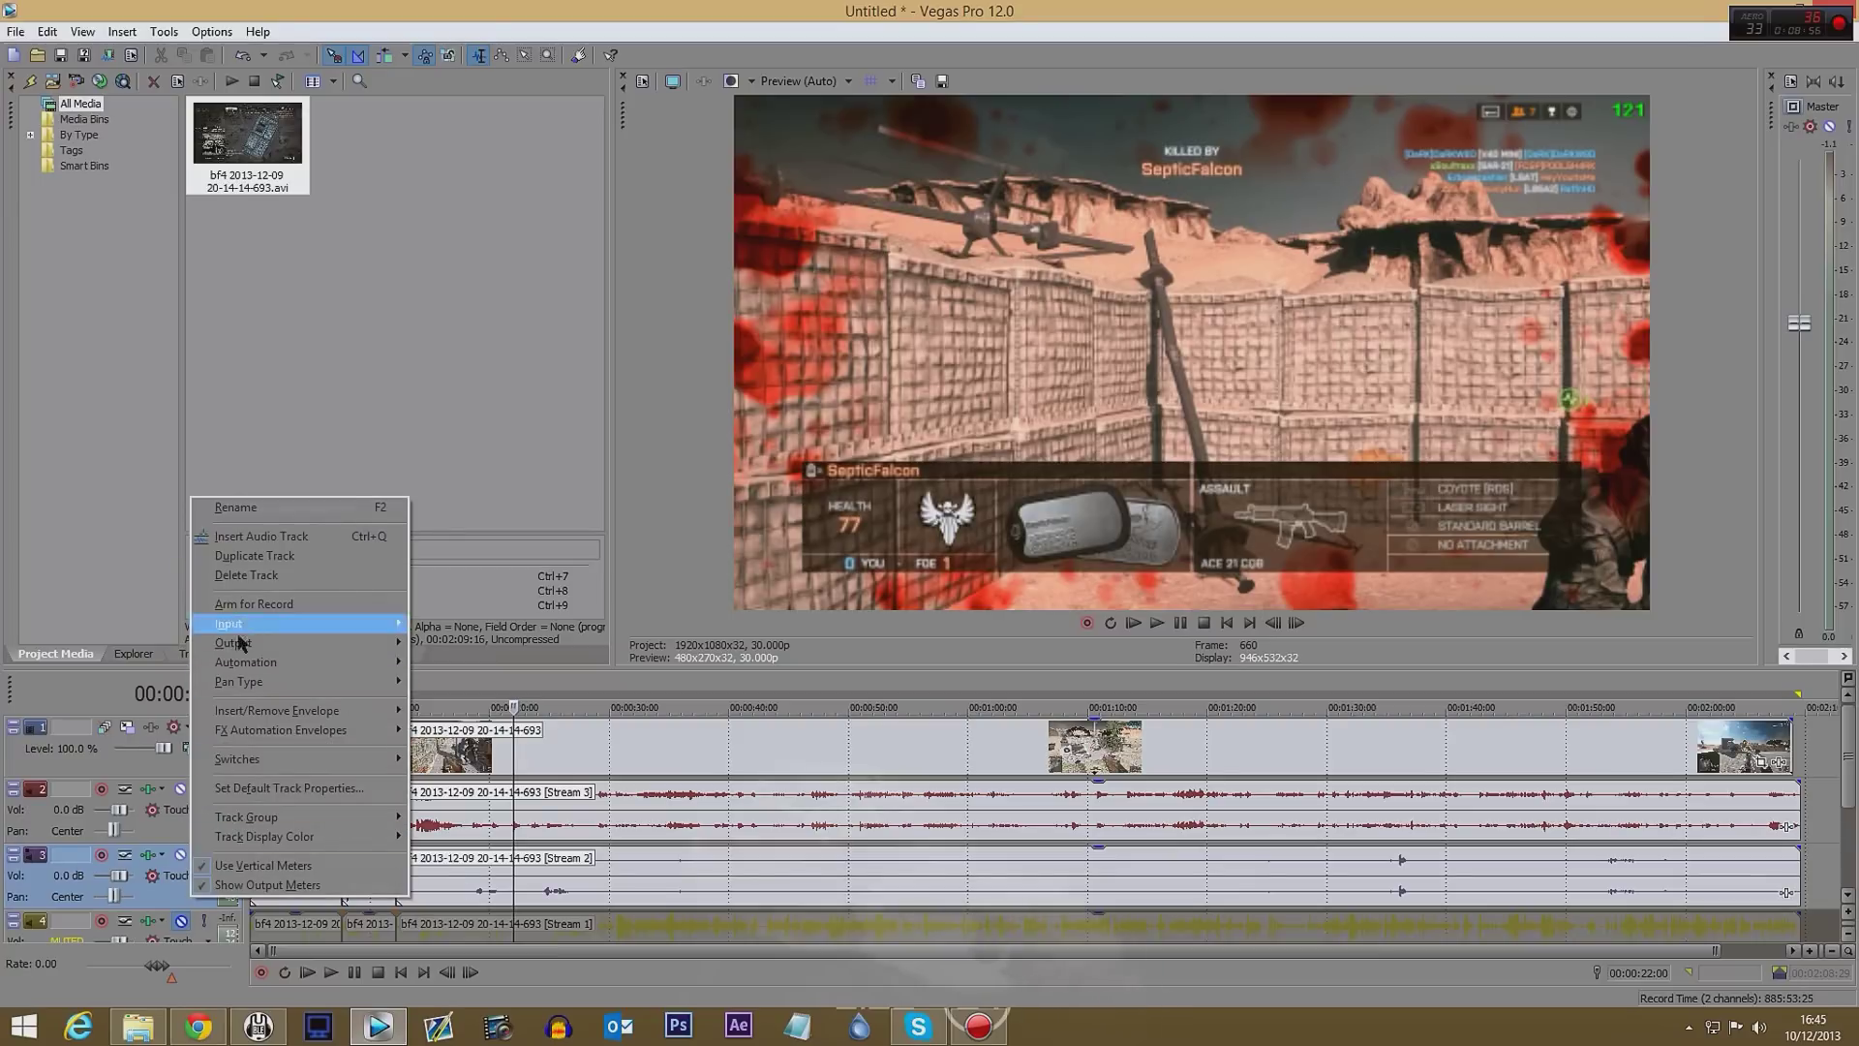
{"action": "left_click", "coordinate": [253, 576]}
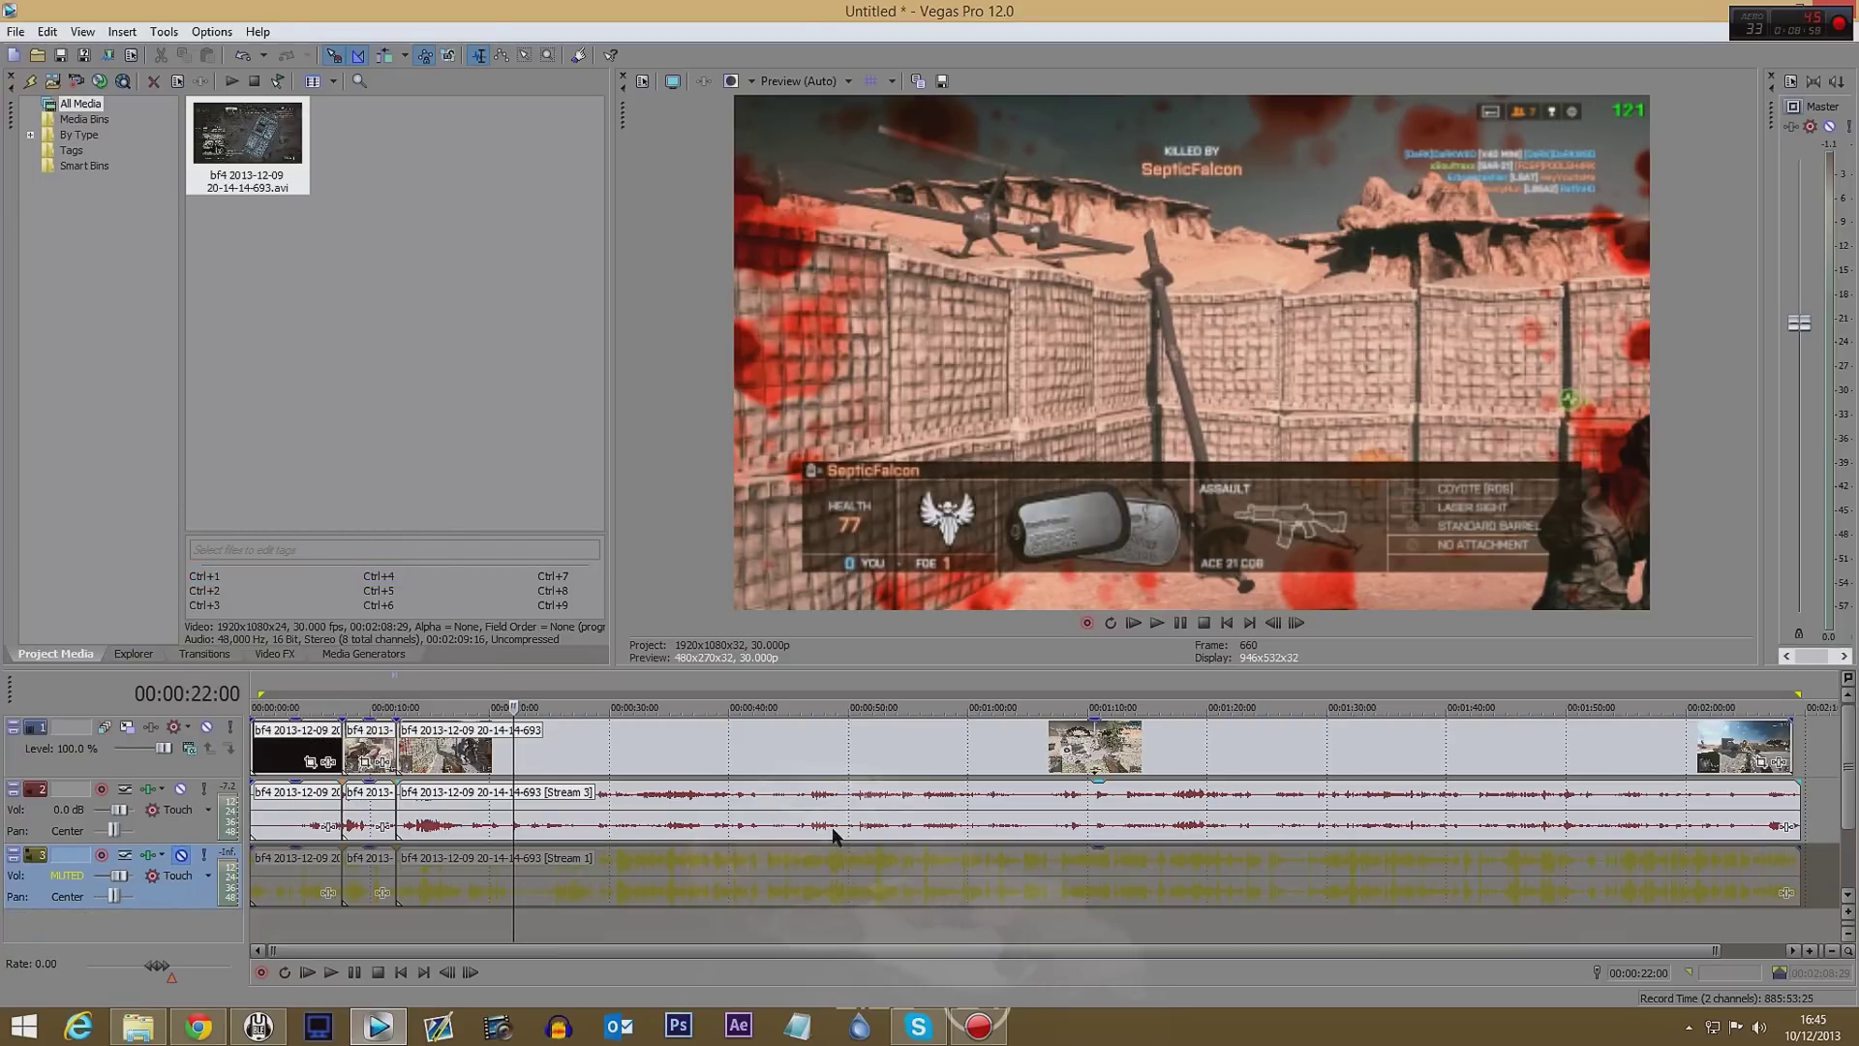
{"action": "left_click", "coordinate": [330, 972]}
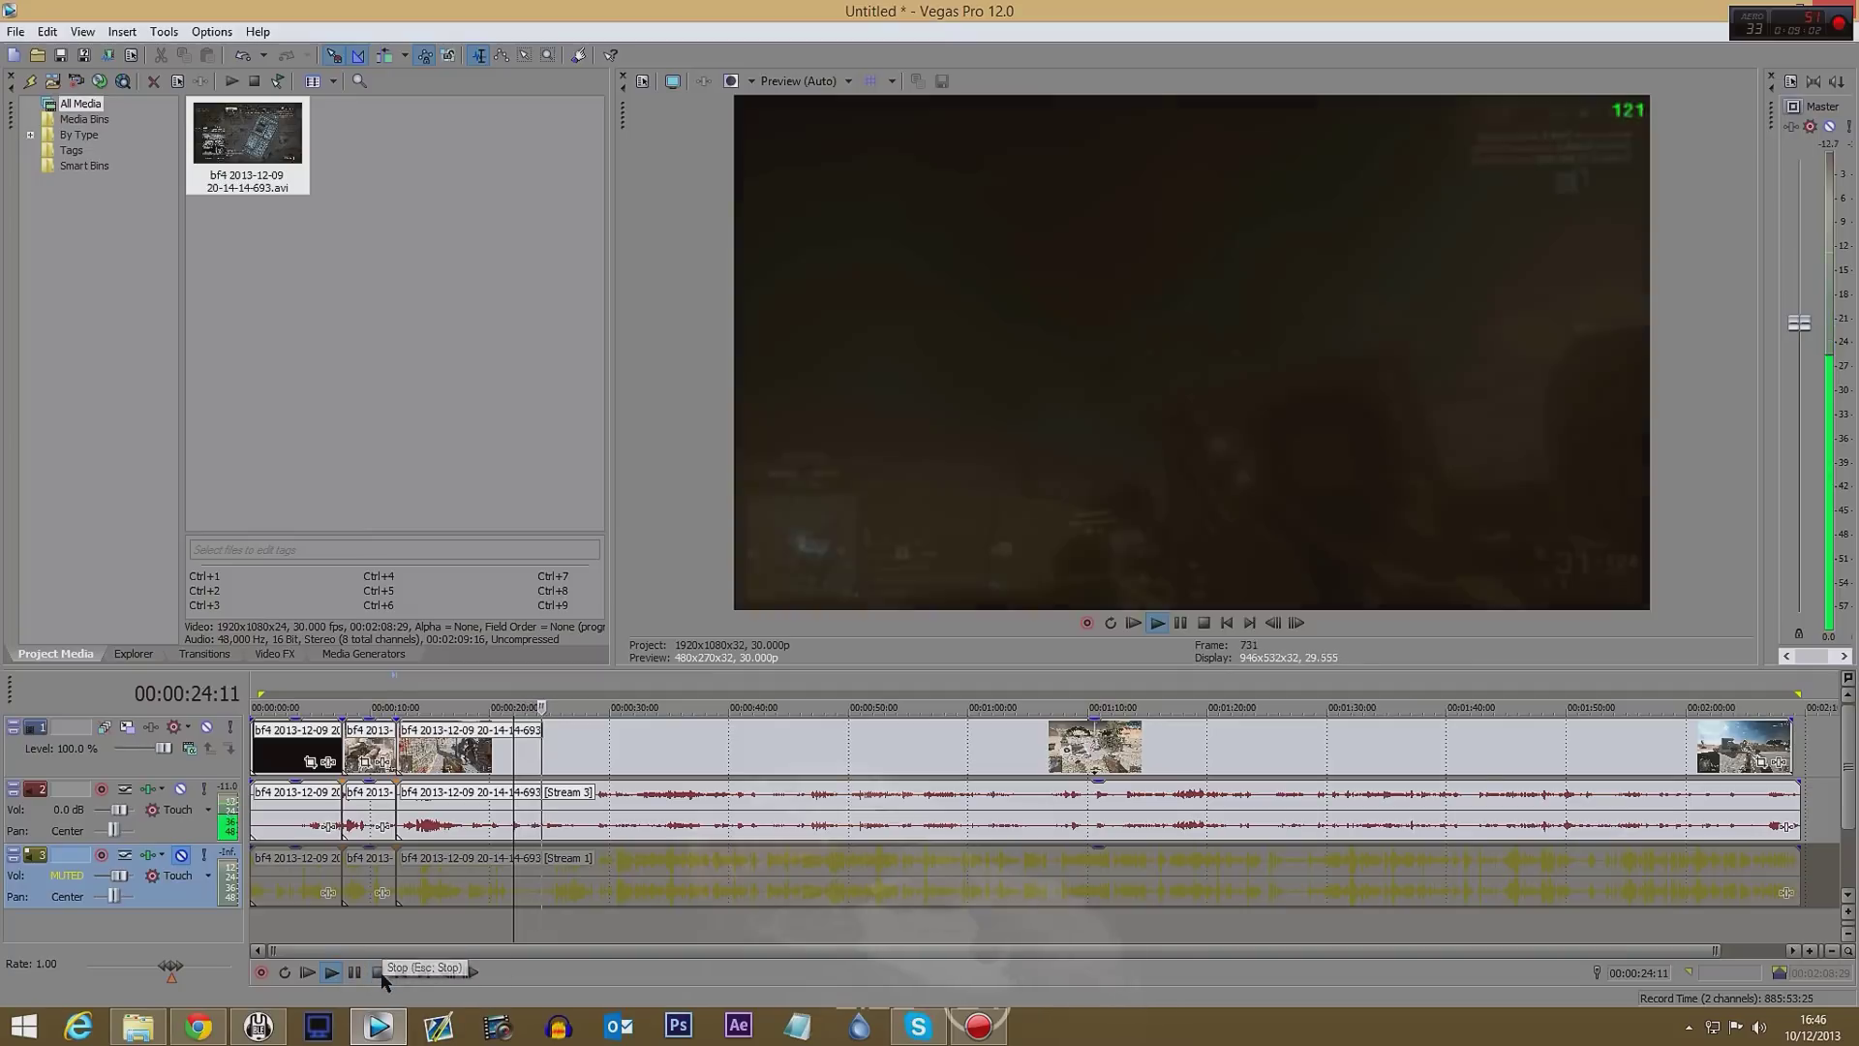
{"action": "left_click", "coordinate": [379, 972]}
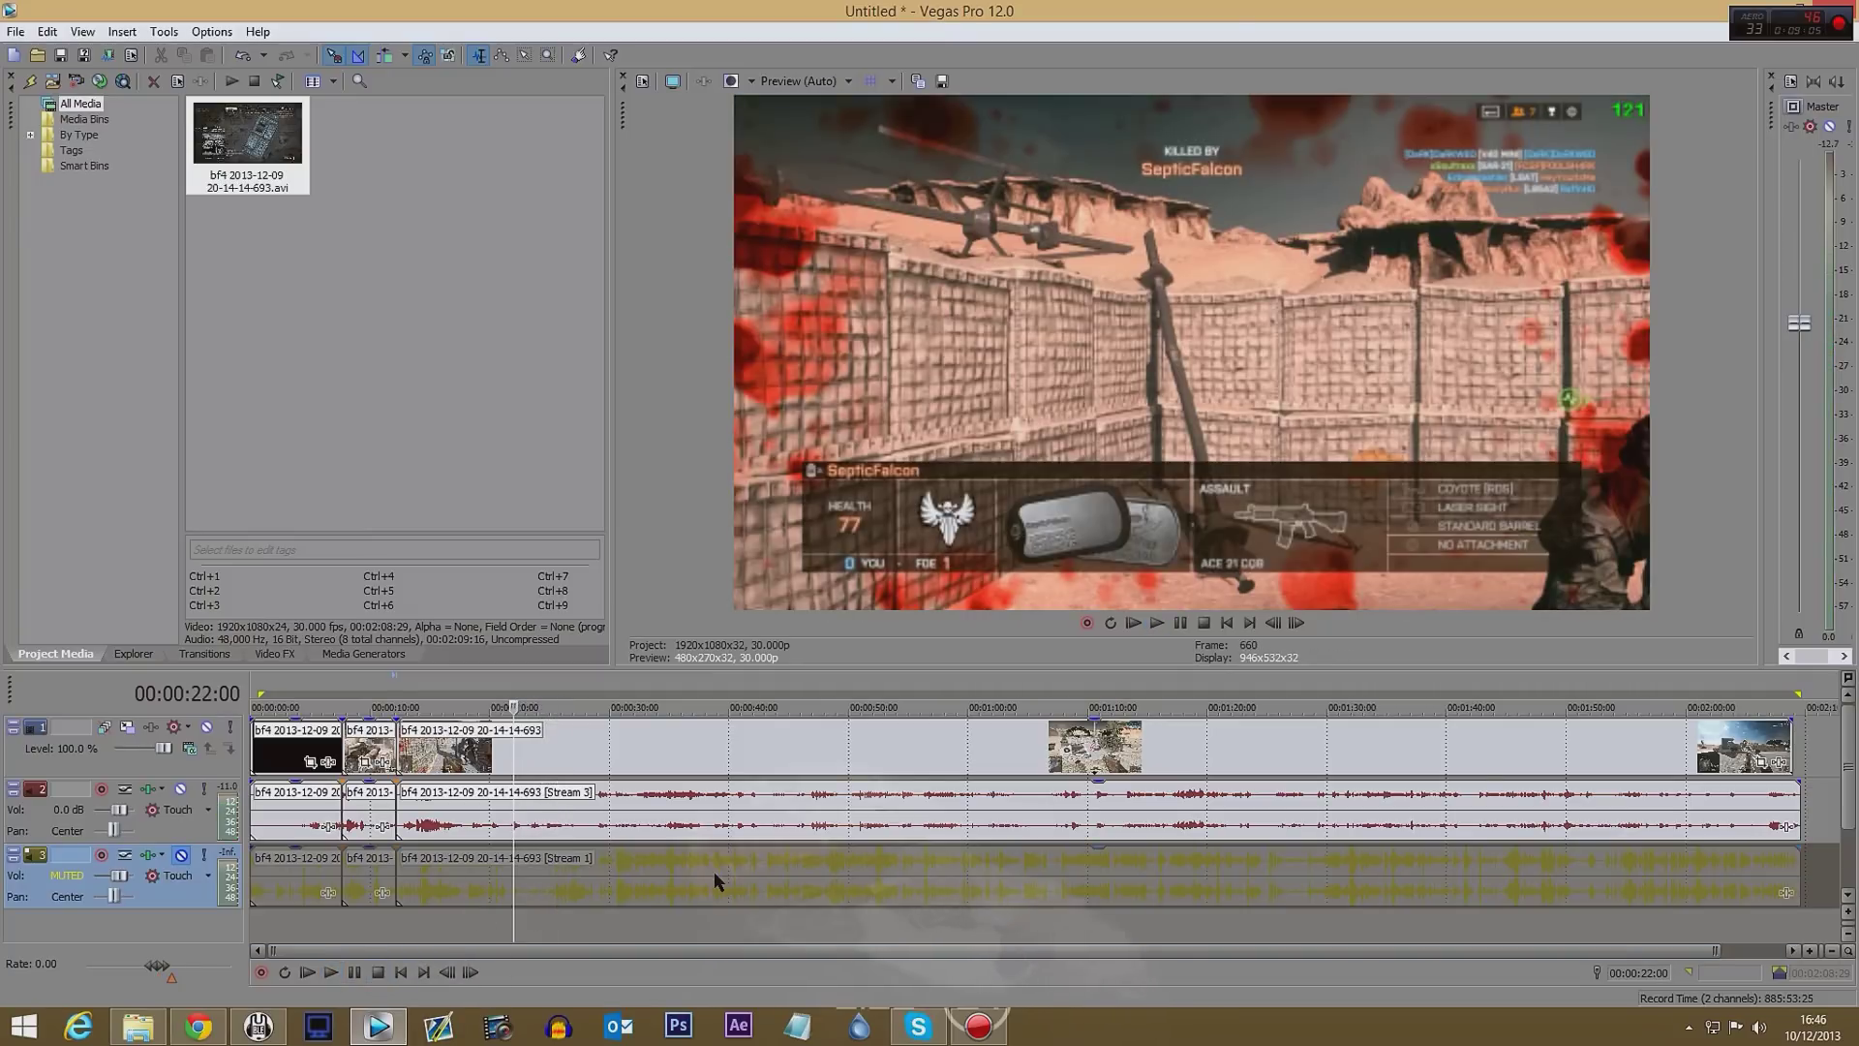